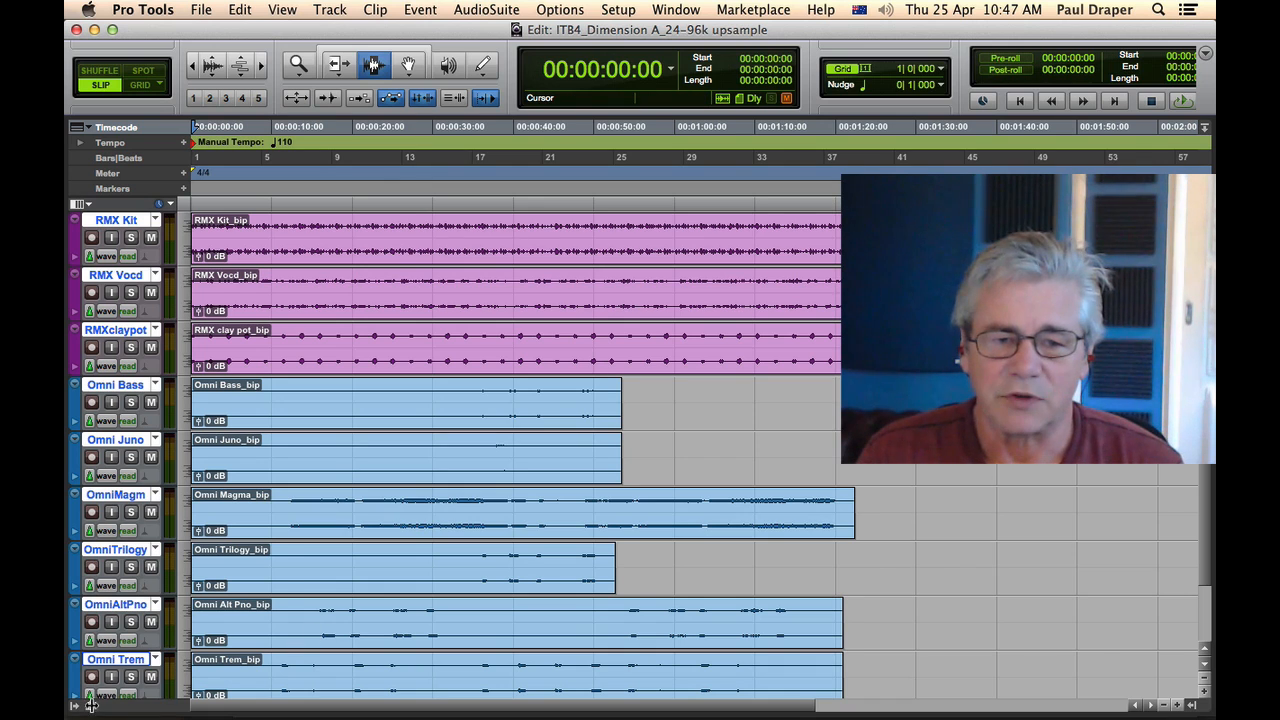
Show the track list and check the session copy's audio format options, leaving without saving a copy.
left_click(76, 705)
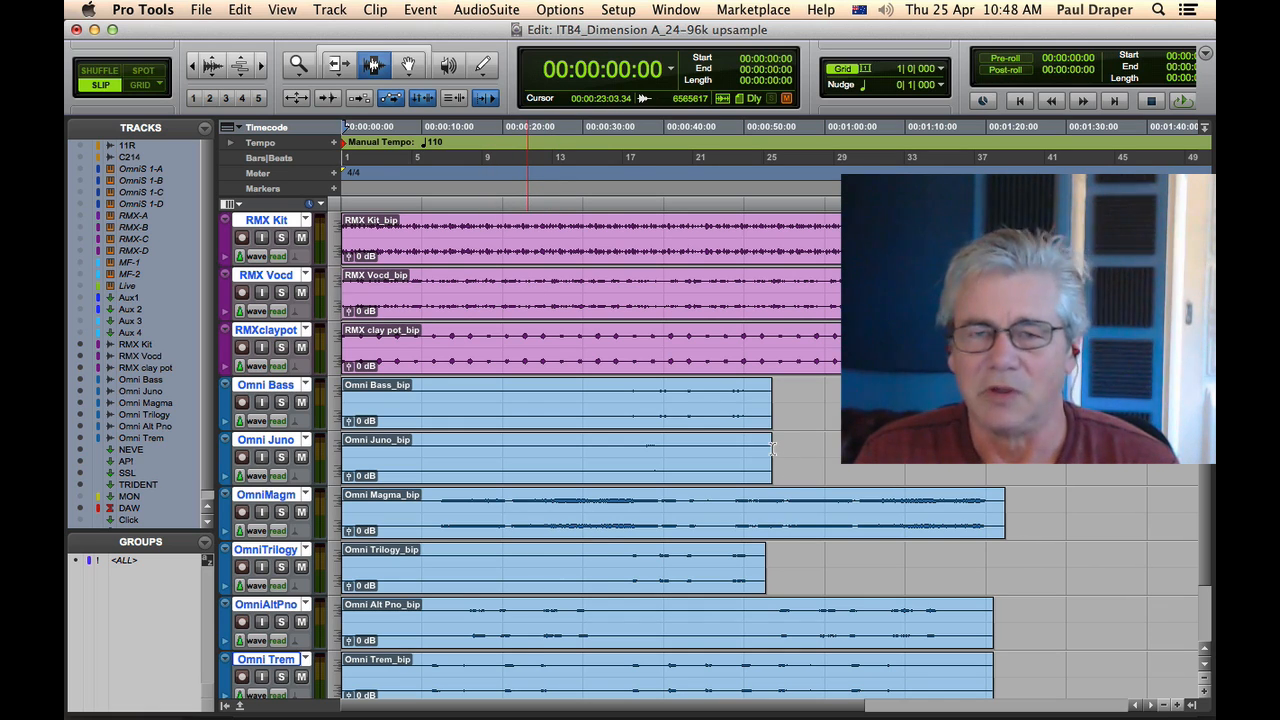
left_click(201, 11)
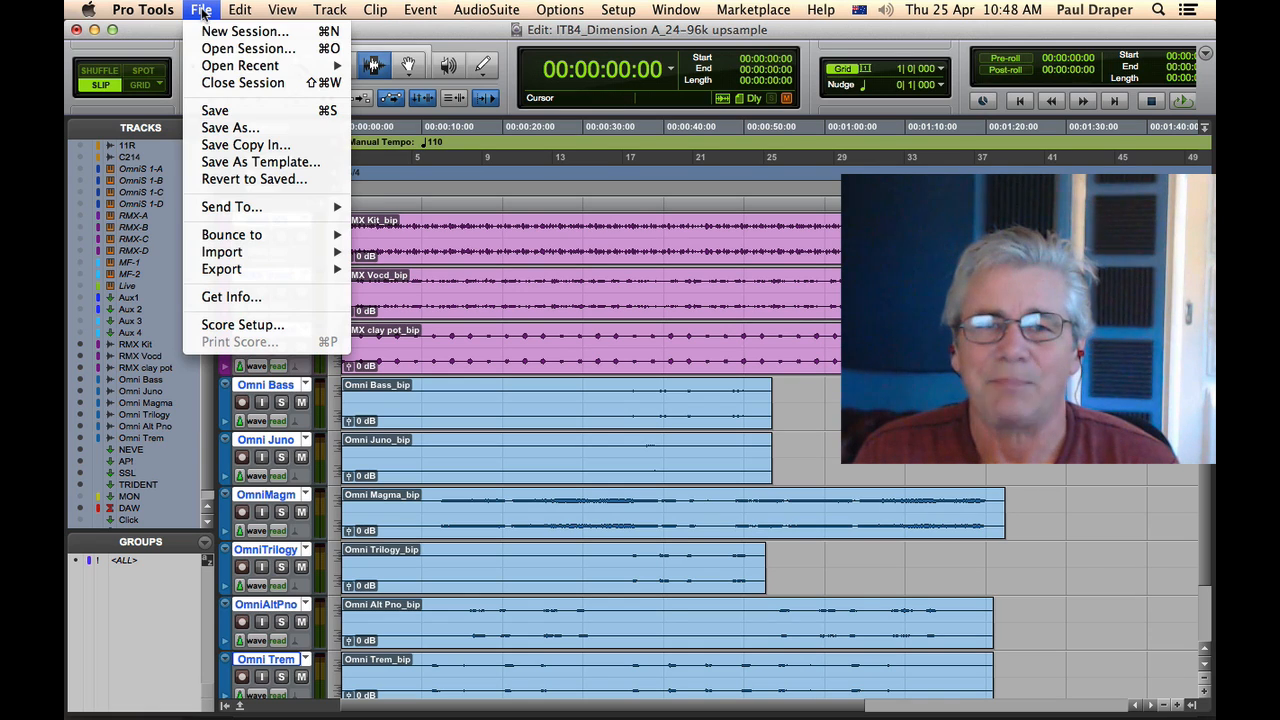
left_click(242, 145)
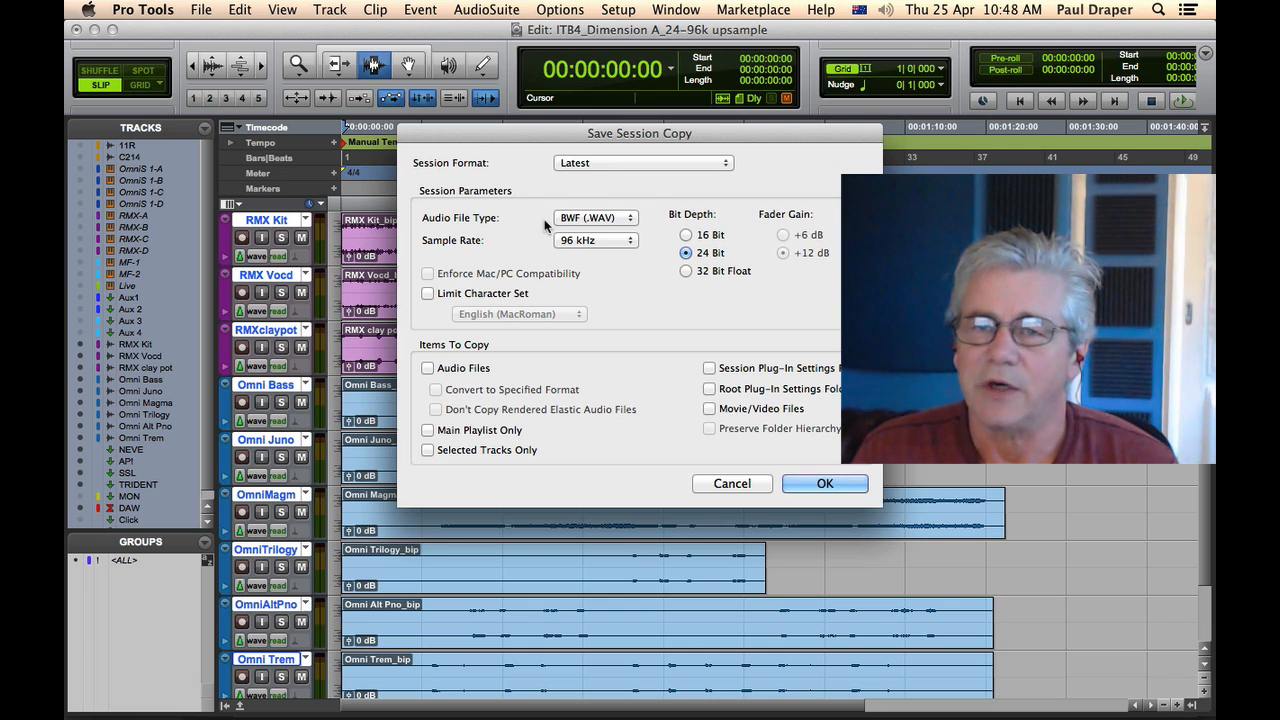
left_click(732, 484)
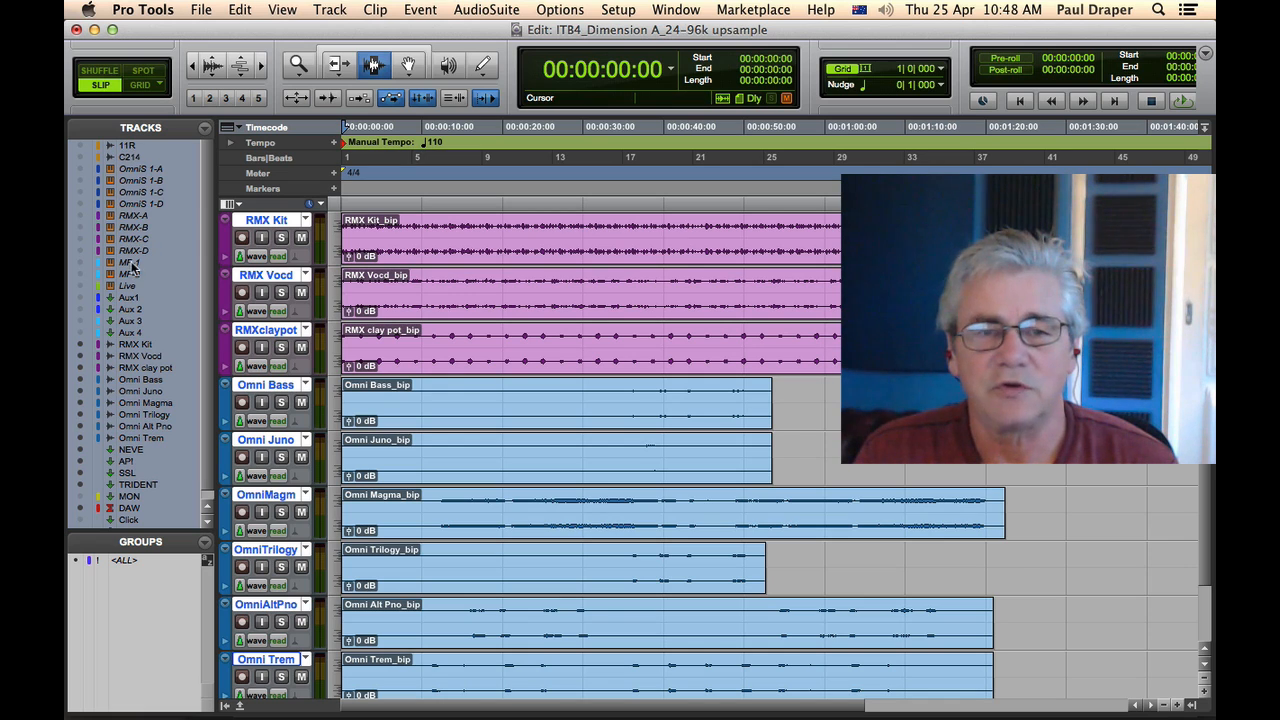
Briefly show the hidden 11R, C214 and OmniS 1-A tracks, hide them again and close the track list.
left_click(78, 172)
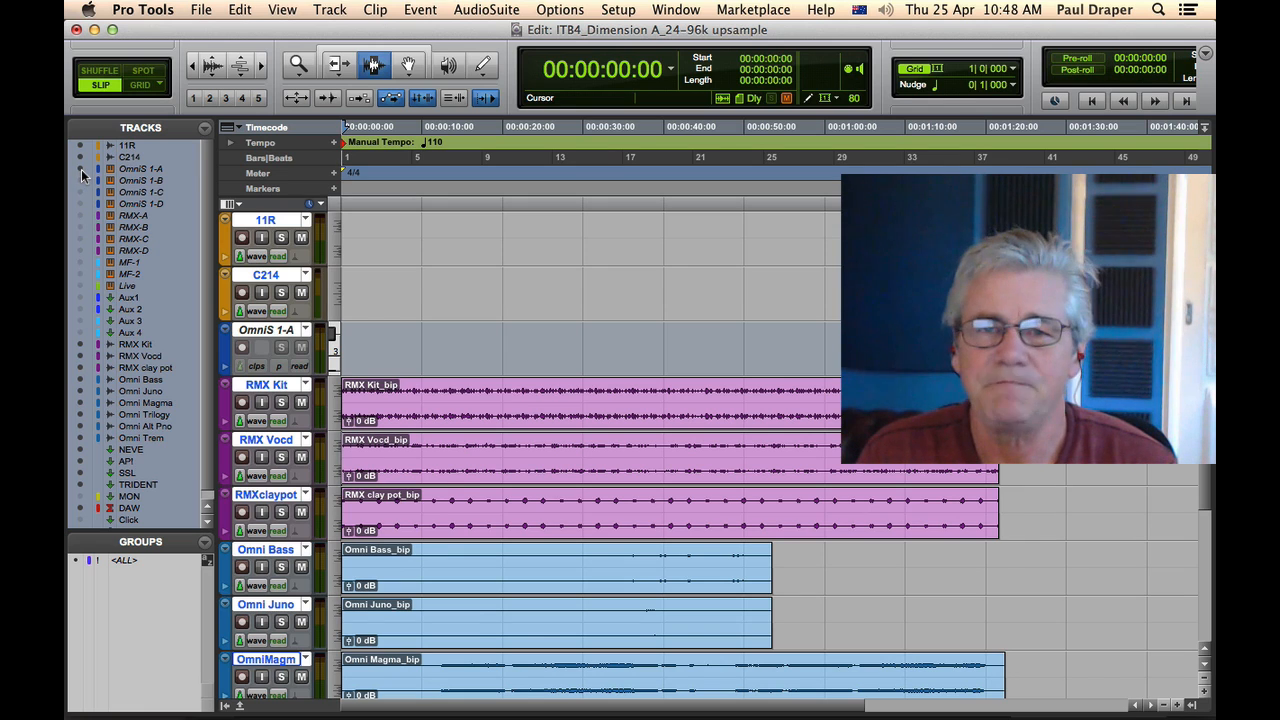
scroll(485, 368, "down", 3)
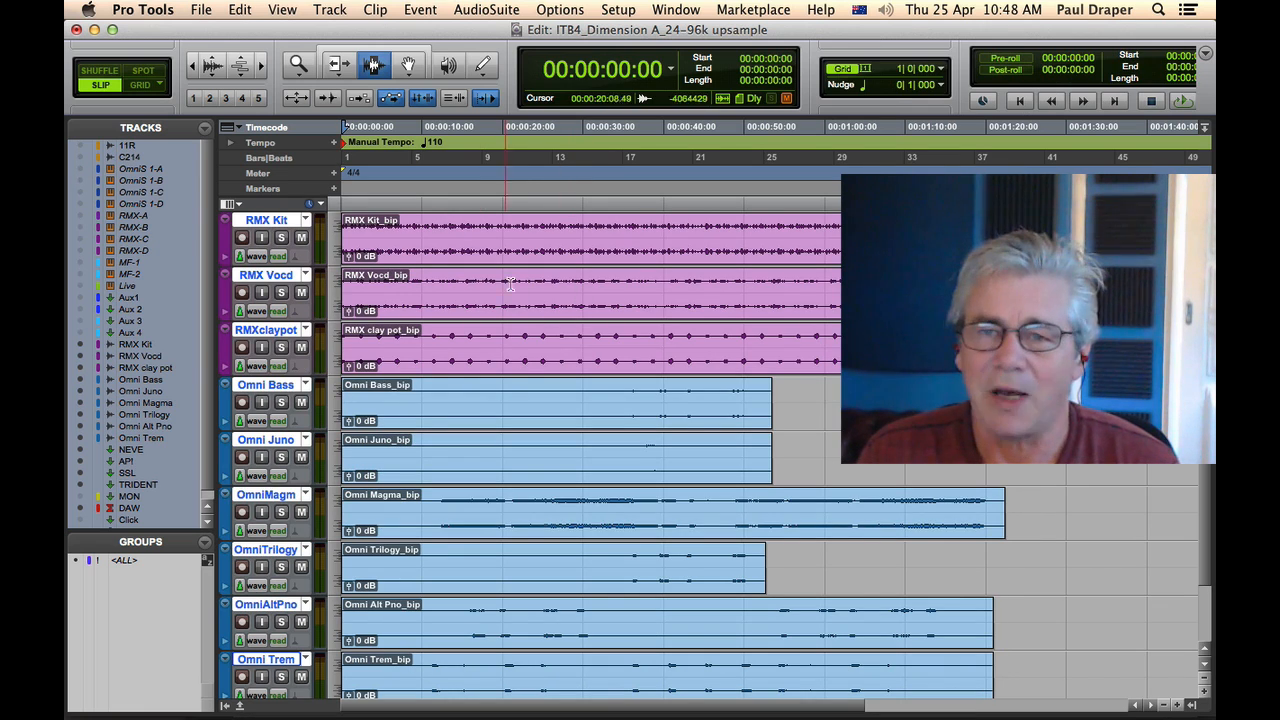
left_click(225, 705)
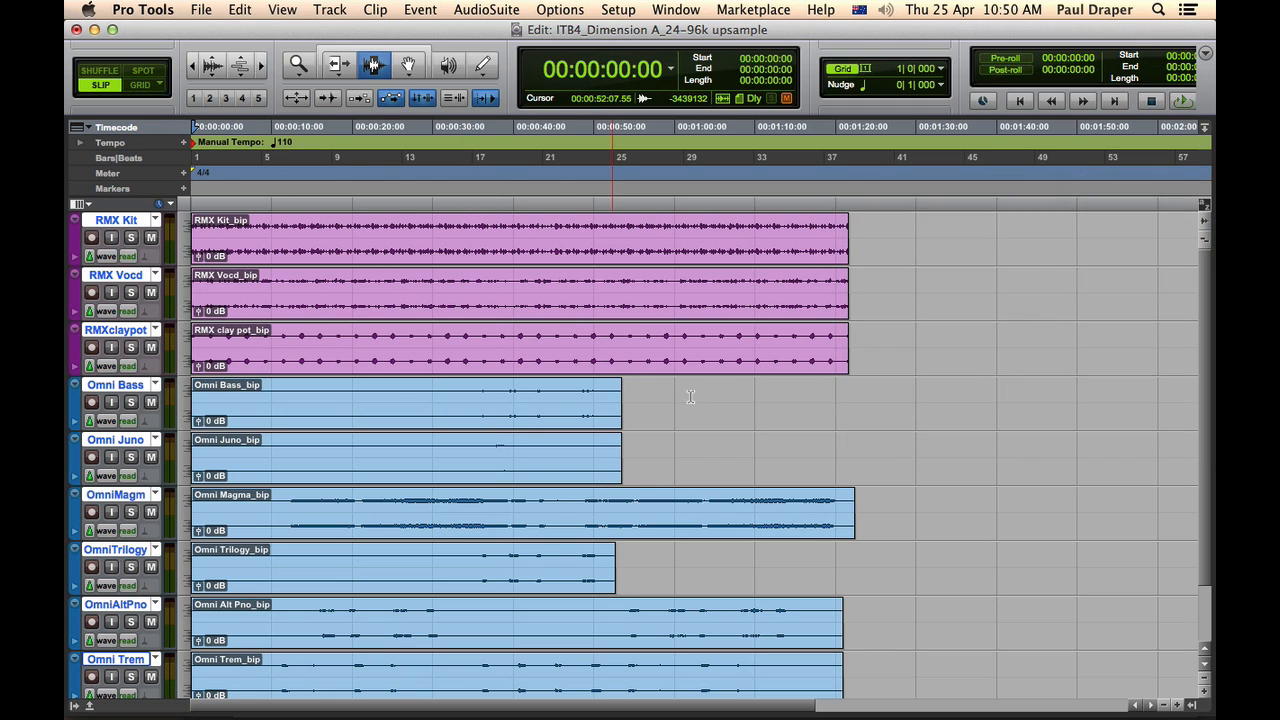
Play the session from the start and open the DP Meter Pro inserted on the DAW track in the mixer.
key("space")
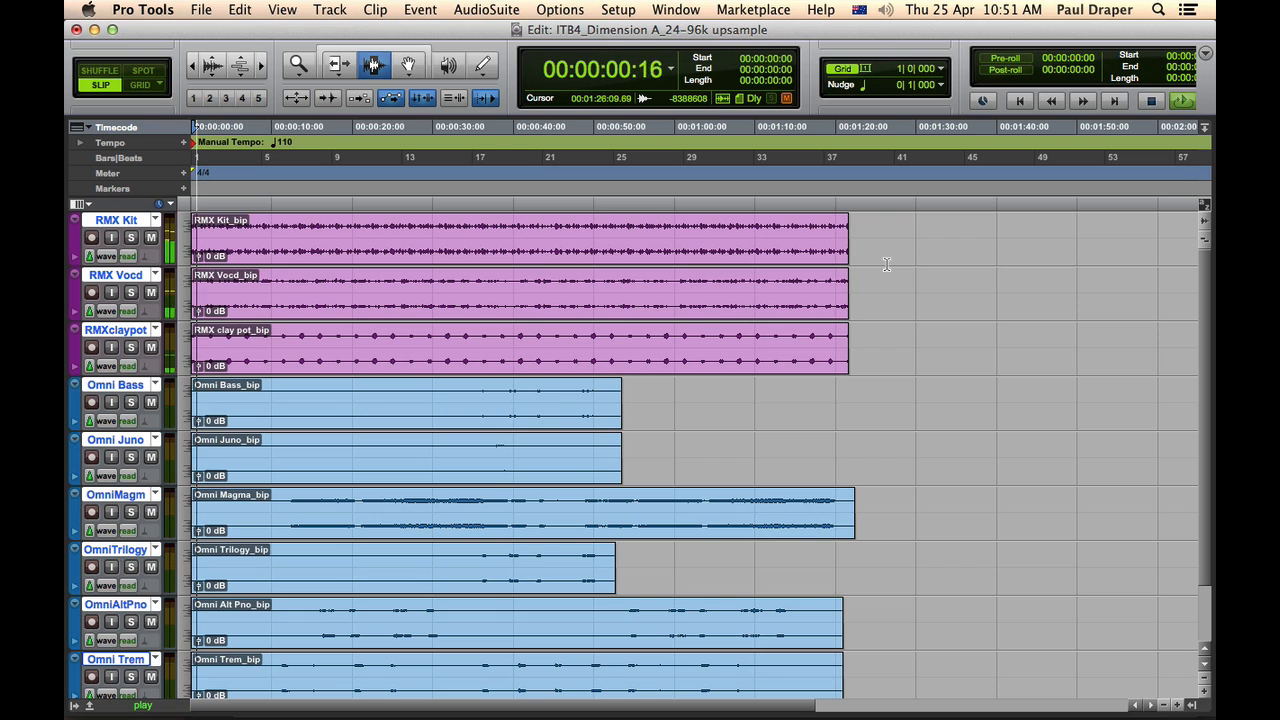
key("super+equal")
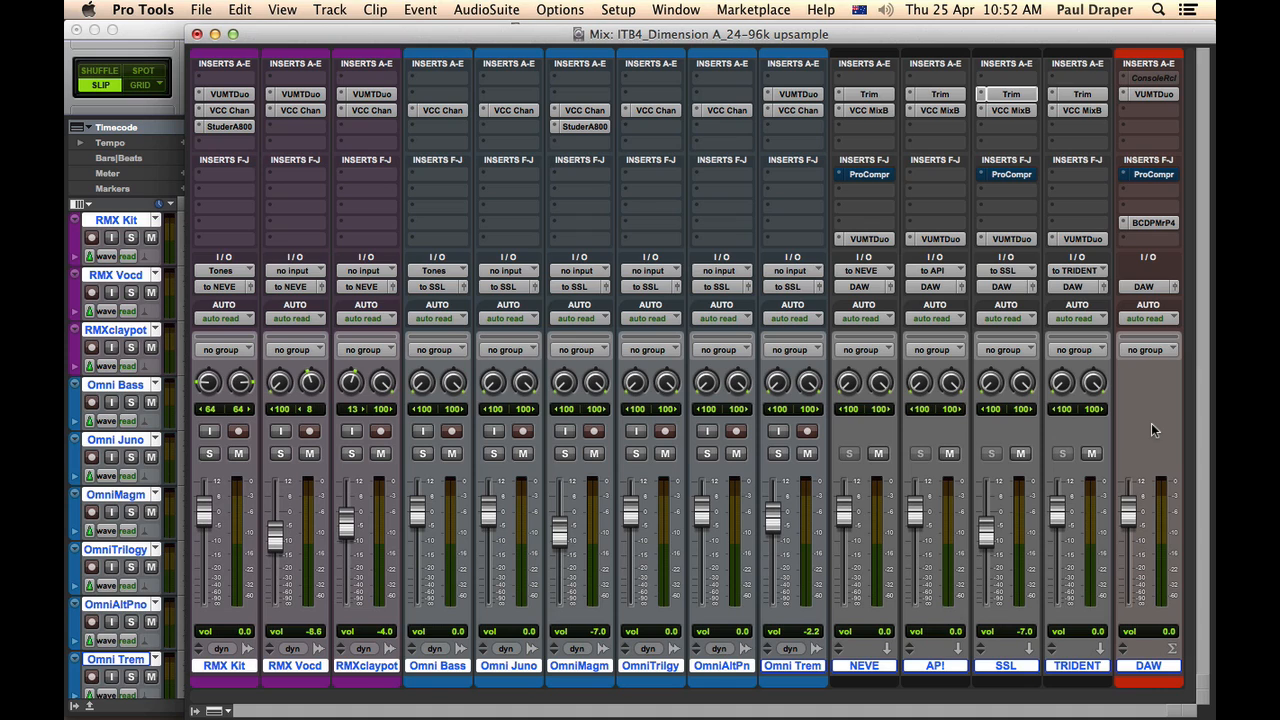
left_click(1150, 224)
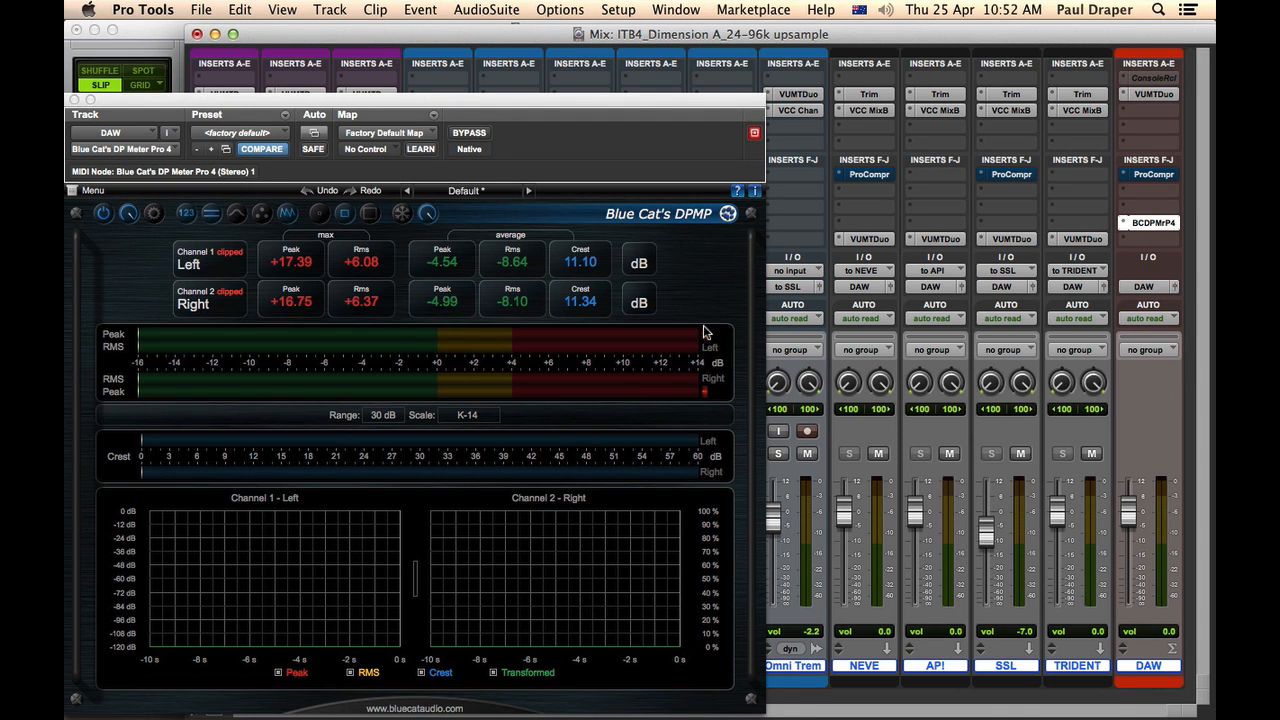
Reset the DP Meter Pro's clip indicators and level readings on the DAW track, and play the mix to measure it.
left_click(705, 394)
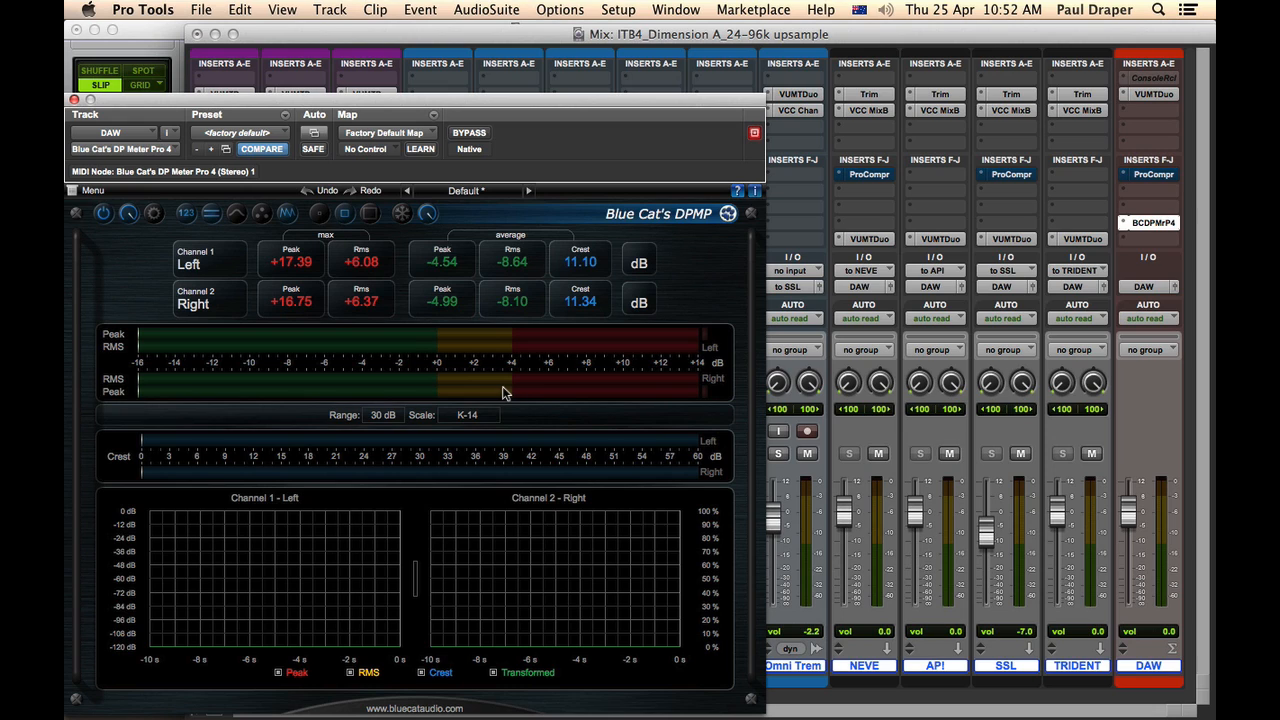
left_click(309, 265)
left_click(634, 264)
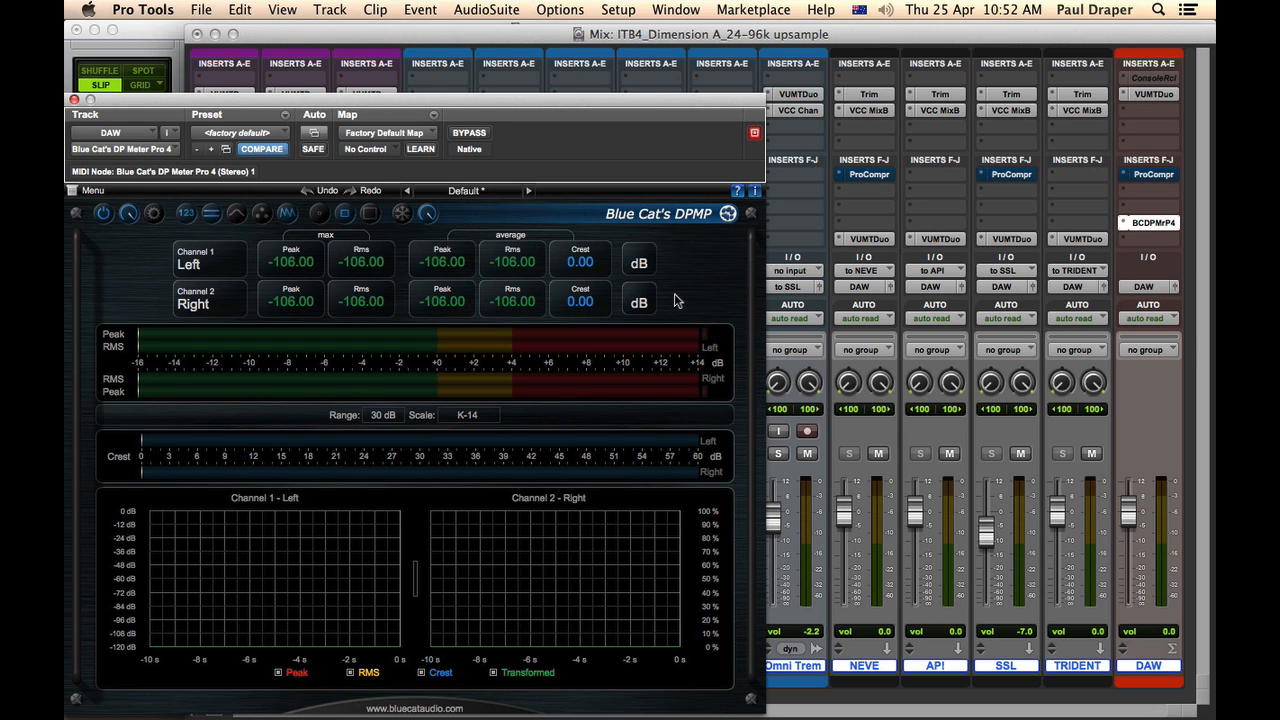
key("space")
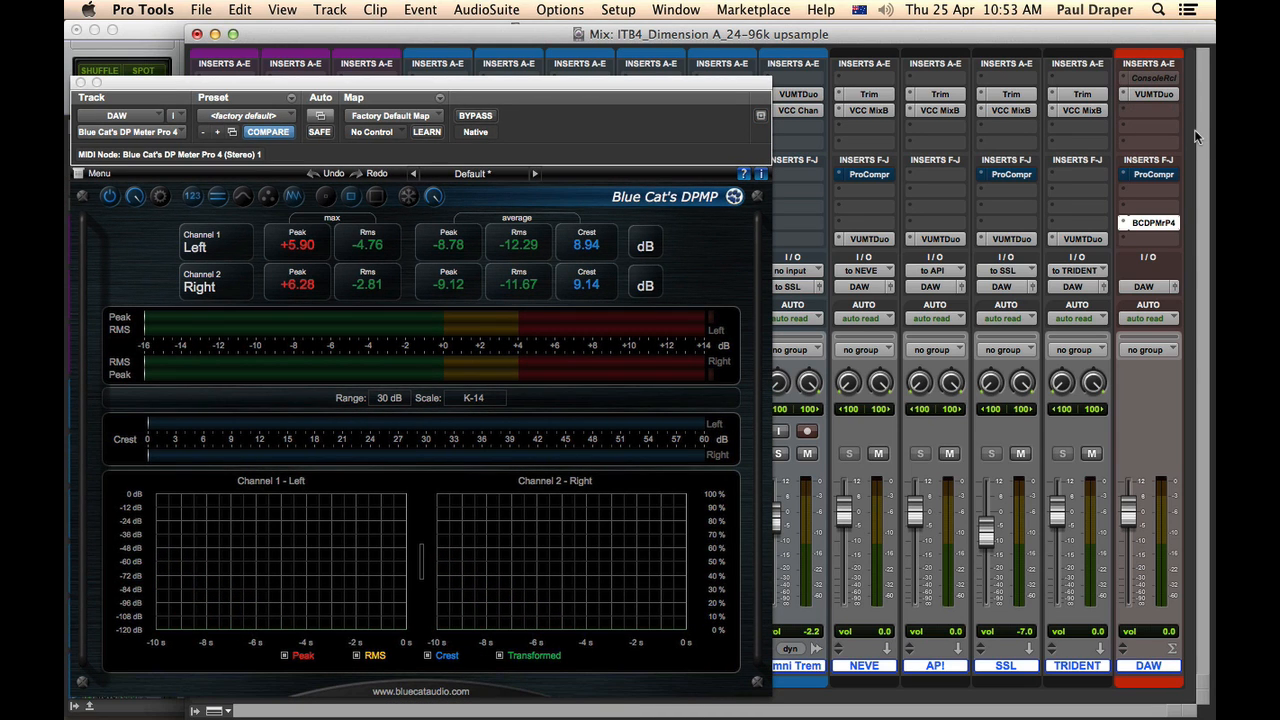
Open the DAW track's VUMT Duo meter and raise its linked gain to 7.0 during playback.
left_click(1130, 93)
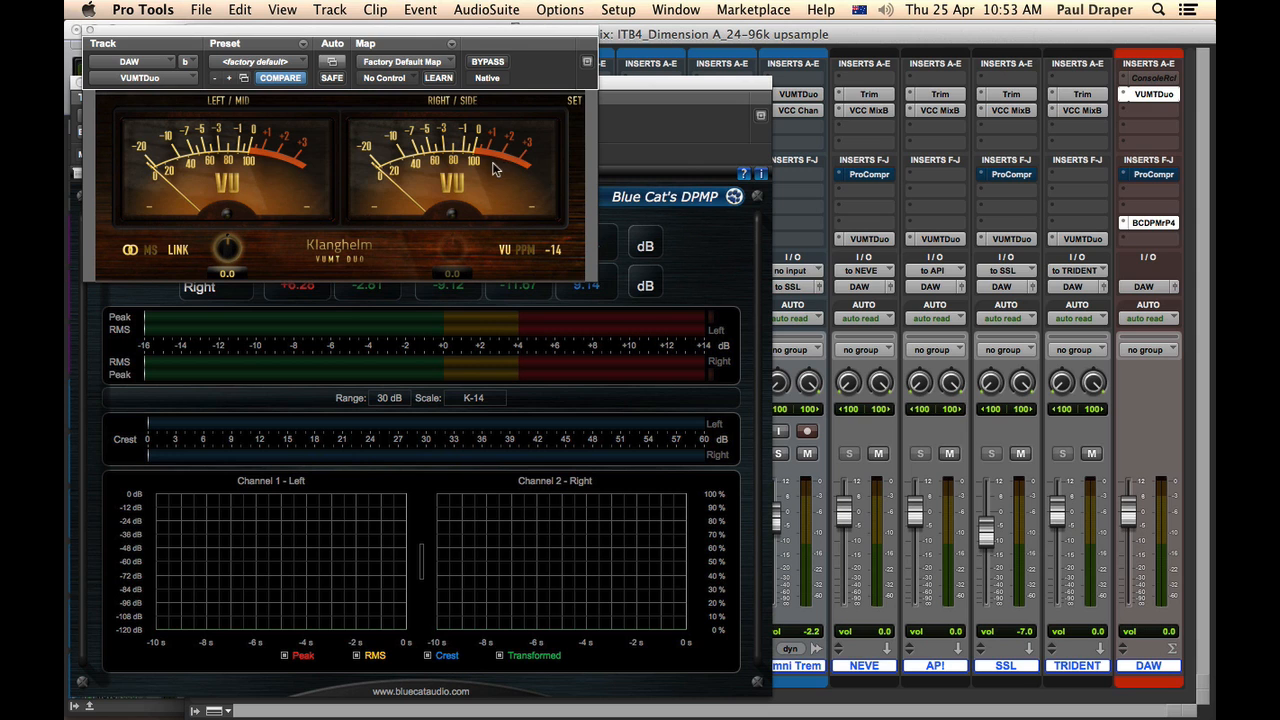
key("space")
left_click_drag(228, 251, 238, 215)
Clear the clip indicators on the DP Meter Pro and the DAW channel, and move the VUMT Duo window off the DP meter.
left_click(712, 325)
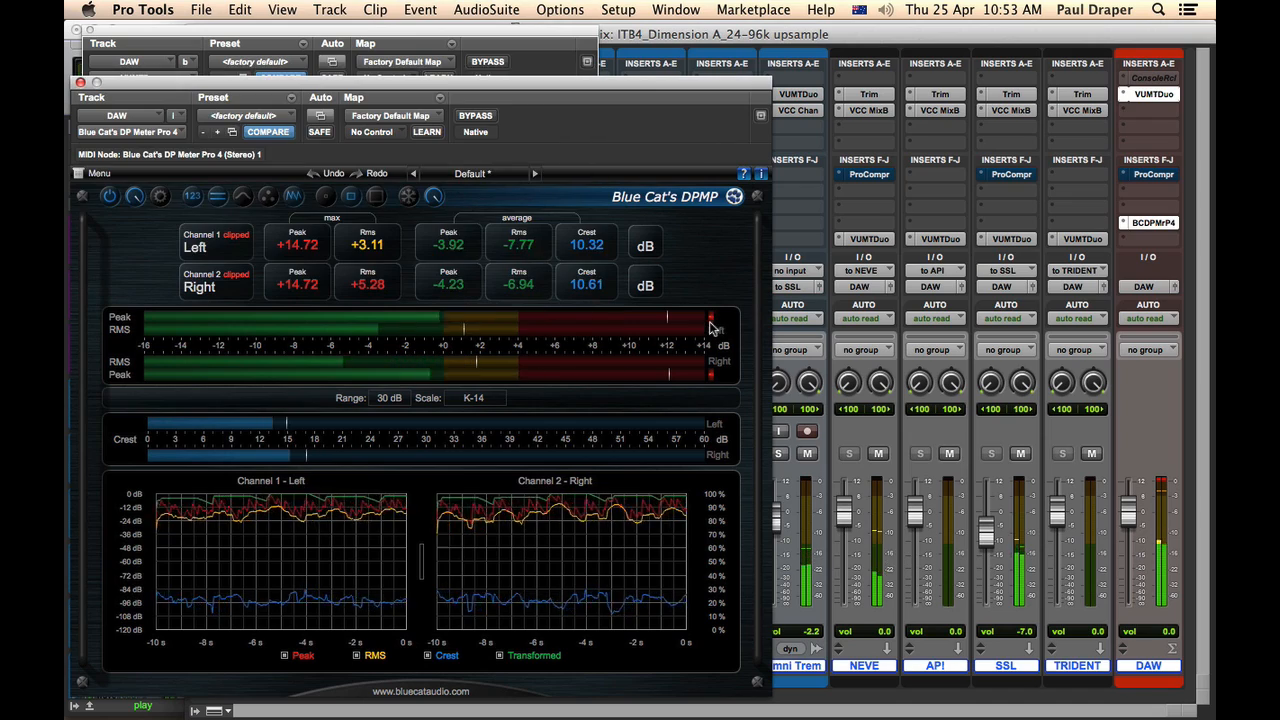
left_click(541, 42)
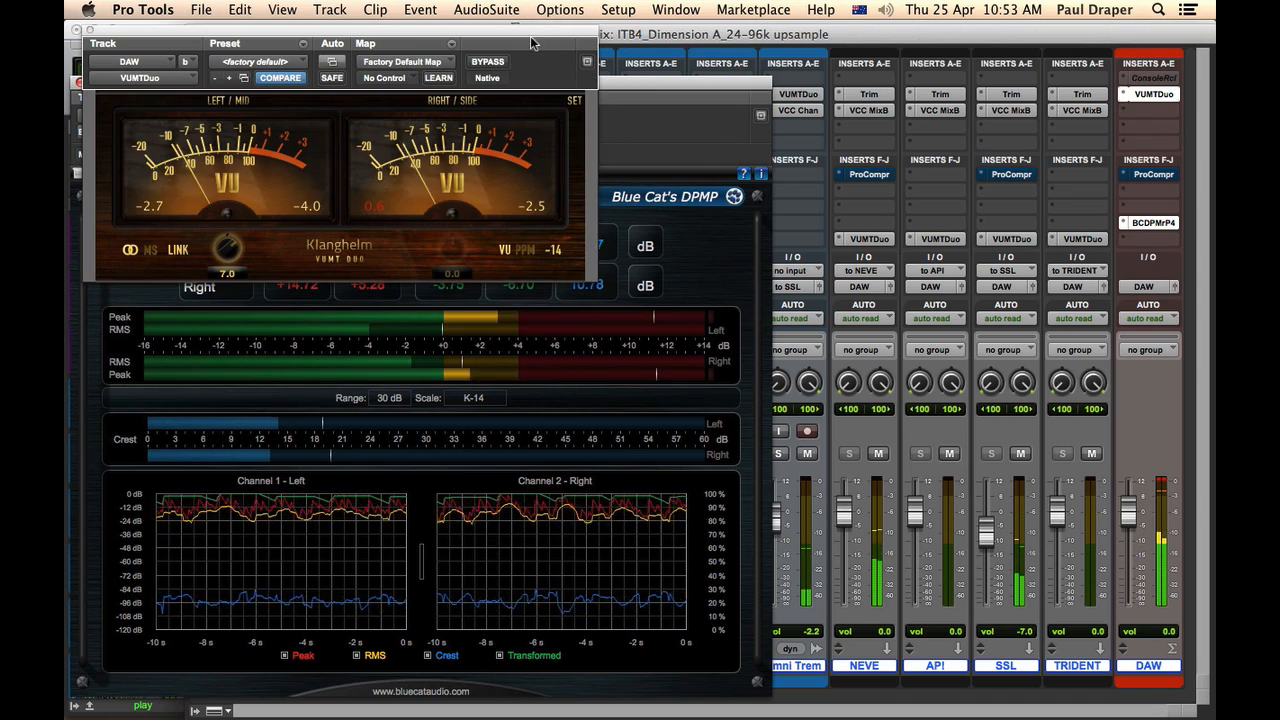
left_click_drag(541, 42, 1045, 59)
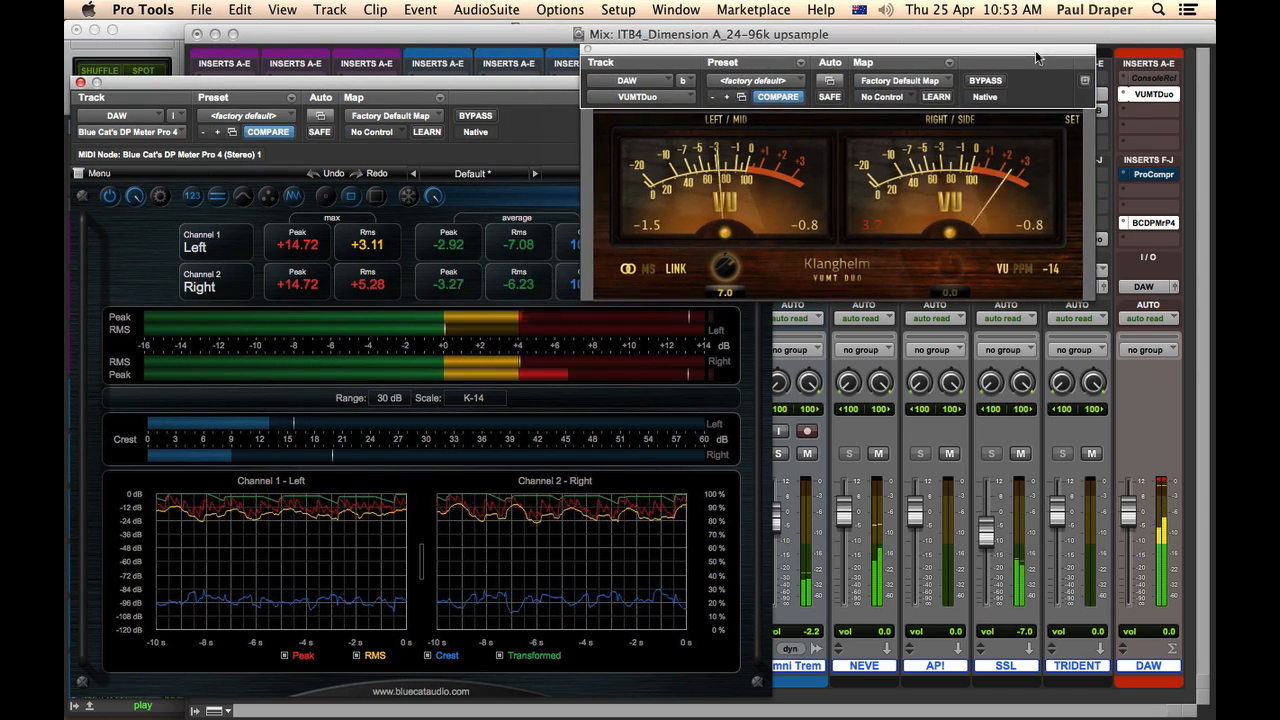
left_click(1166, 485)
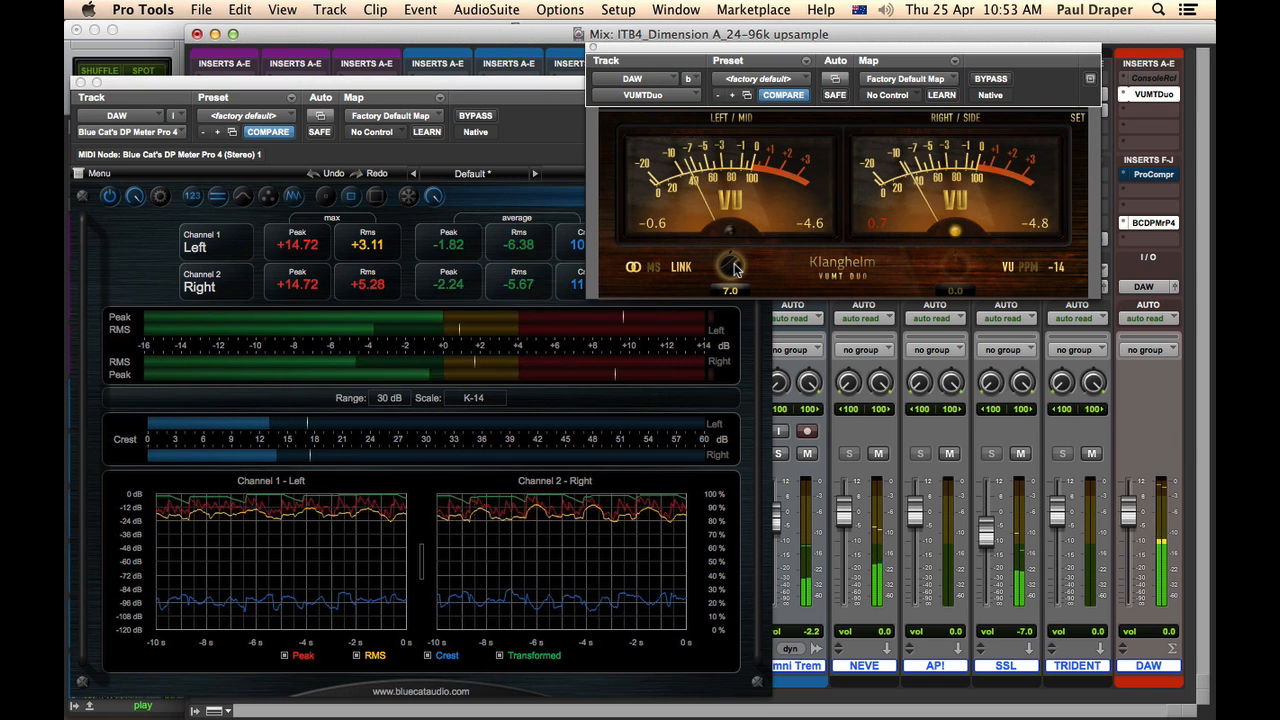
key("space")
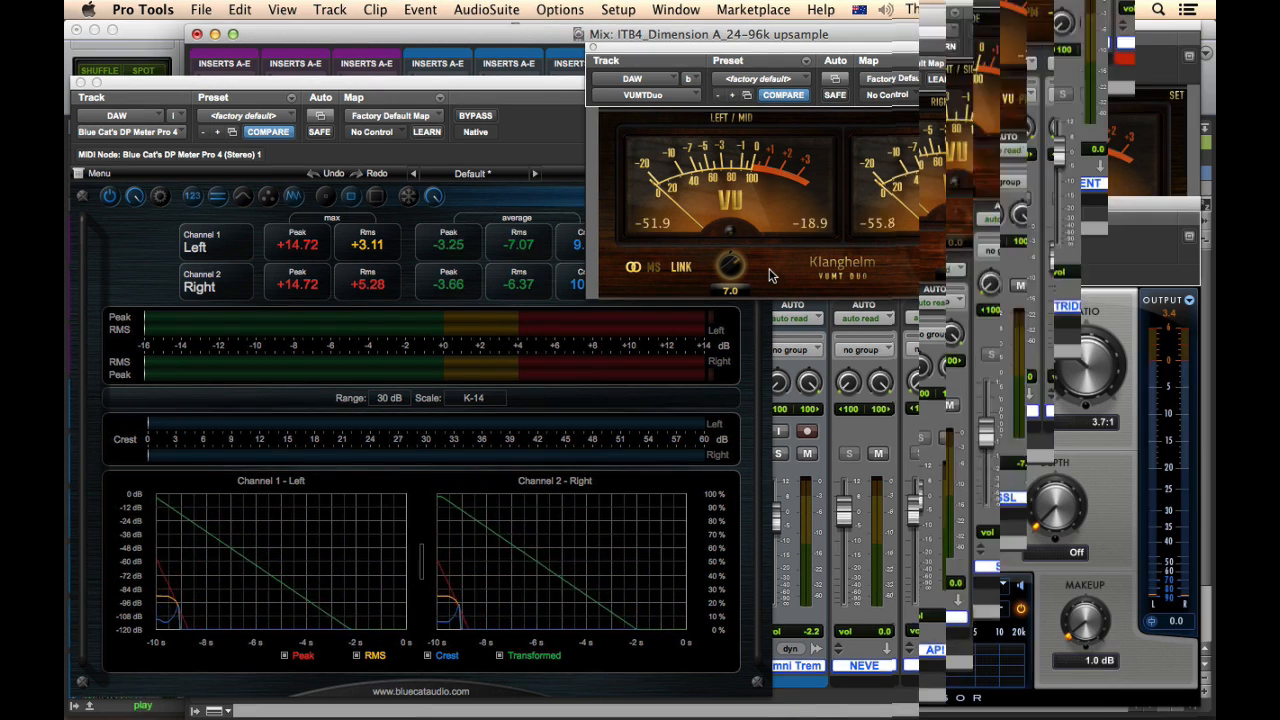
Play the mix and set the DAW track's Pro Compressor threshold to -13.5 dB and its makeup gain to 1.8 dB.
key("space")
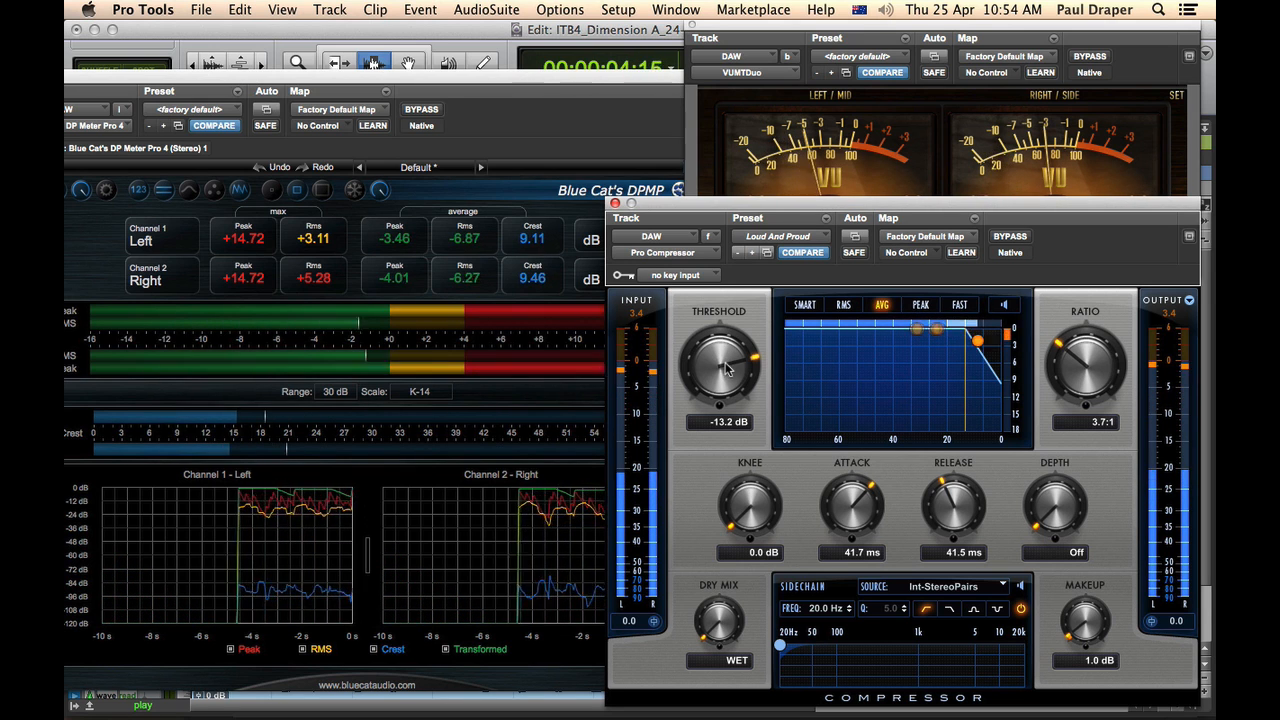
left_click_drag(726, 366, 725, 368)
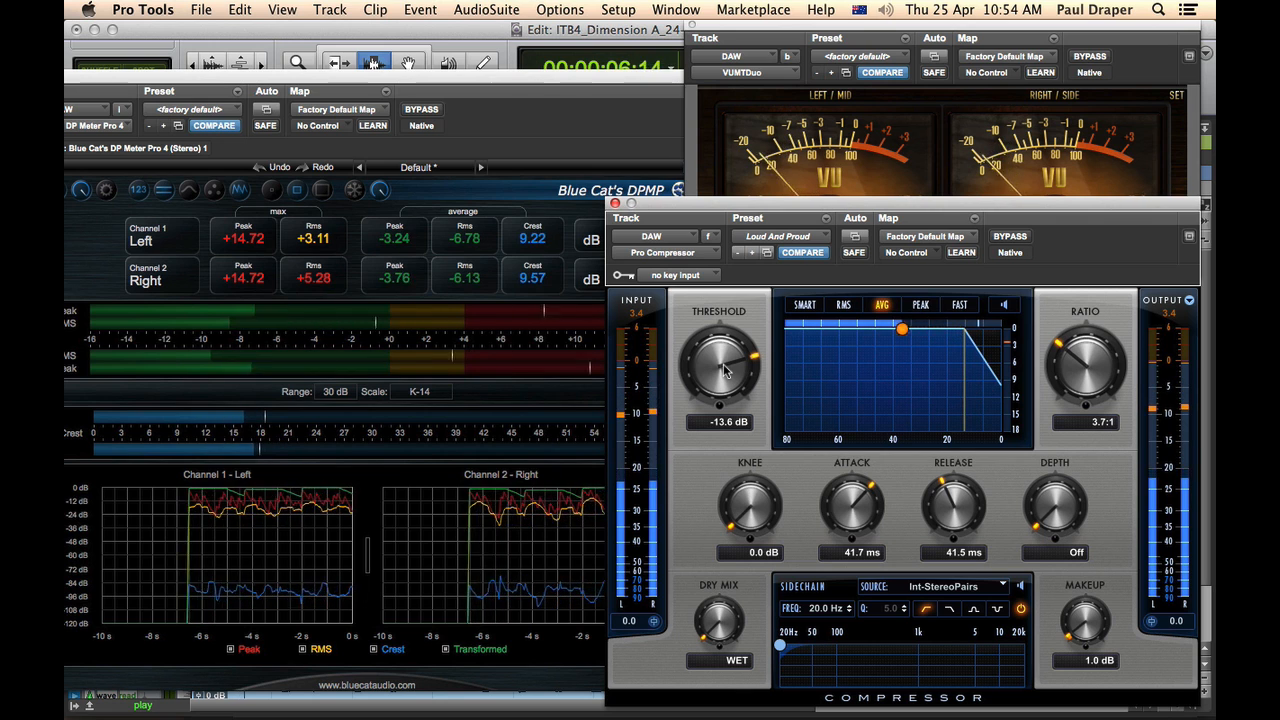
left_click_drag(1076, 629, 1076, 626)
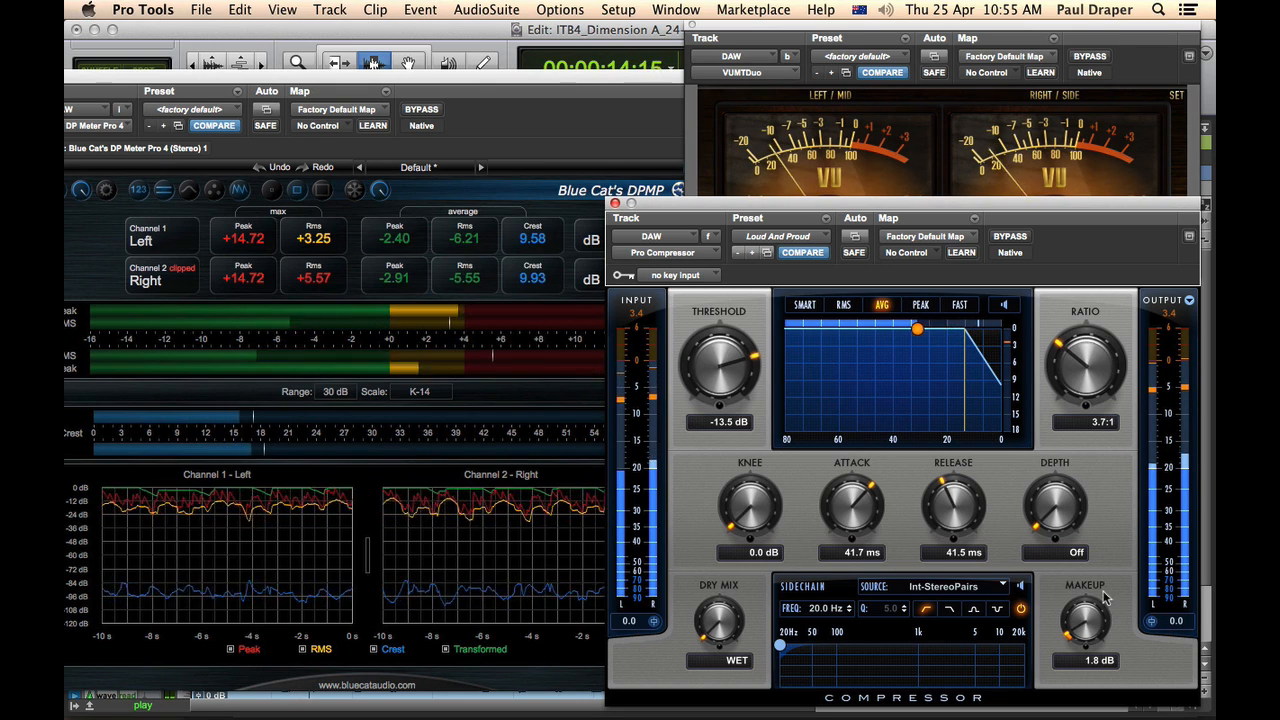
Clear the DP meter's clip indicators and lower the Pro Compressor's makeup gain in stages to 0.8 dB.
left_click(643, 111)
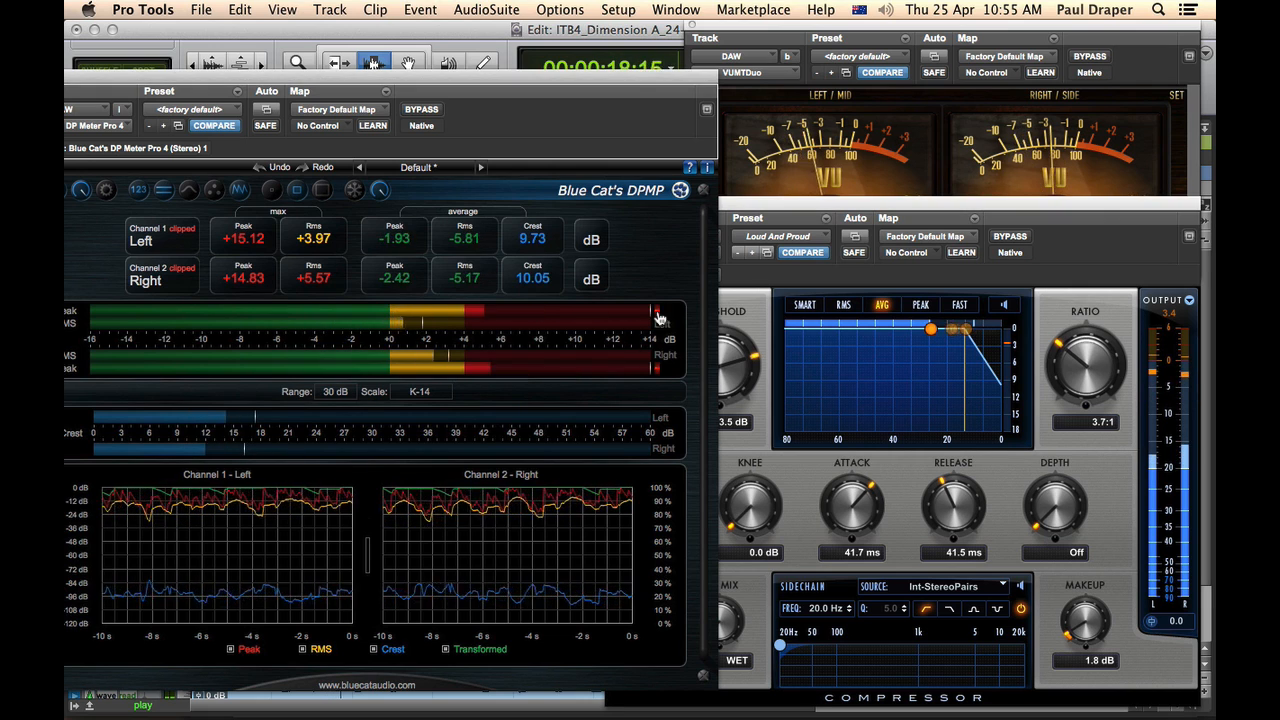
left_click_drag(1085, 622, 1080, 633)
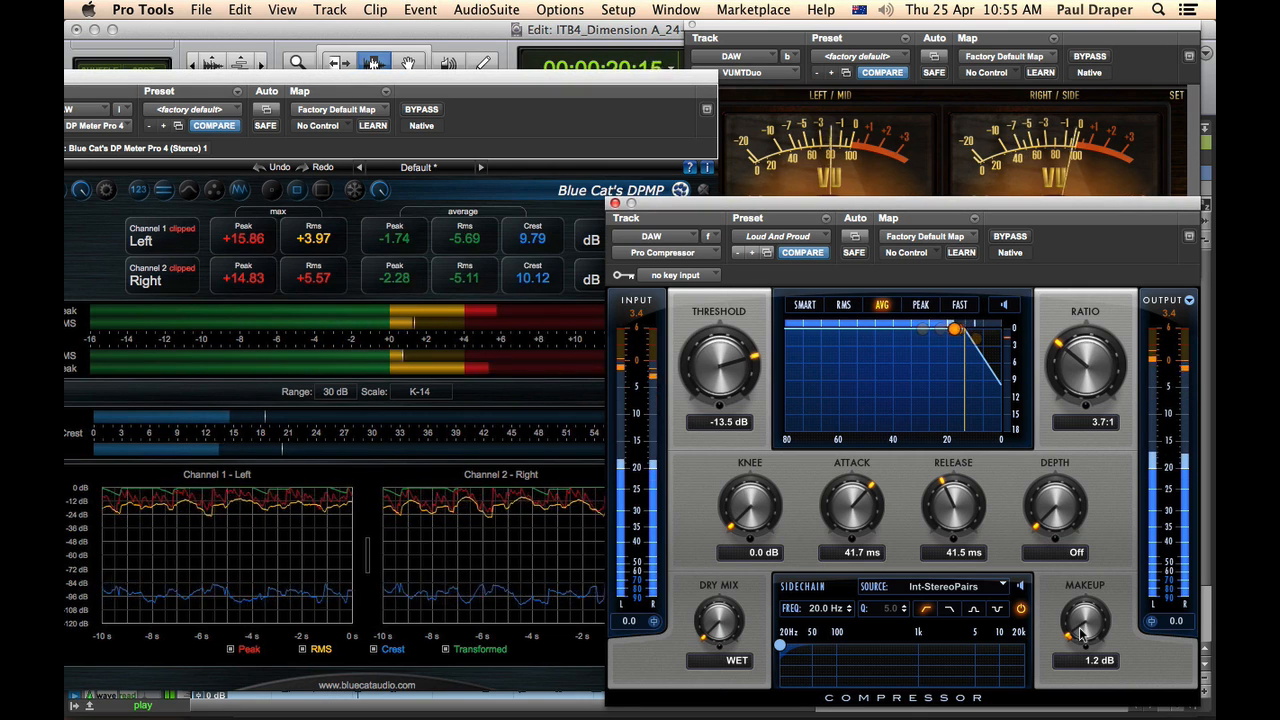
left_click(615, 113)
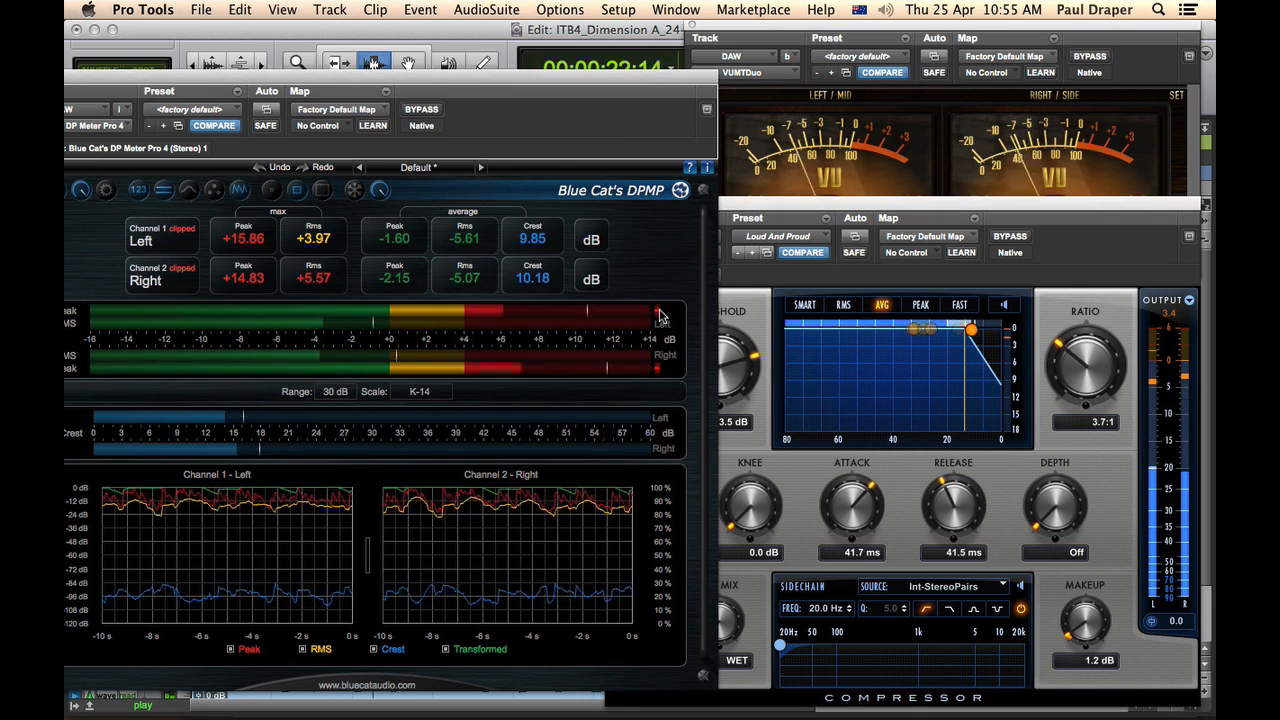
left_click(953, 540)
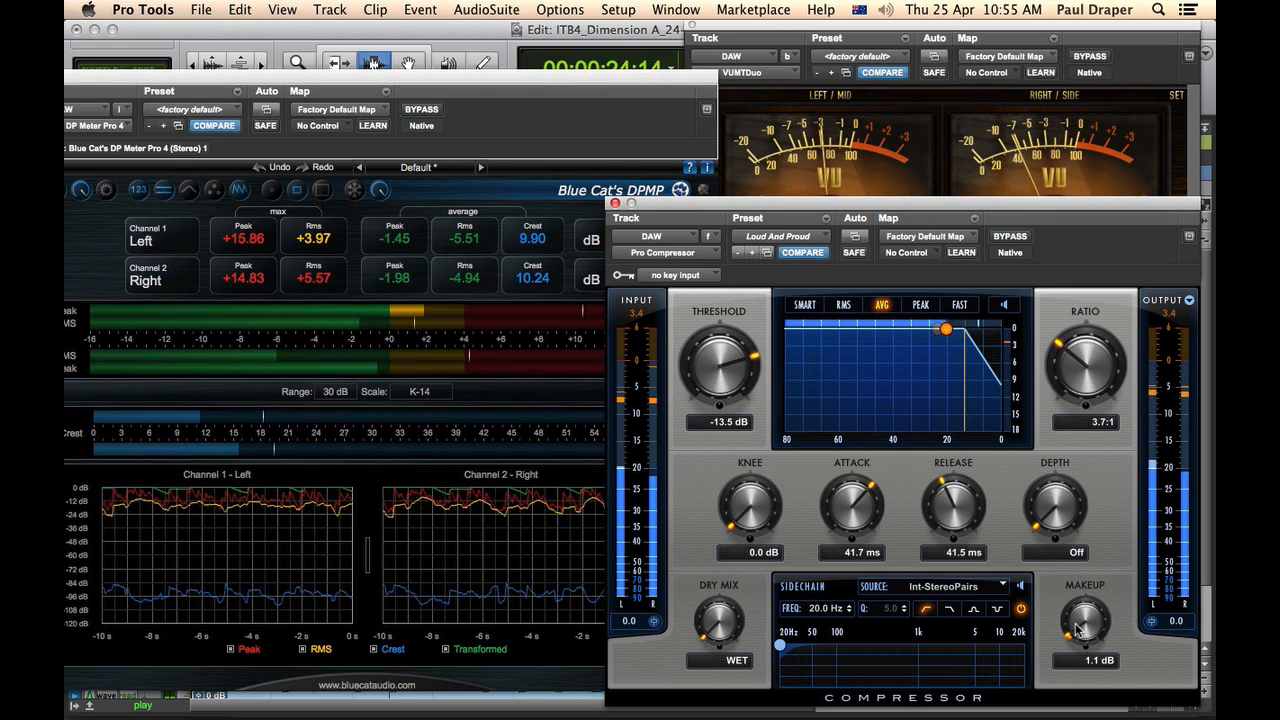
left_click(597, 147)
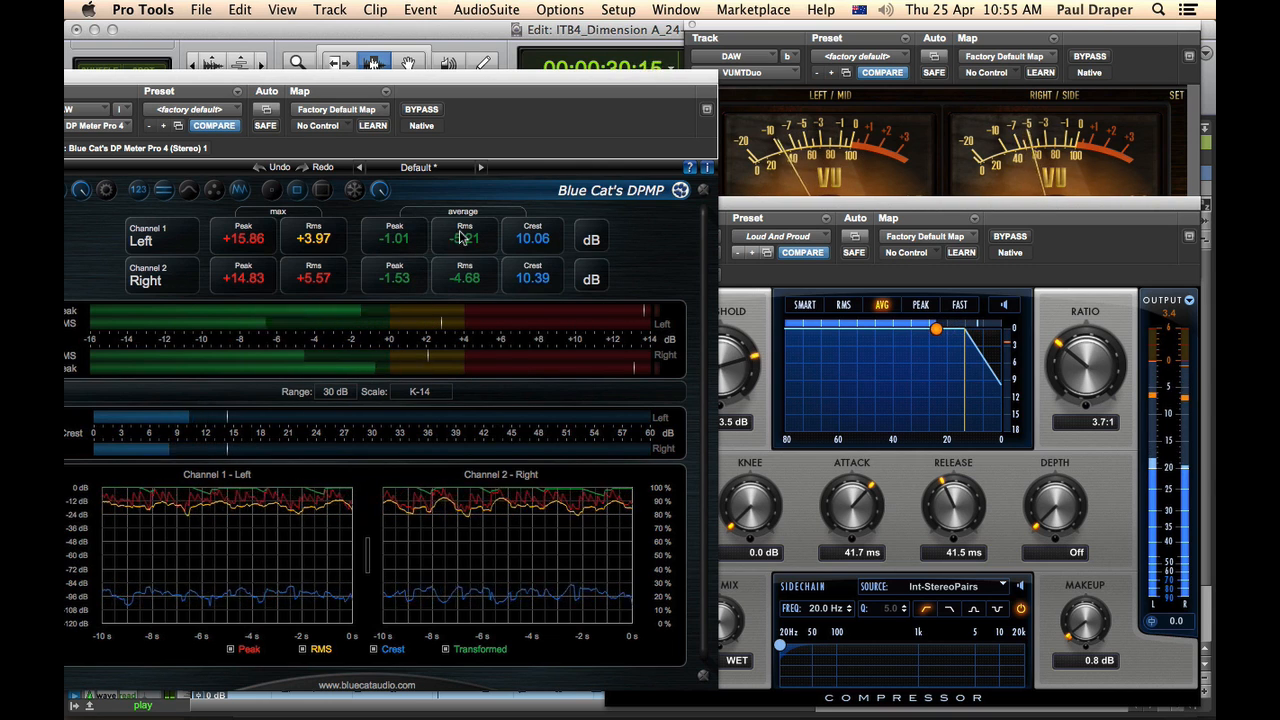
Lower the Pro Compressor's threshold to -15.0 dB and its ratio to 3.5:1.
left_click(808, 183)
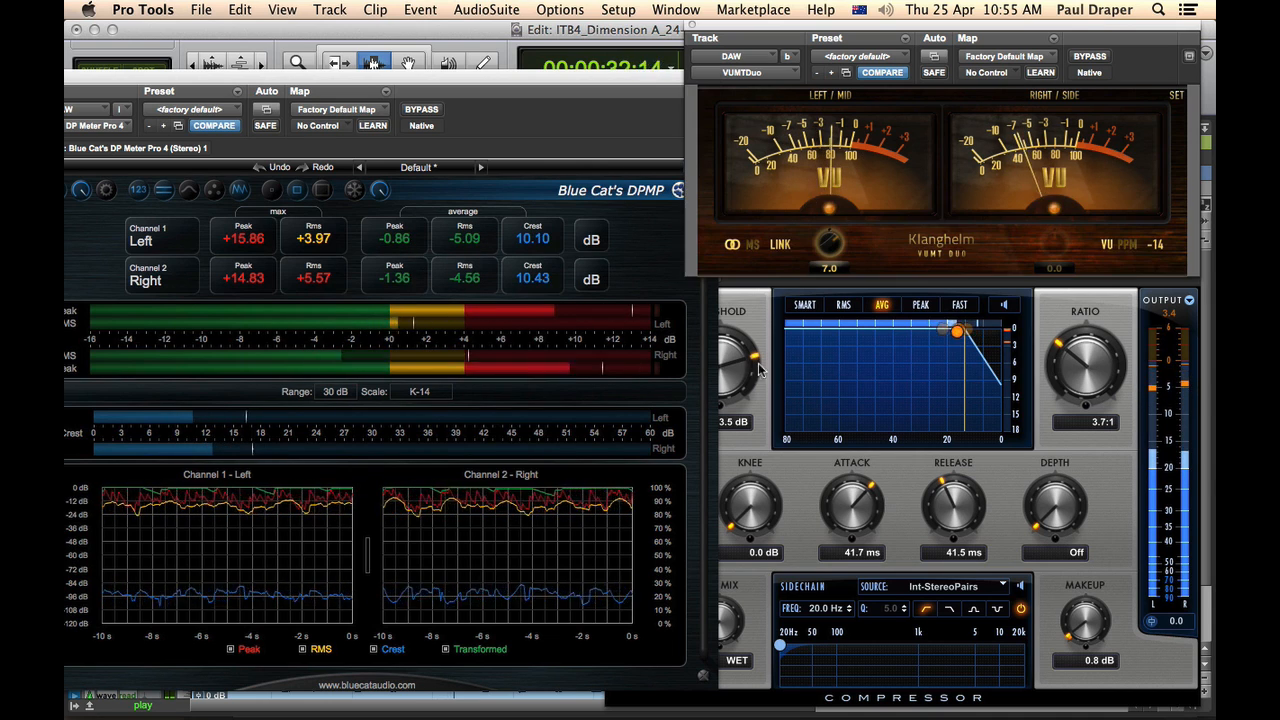
left_click(738, 372)
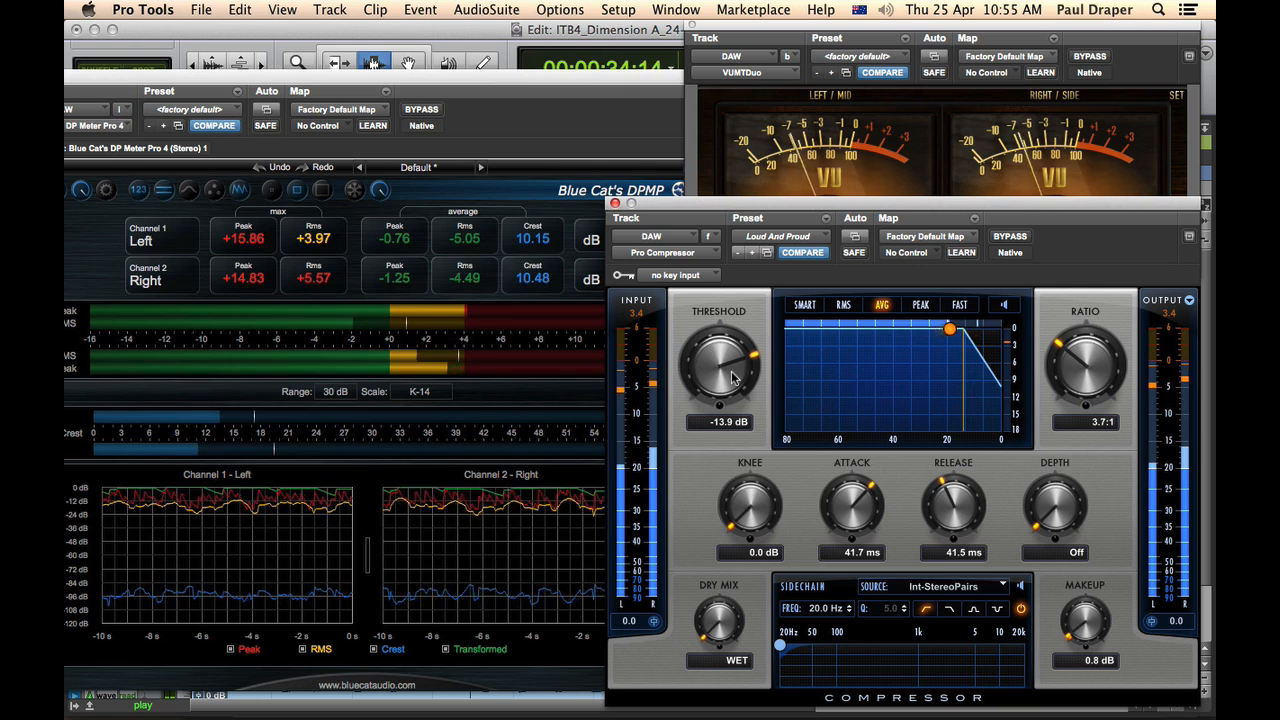
left_click_drag(733, 376, 729, 388)
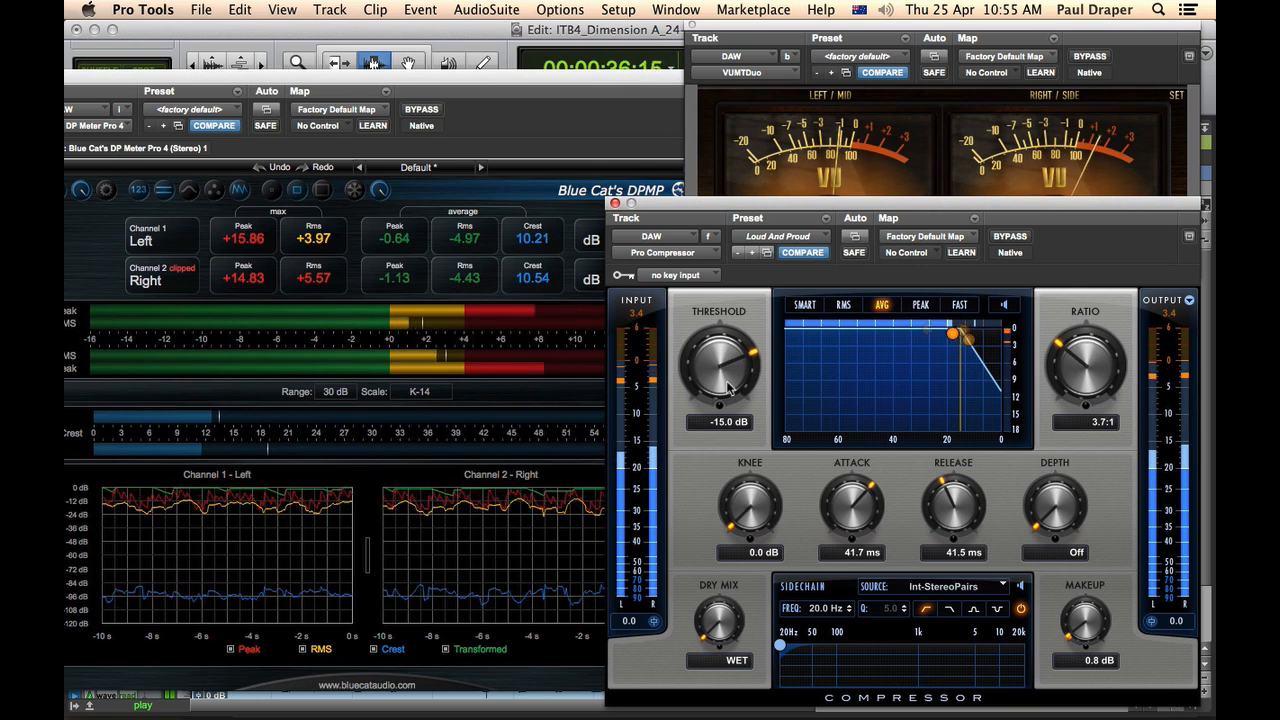
left_click_drag(1082, 350, 1077, 355)
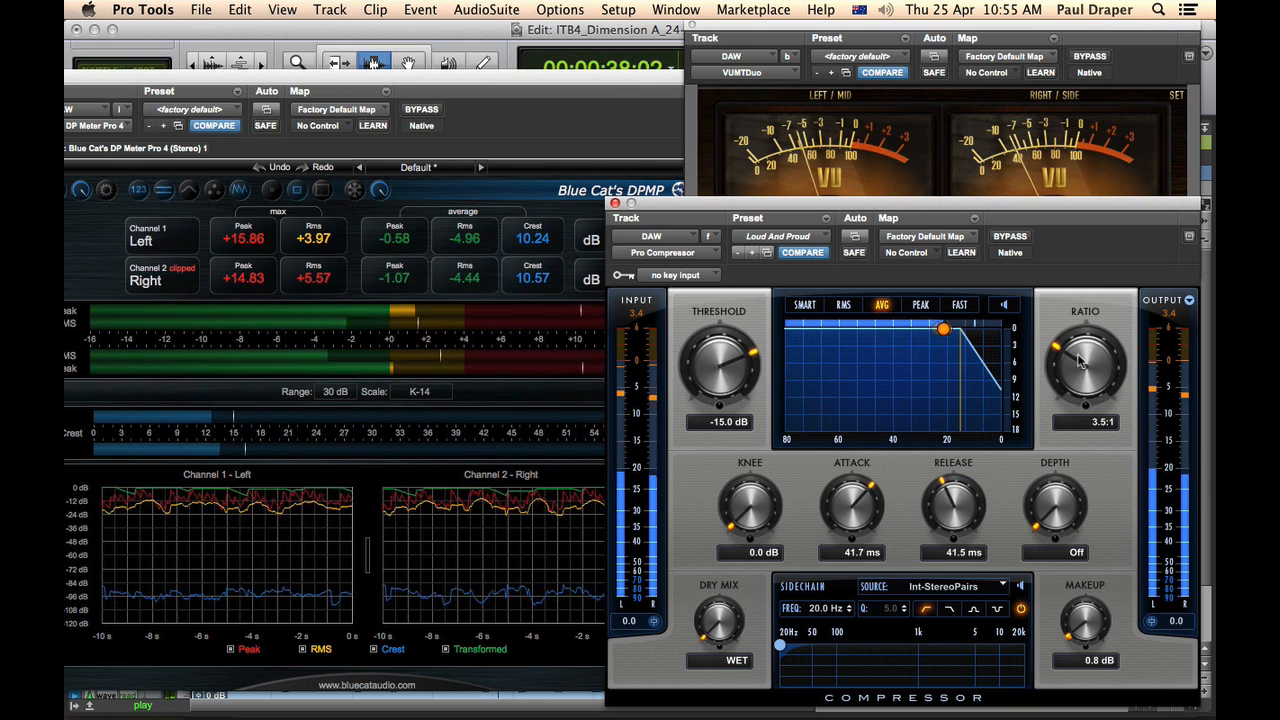
Clear the DP meter's clip indicators and reduce the Pro Compressor's makeup gain to 0.0 dB.
left_click(553, 78)
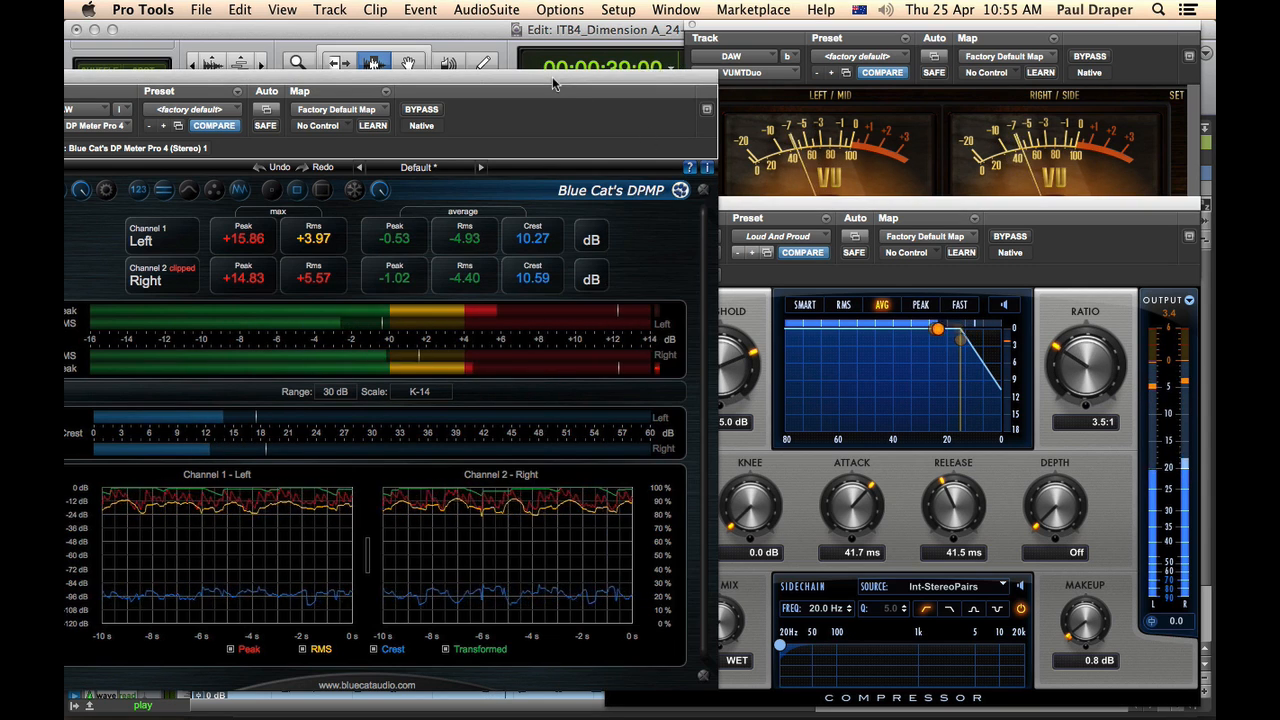
left_click(656, 370)
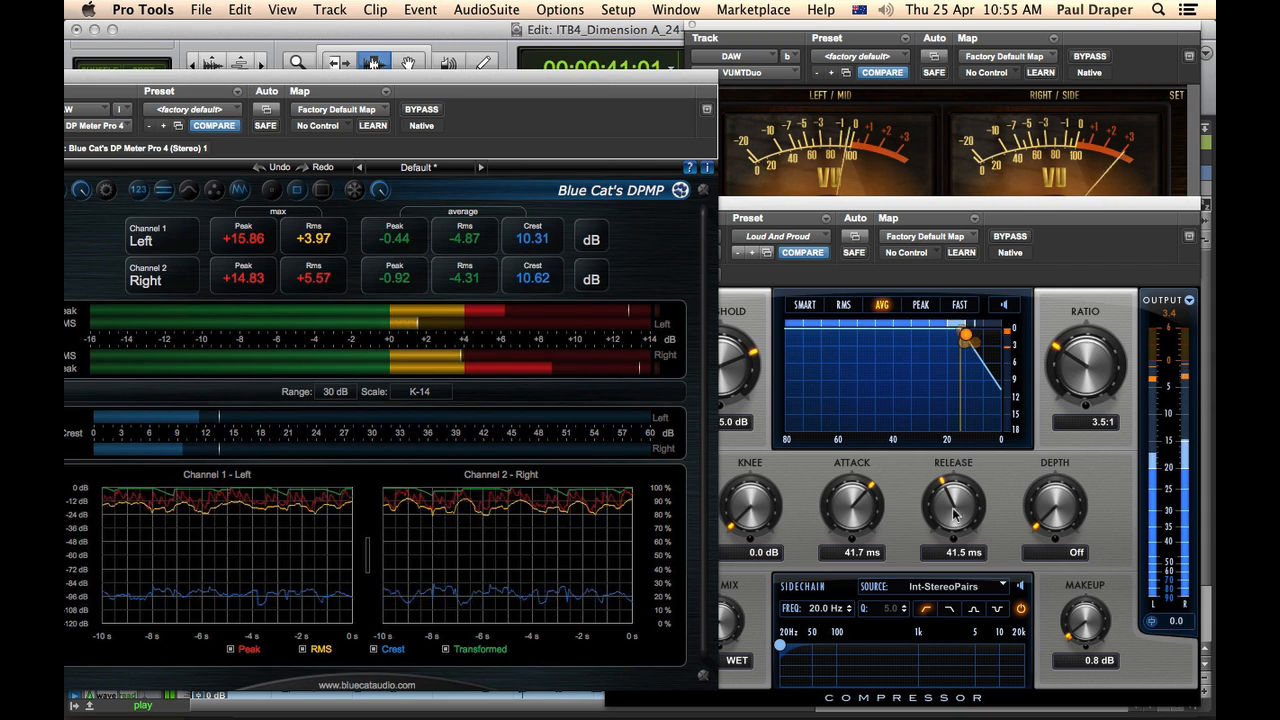
left_click(1087, 637)
left_click(586, 143)
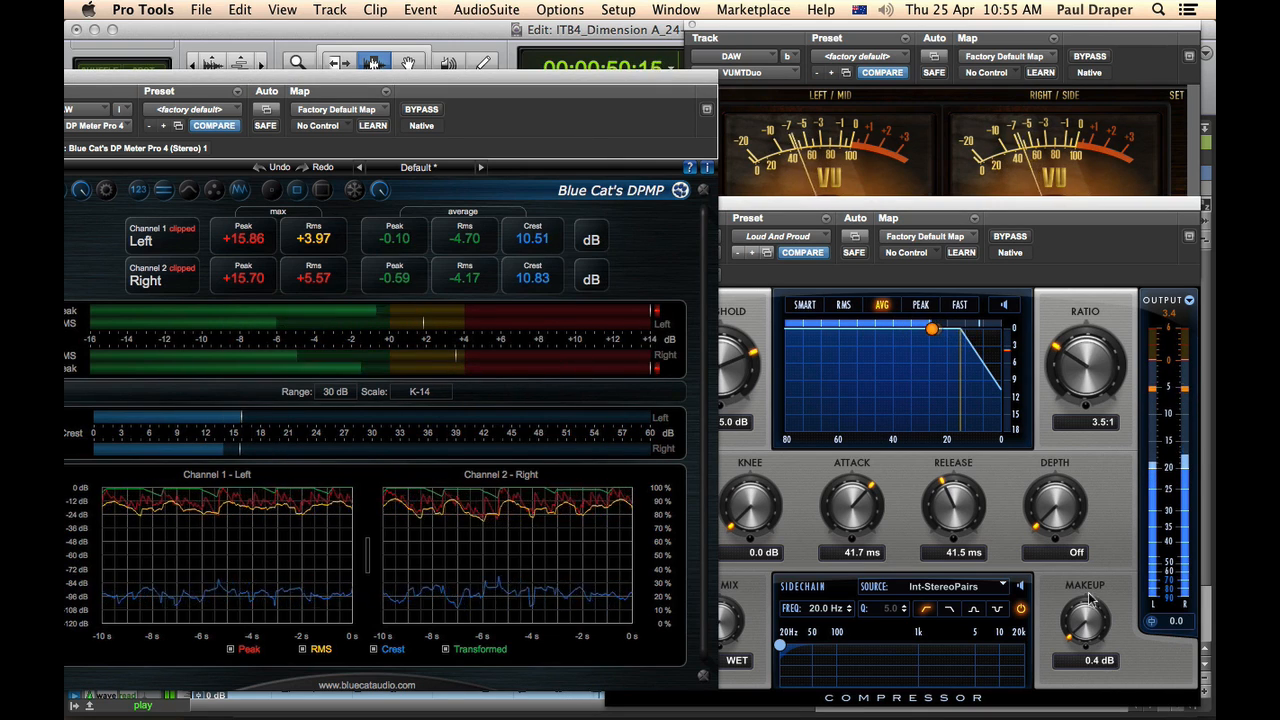
left_click_drag(1086, 622, 1086, 634)
left_click(621, 129)
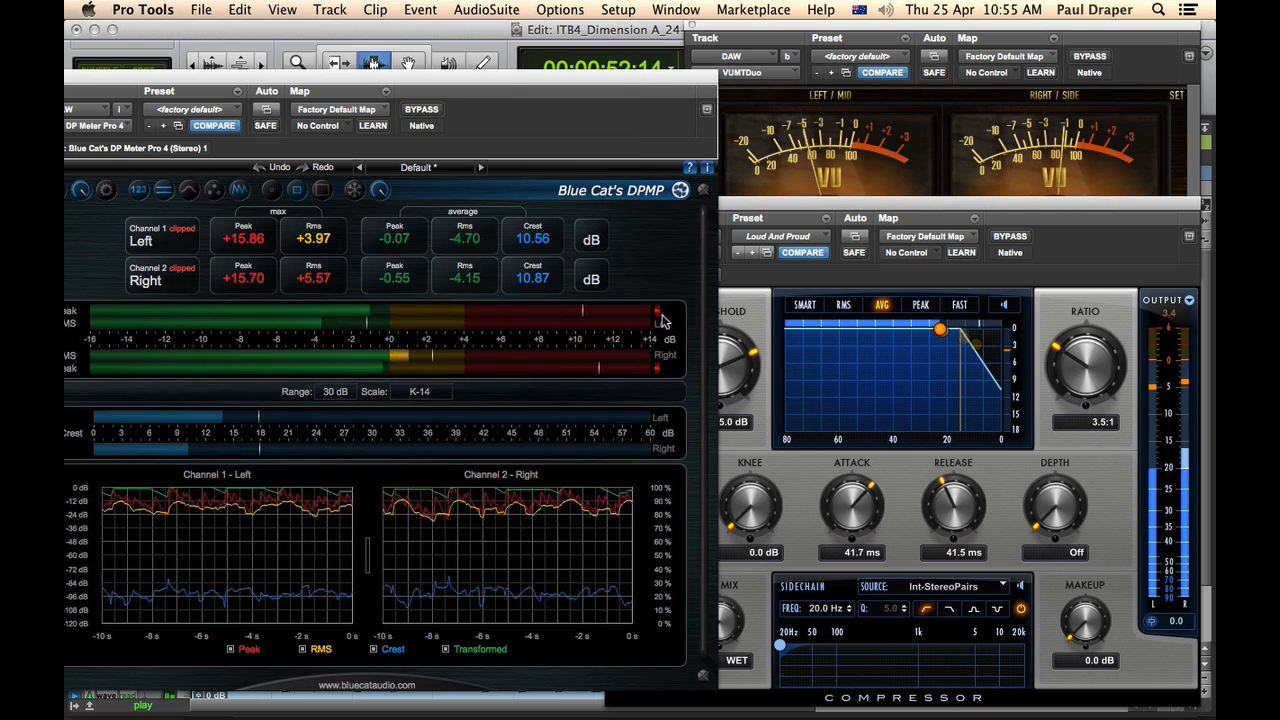
Stop playback, close the Pro Compressor and VU meter windows, and reposition the DP meter window over the tracks.
left_click(793, 371)
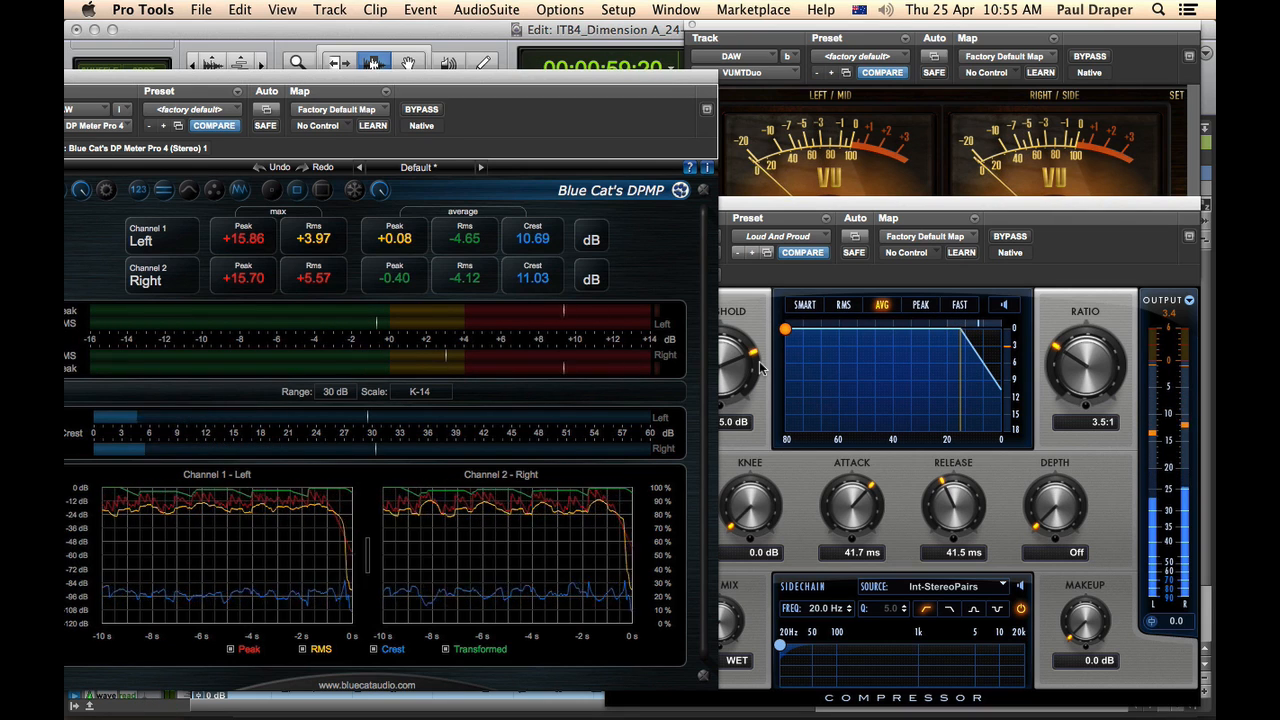
left_click(1090, 218)
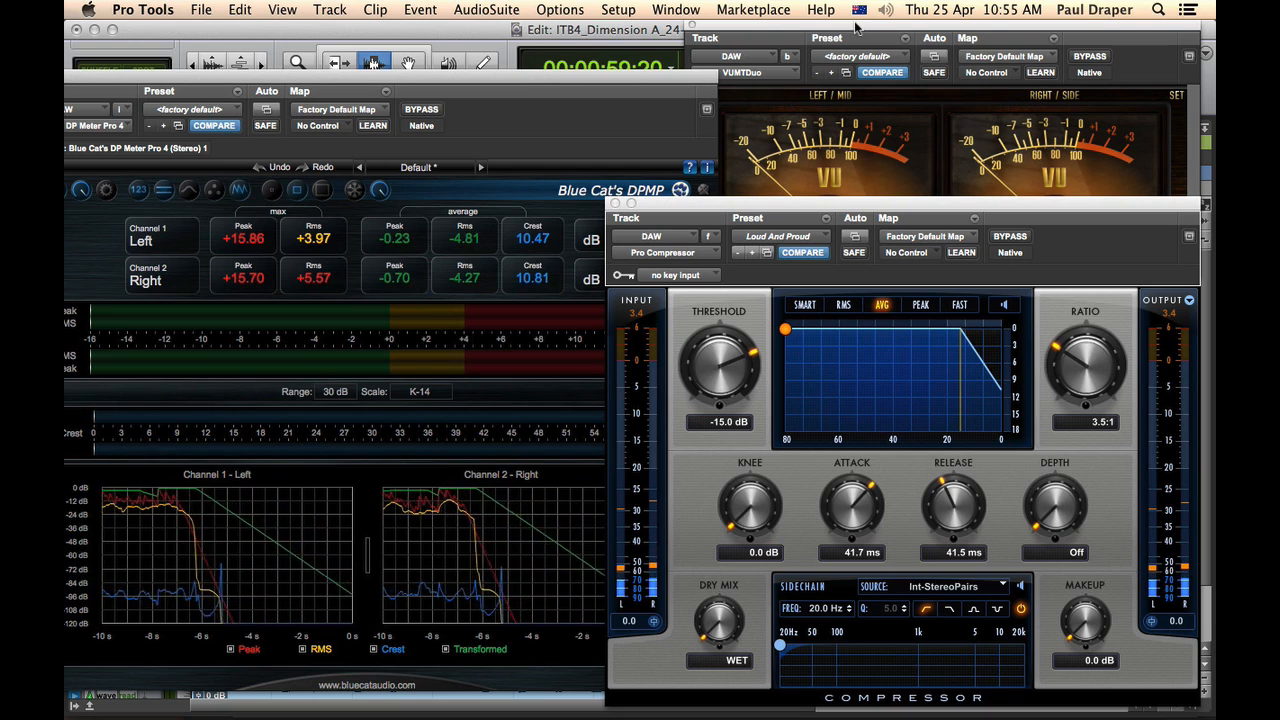
left_click_drag(869, 36, 875, 431)
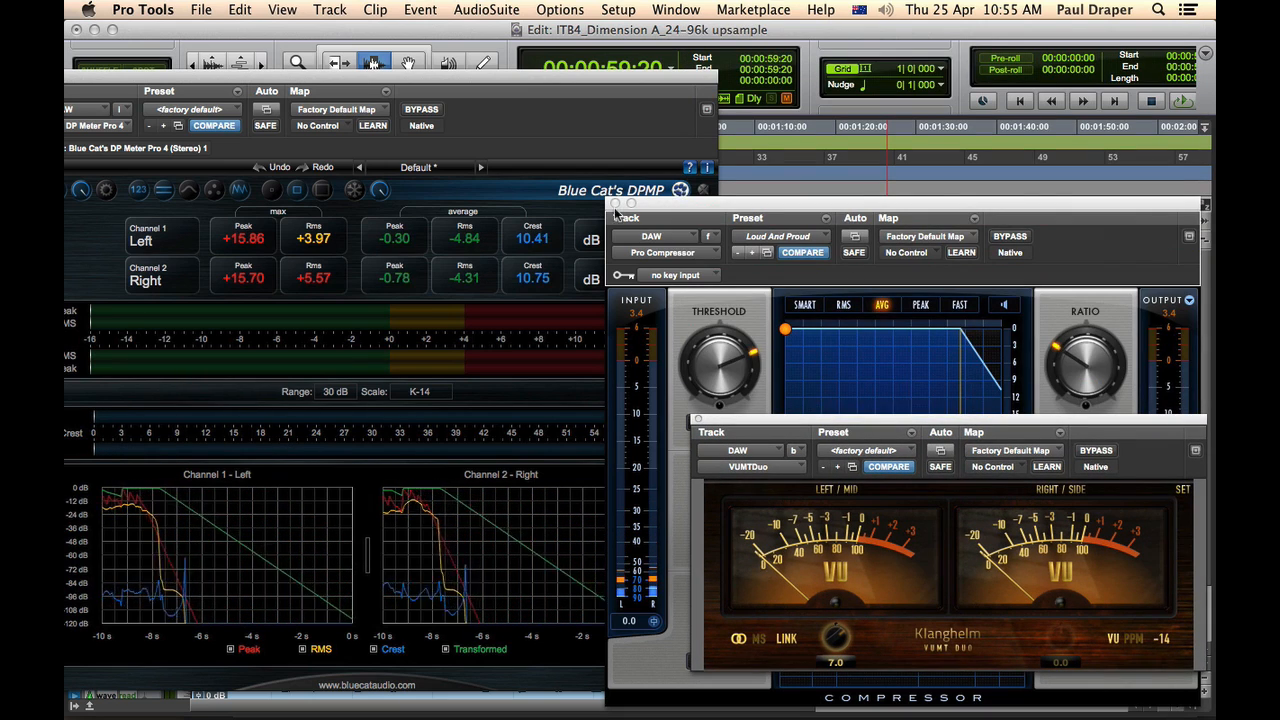
left_click(616, 204)
left_click(697, 419)
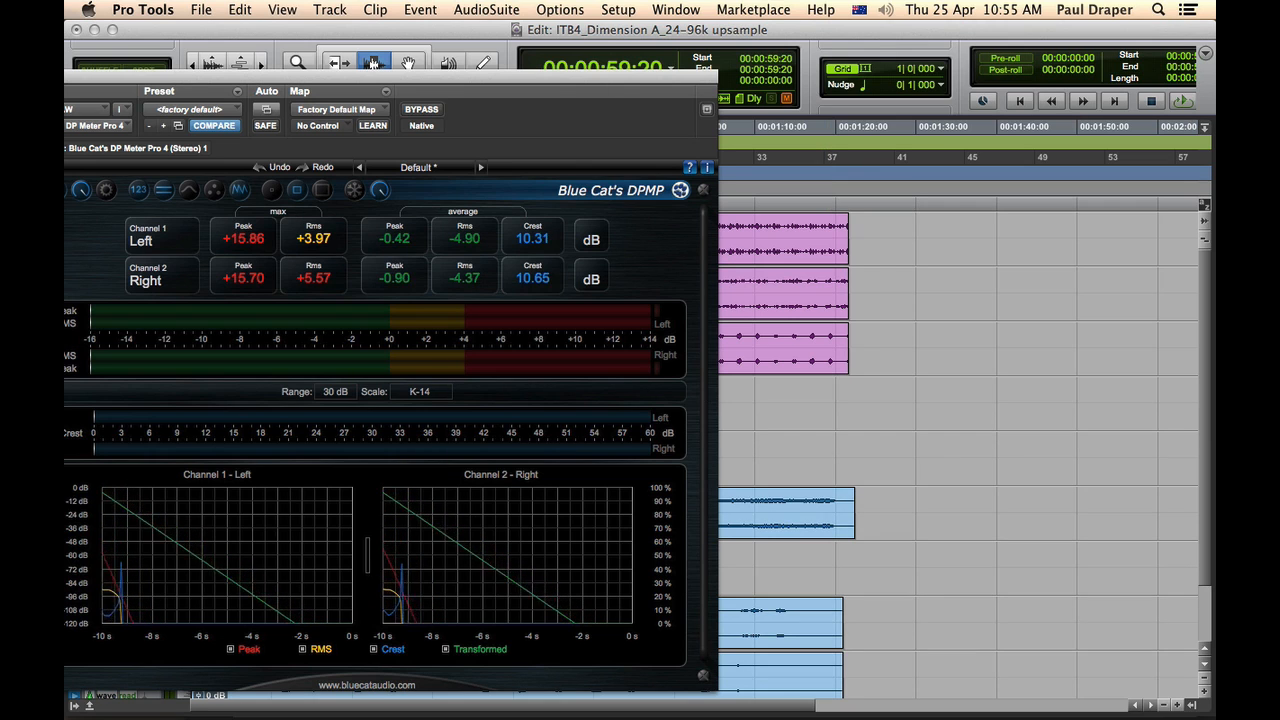
left_click_drag(652, 76, 984, 126)
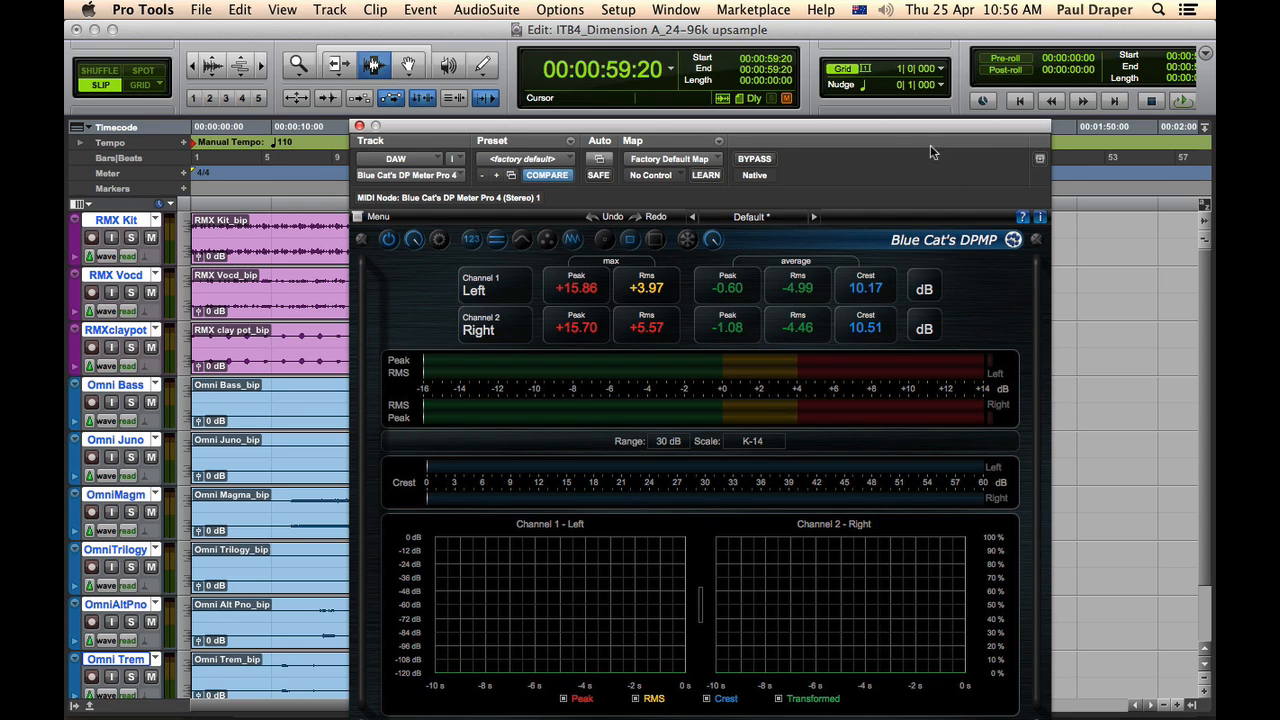
left_click_drag(912, 131, 970, 99)
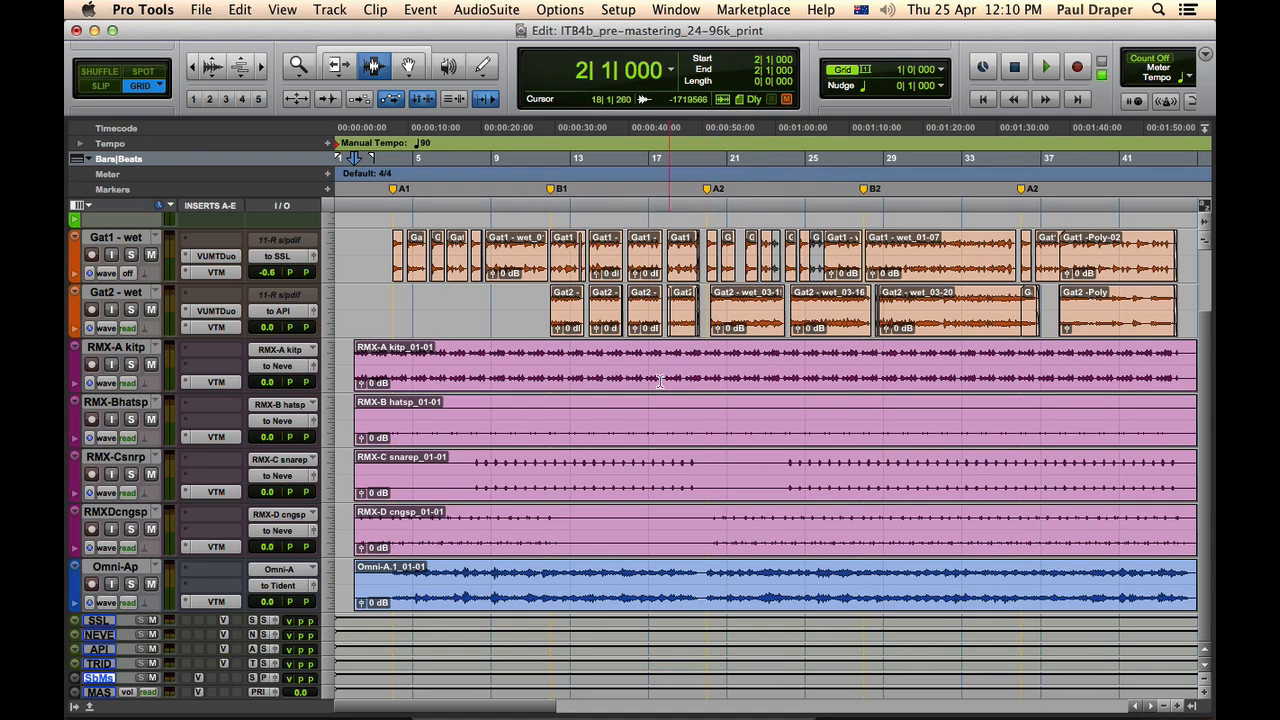
Review the session's sample rate, bit depth and audio format in the Session Setup window, then close it.
left_click(560, 10)
mouse_move(620, 12)
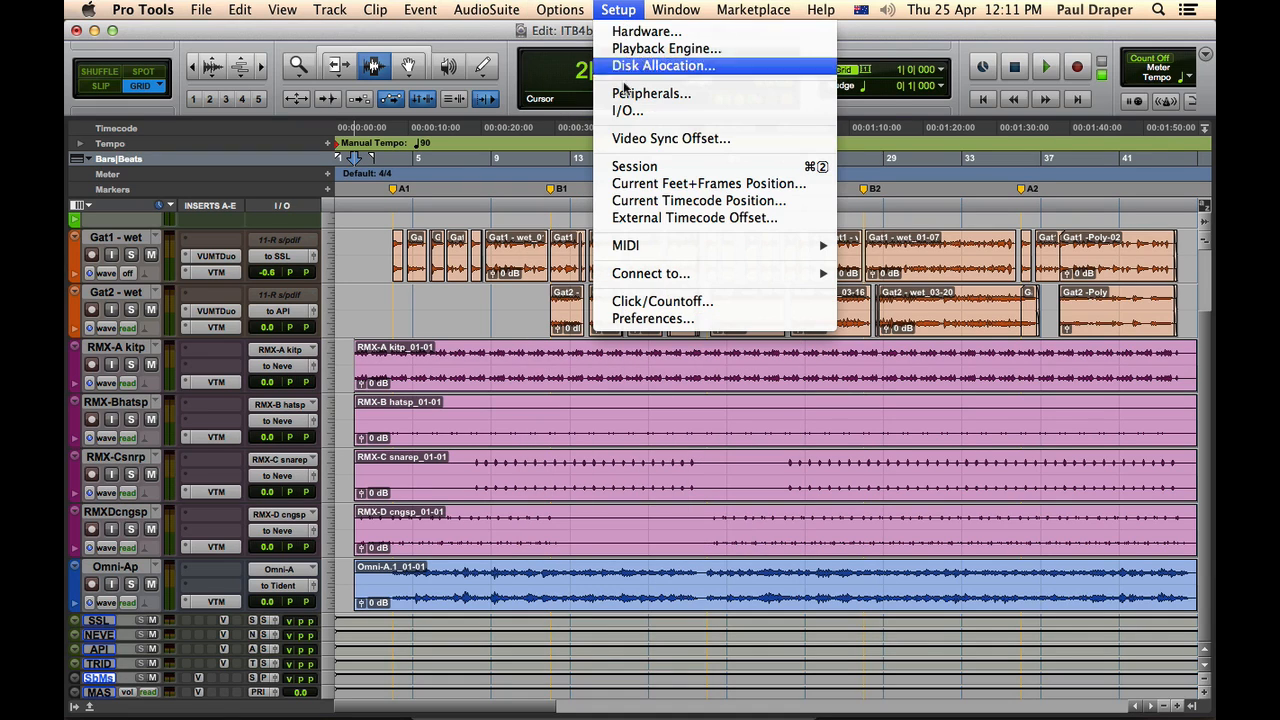
left_click(635, 166)
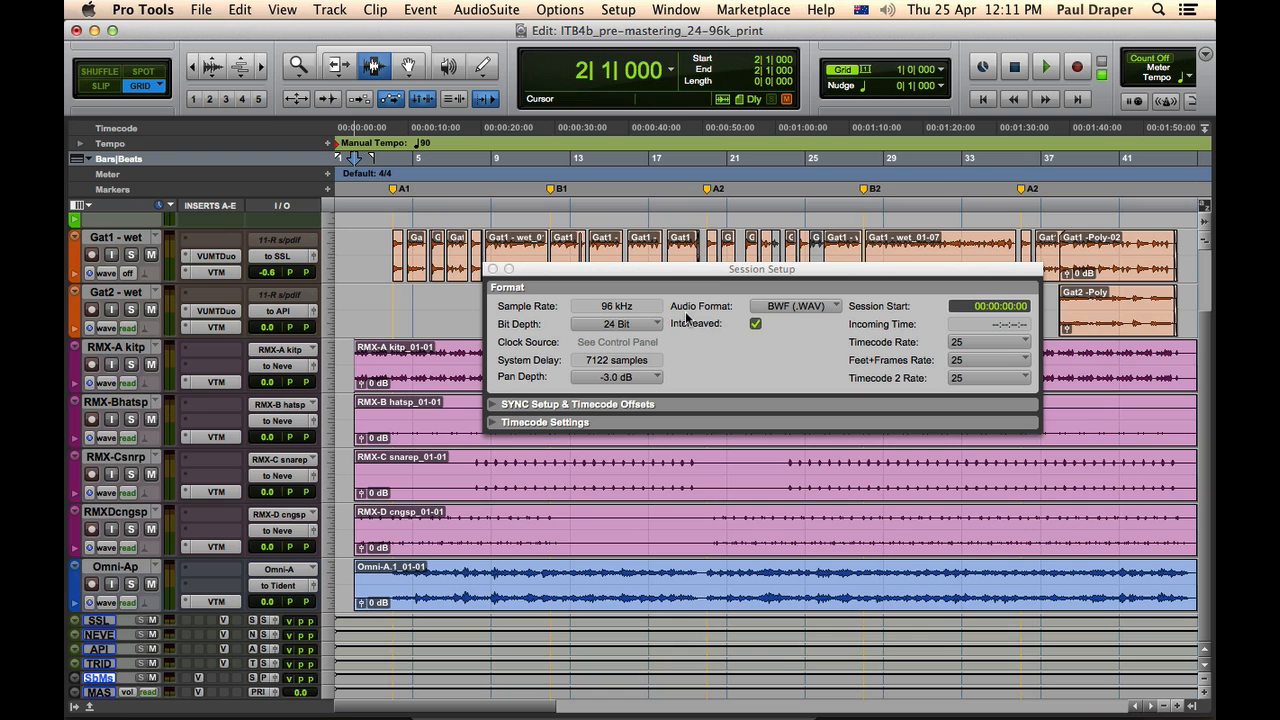
left_click_drag(691, 277, 654, 265)
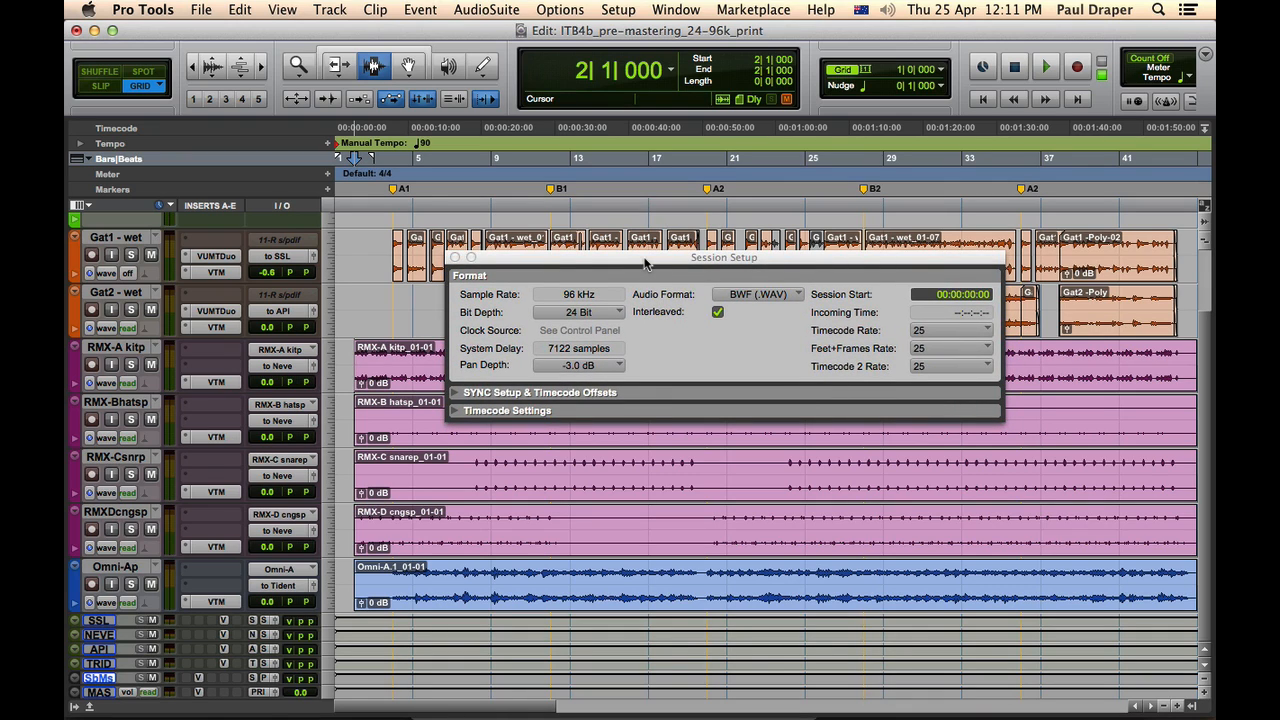
left_click_drag(645, 263, 648, 278)
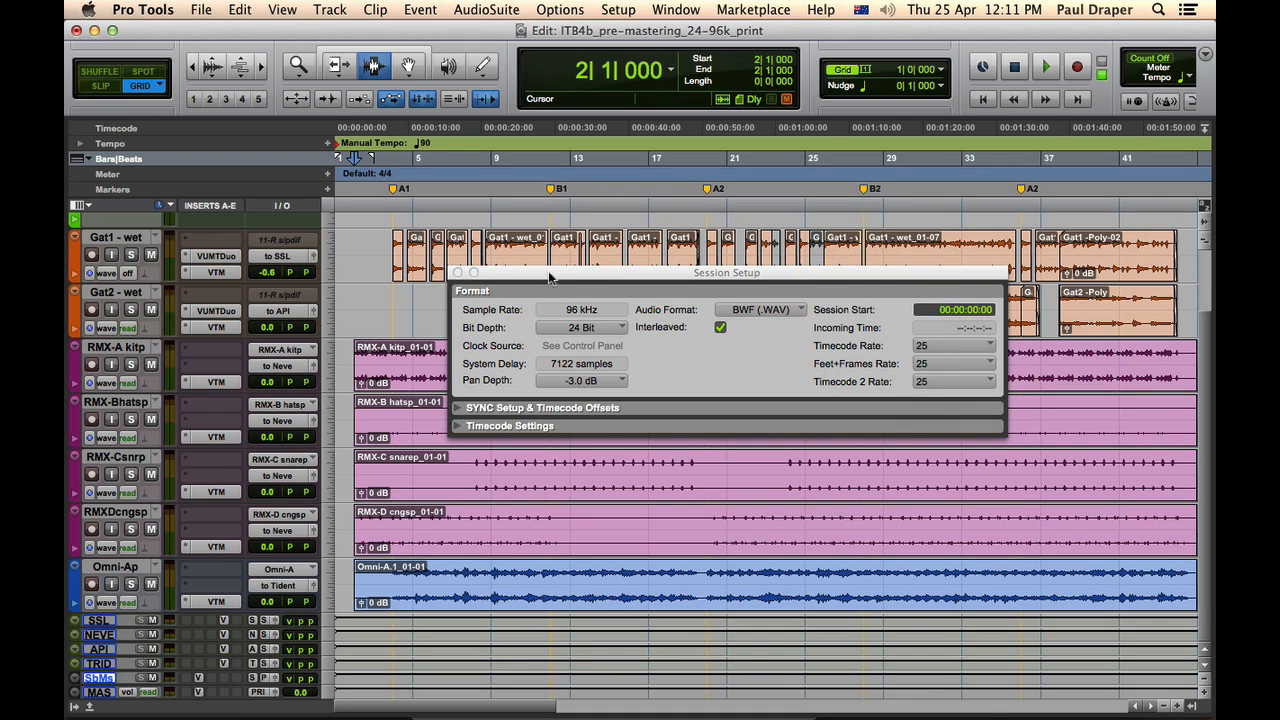
left_click_drag(572, 278, 573, 295)
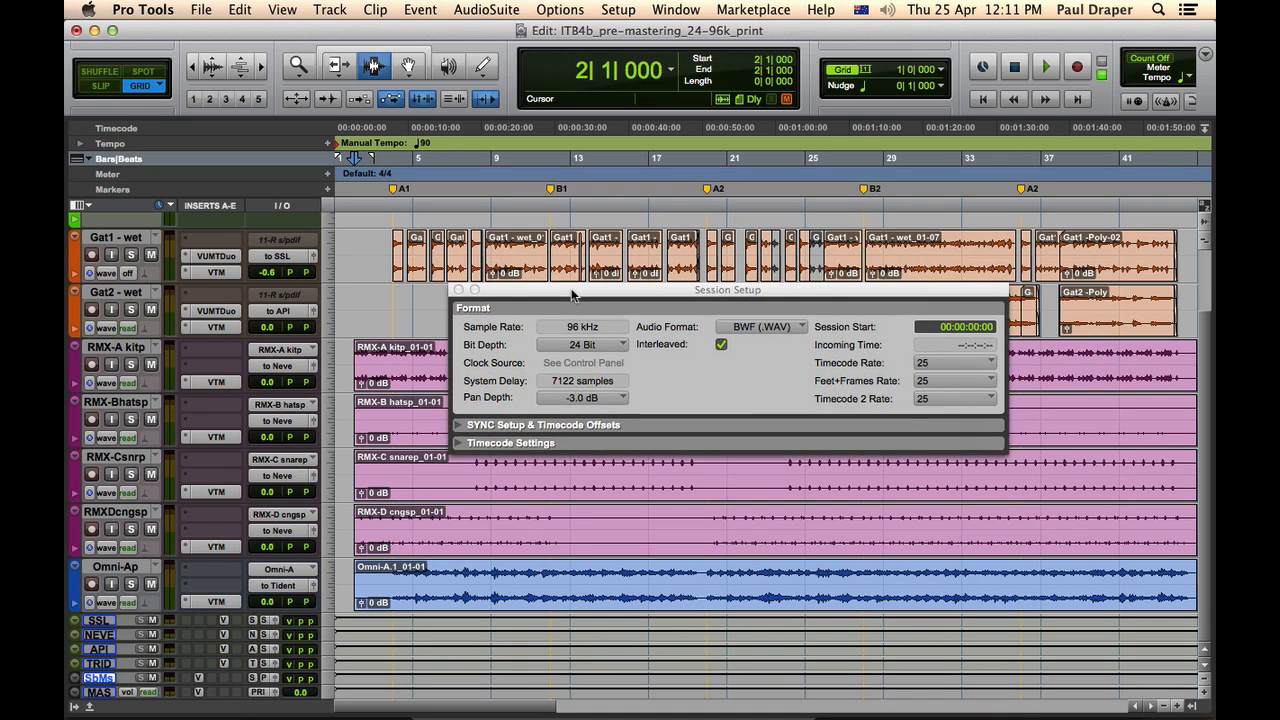
left_click(458, 290)
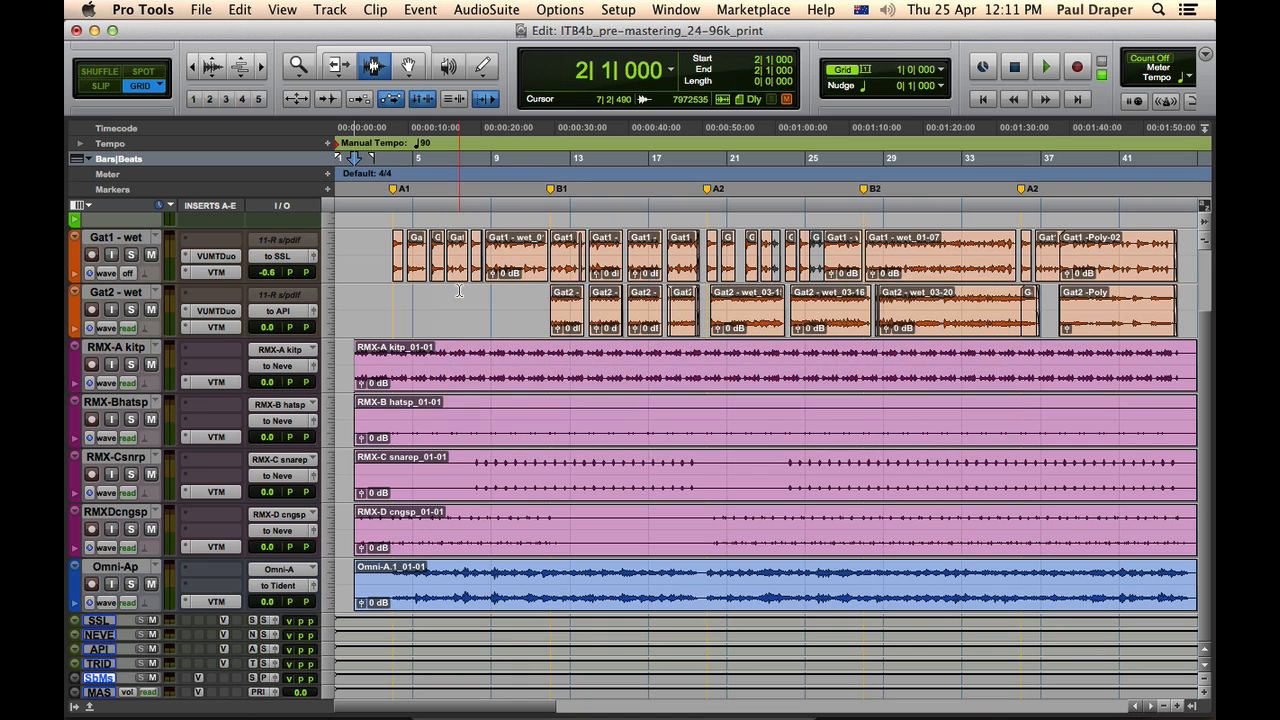
Play the pre-mastering session from bar 2 and bring up its mixer to view the channel levels.
key("super+equal")
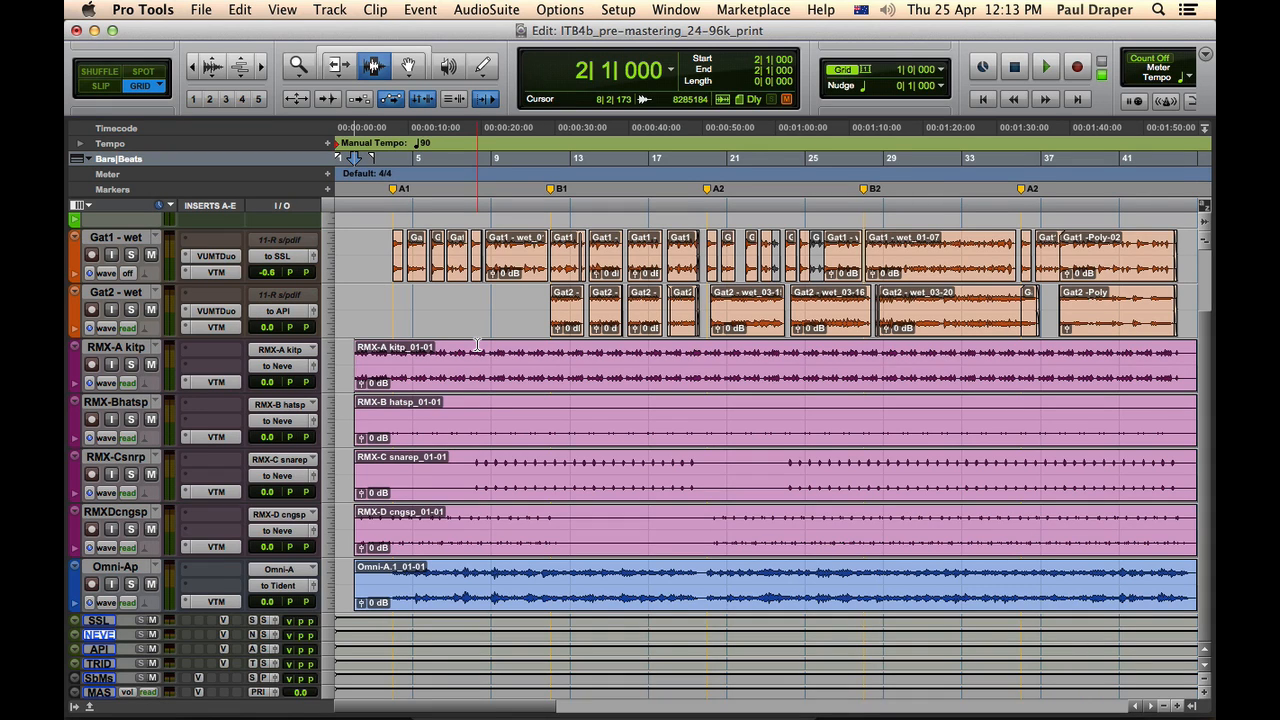
key("space")
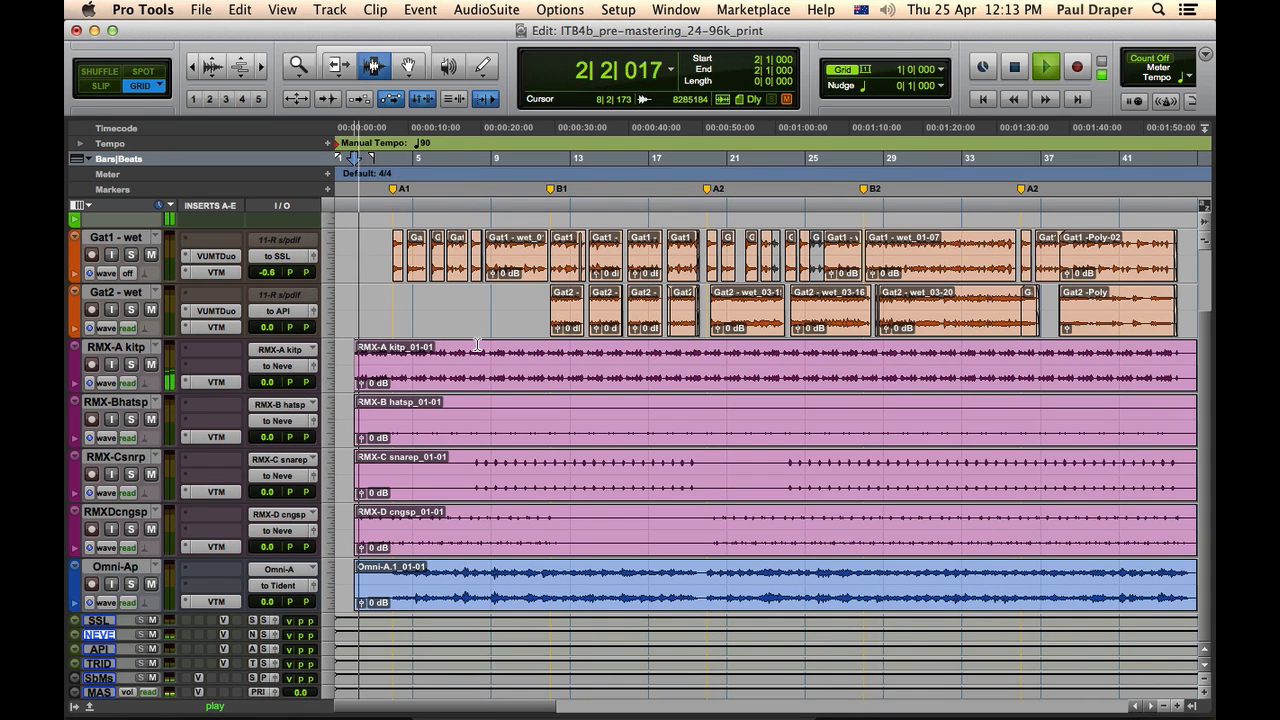
key("super+equal")
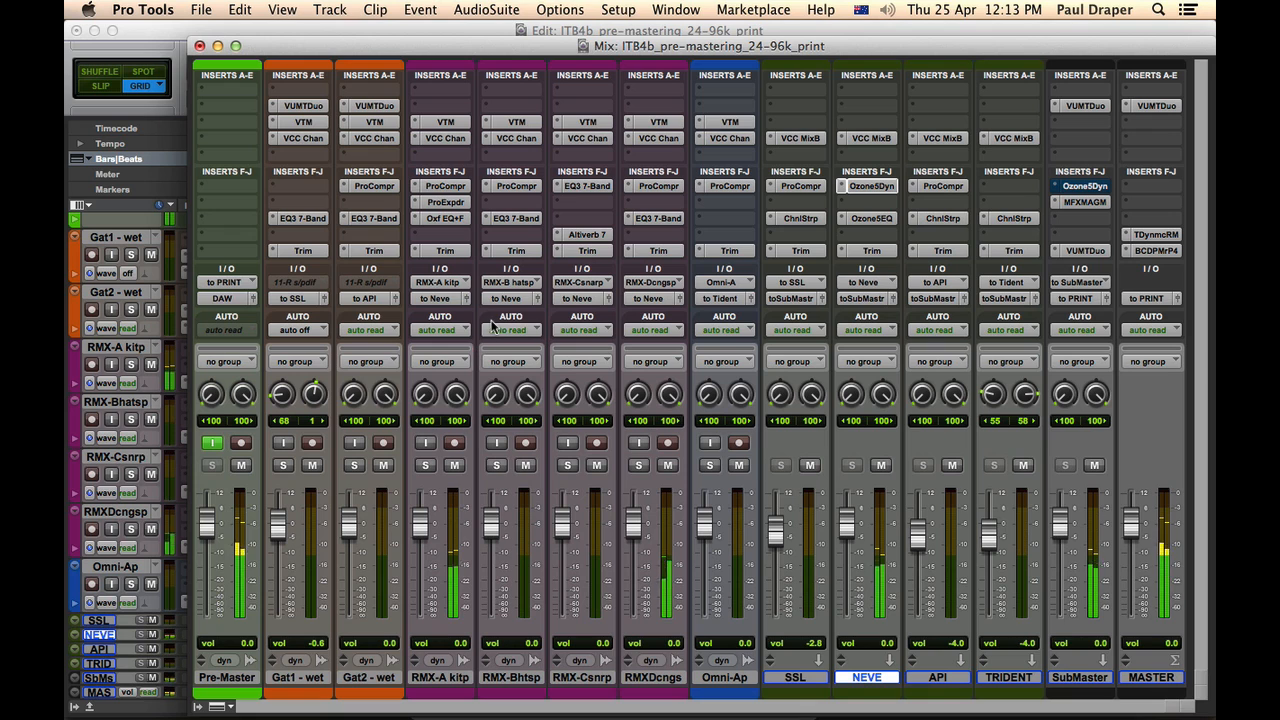
Inspect the Pro Compressor and Oxford EQ settings on the RMX-A kitp track, closing each plug-in after viewing.
left_click(449, 189)
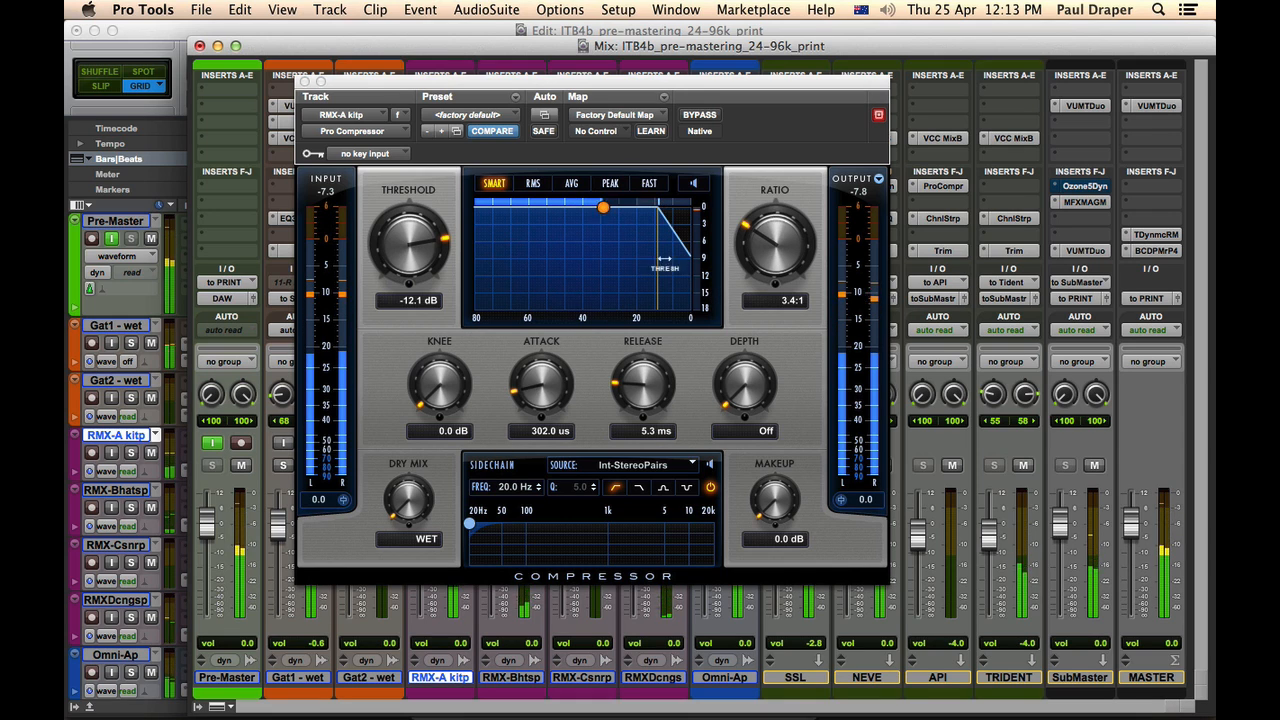
left_click(304, 82)
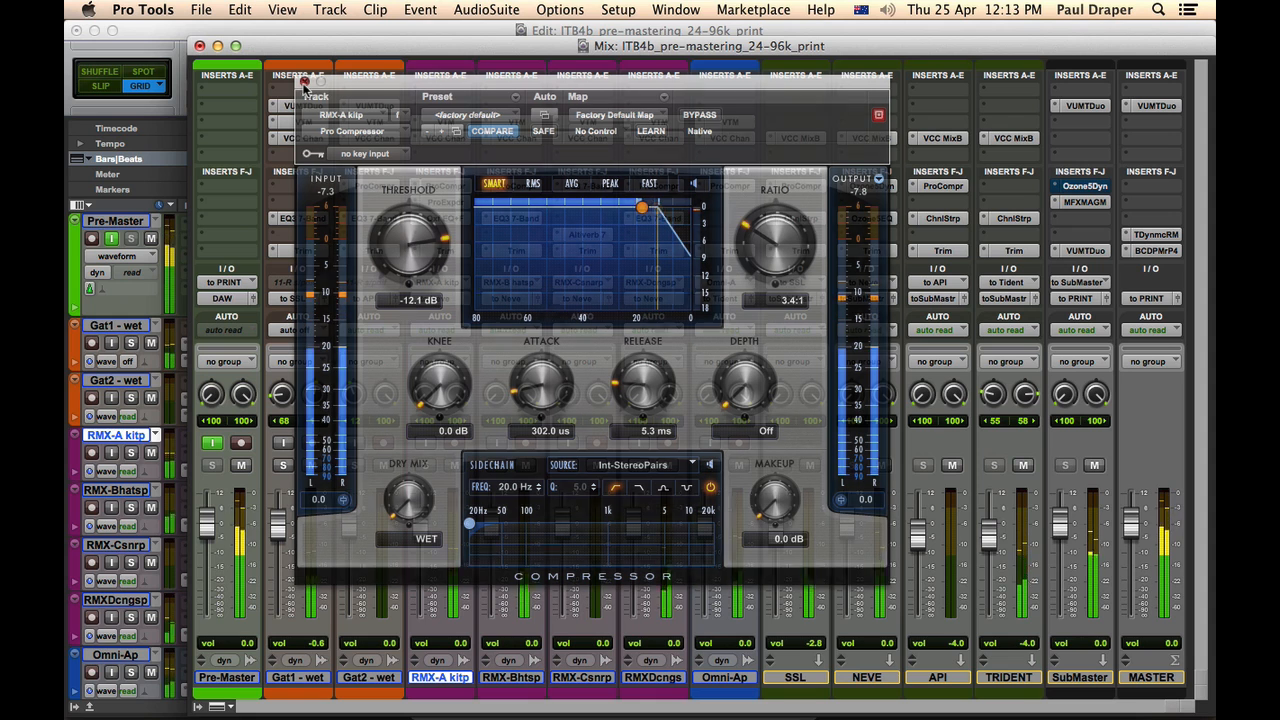
left_click(444, 218)
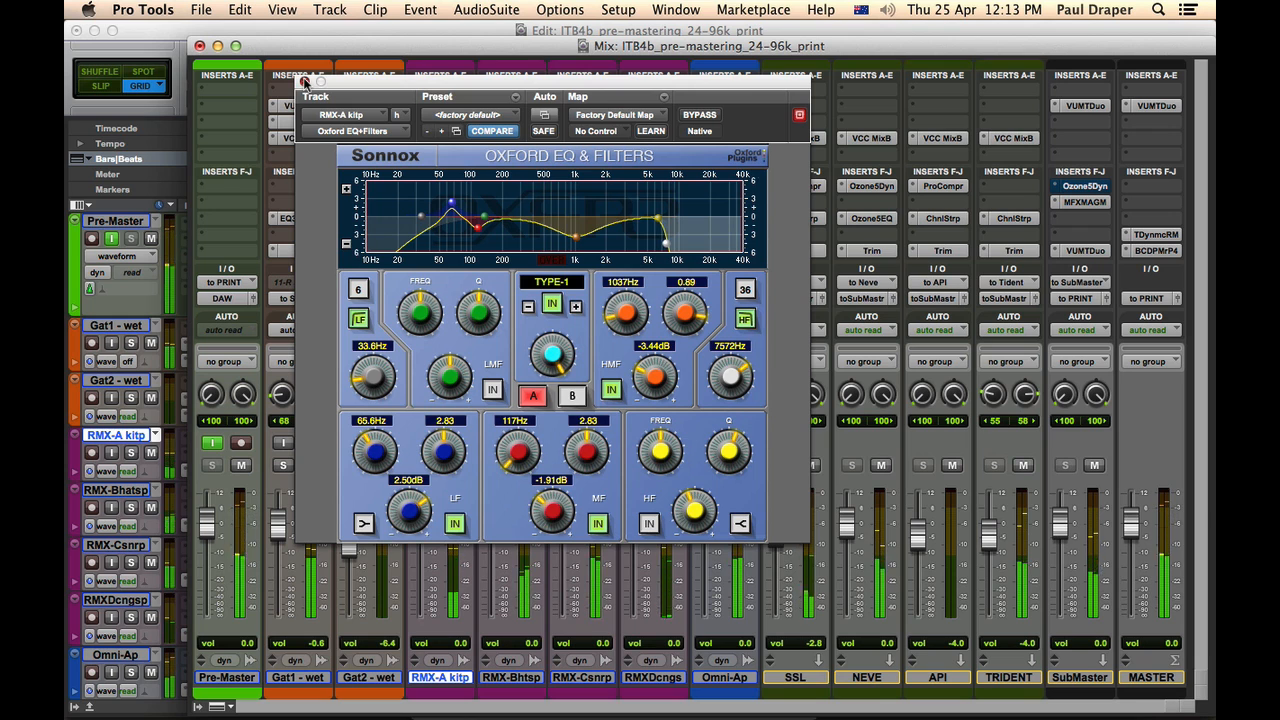
left_click(304, 82)
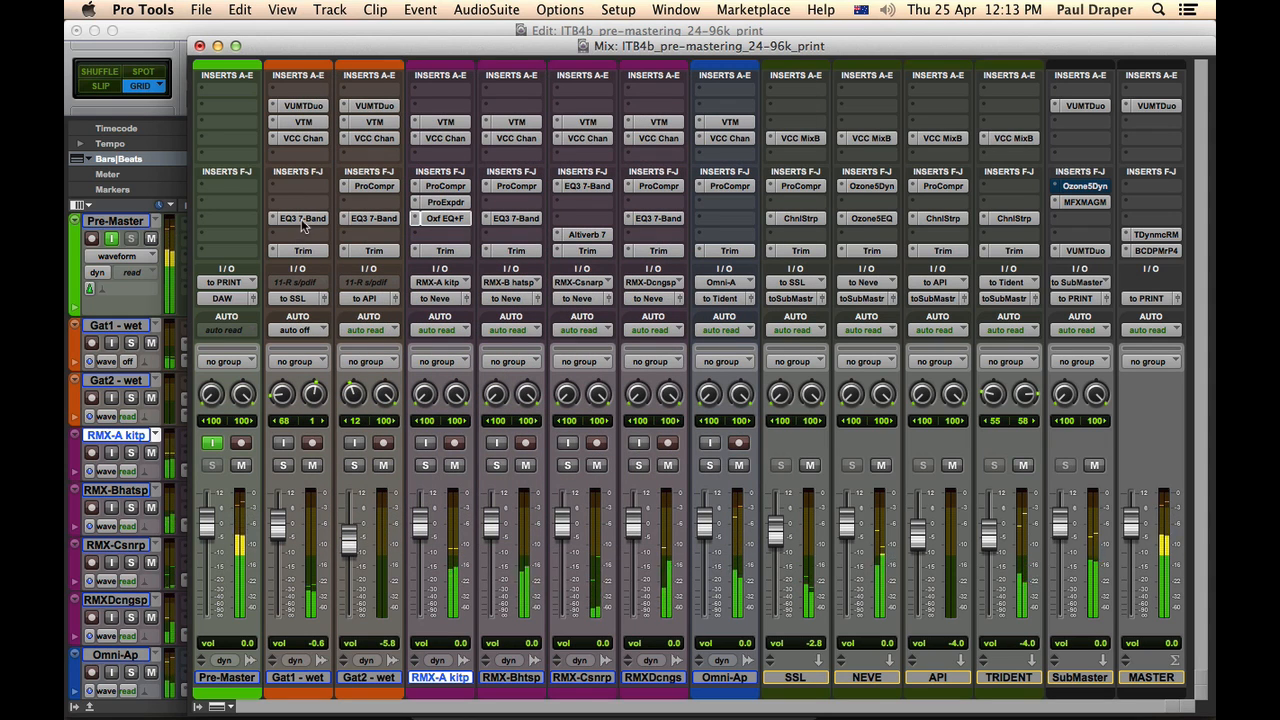
Inspect the EQ3 7-Band on the Gat1 - wet track and the Pro Compressor on Gat2 - wet, closing both.
left_click(304, 218)
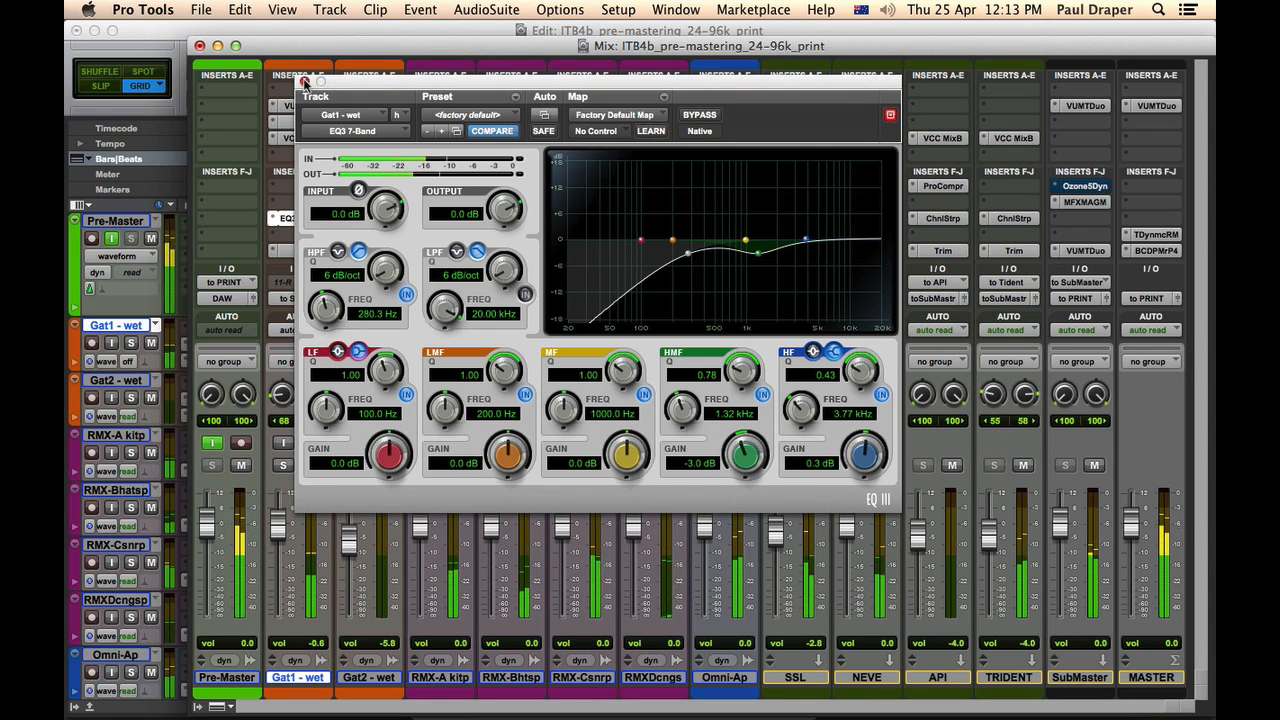
left_click(307, 81)
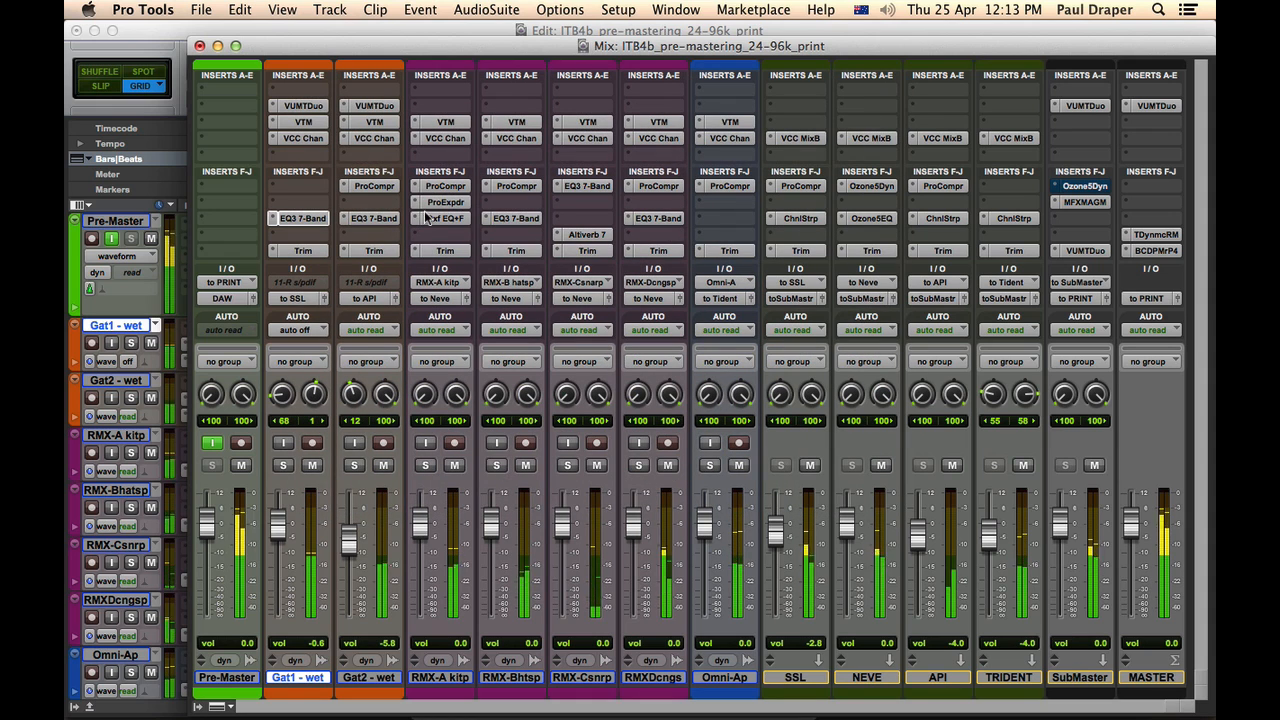
left_click(379, 186)
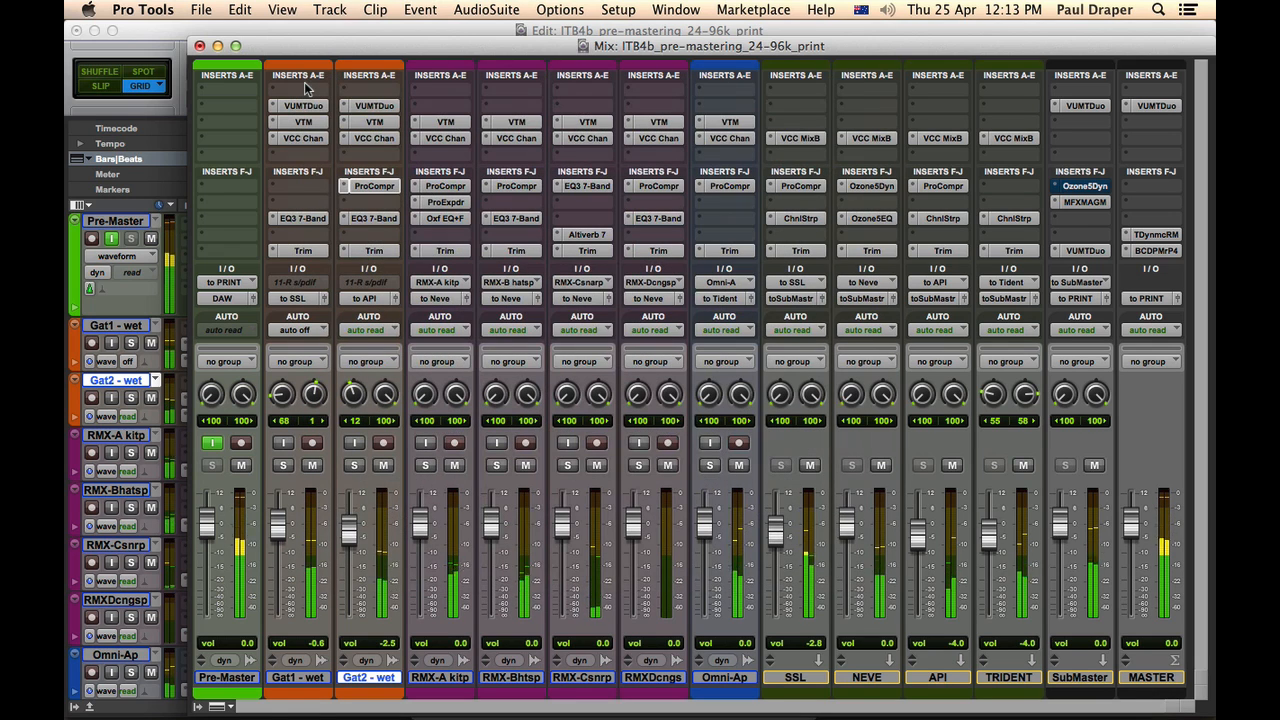
left_click(305, 82)
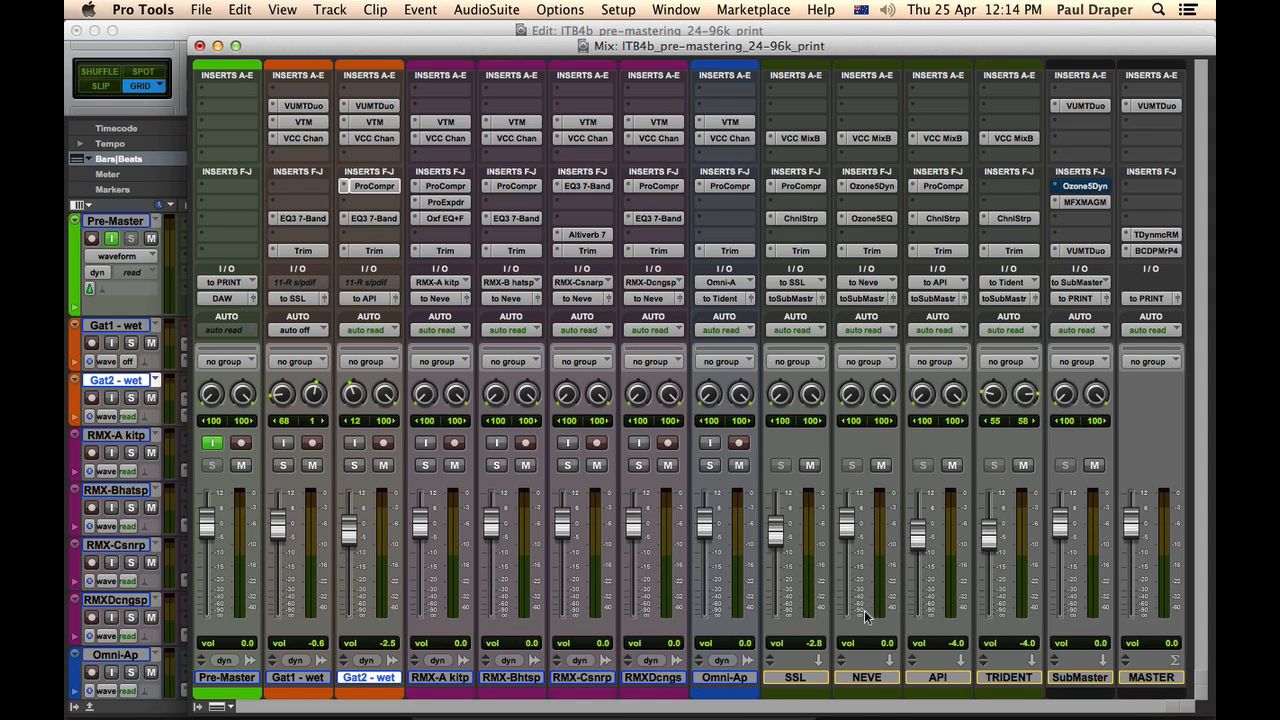
Open the Ozone 5 Dynamics plug-in on the NEVE bus and view the settings of bands 1 to 4.
left_click(876, 187)
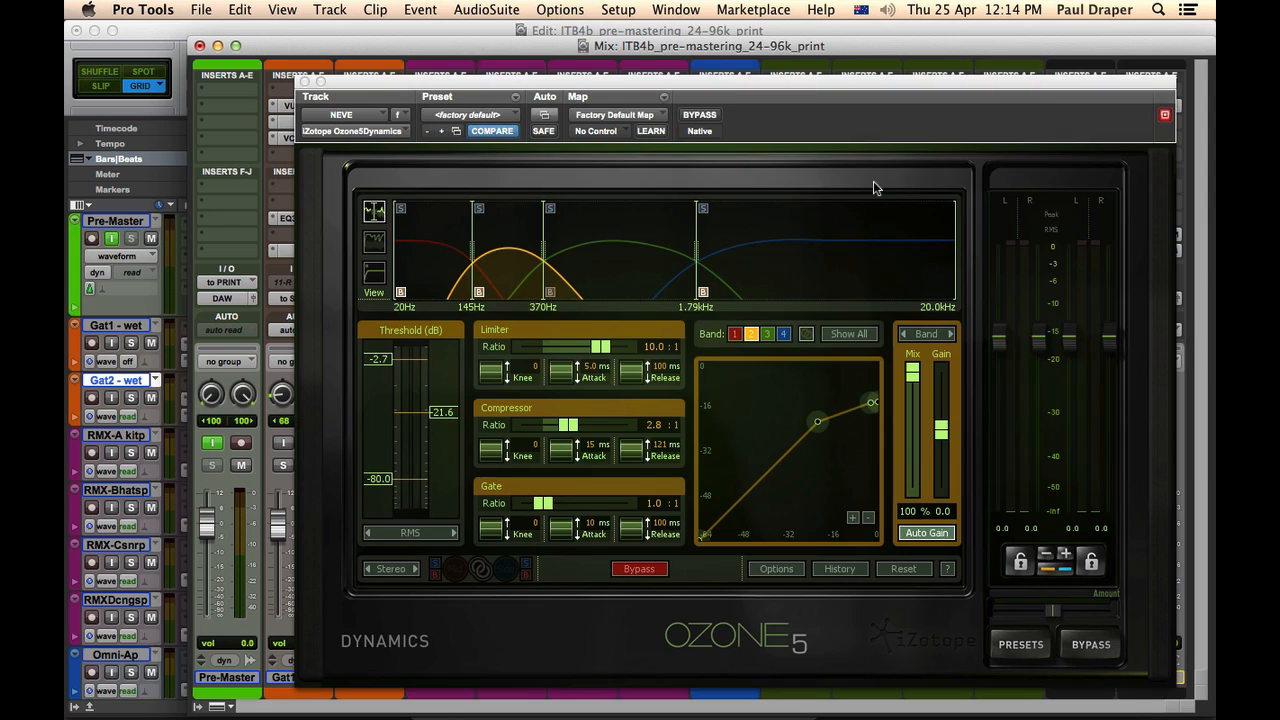
left_click(735, 335)
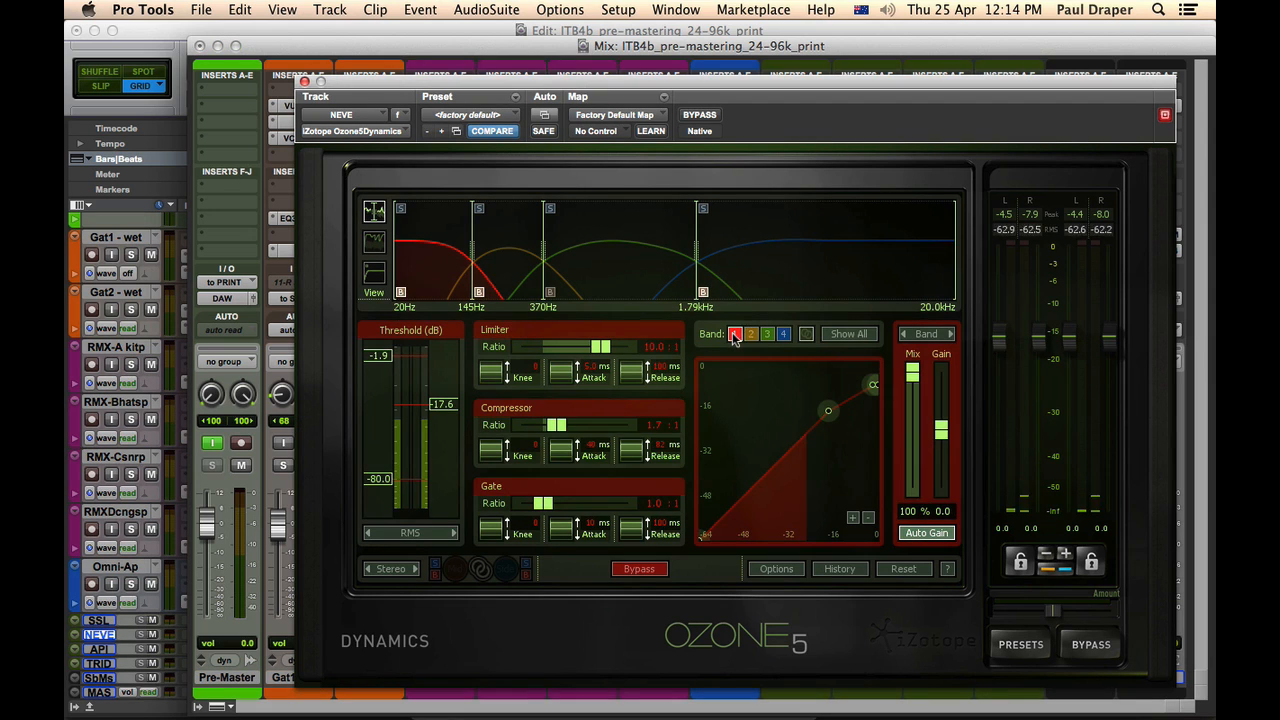
left_click(752, 335)
left_click(768, 335)
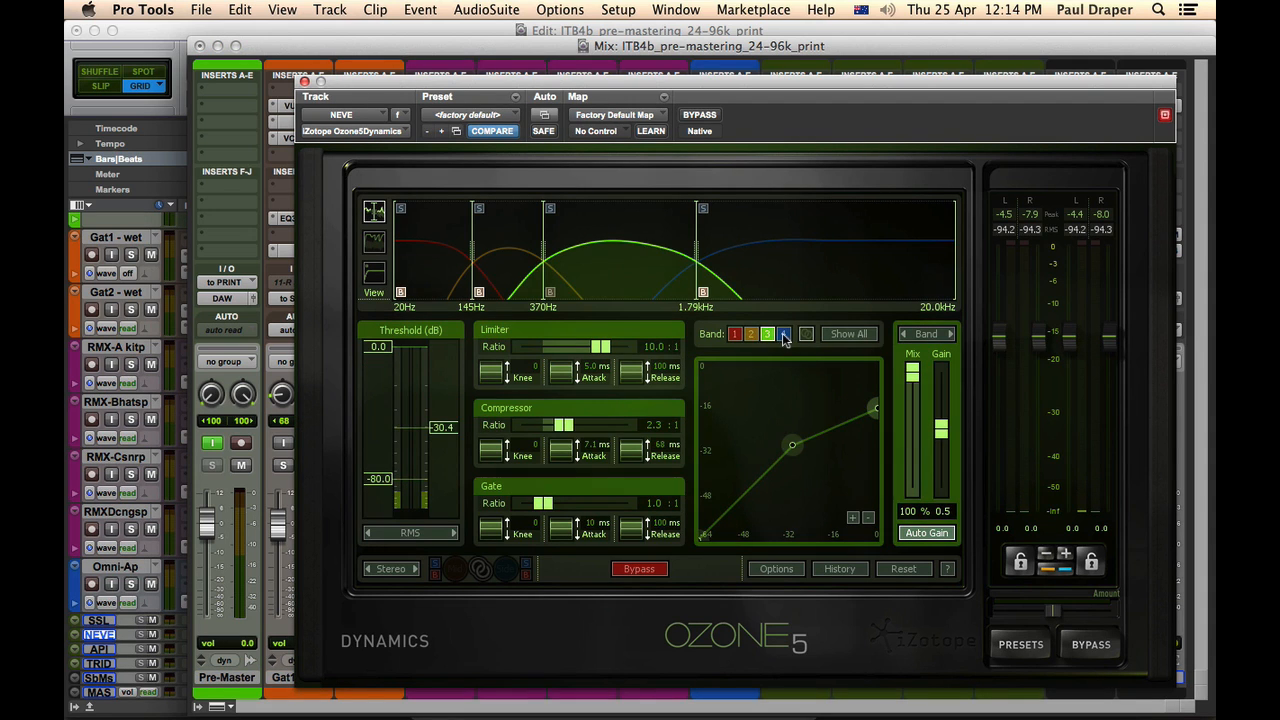
left_click(784, 335)
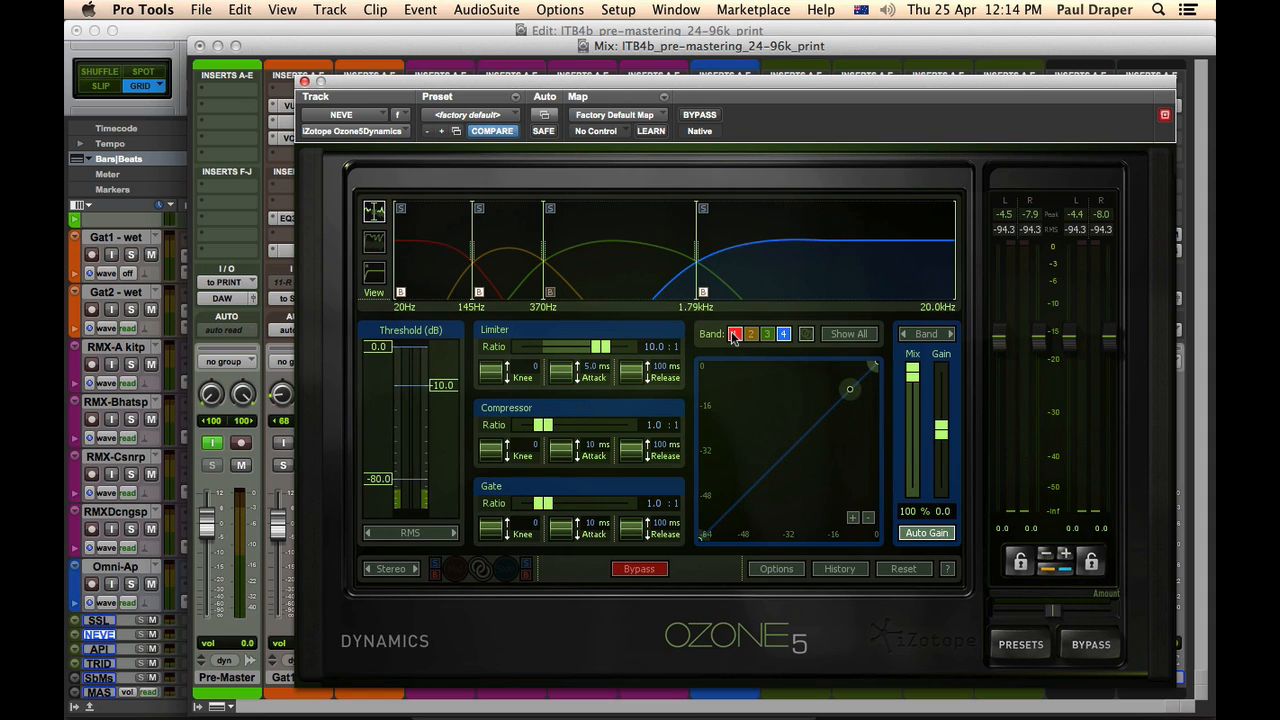
Compare the NEVE bus's Ozone 5 compression settings band by band, forward and back, then close the plug-in.
left_click(735, 335)
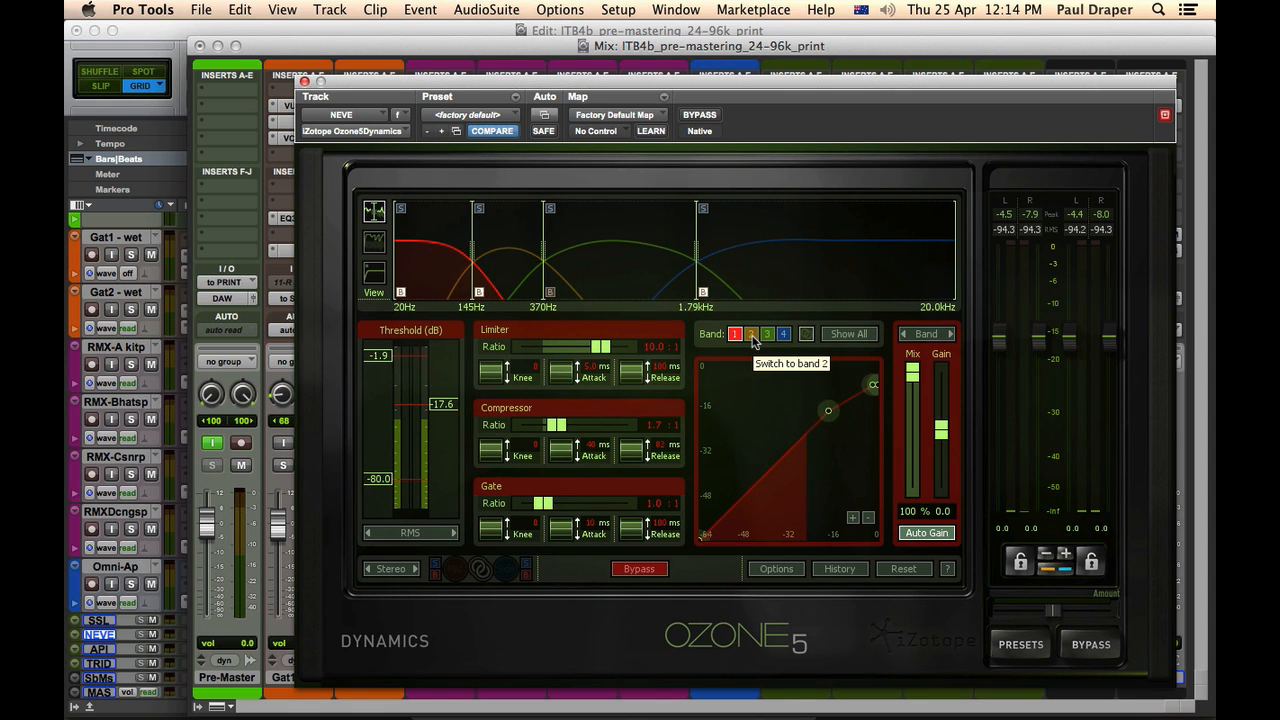
left_click(752, 337)
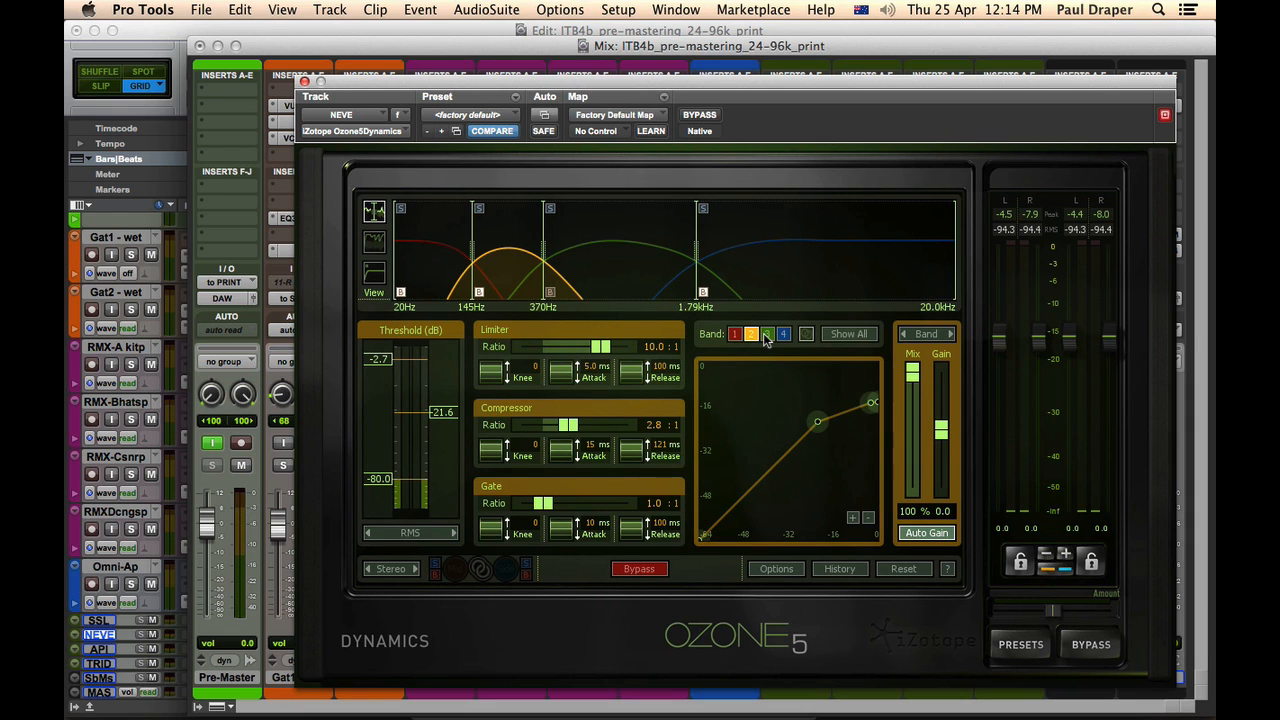
left_click(767, 335)
left_click(783, 335)
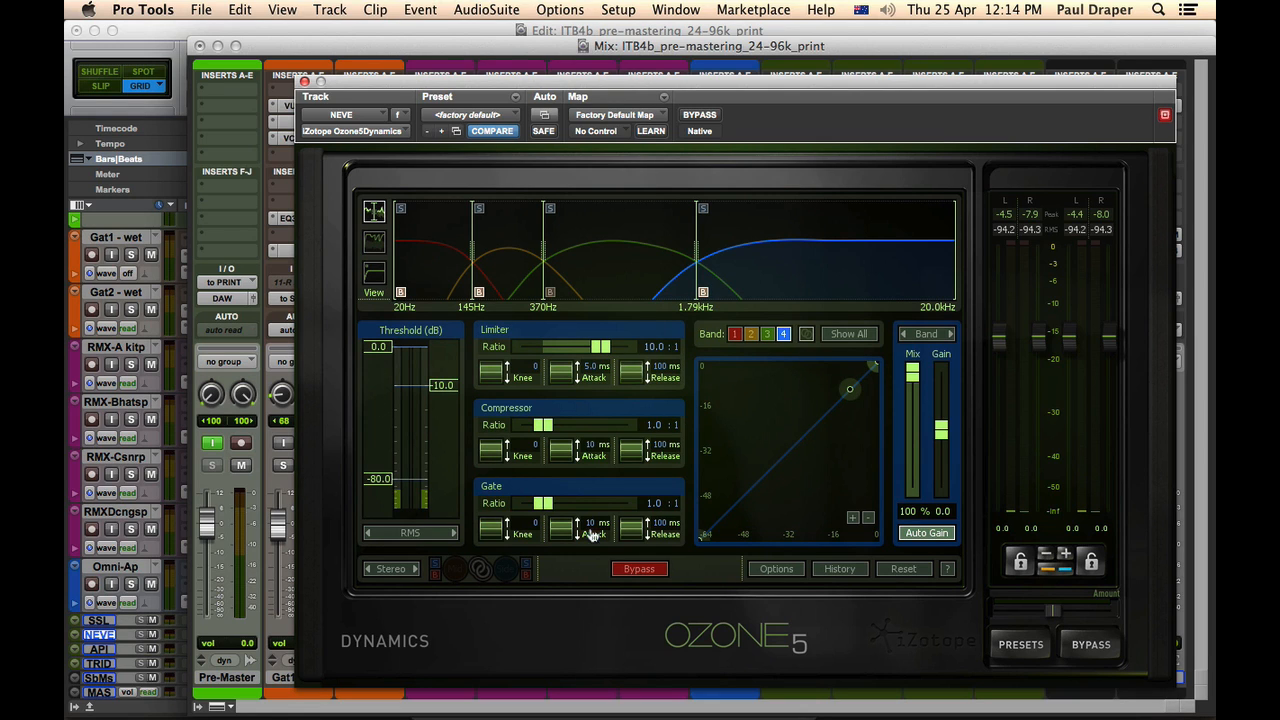
left_click(766, 336)
left_click(752, 334)
left_click(735, 334)
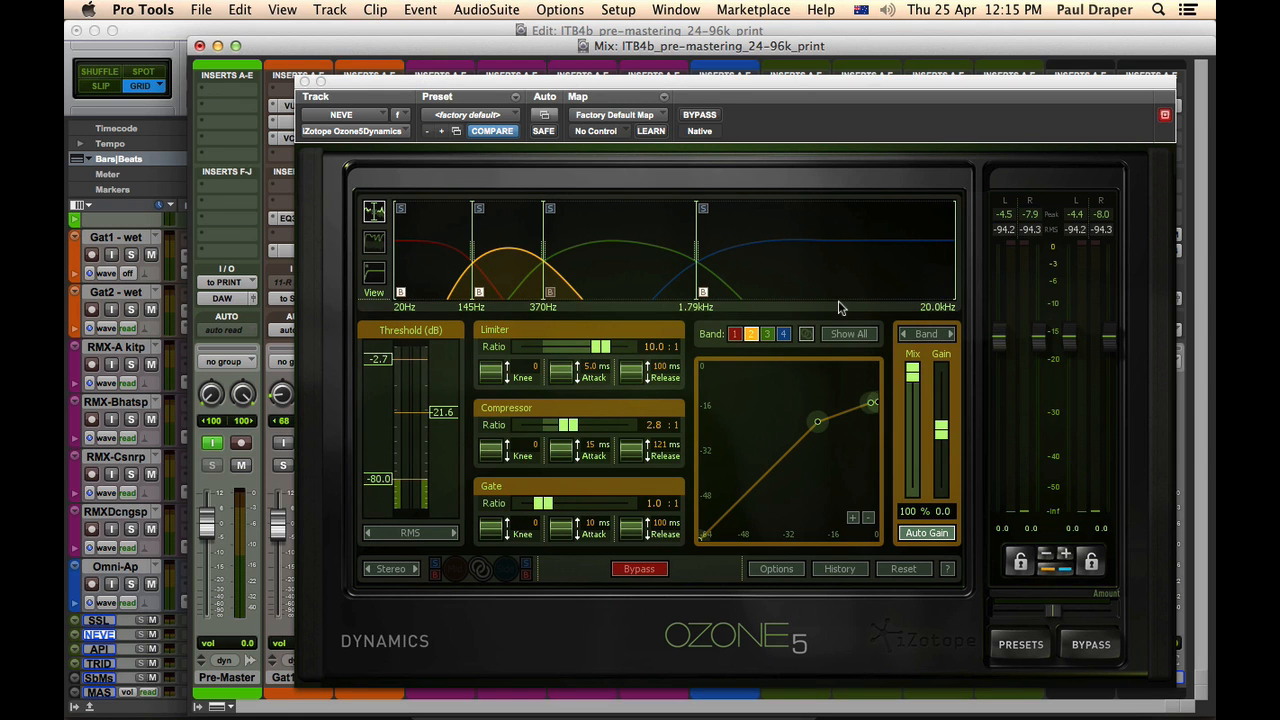
left_click(304, 81)
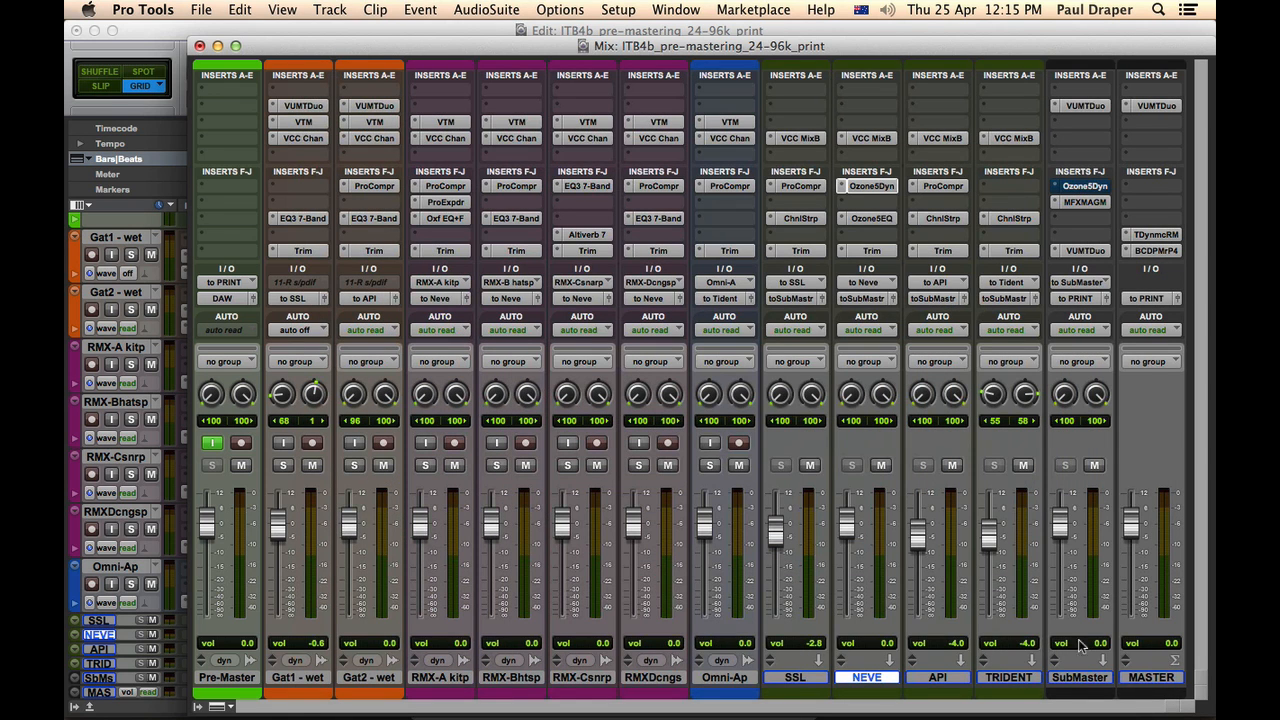
Open the MFX-Magma rack on the SubMaster bus and show the editor of its MAutoDynamicEq effect.
left_click(1081, 202)
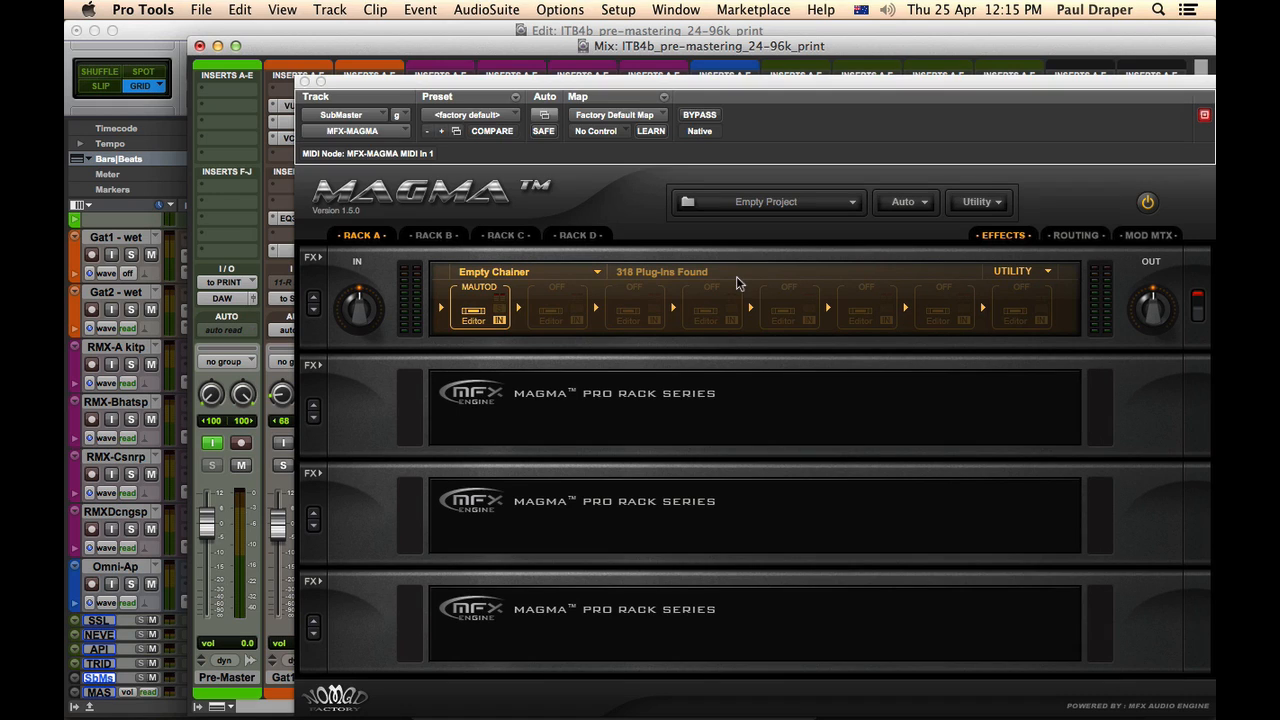
left_click(473, 320)
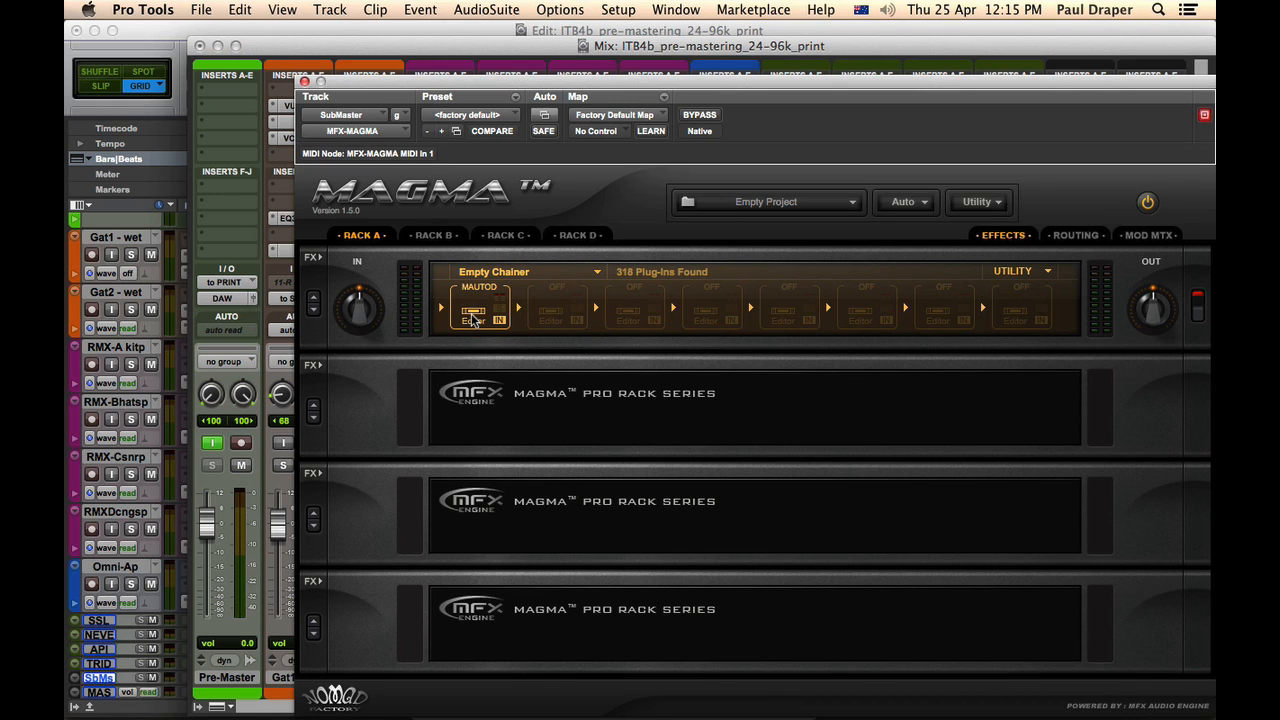
left_click(473, 318)
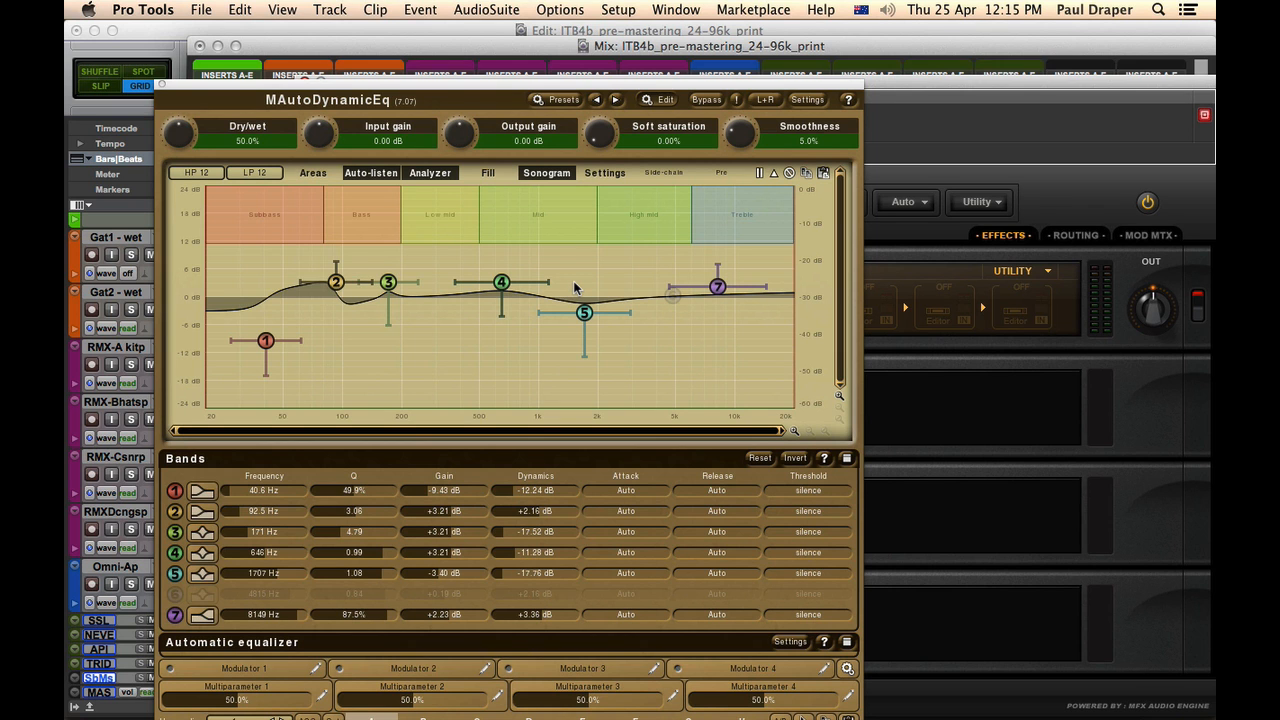
Play the mix to watch the SubMaster's MAutoDynamicEq analysis, closing the equalizer and its MFX-Magma rack when done.
key("space")
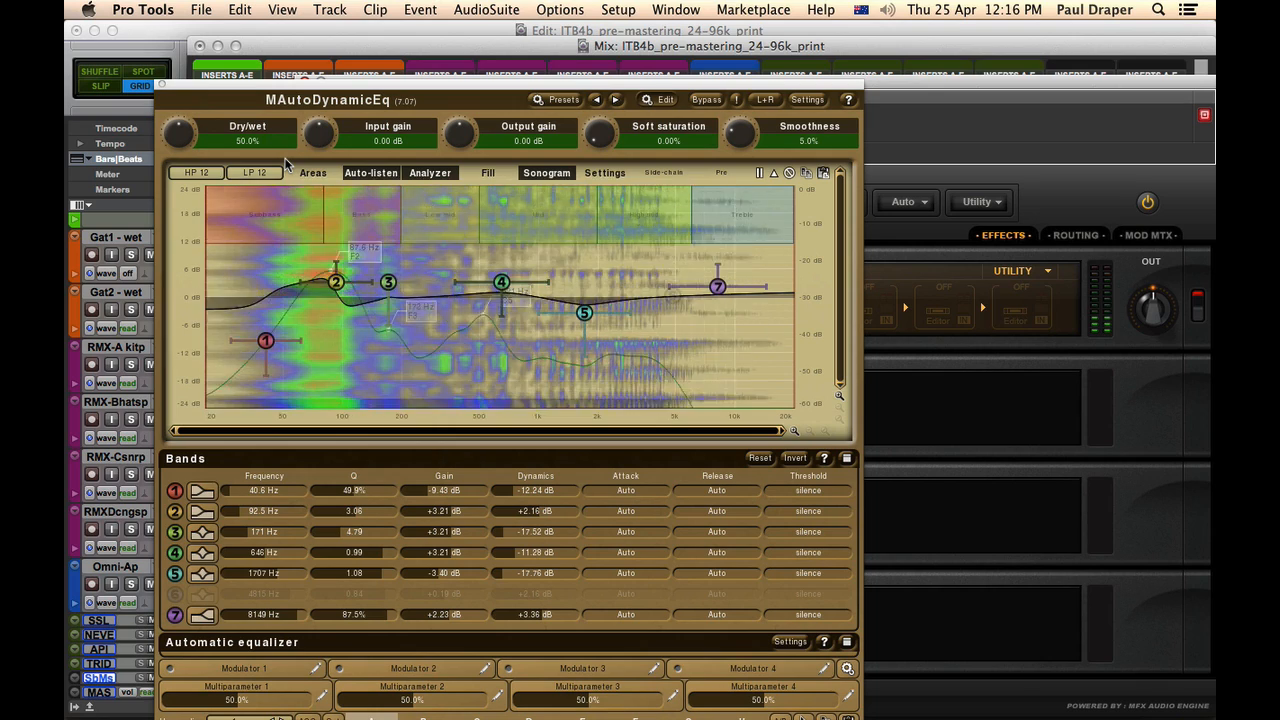
left_click(162, 85)
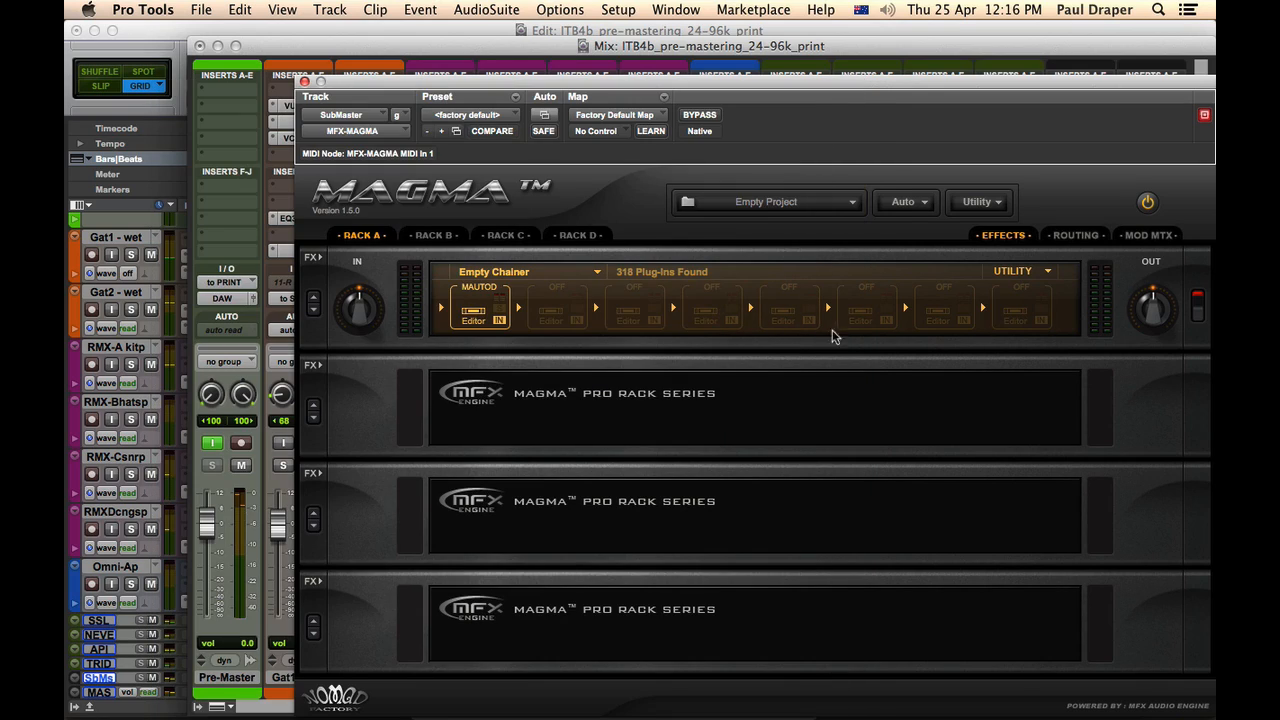
left_click(305, 80)
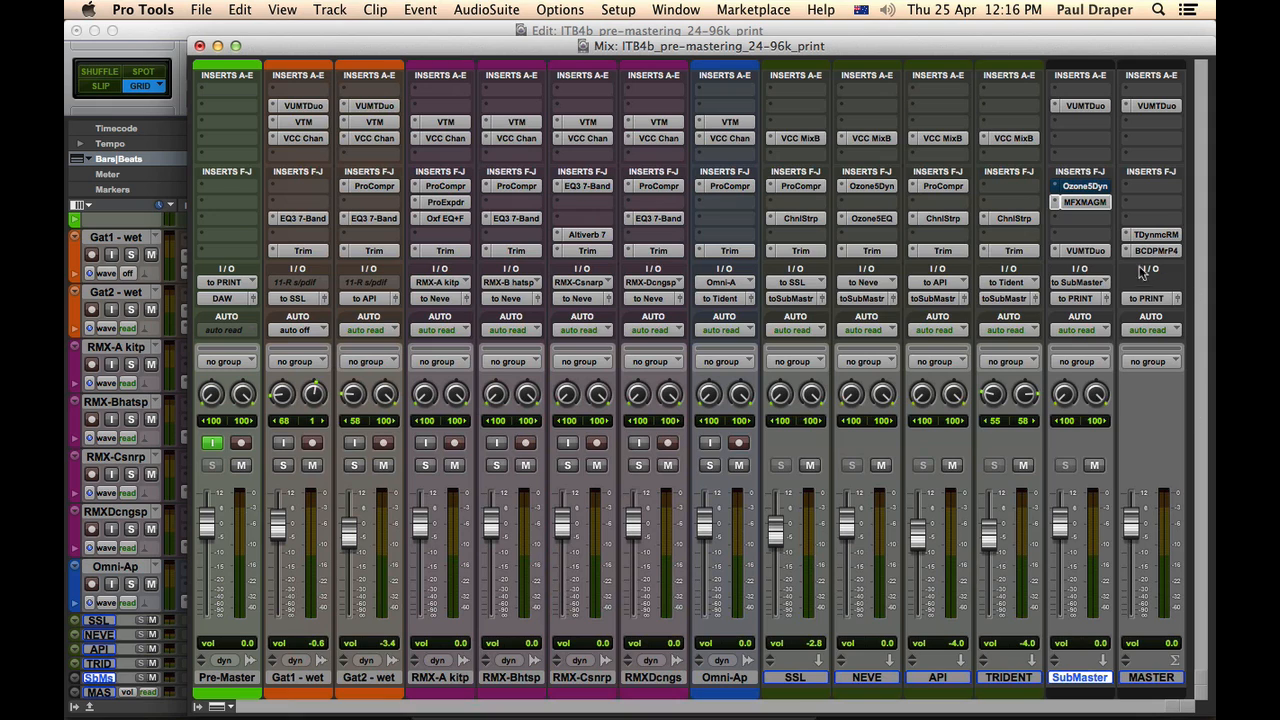
Open the VUMTDuo and Blue Cat's DP Meter Pro 4 meters on the MASTER track, arrange them side by side and reset the peak readings.
left_click(1155, 106)
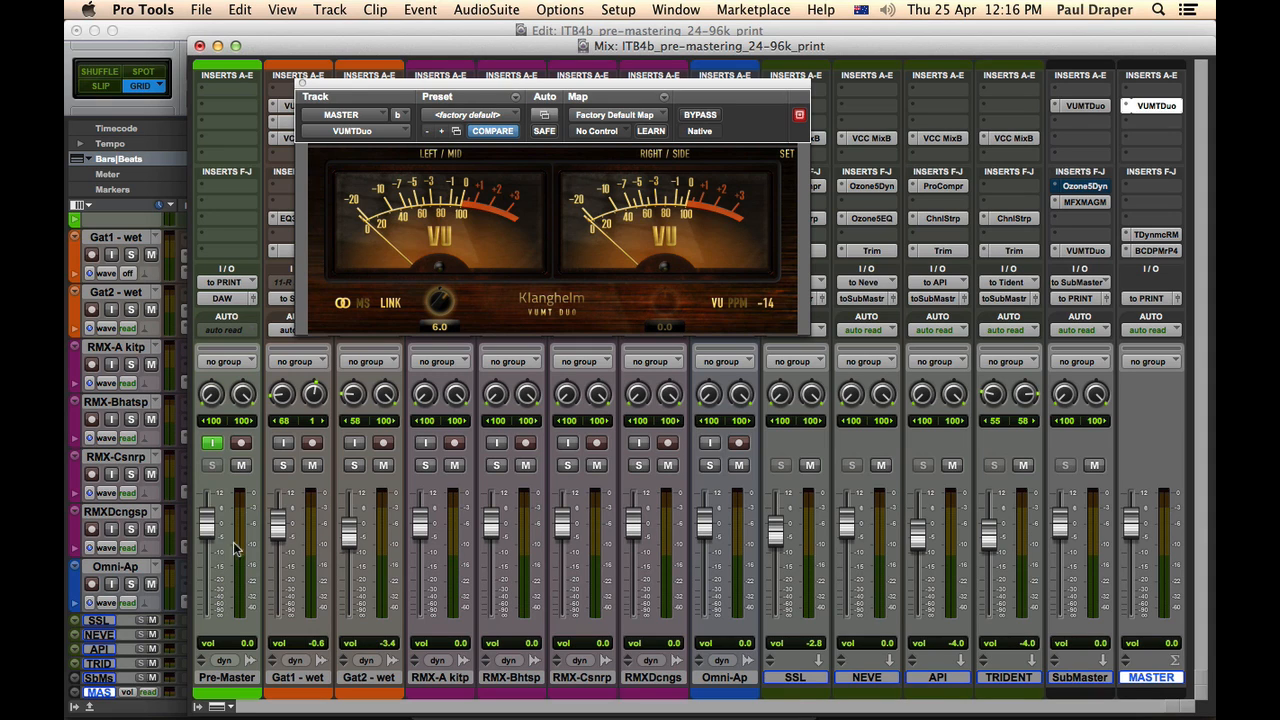
left_click(1156, 251)
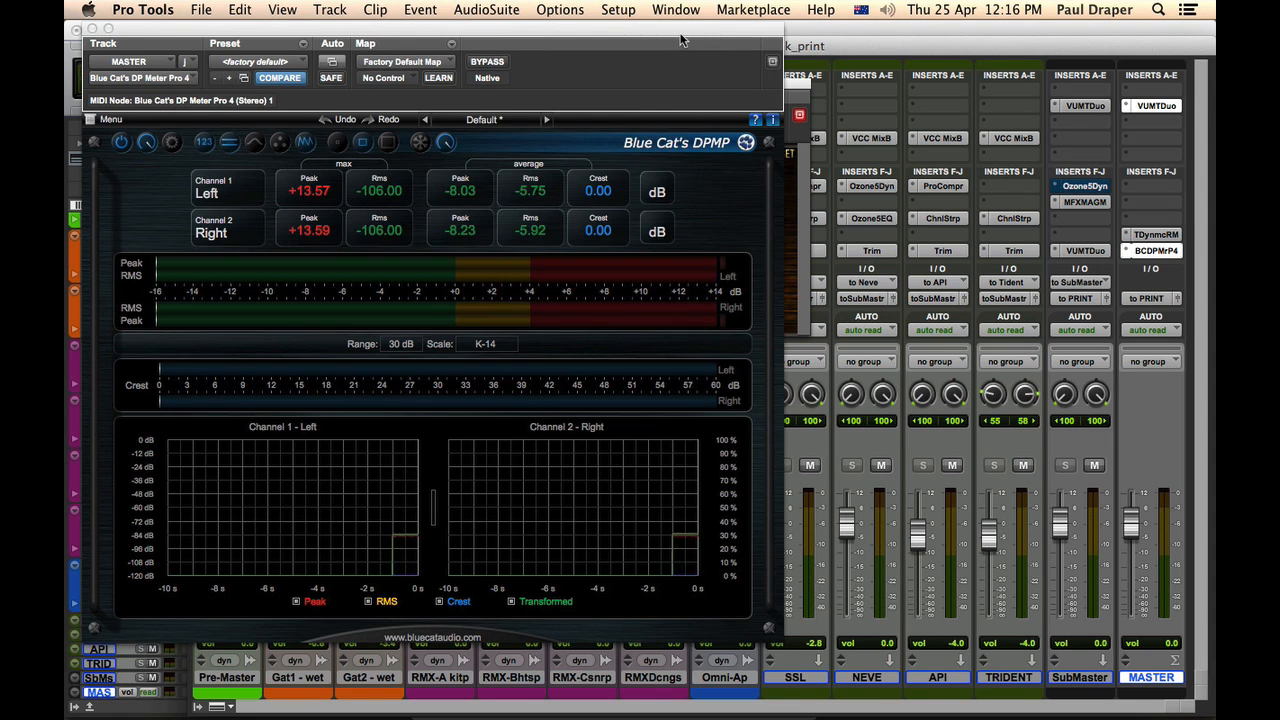
left_click_drag(680, 30, 670, 87)
left_click_drag(796, 83, 1090, 64)
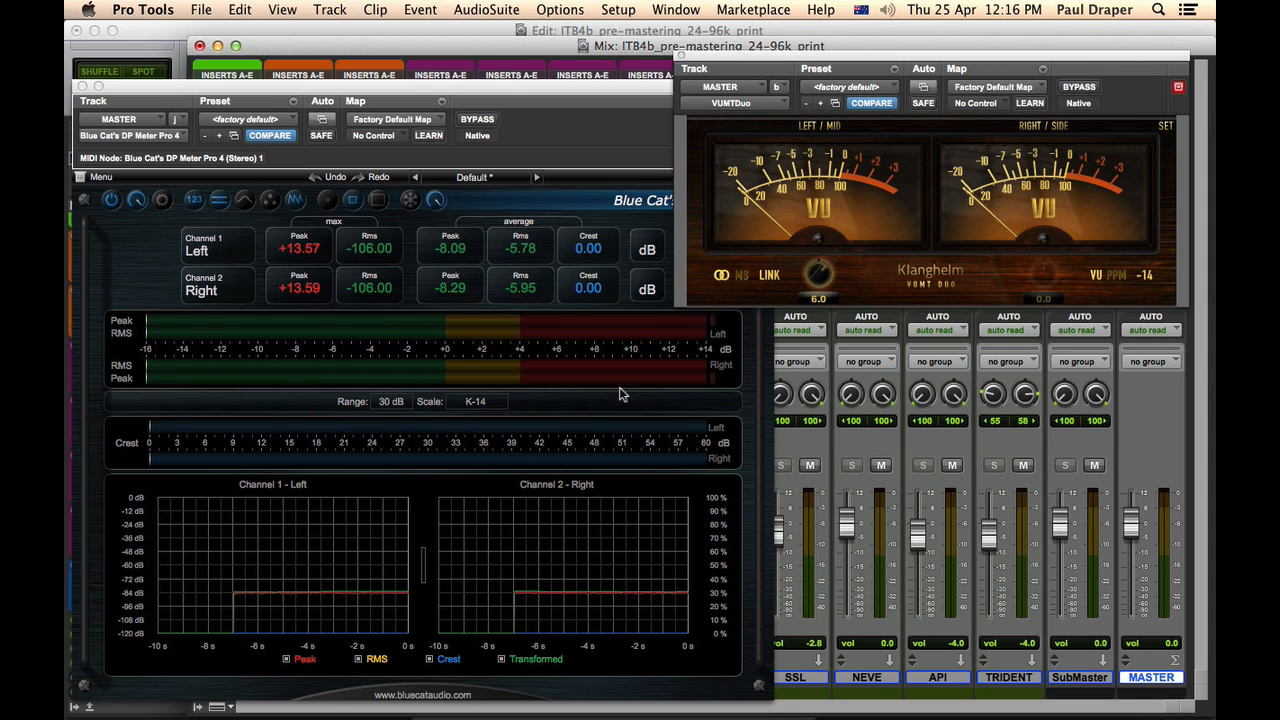
left_click(655, 289)
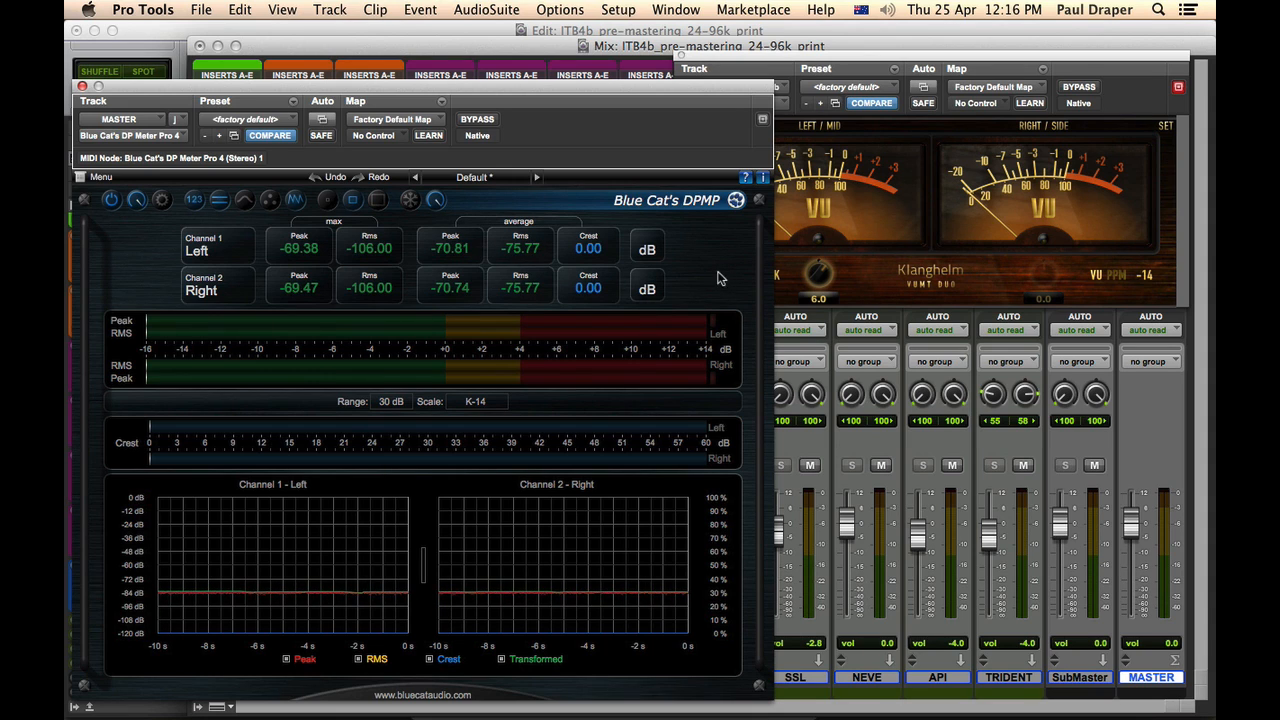
Check the mix level on the MASTER's VU and K-14 meters during playback, closing both meters when done.
key("space")
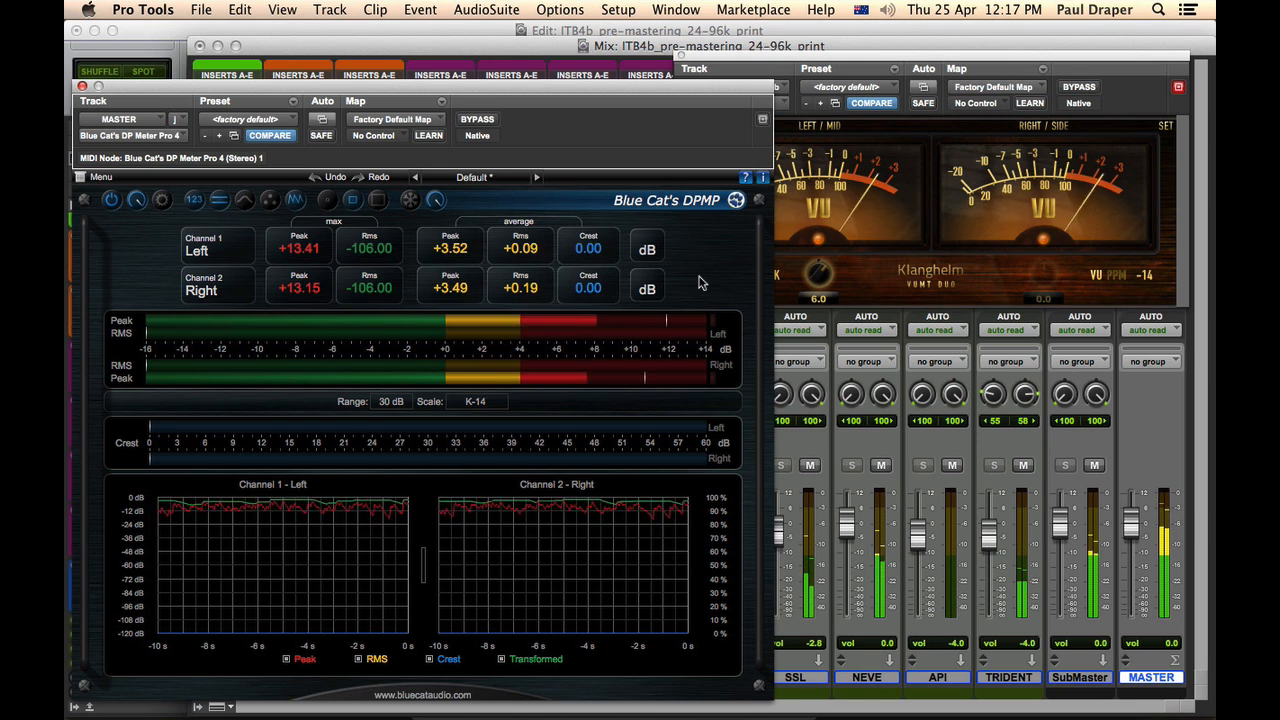
key("space")
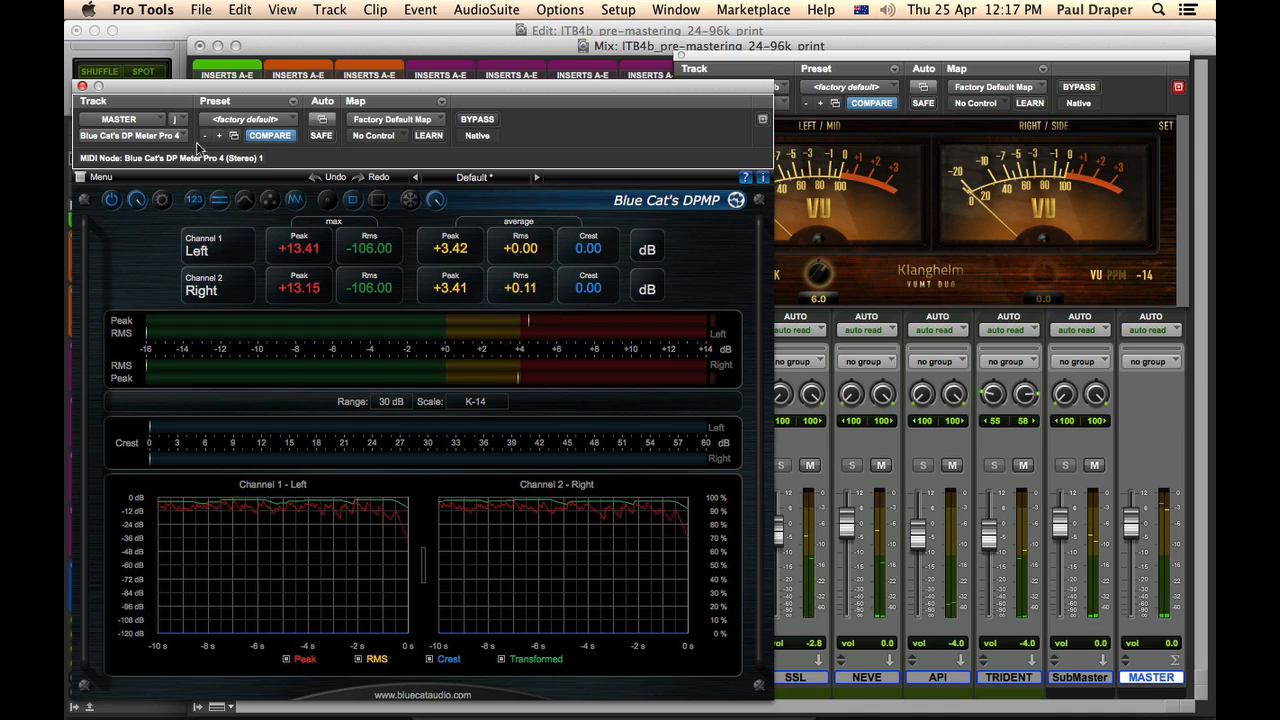
left_click(82, 86)
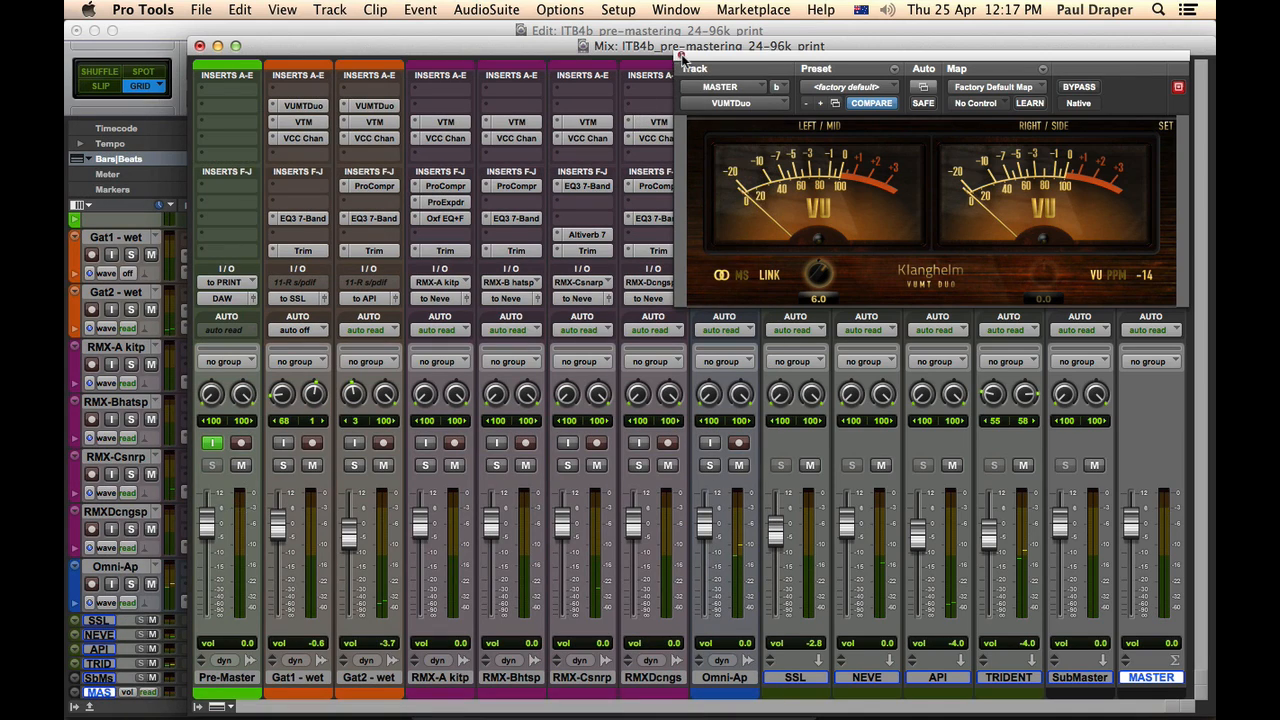
left_click(682, 57)
Record the mix onto the Pre-Master track from bar 20 to bar 28 in the Edit window and disarm the track.
left_click(706, 35)
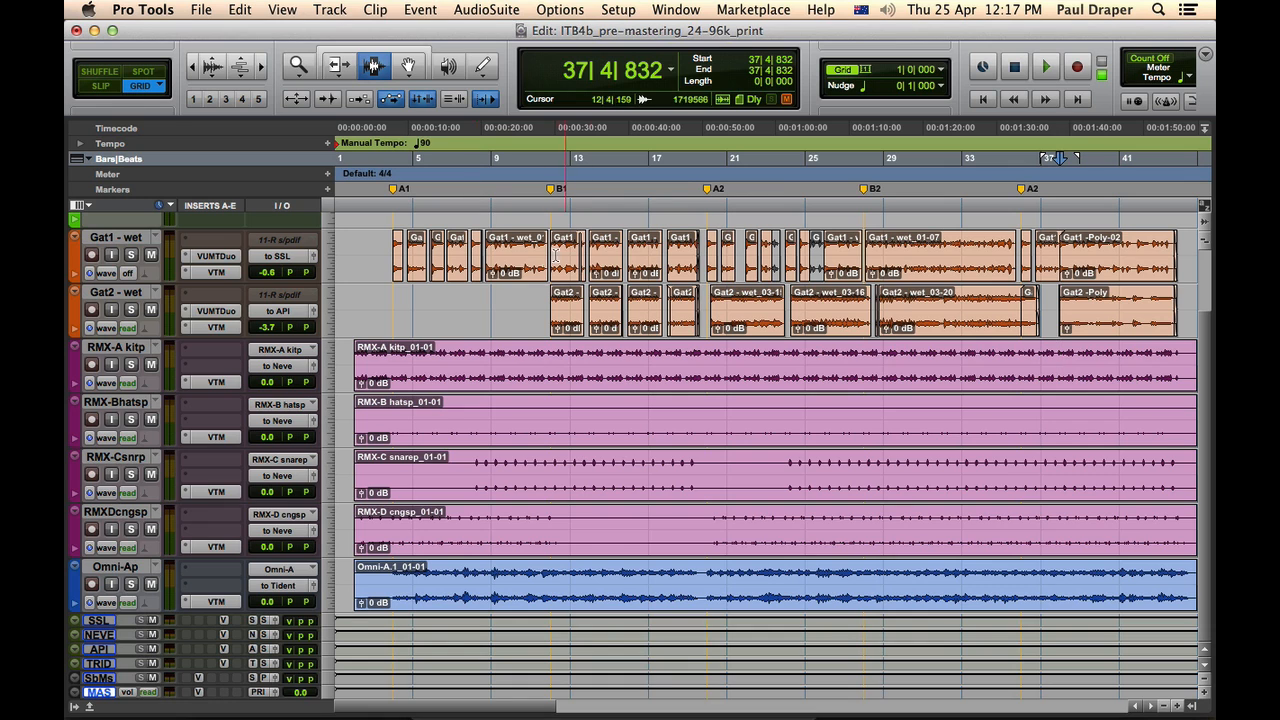
scroll(537, 265, "up", 2)
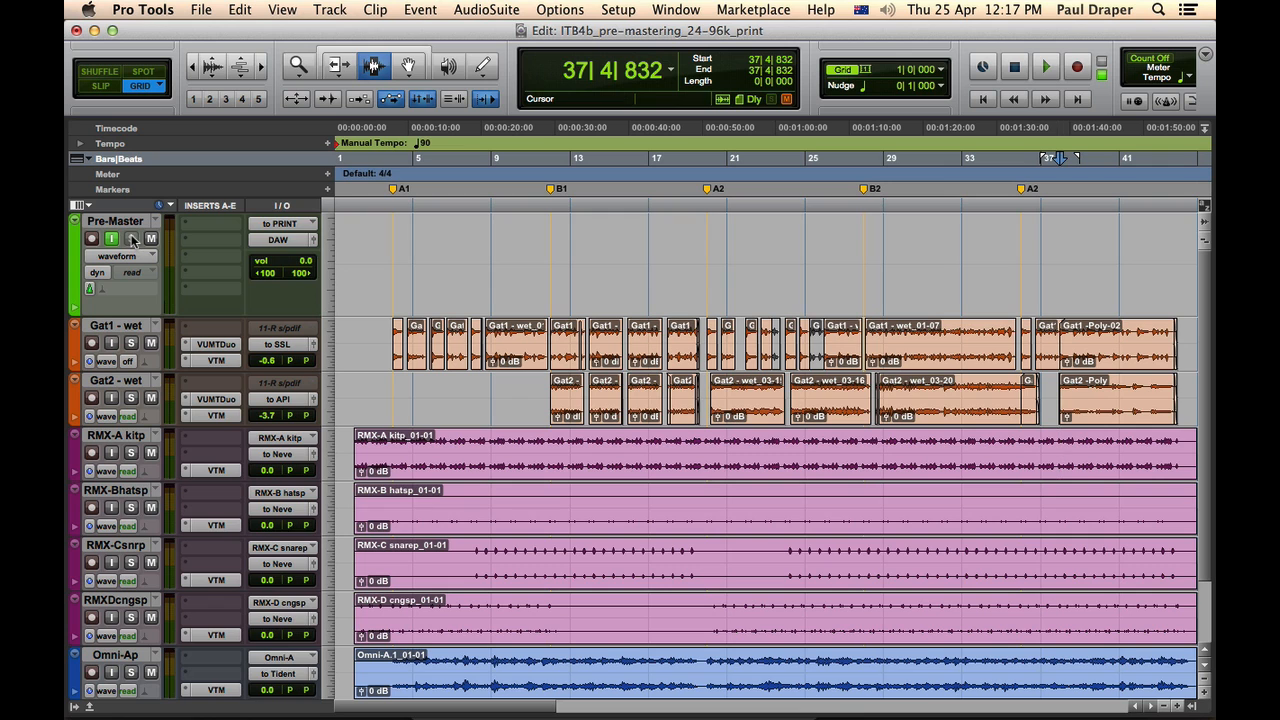
key("super+equal")
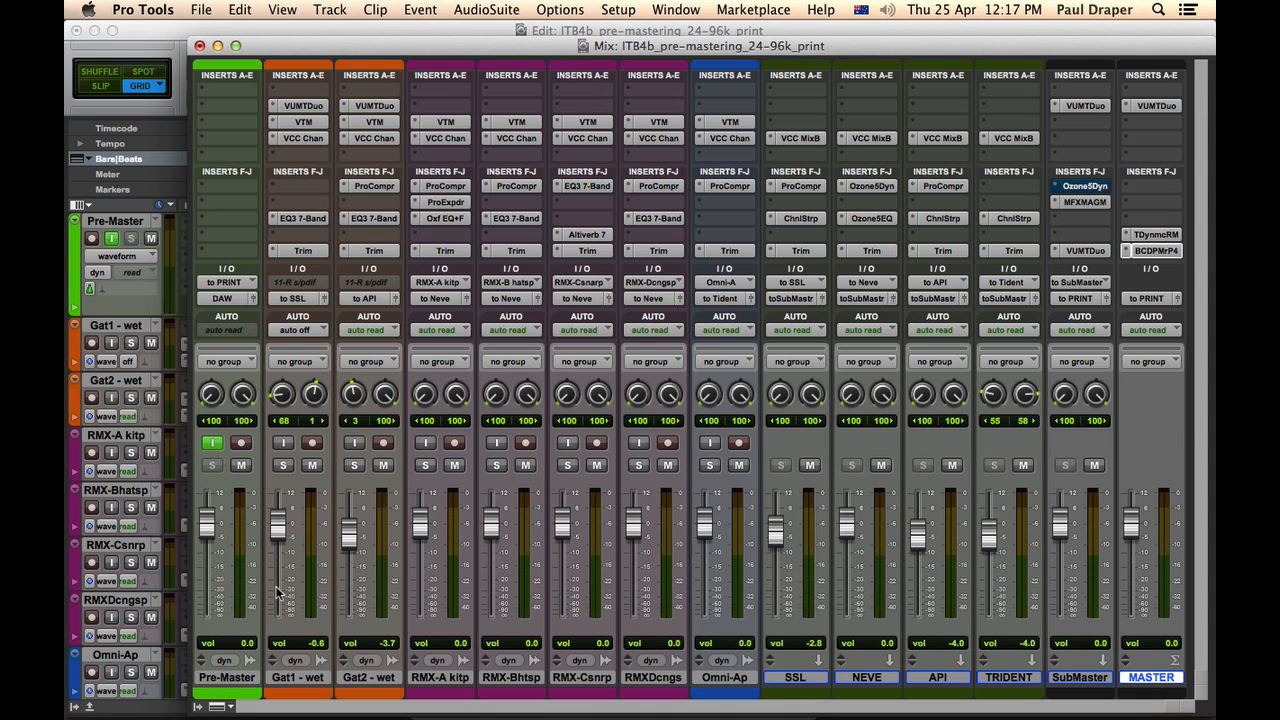
left_click(322, 30)
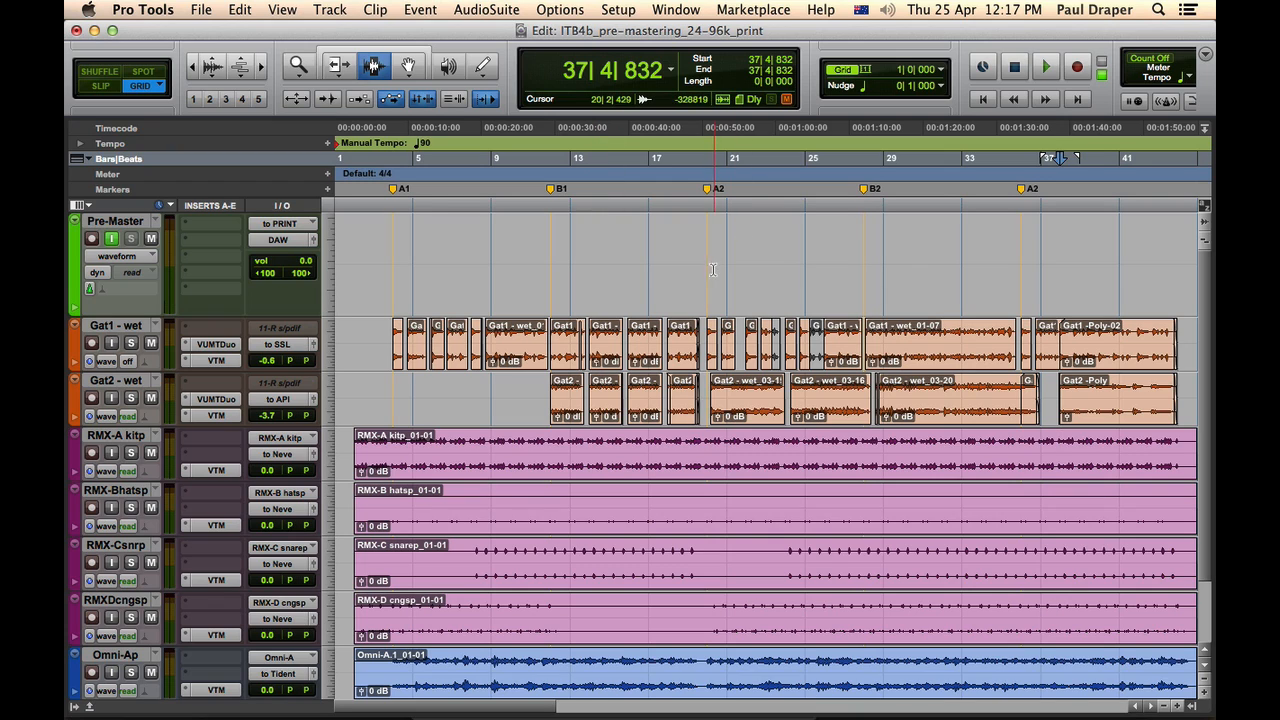
left_click_drag(710, 270, 862, 270)
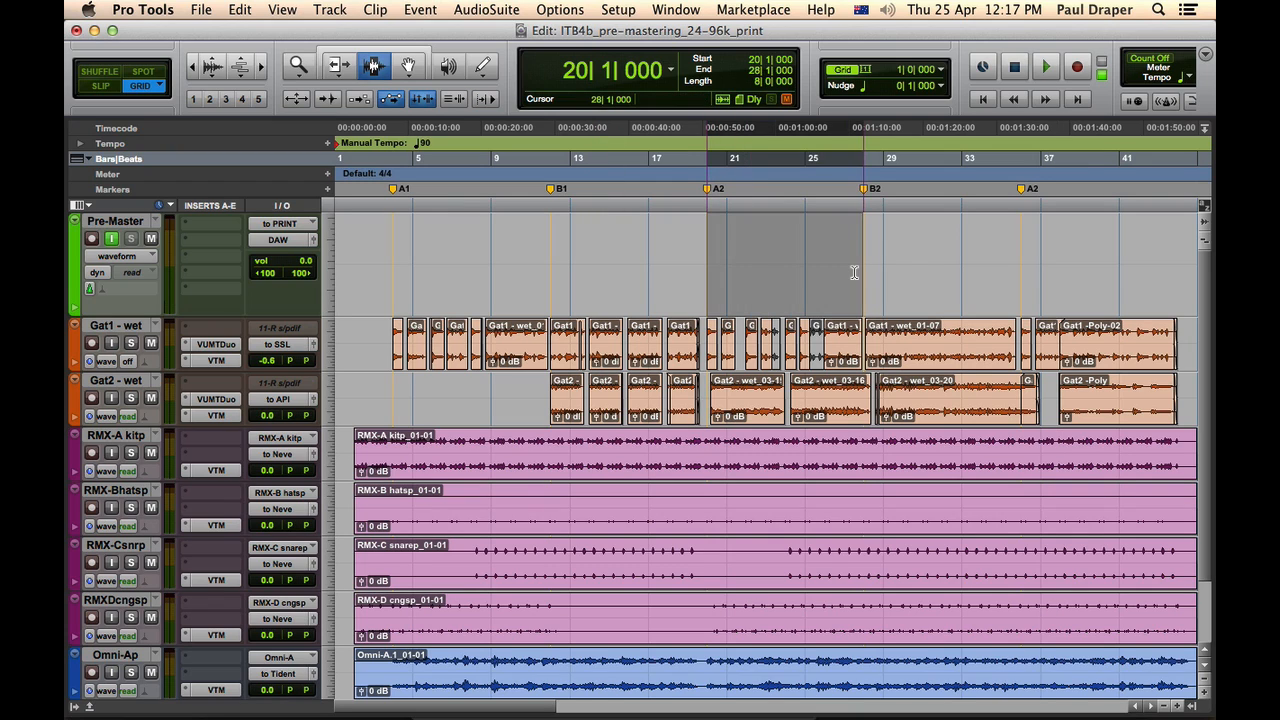
left_click(91, 238)
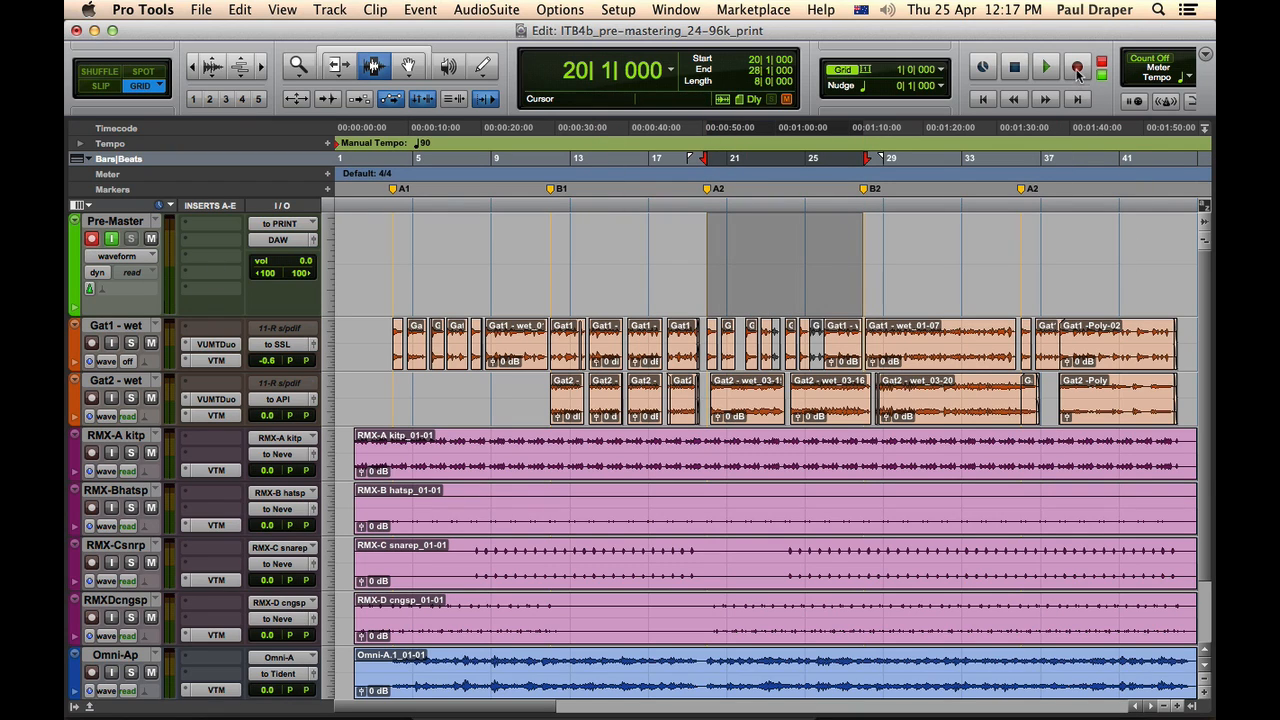
left_click(1046, 70)
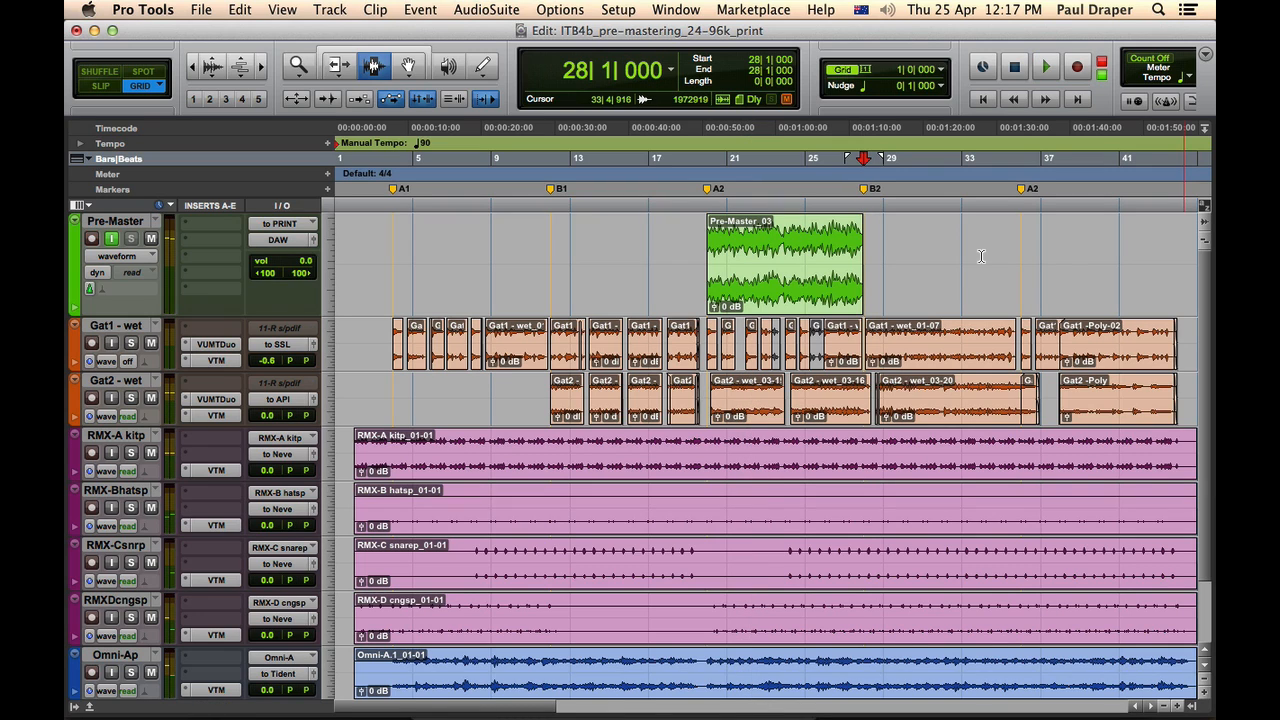
left_click(408, 68)
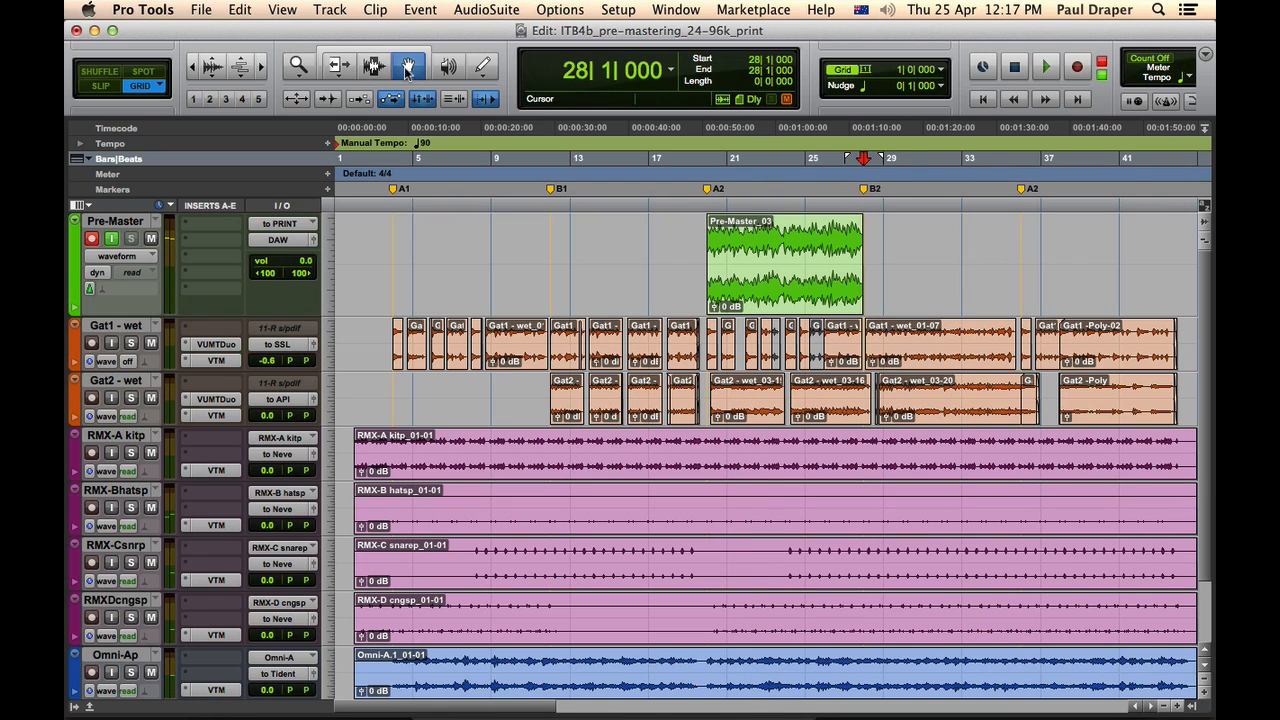
left_click(90, 240)
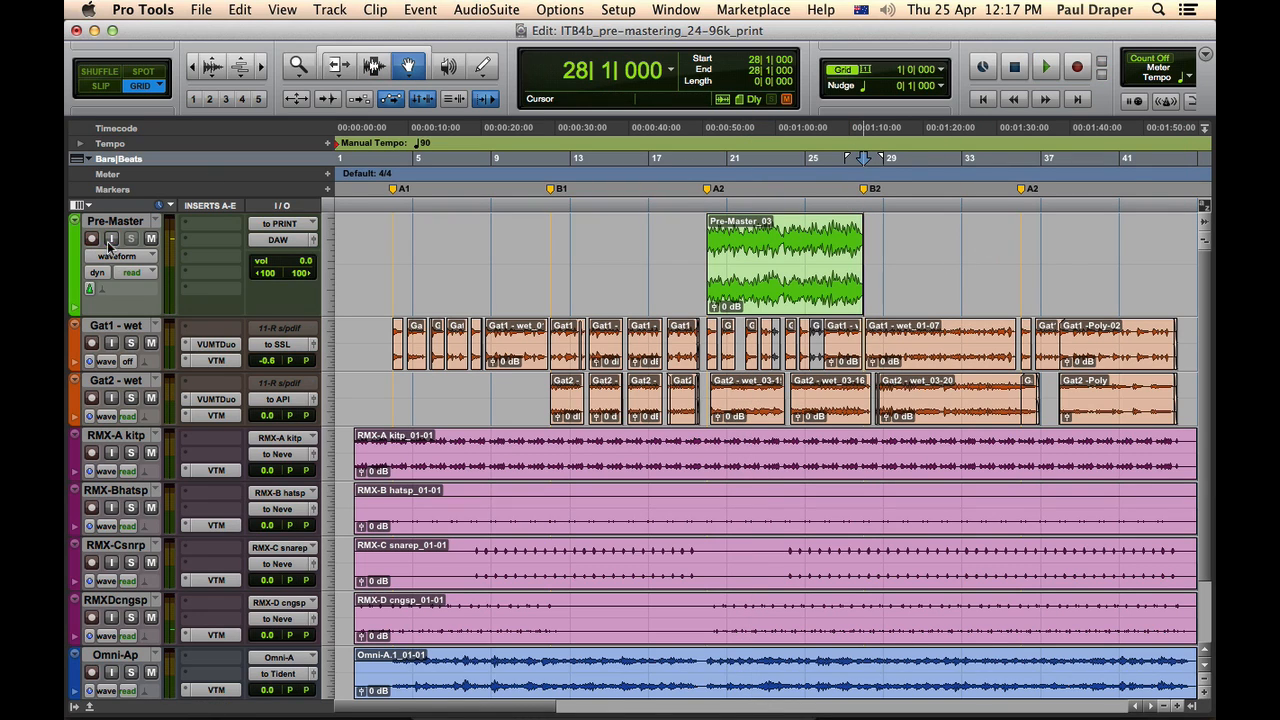
Select the recorded Pre-Master_03 clip, locate it in the Clips list and open its export settings for exporting clips as files.
left_click(820, 273)
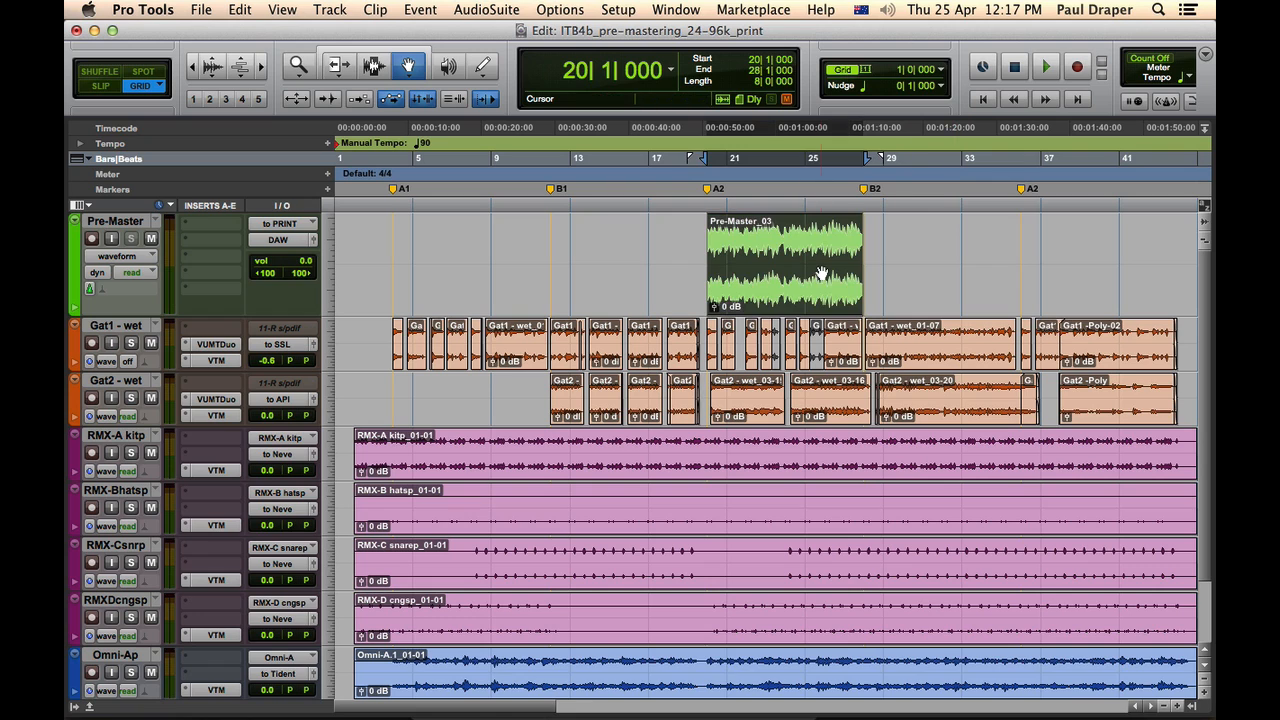
left_click(1188, 707)
scroll(1207, 389, "down", 10)
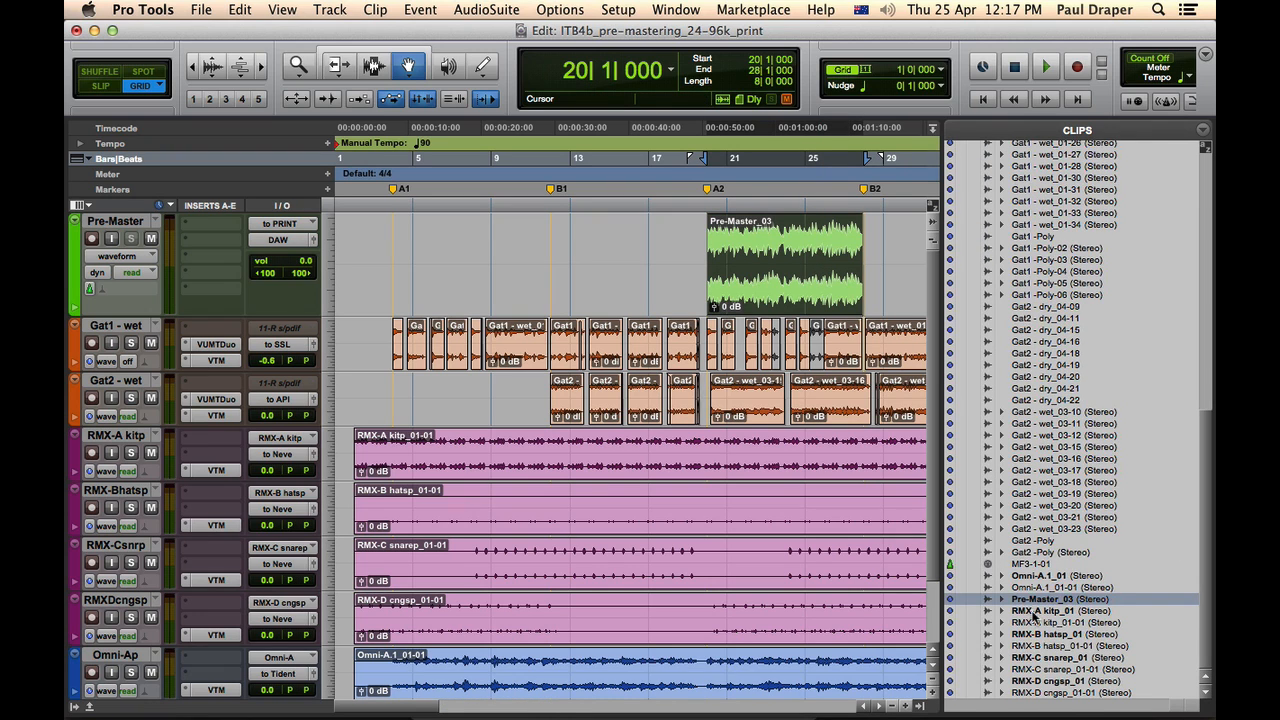
right_click(1037, 603)
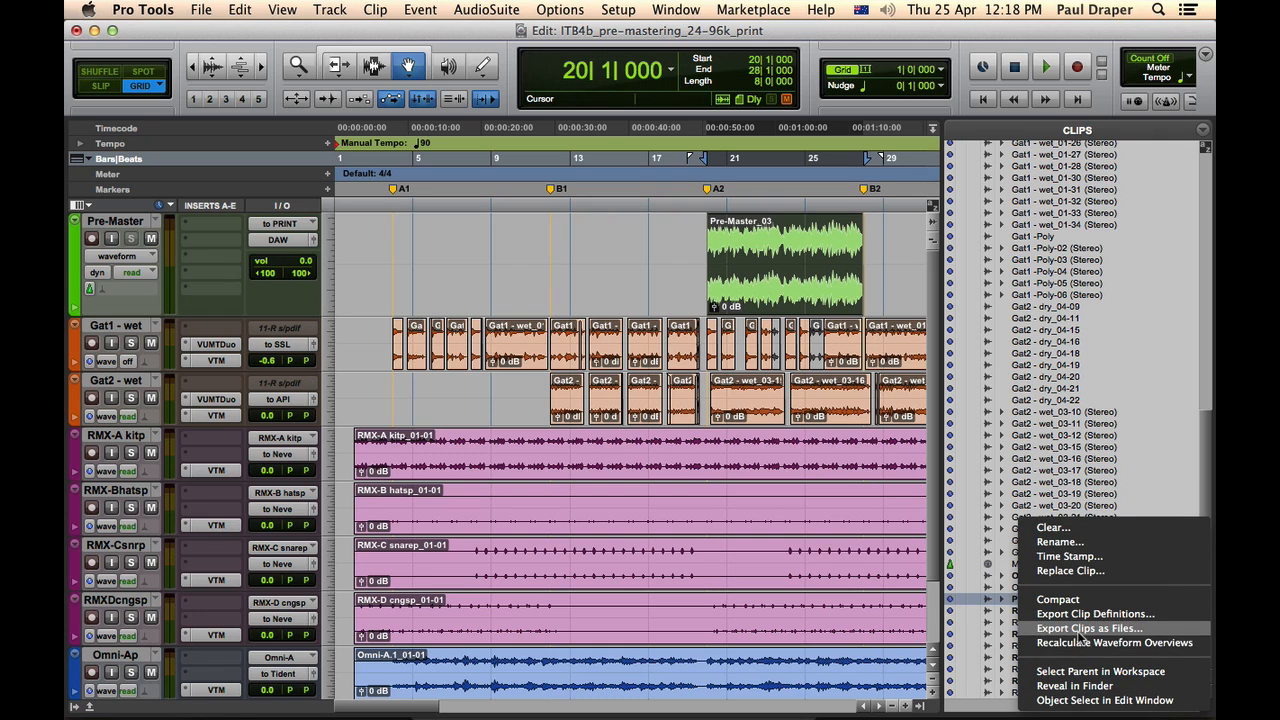
left_click(1082, 628)
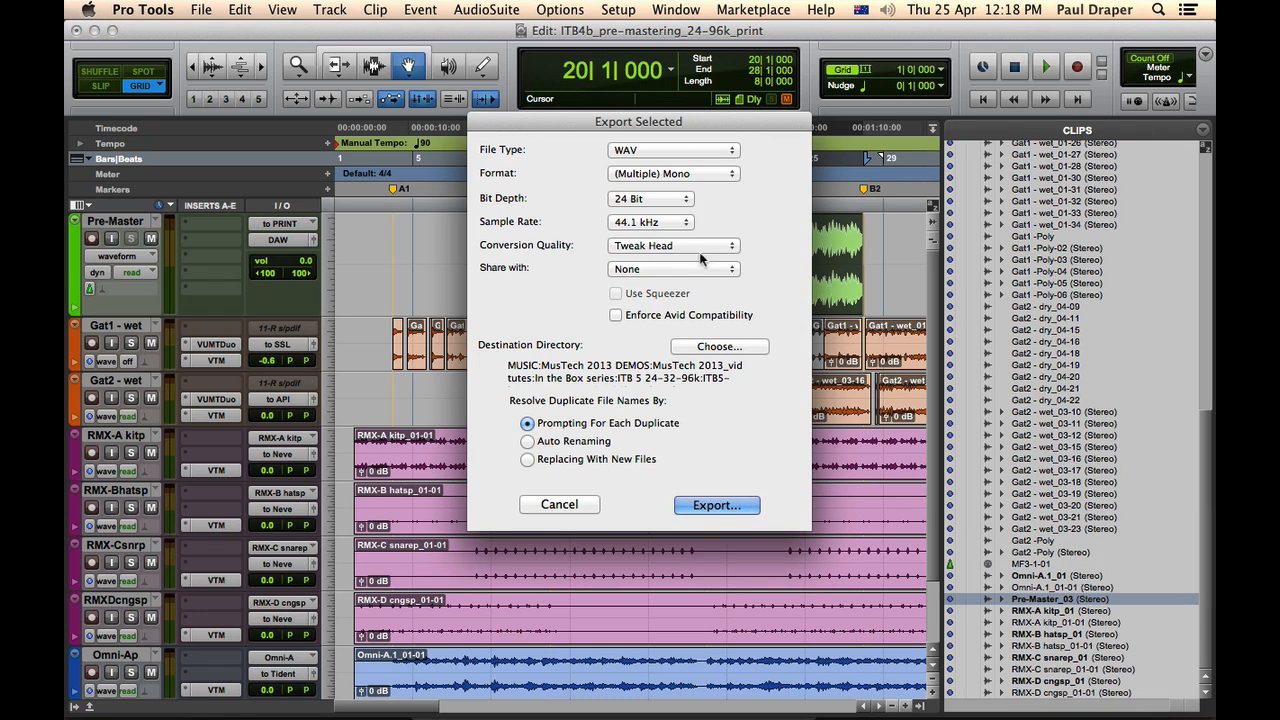
Set the clip export to 96 kHz sample rate, 32 Bit Float bit depth and Interleaved format.
left_click(652, 222)
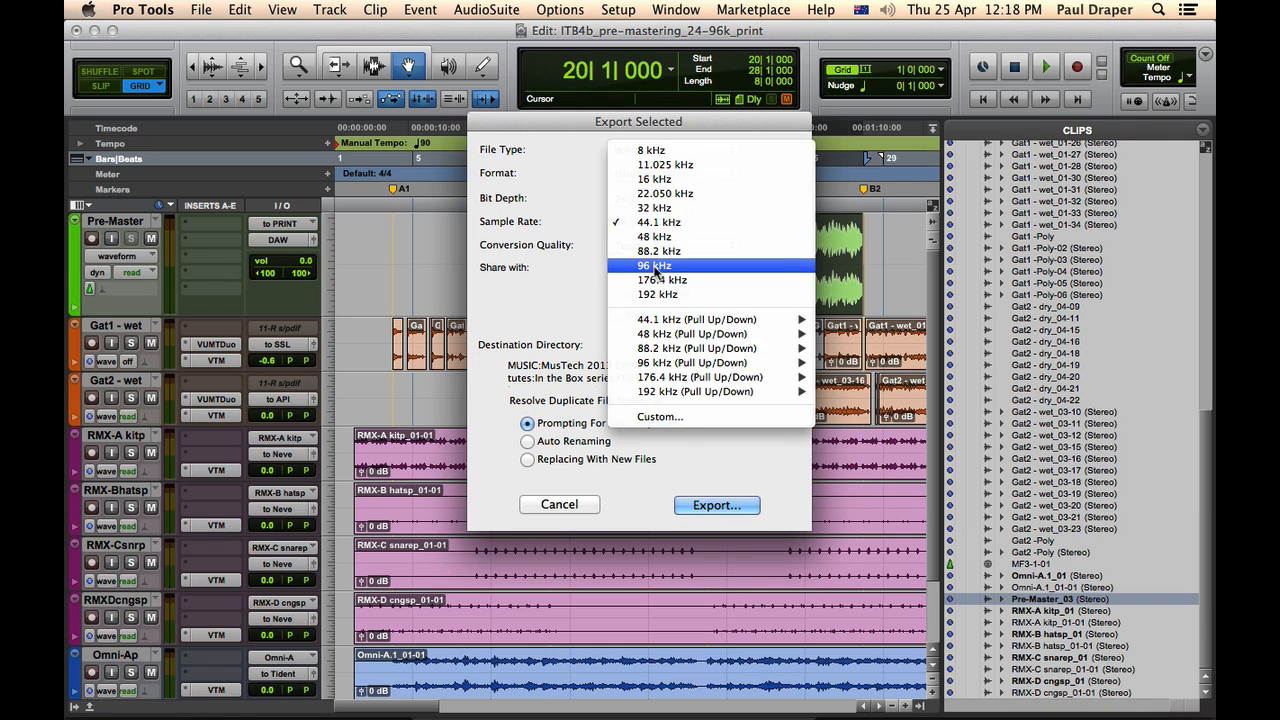
left_click(655, 266)
left_click(646, 204)
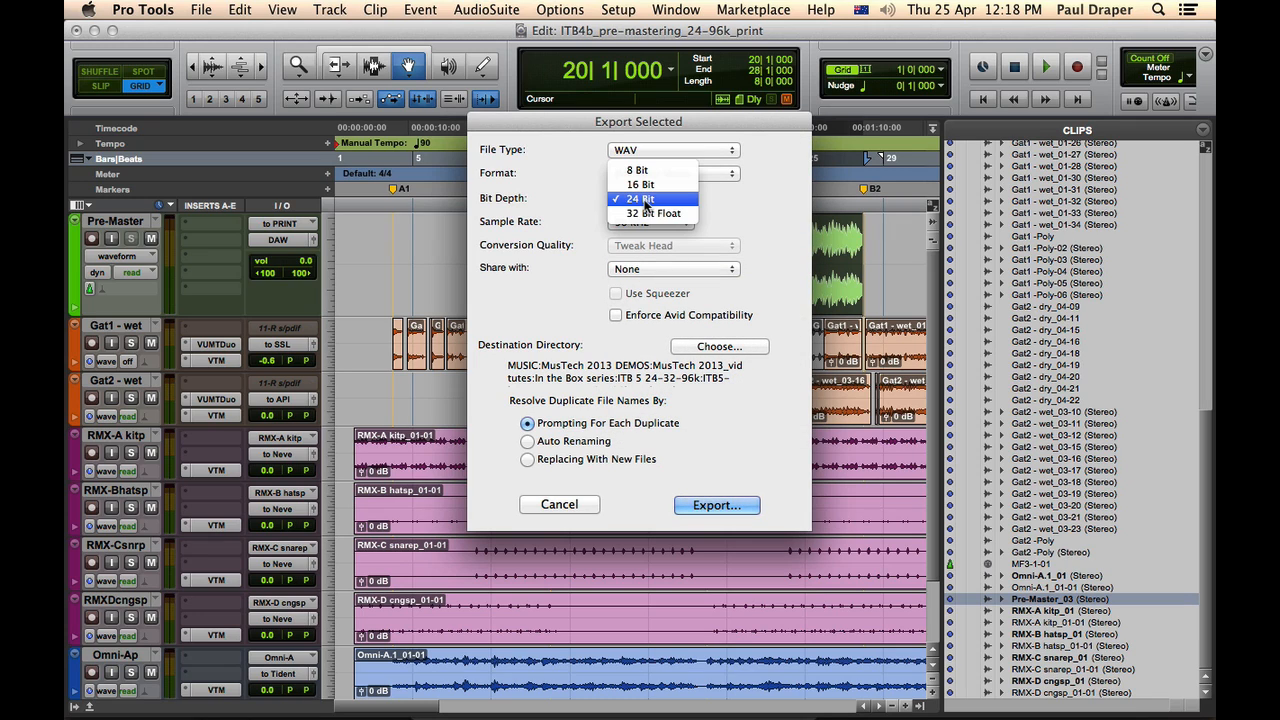
left_click(648, 213)
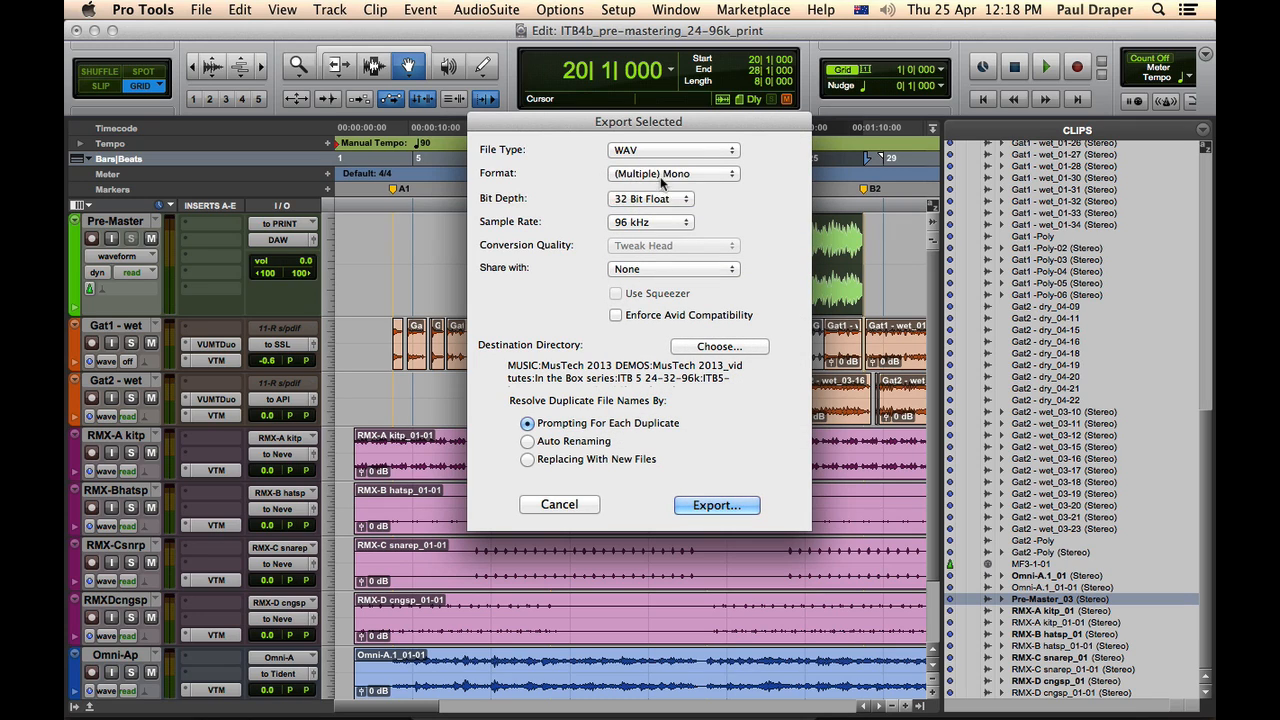
left_click(660, 176)
left_click(661, 190)
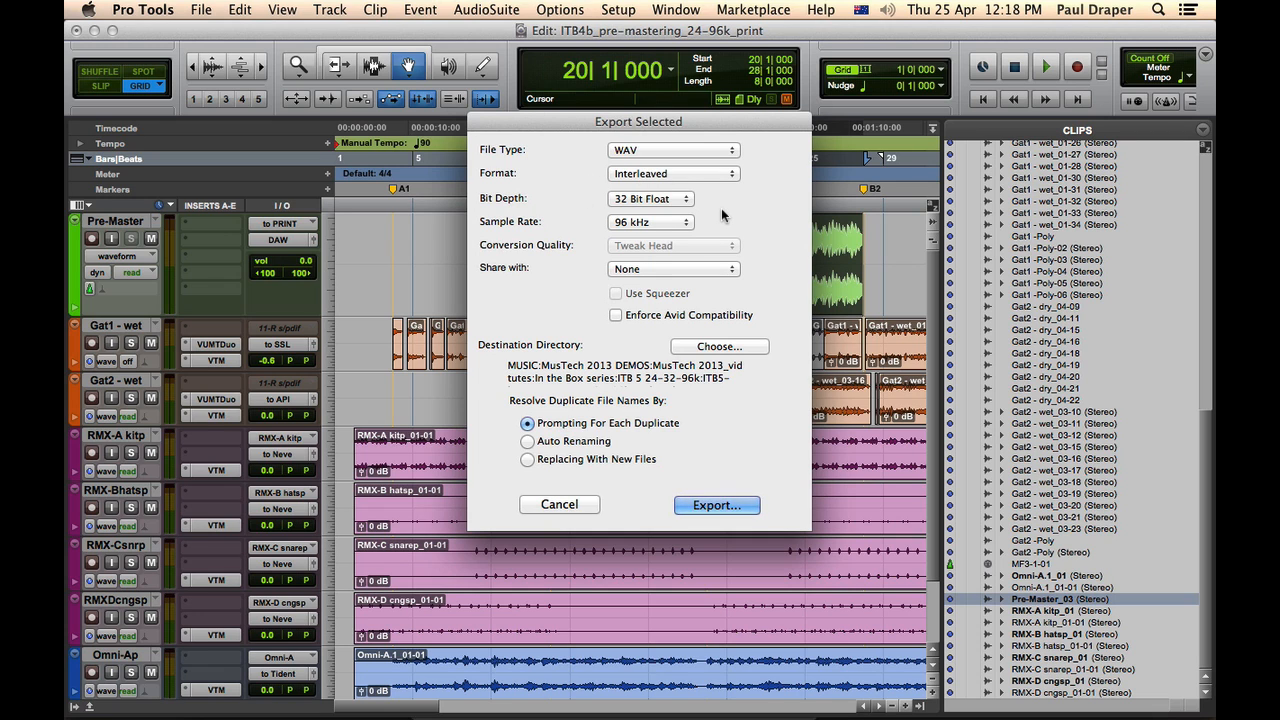
left_click_drag(713, 123, 745, 172)
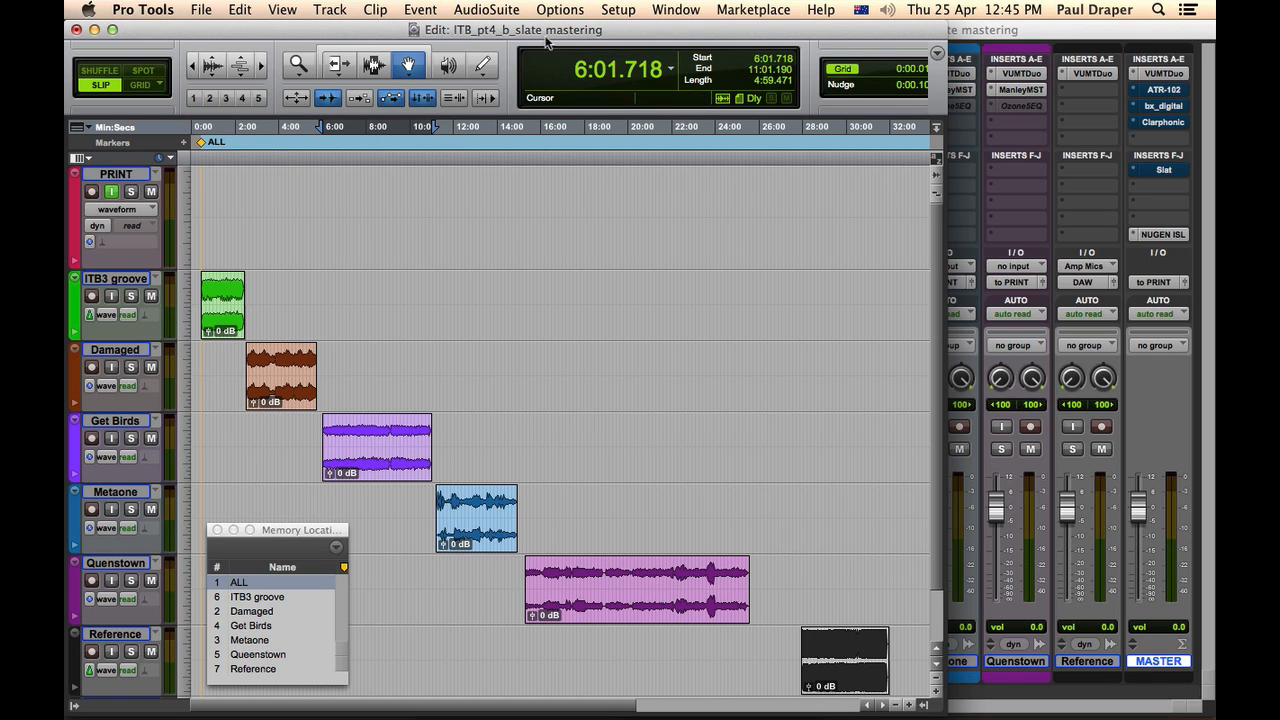
Review the sample rate, bit depth and audio format in the mastering session's Session Setup, closing it when done.
left_click(618, 10)
left_click(640, 164)
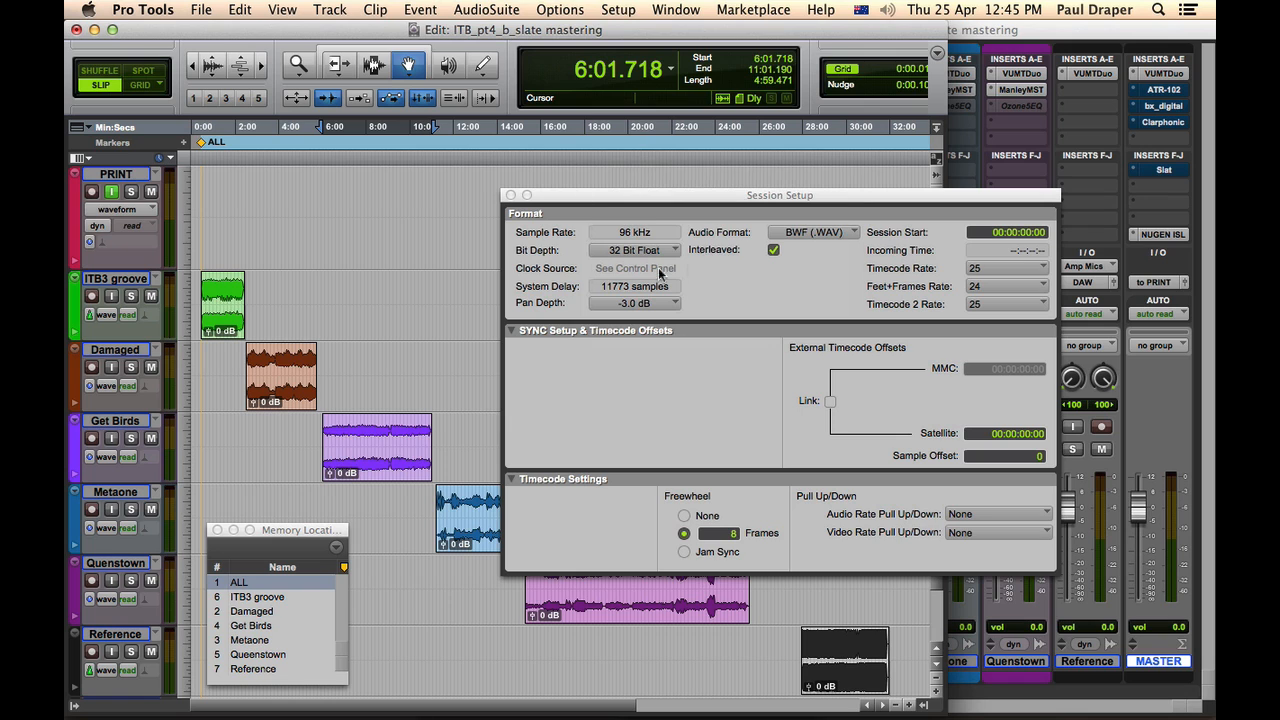
left_click(510, 195)
Bring the mastering session's Mix window forward and inspect the VUMTDuo meter on the ITB3 groove track, closing it when done.
left_click(1149, 396)
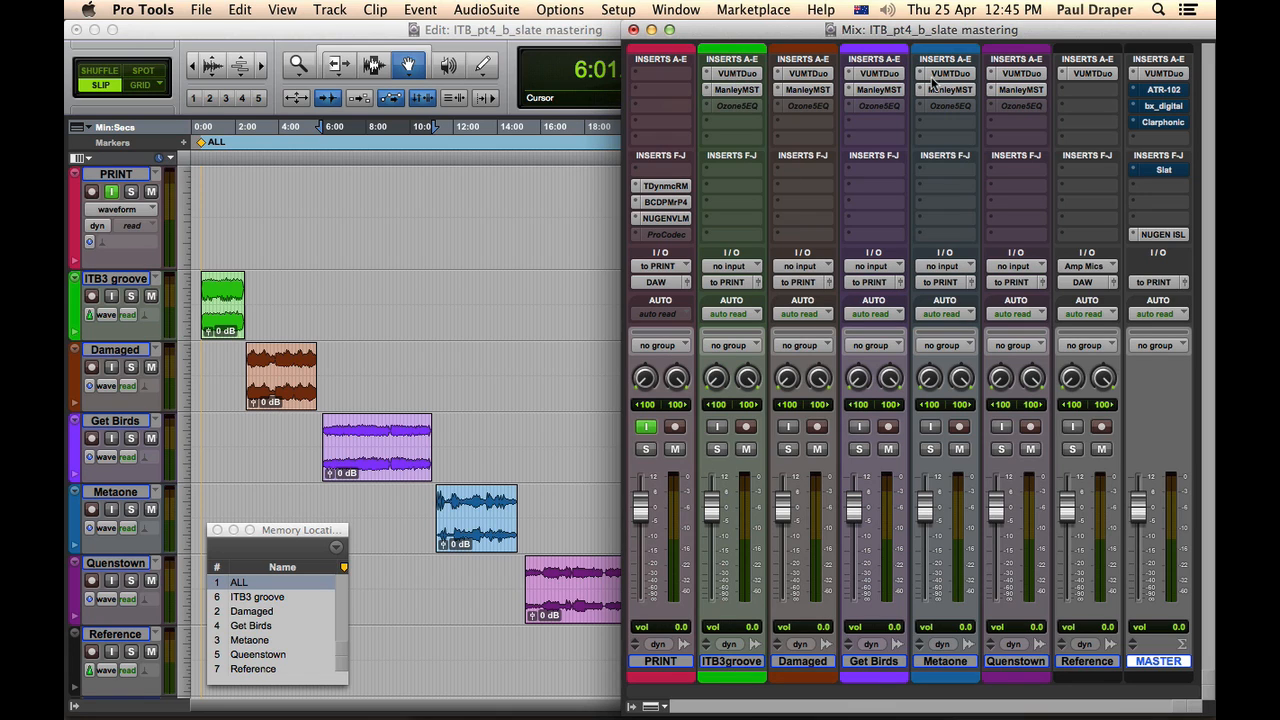
left_click(739, 77)
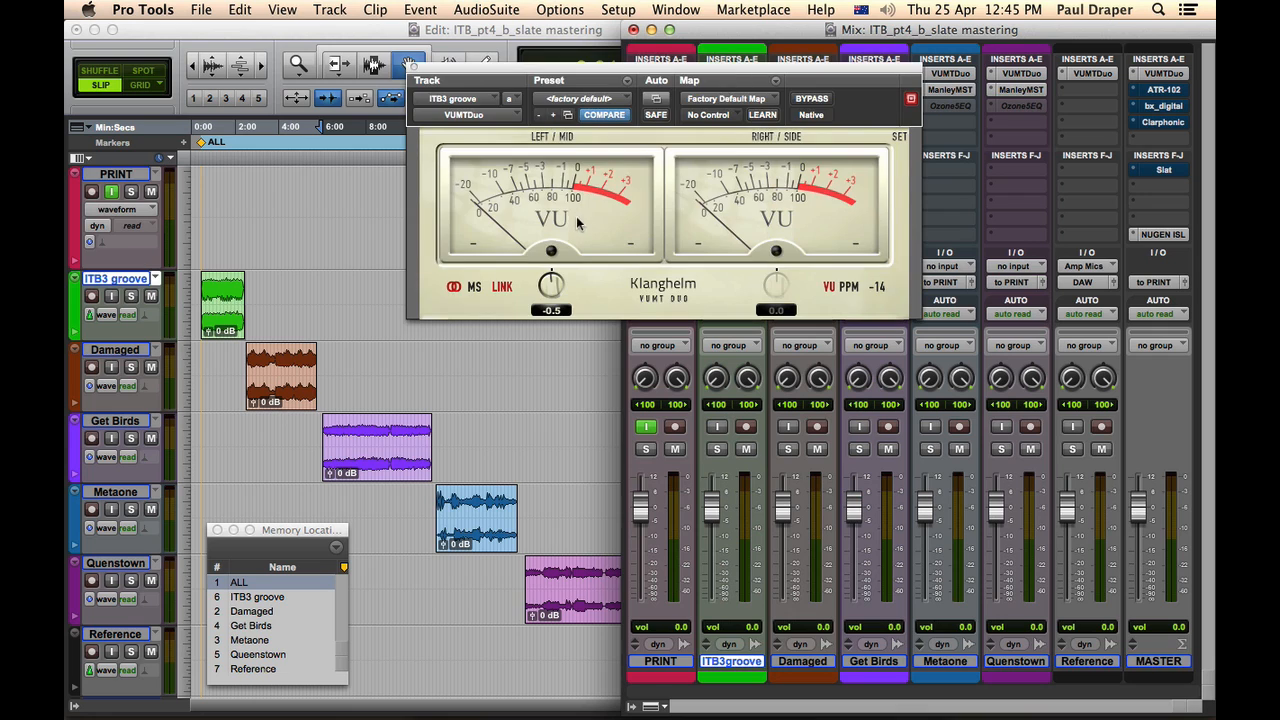
left_click(414, 70)
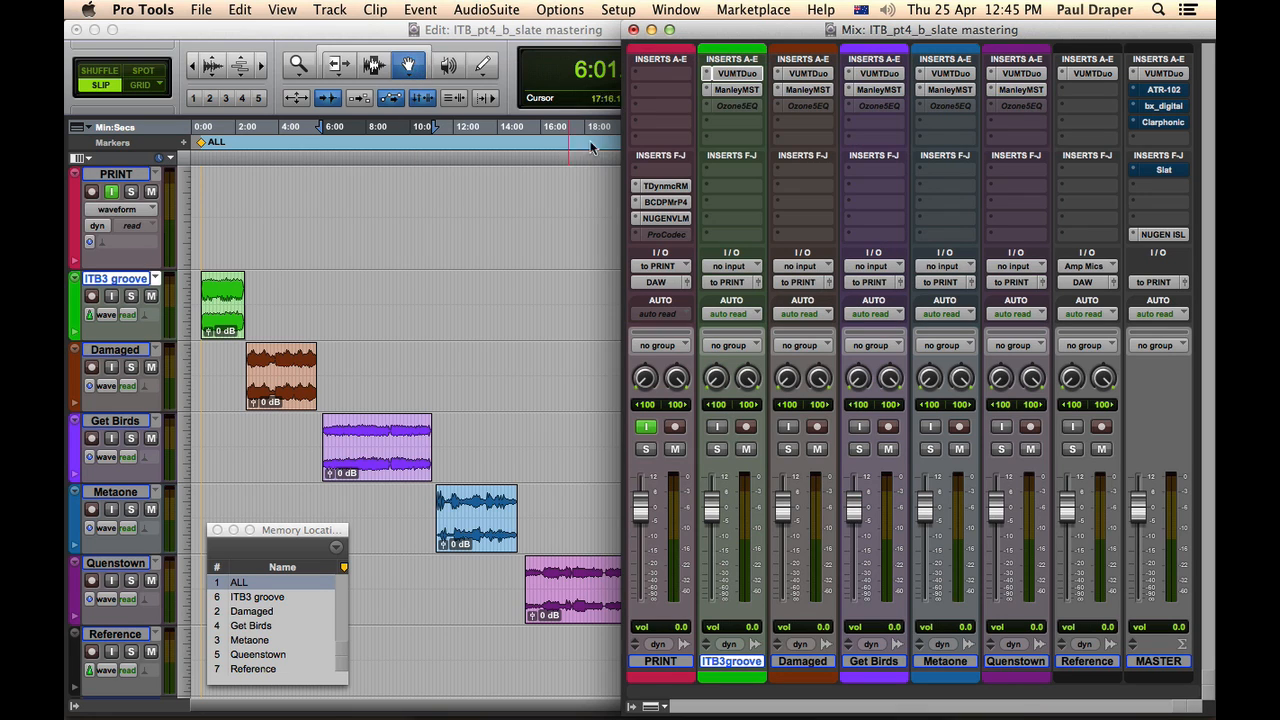
Open the Manley Massive Passive equalizer on the ITB3 groove track and position its window fully in view.
left_click(746, 89)
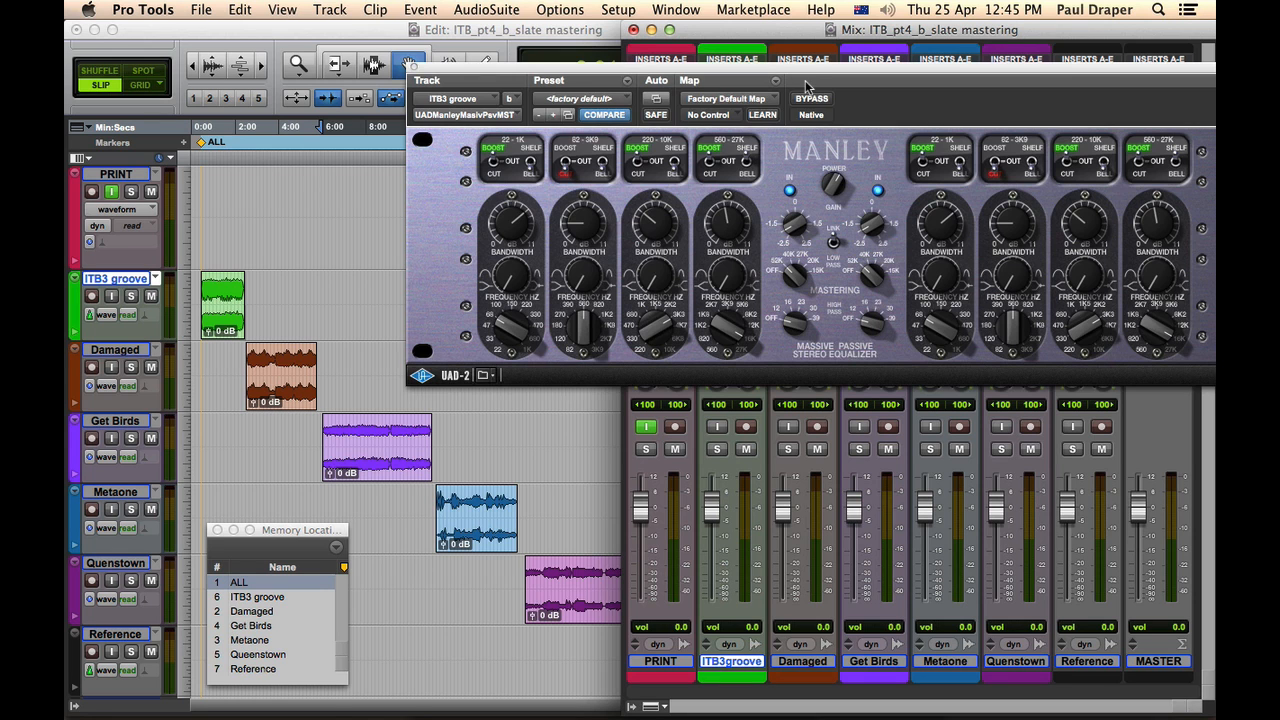
left_click_drag(812, 74, 650, 156)
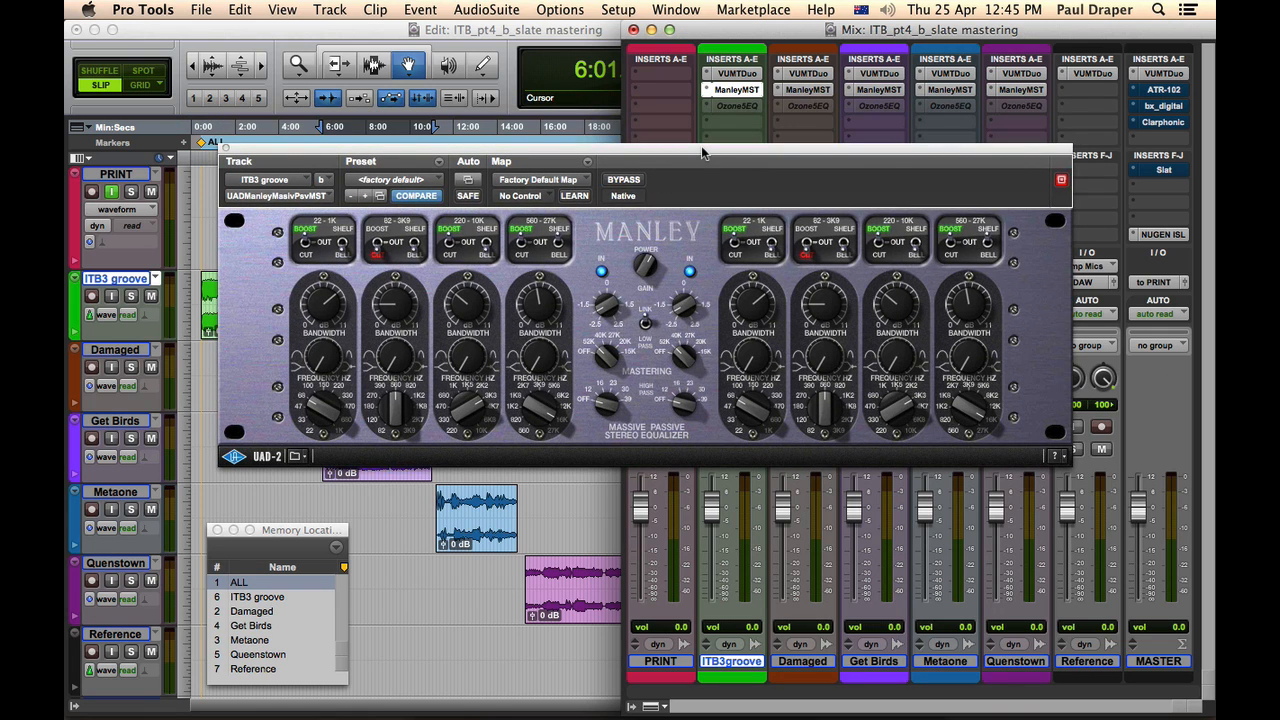
left_click_drag(702, 154, 704, 164)
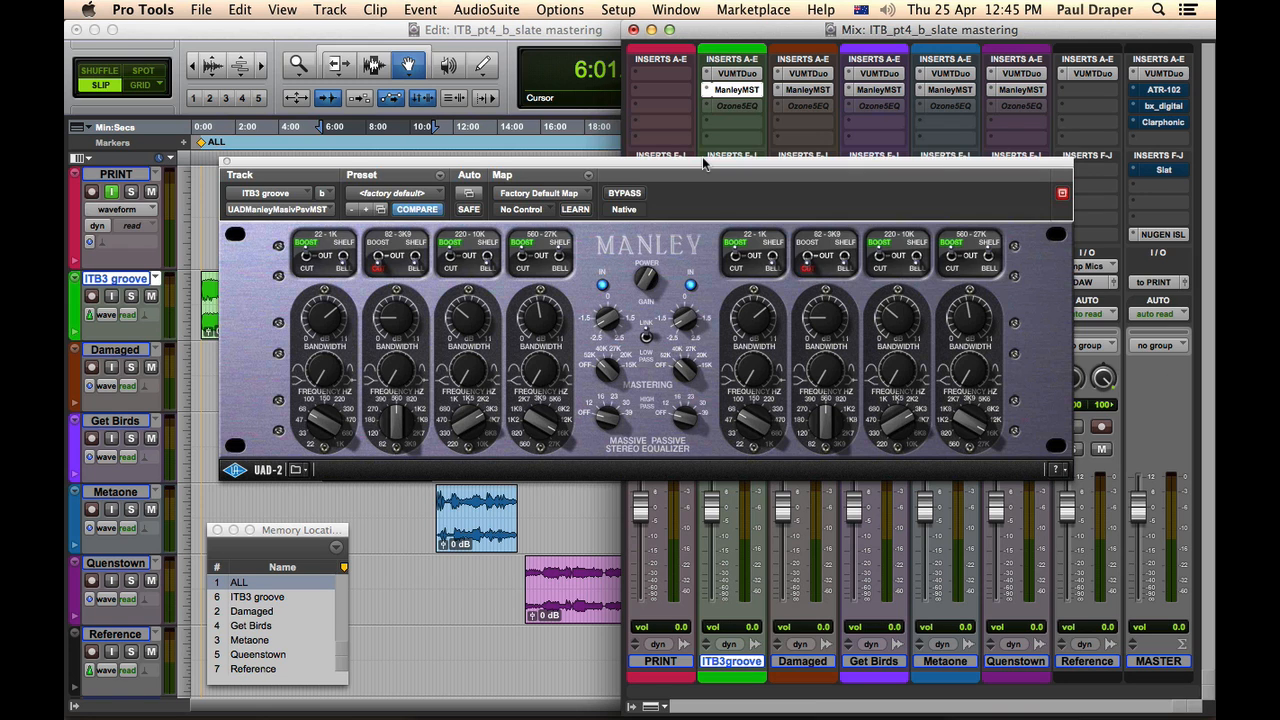
Reposition the Manley equalizer window on the ITB3 groove track while reviewing its settings, close it and return to the Edit window.
left_click_drag(700, 158, 706, 184)
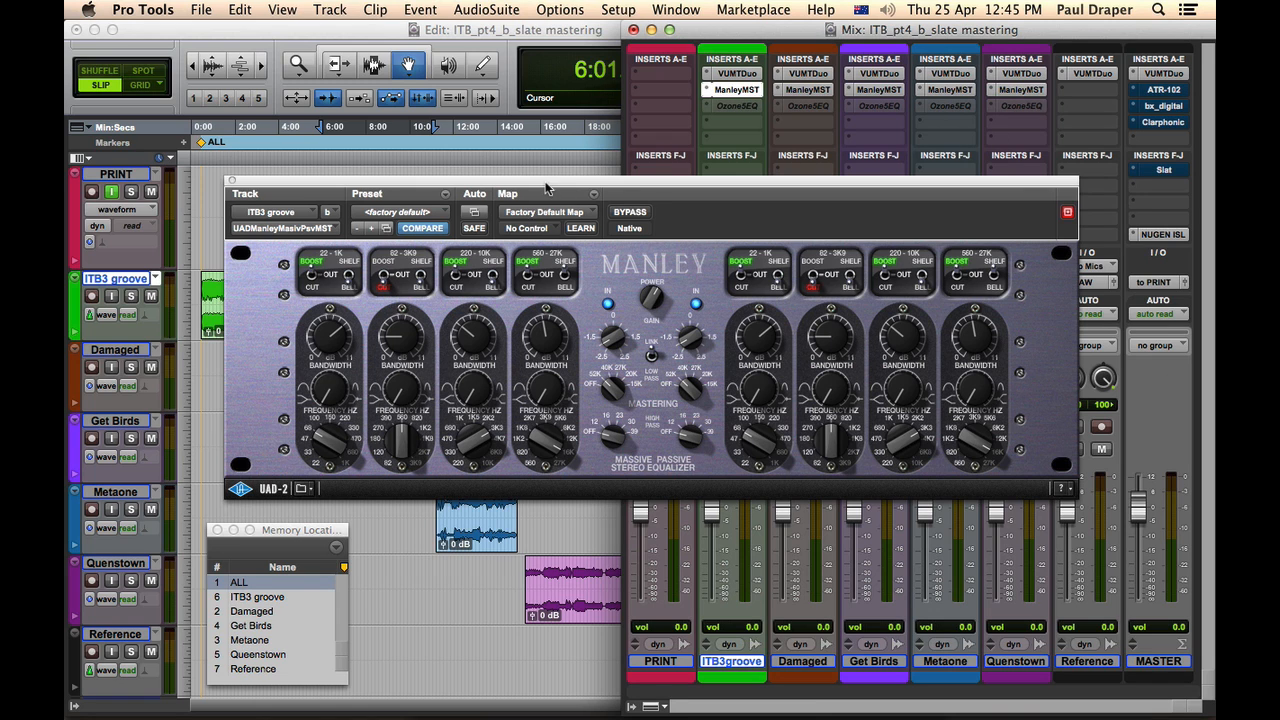
left_click_drag(546, 188, 576, 186)
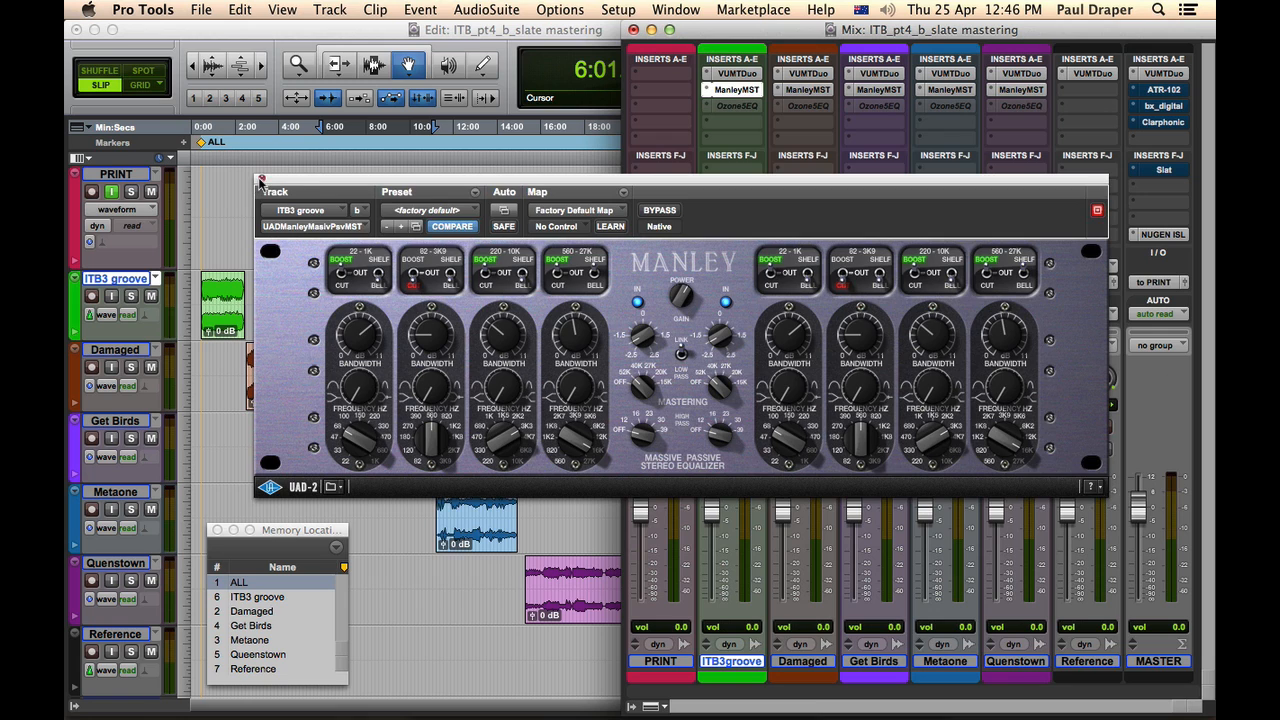
left_click(261, 180)
left_click(508, 340)
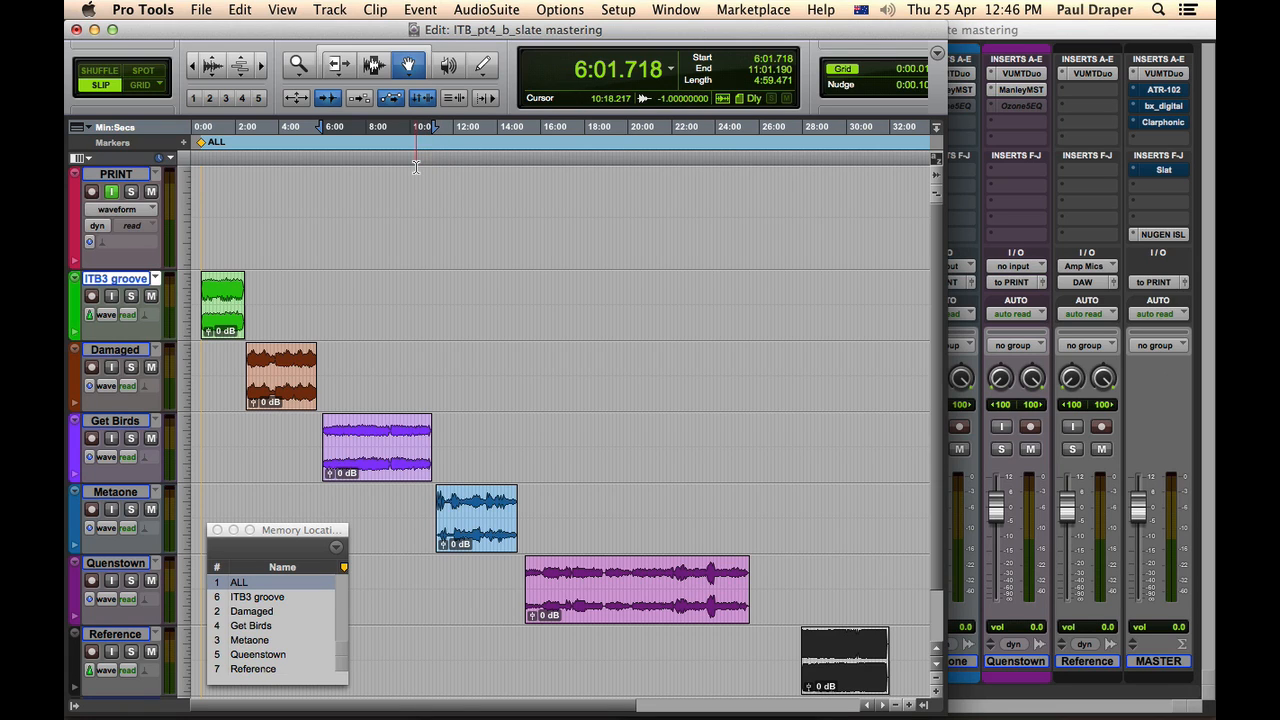
Place the edit cursor with the Selector in the ITB3 groove, Damaged, Get Birds, Metaone and Quenstown clips in turn.
key("F7")
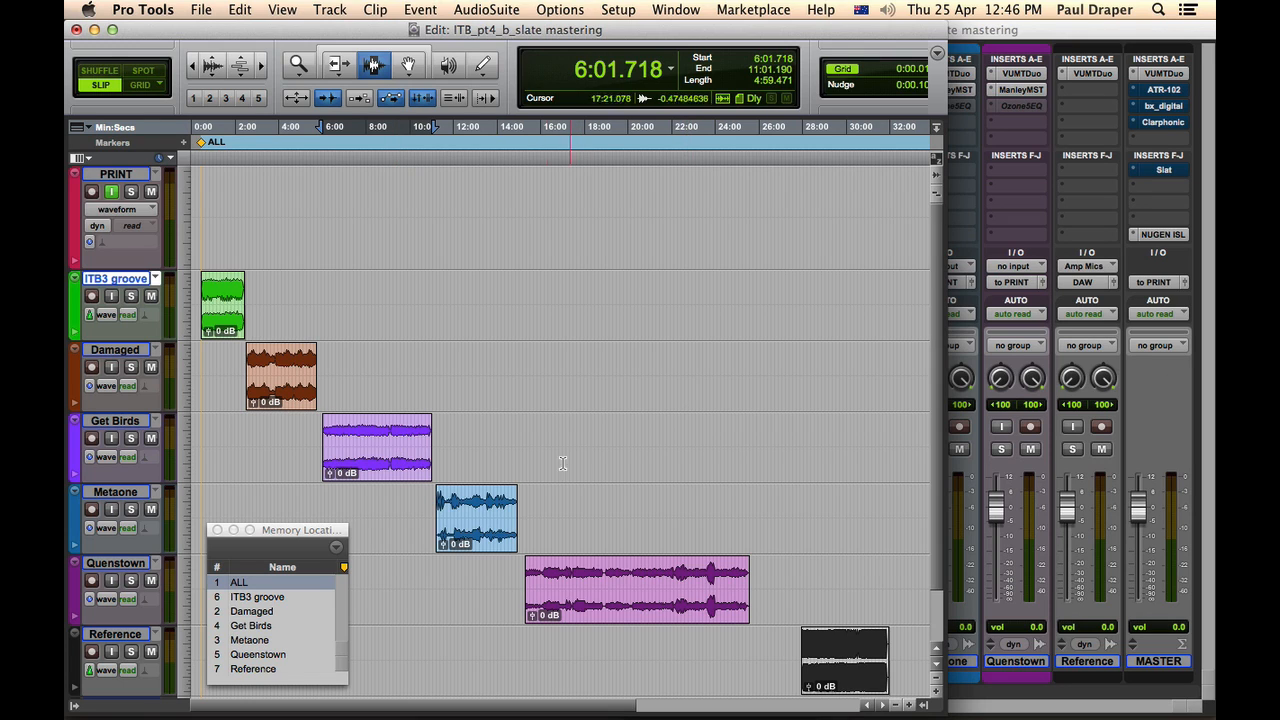
left_click(222, 300)
left_click(267, 368)
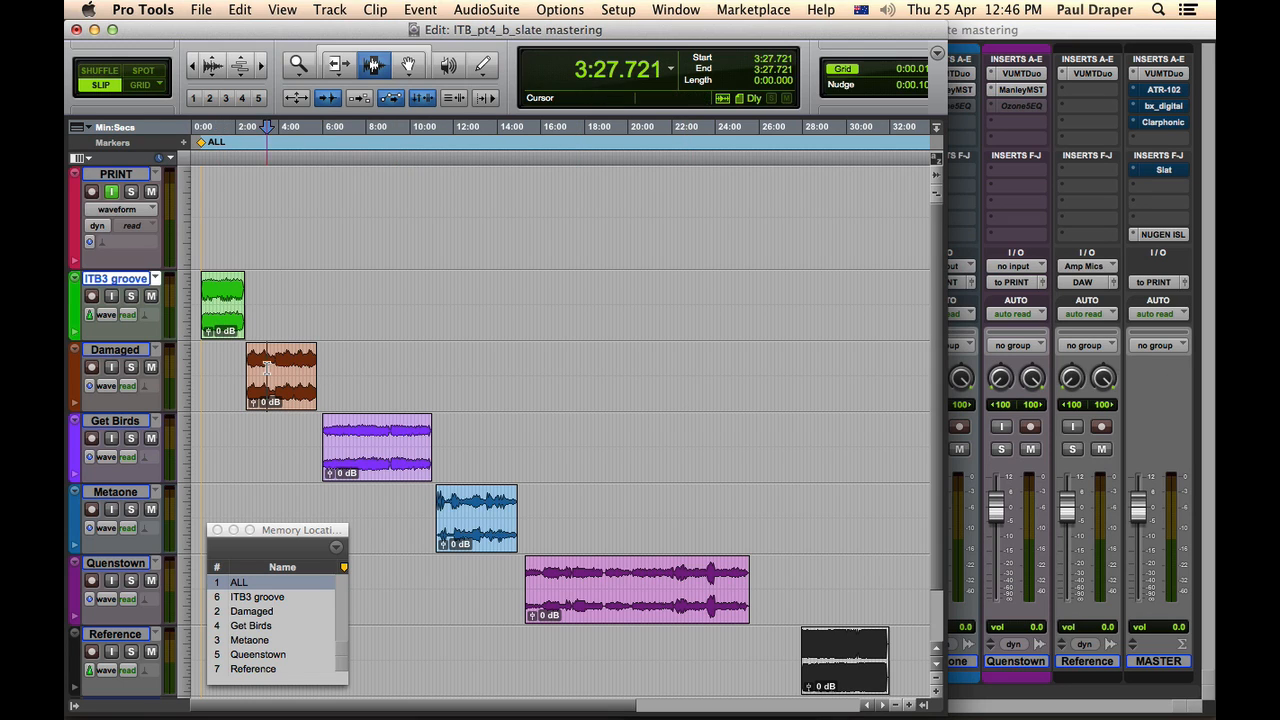
left_click(350, 430)
left_click(470, 508)
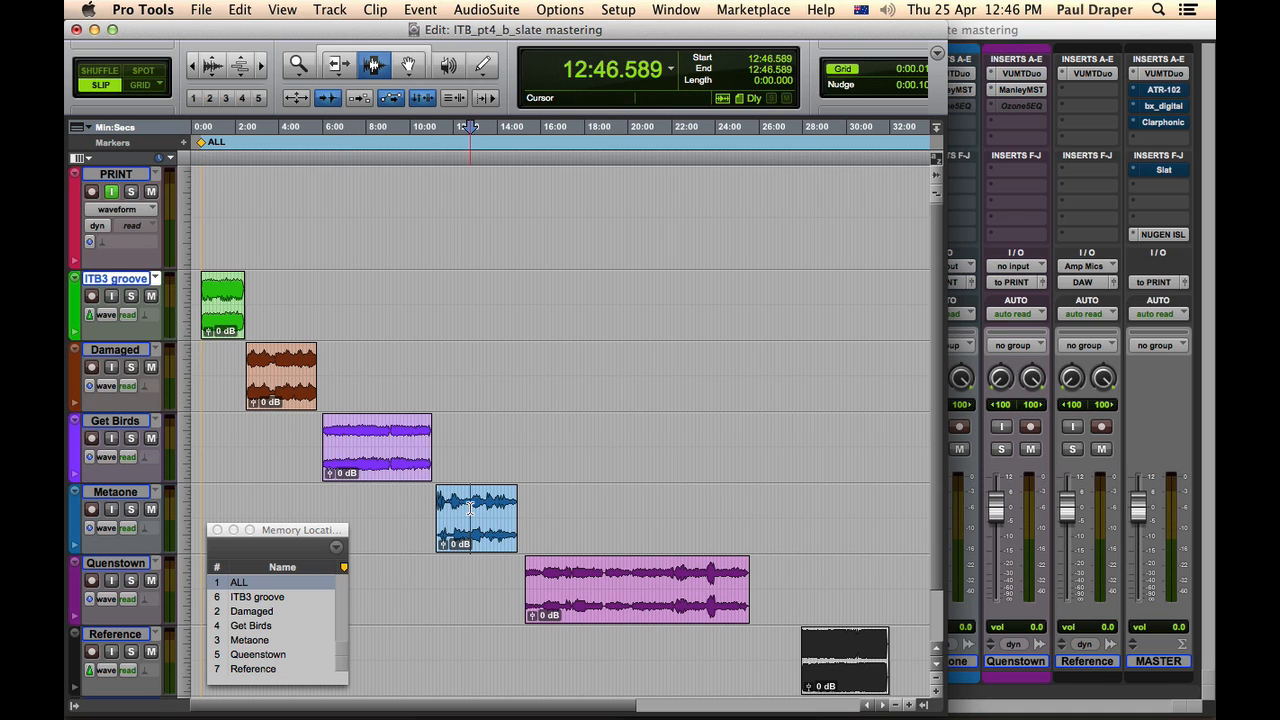
left_click(593, 570)
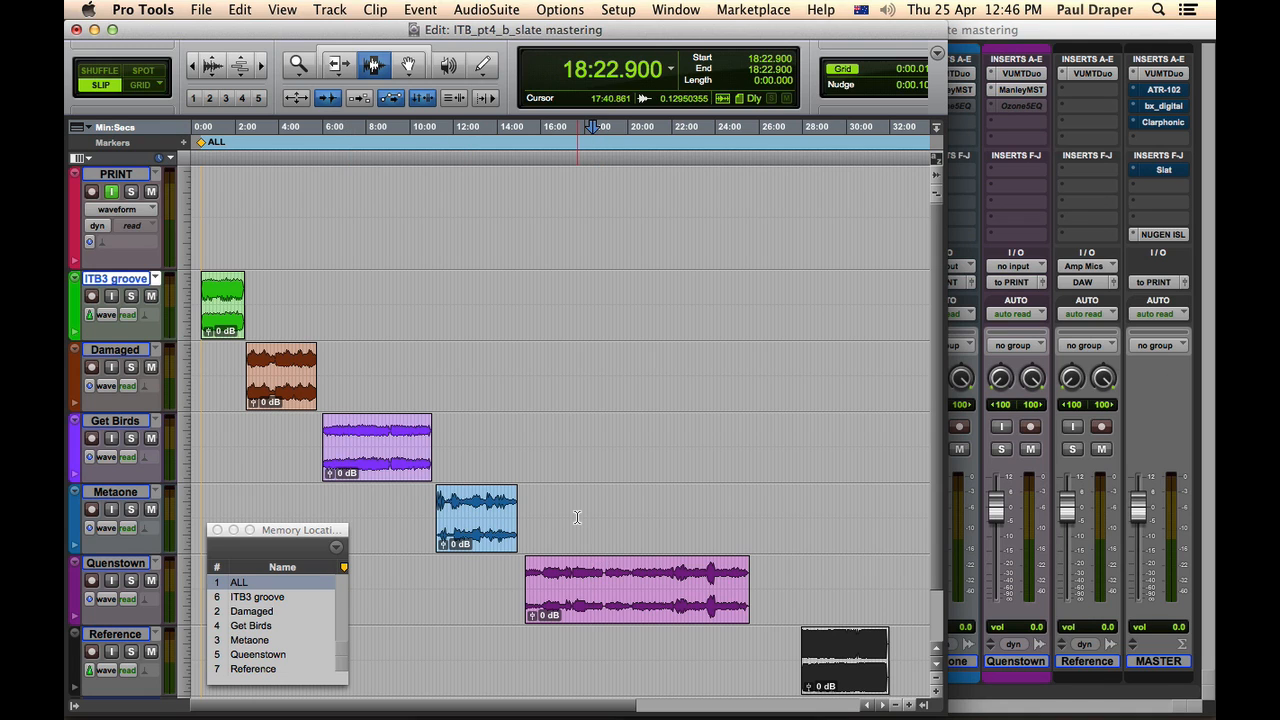
Check the Mix window, return to the Edit window and audition the ITB3 groove clip from about 1:11.
left_click(1165, 377)
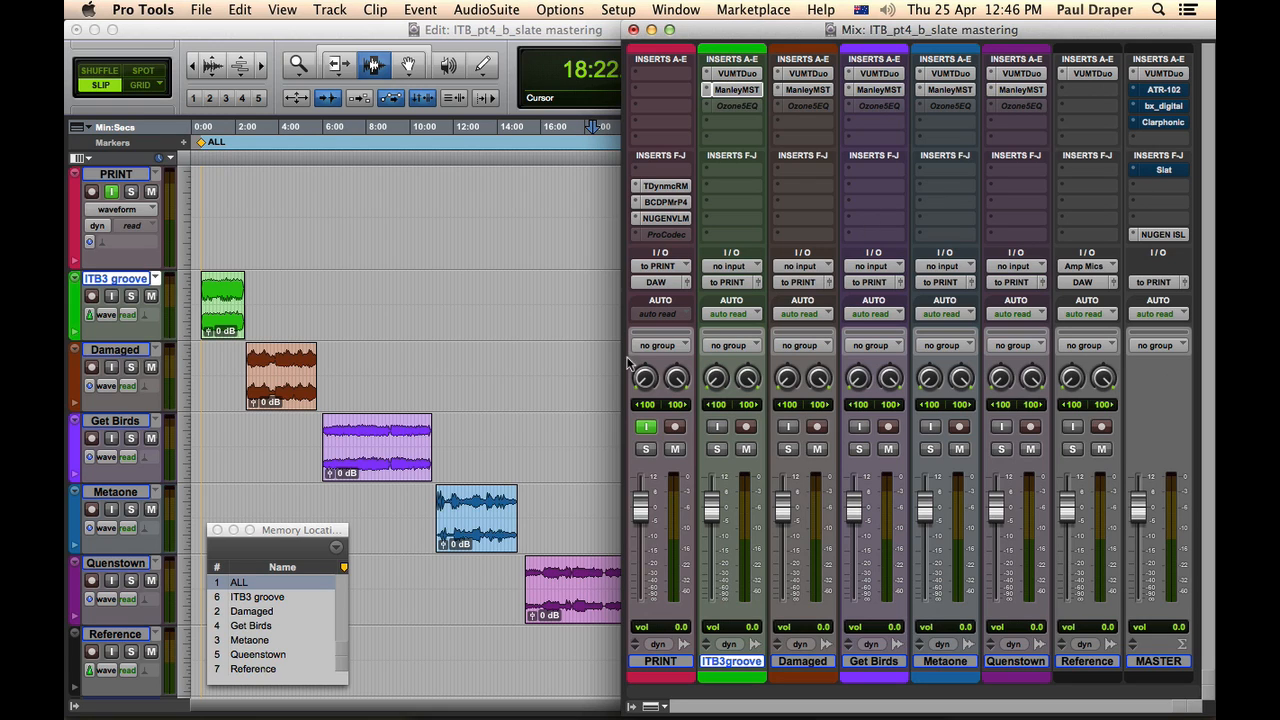
left_click(497, 350)
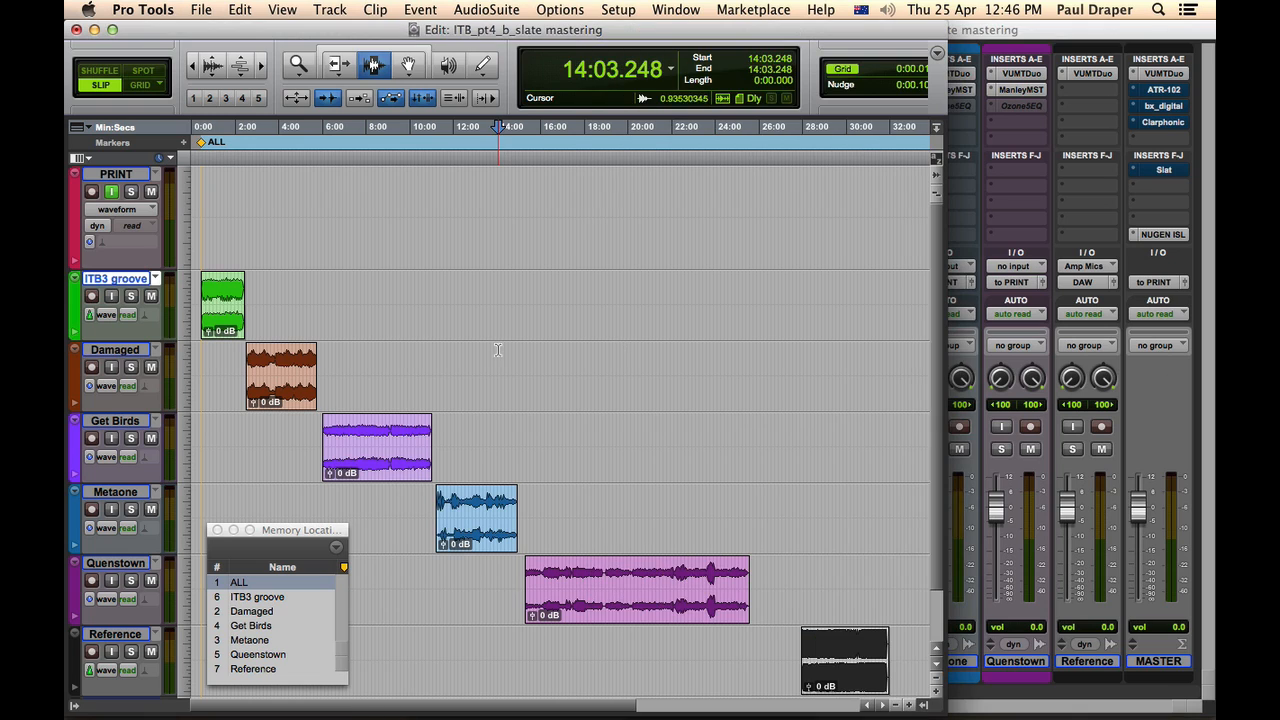
left_click(218, 320)
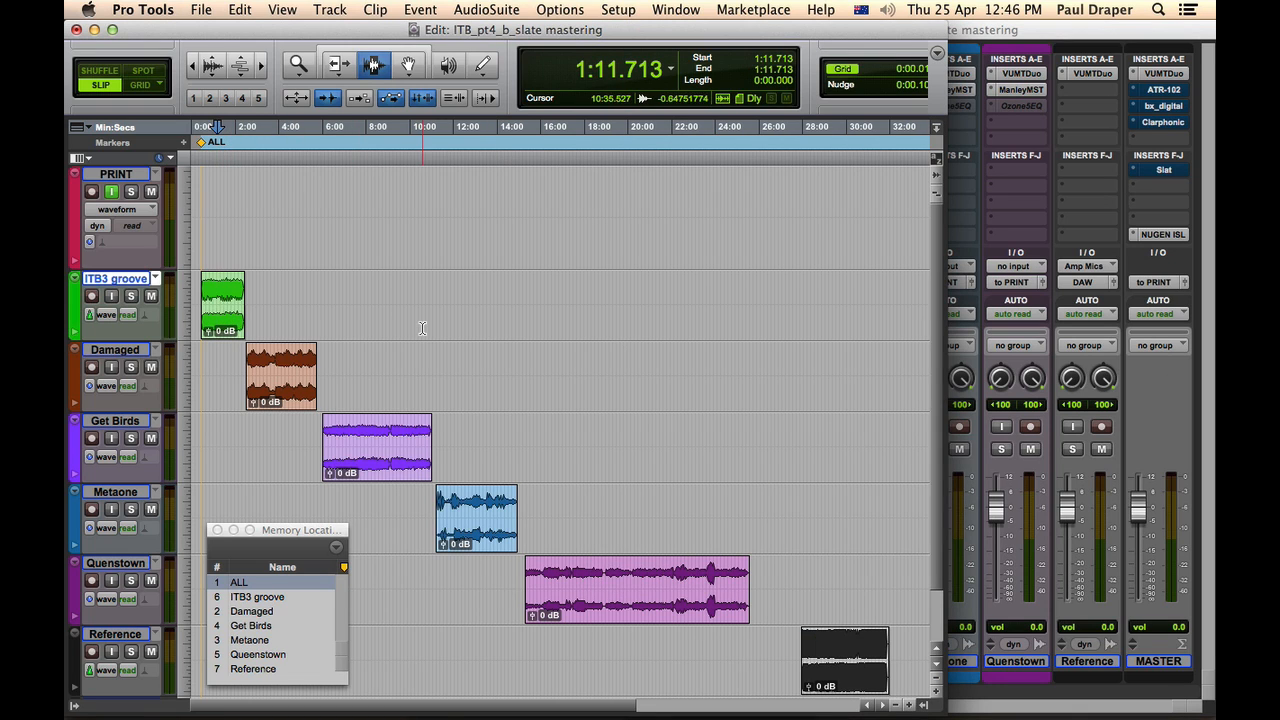
key("space")
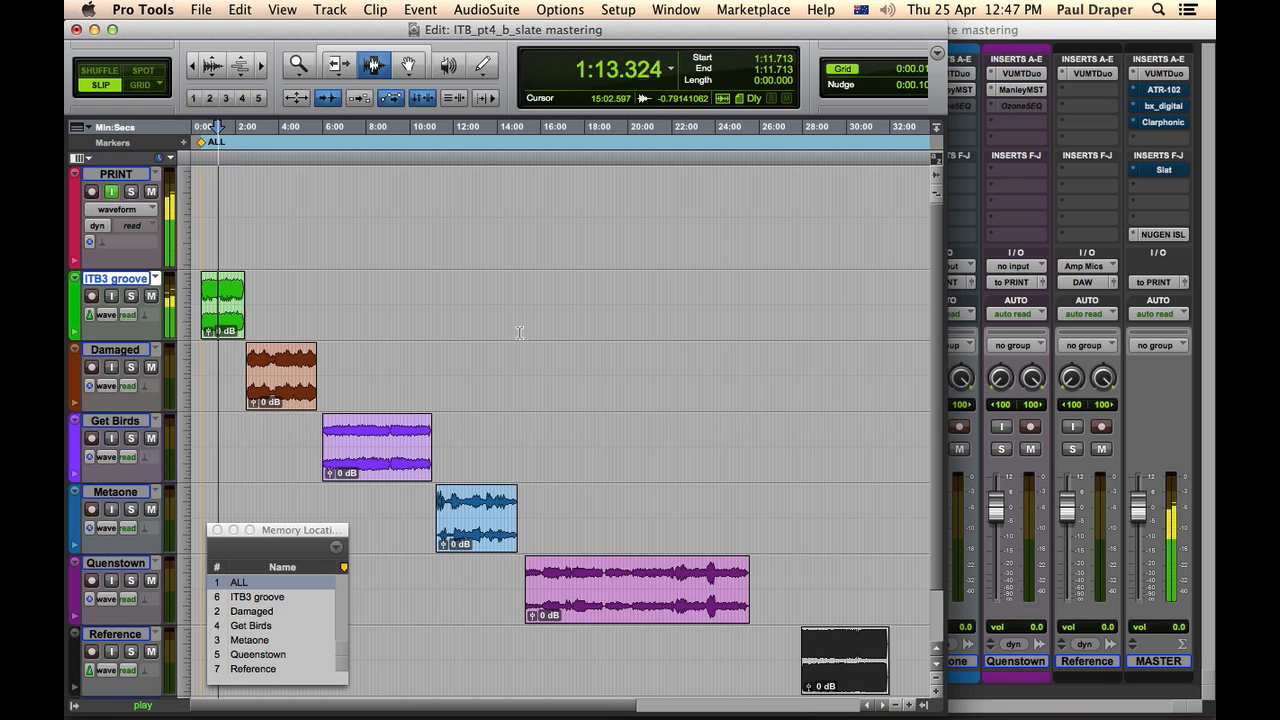
key("space")
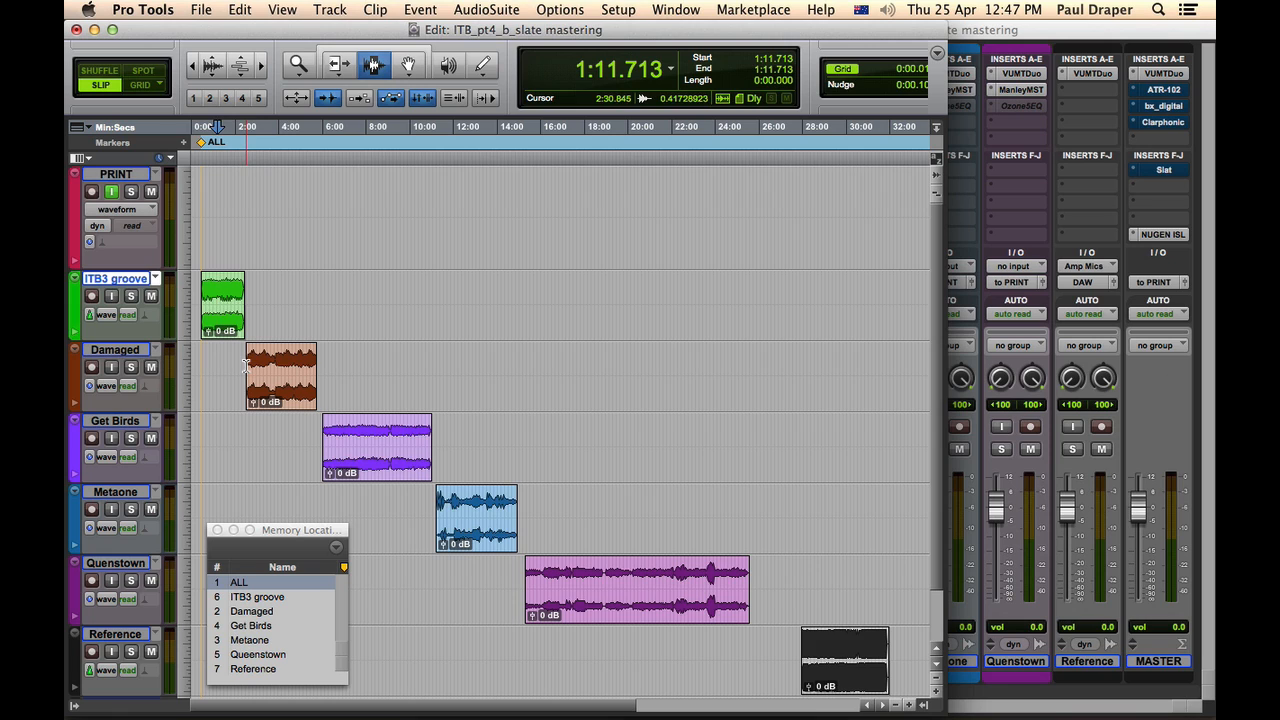
Select the Damaged clip with the Grabber and audition it from its start, stopping playback after a short passage.
key("F8")
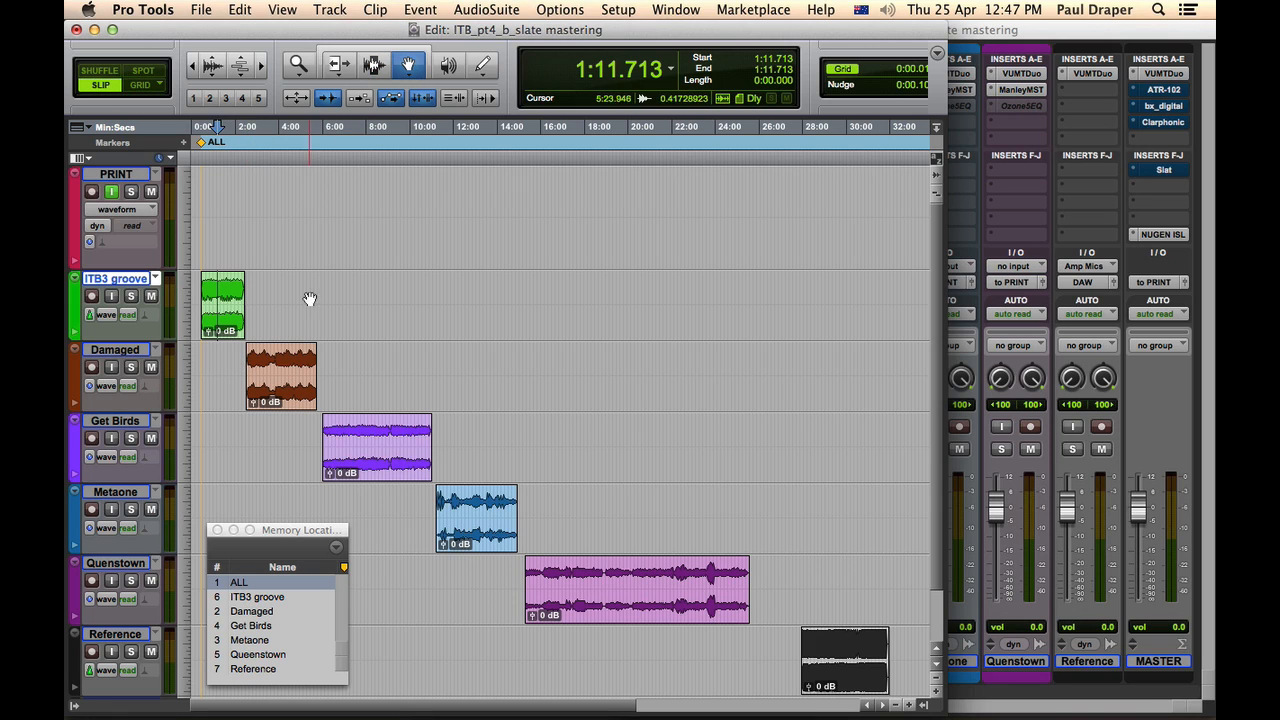
left_click(290, 362)
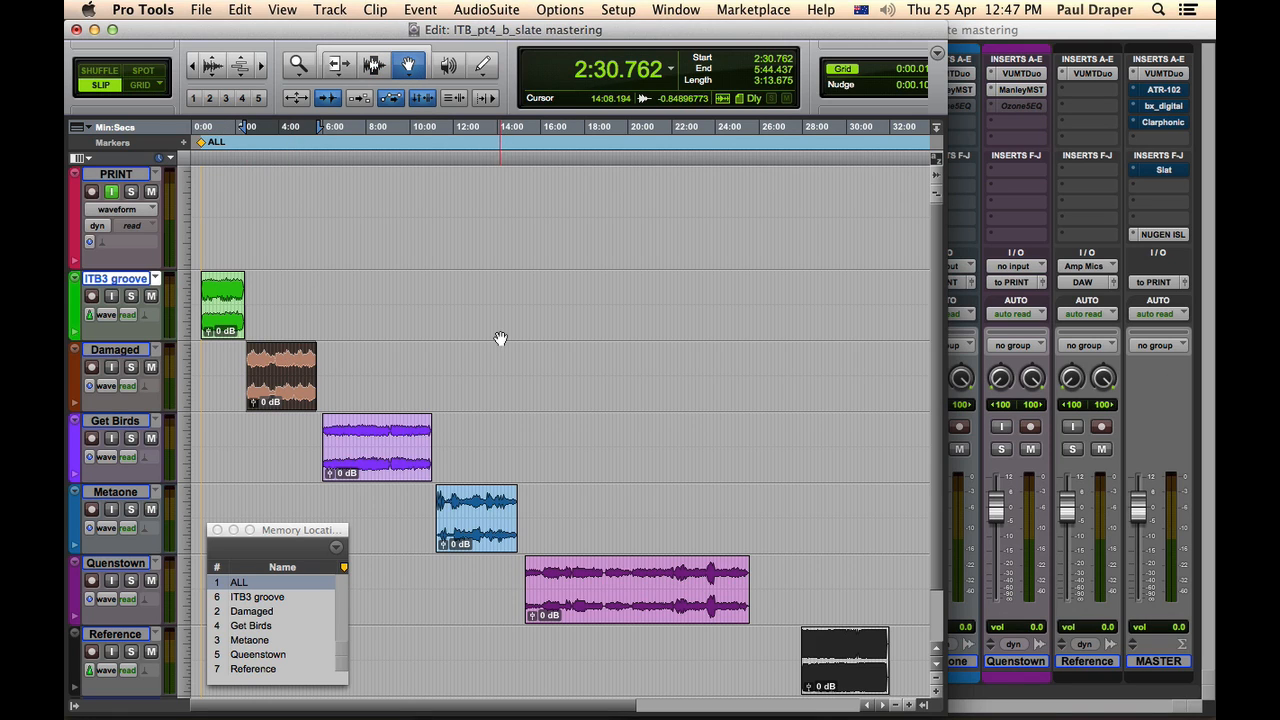
key("space")
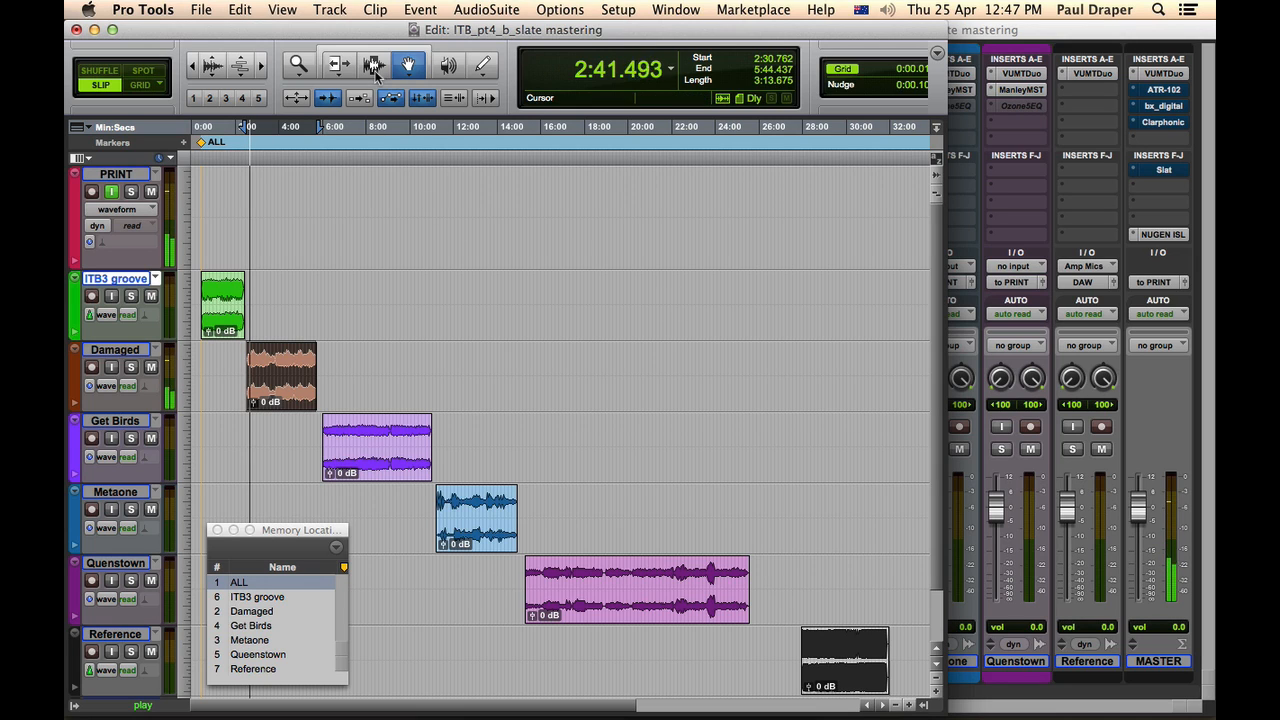
key("space")
Select the Get Birds clip and audition its opening, then stop playback.
left_click(357, 437)
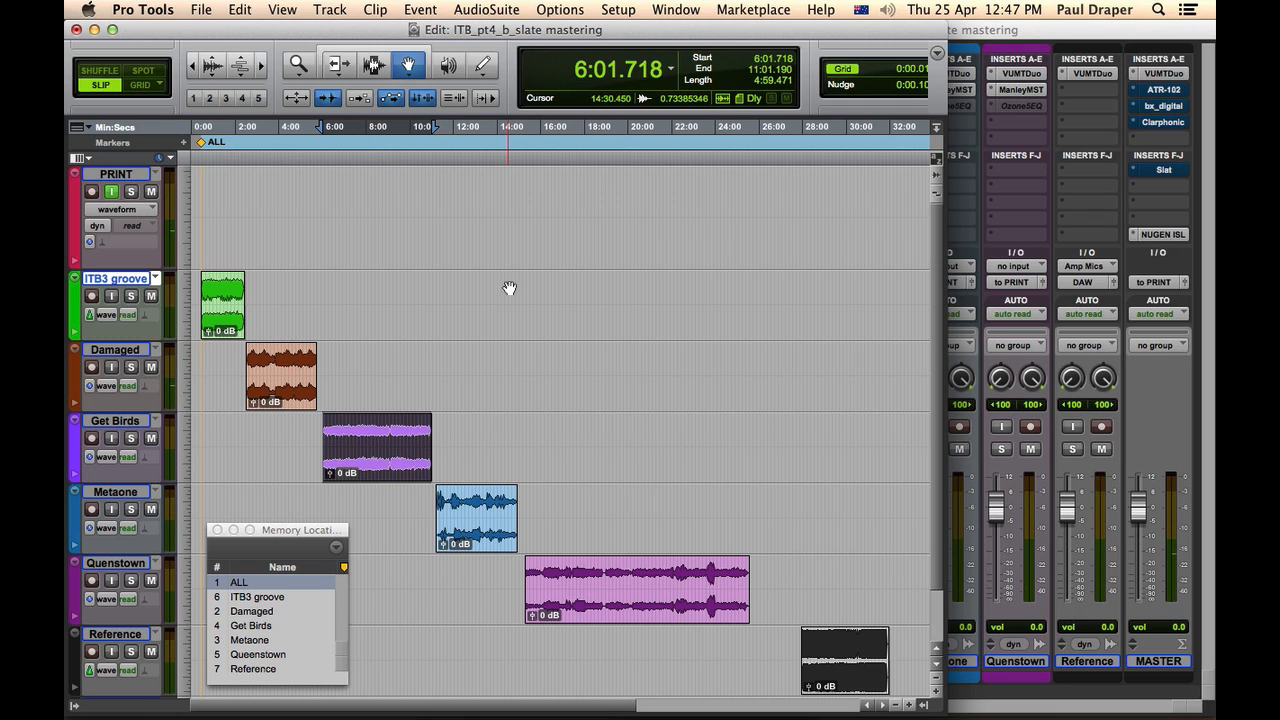
key("space")
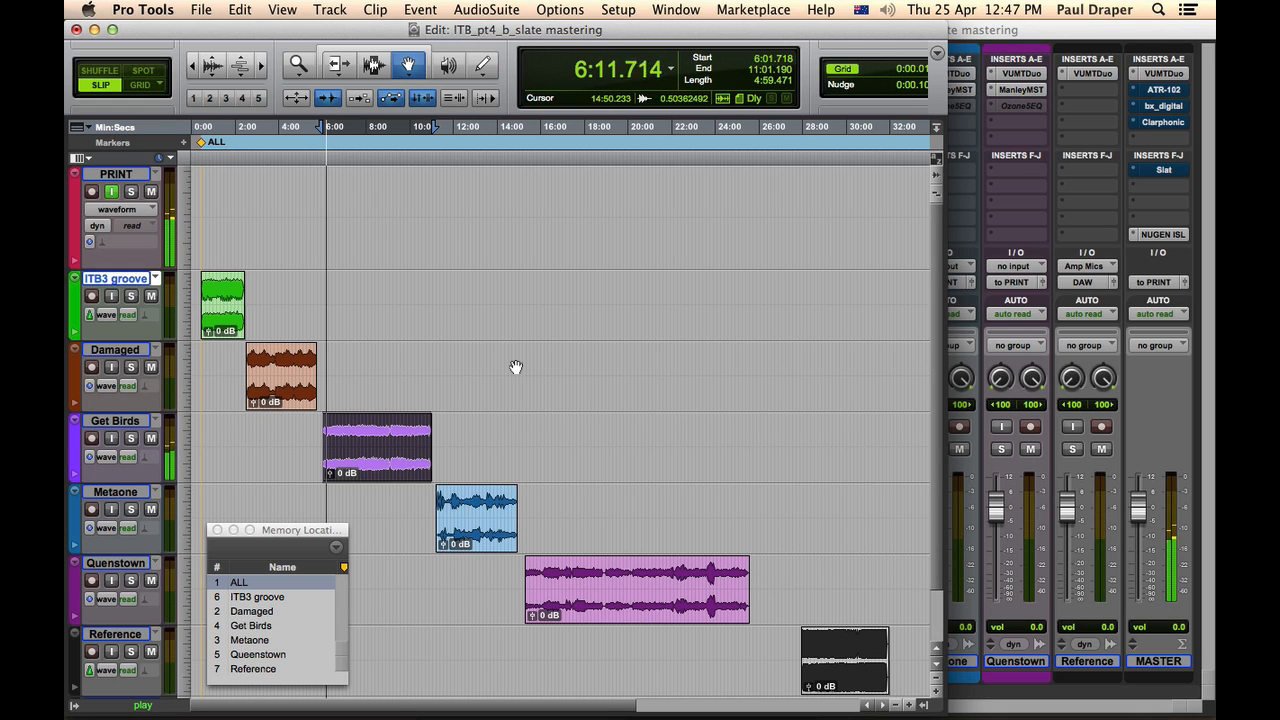
key("space")
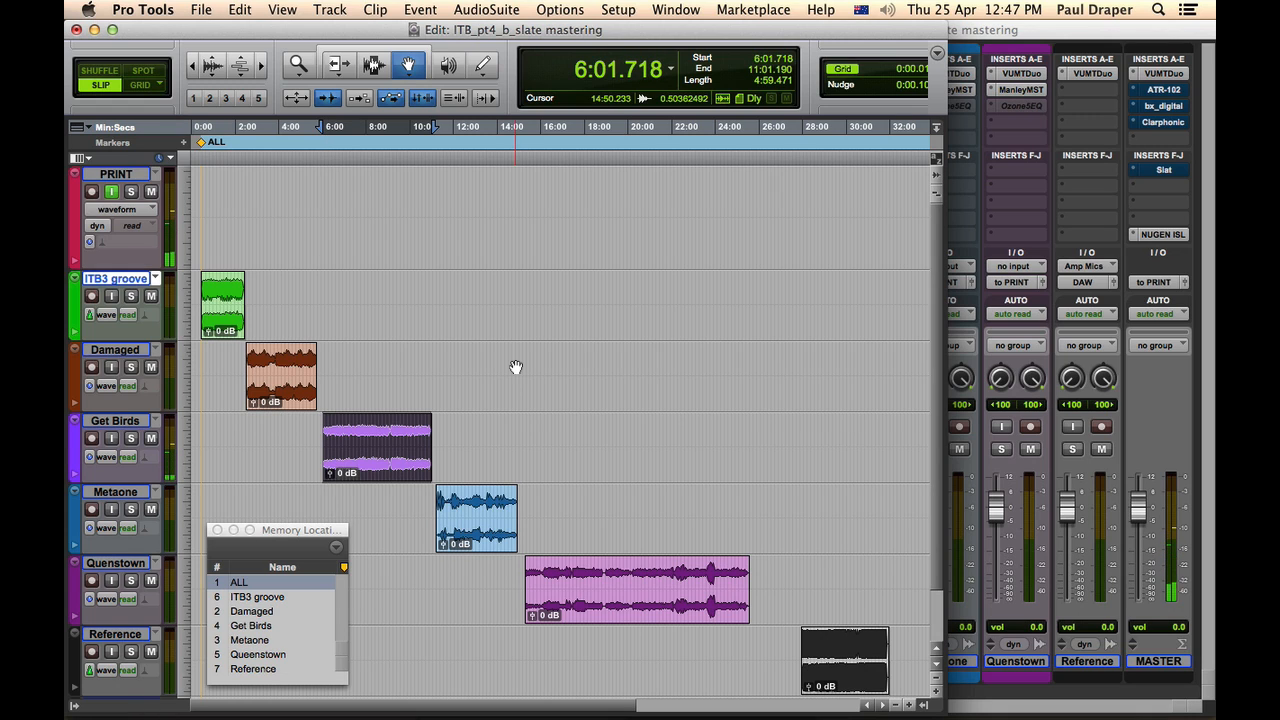
Audition a passage of the Metaone clip from about 11:44 and stop playback.
left_click(482, 511)
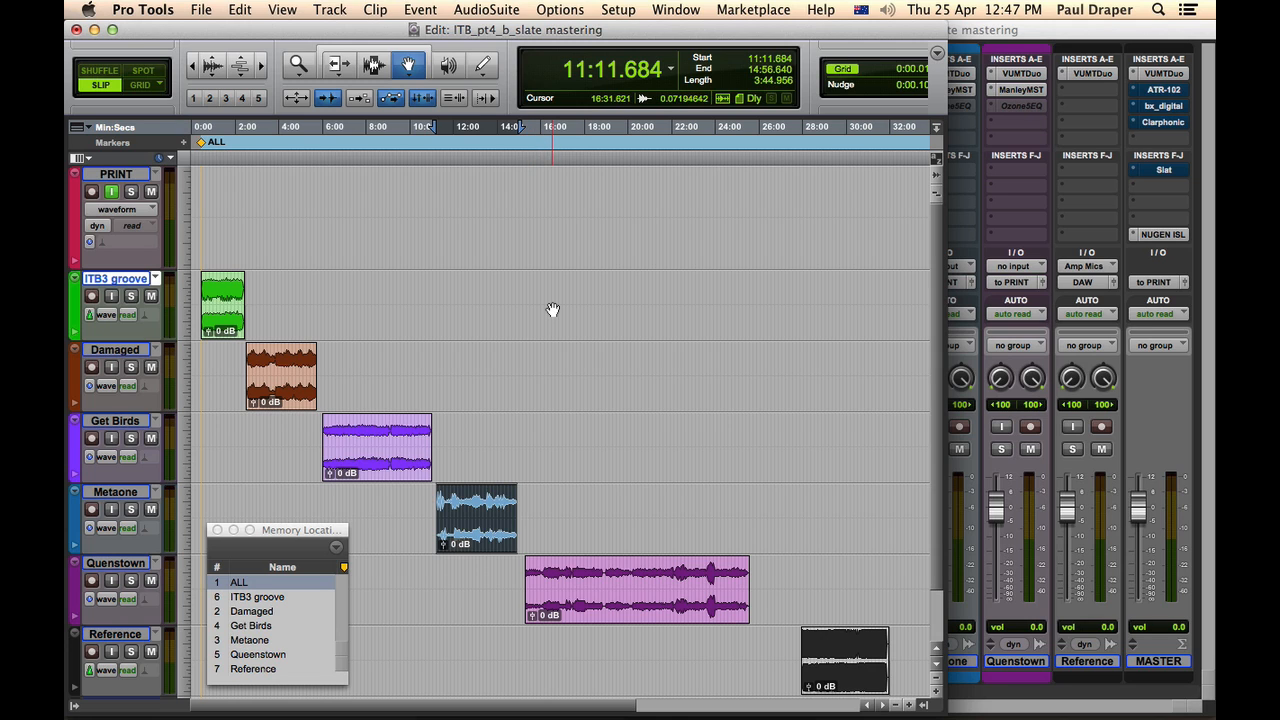
key("space")
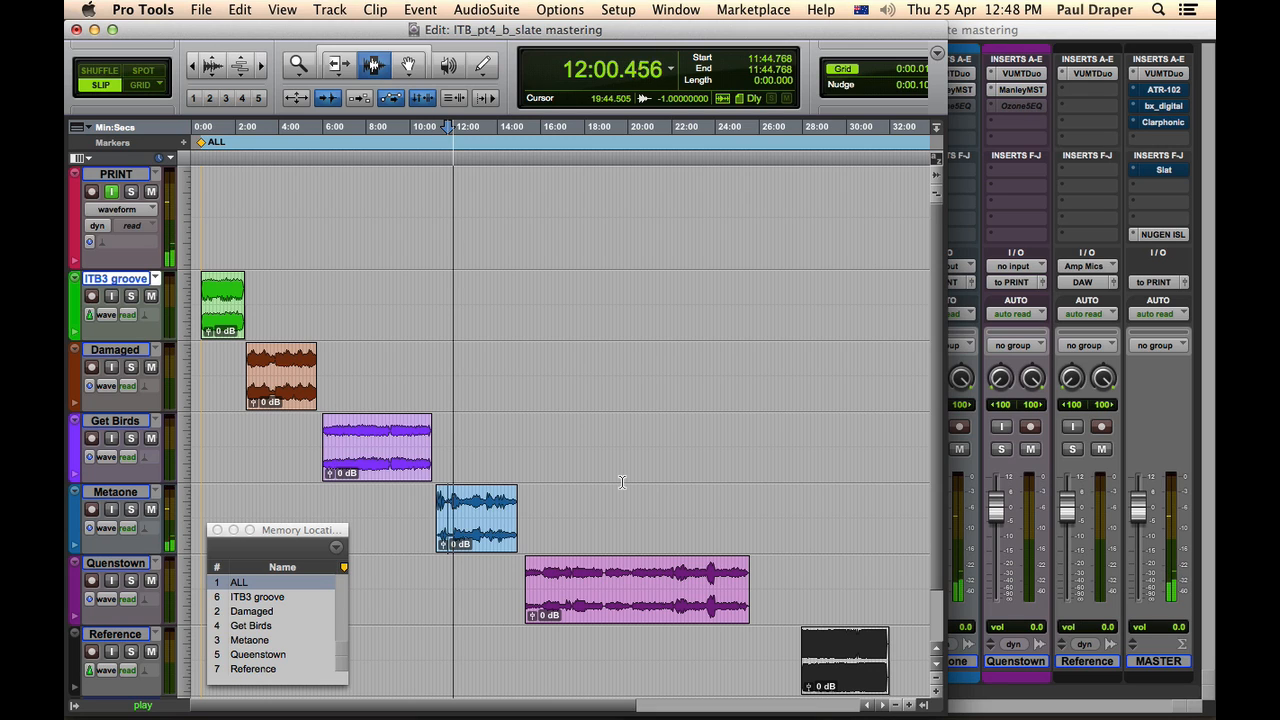
key("space")
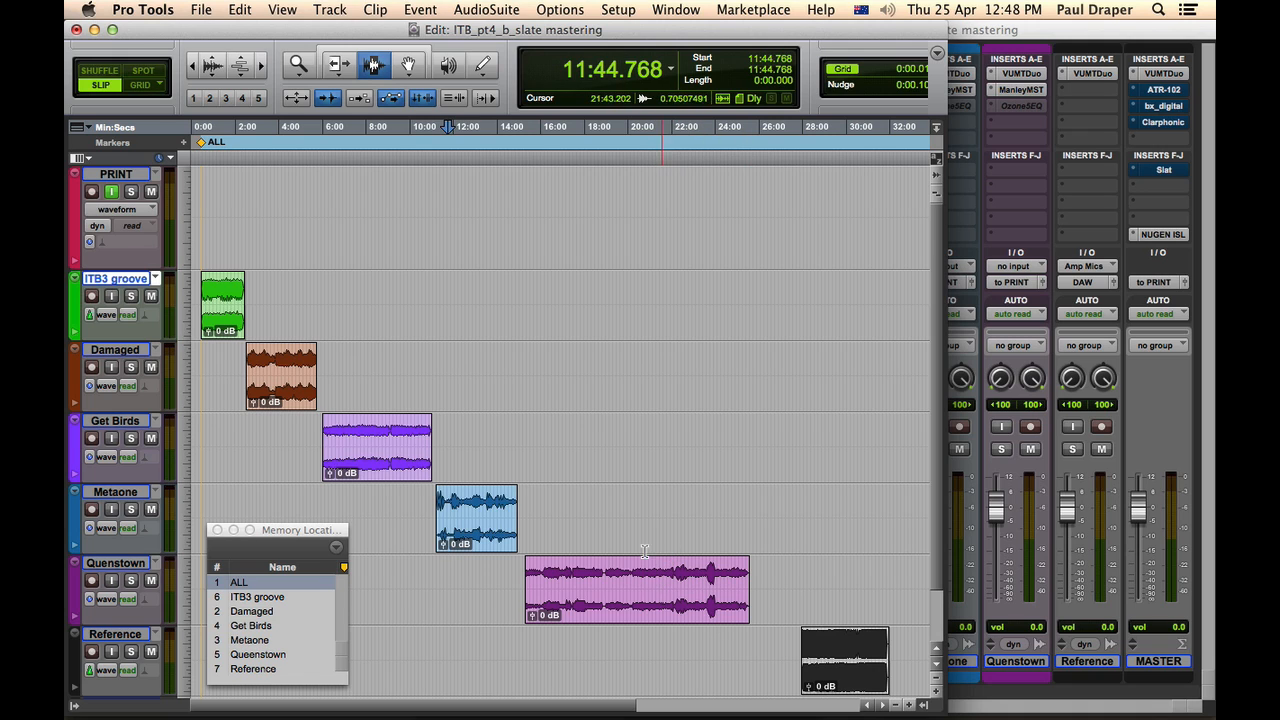
Audition the Quenstown clip from about 17:28 and stop playback.
left_click(572, 572)
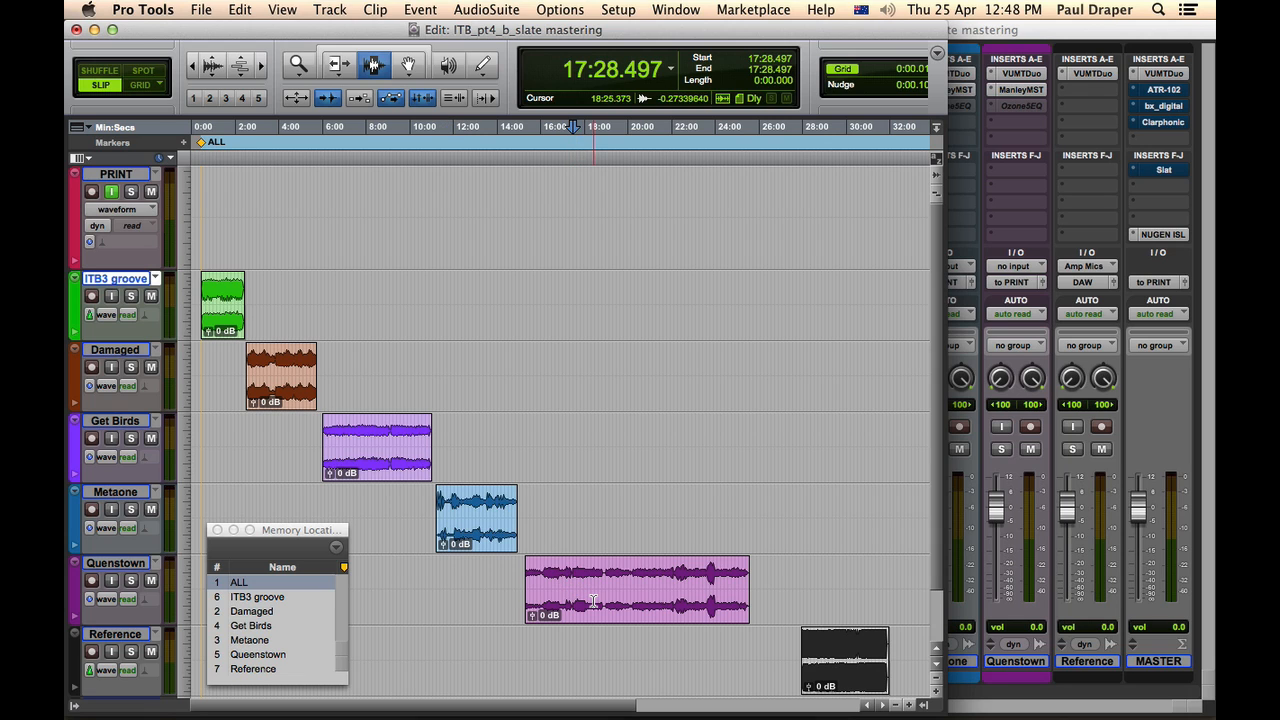
key("space")
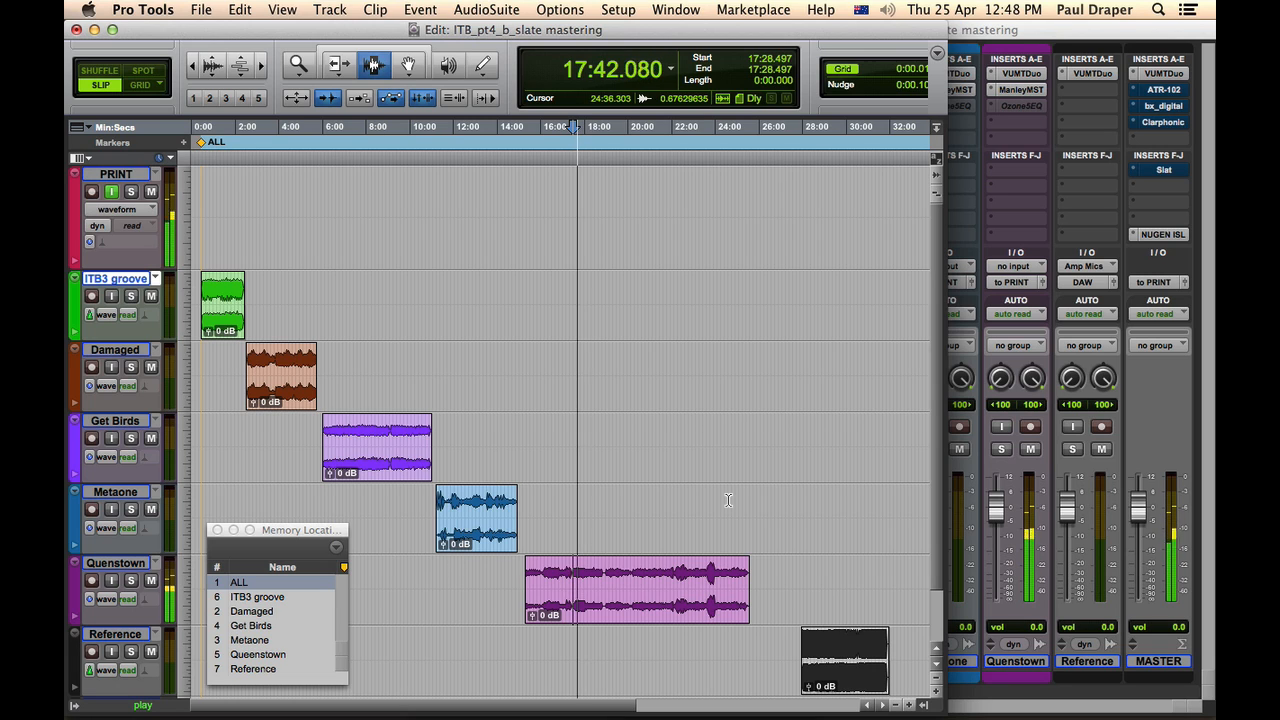
key("space")
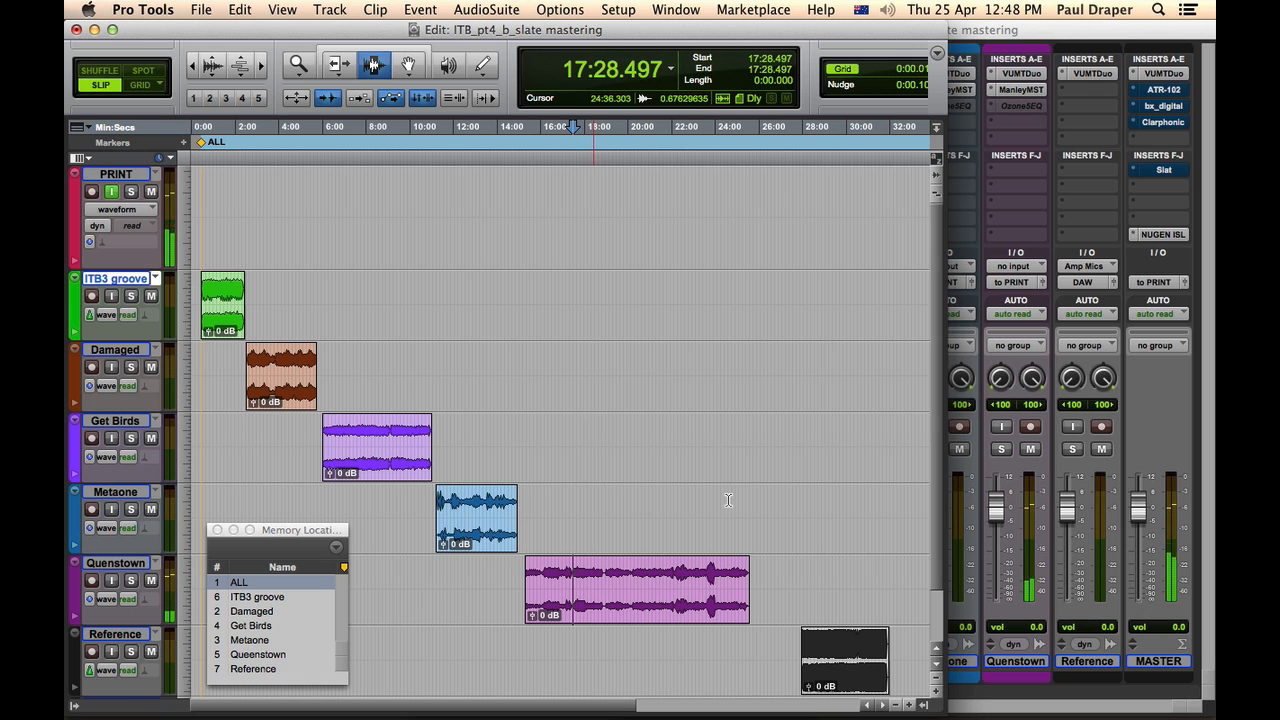
Inspect the Manley Massive Passive equalizer on the Damaged track from the Mix window, close it and return to the Edit window.
left_click(1182, 408)
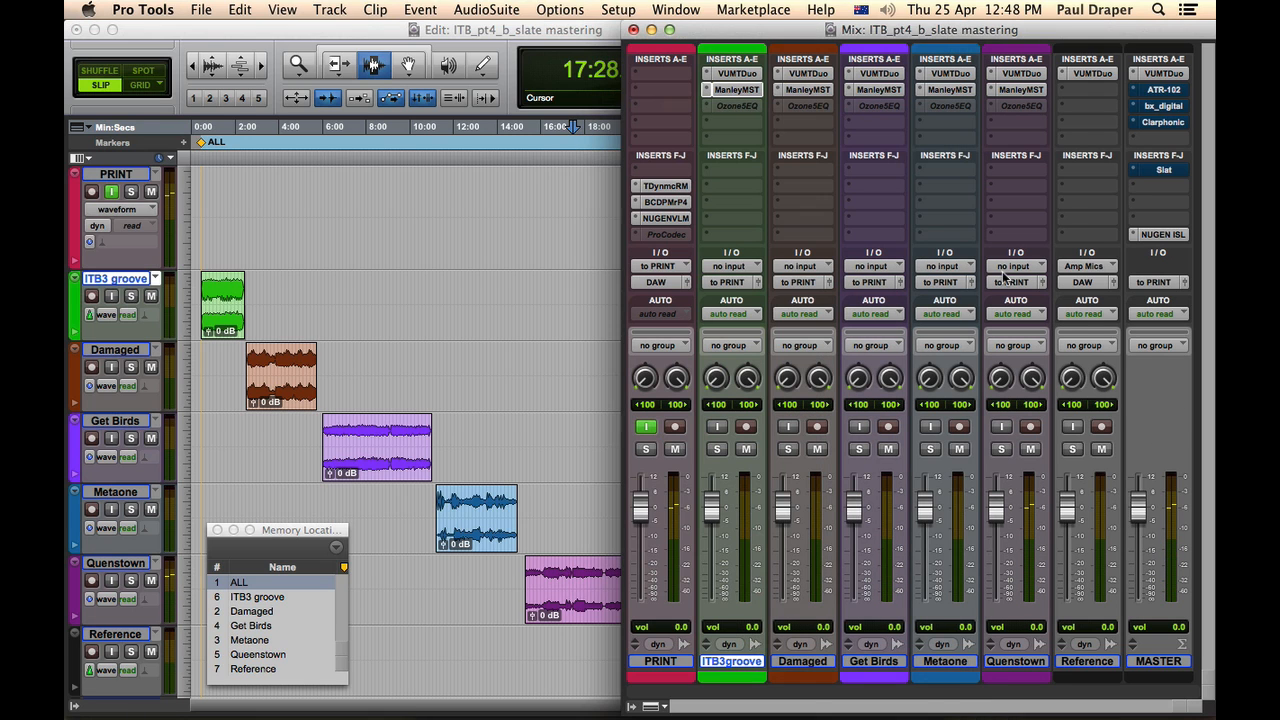
left_click(806, 90)
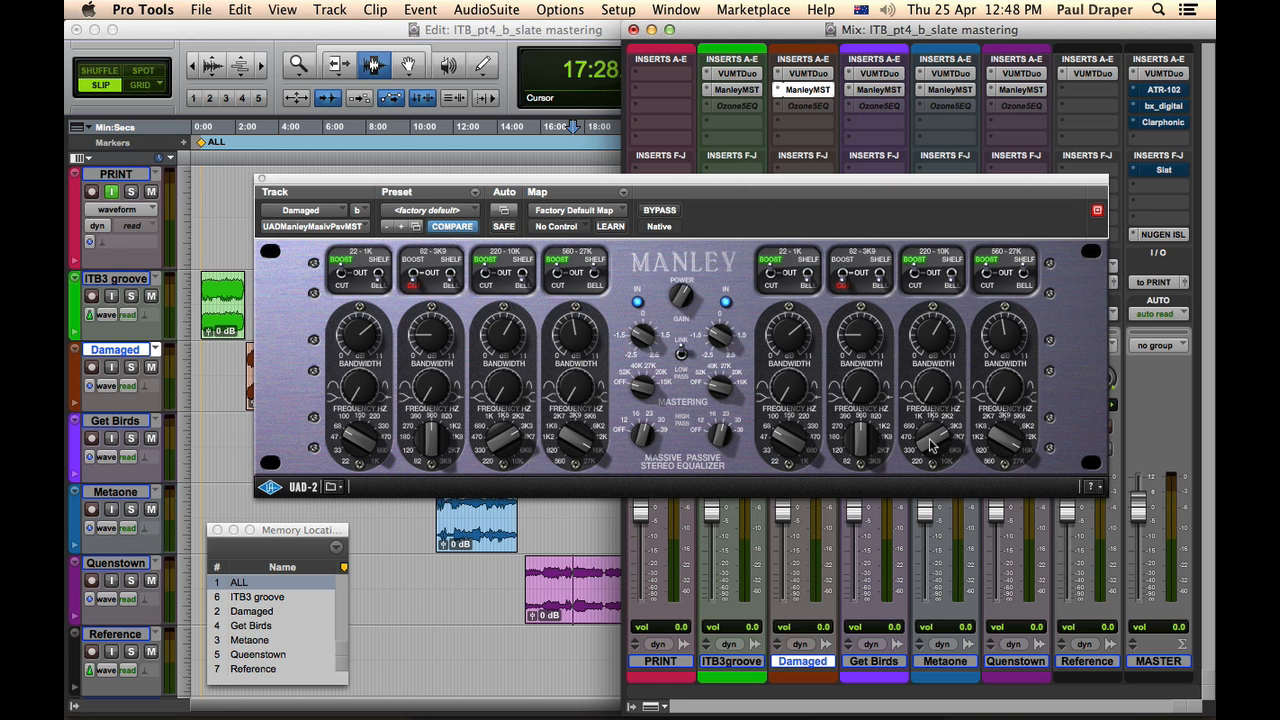
left_click_drag(851, 183, 783, 205)
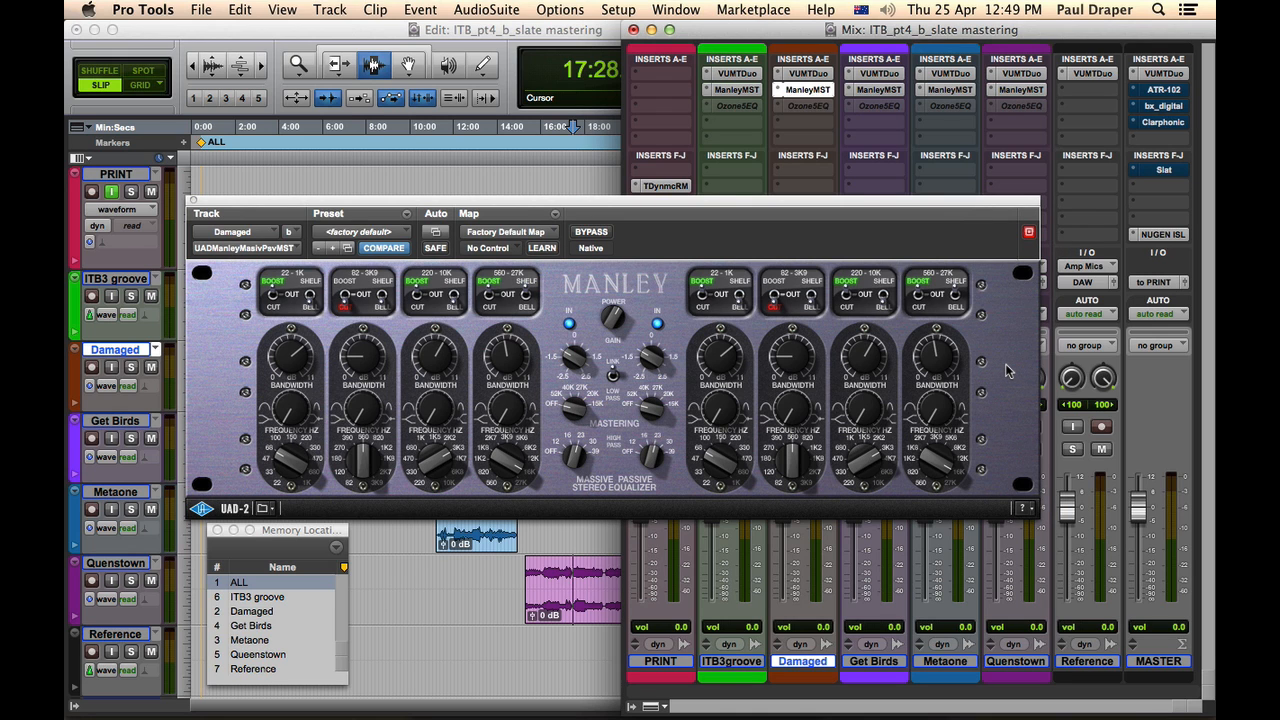
left_click_drag(865, 205, 898, 250)
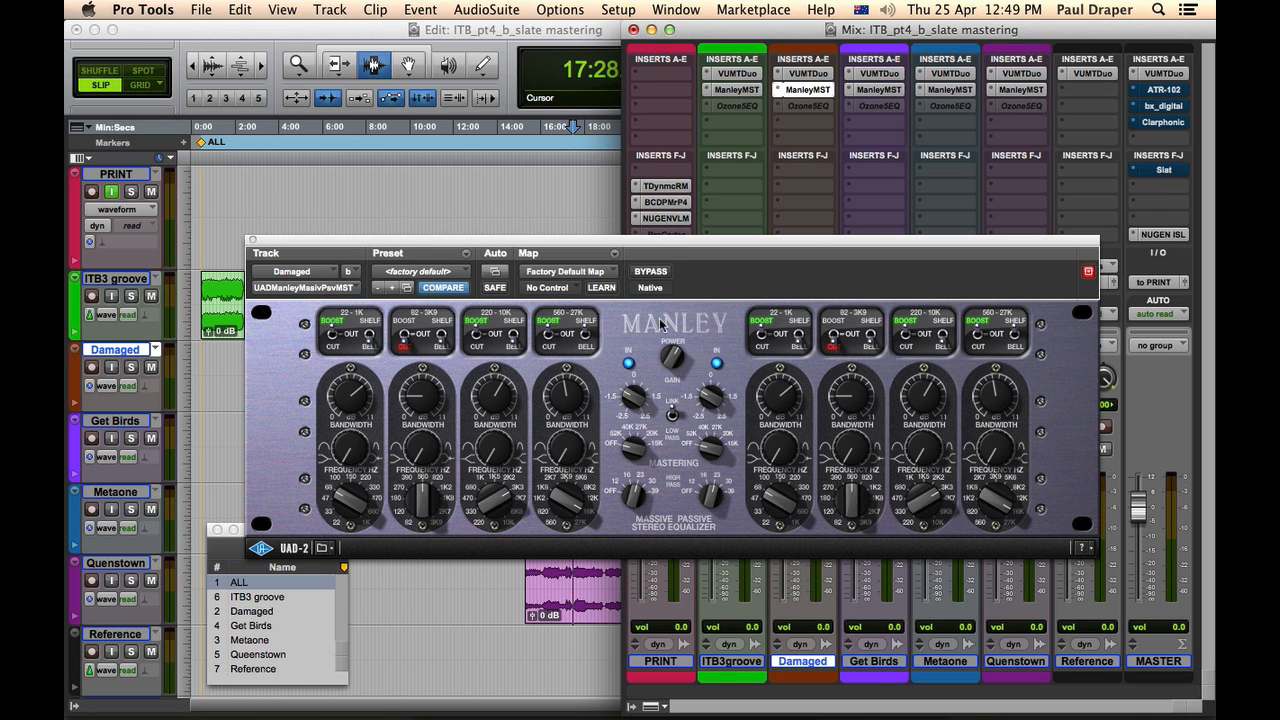
left_click_drag(656, 249, 664, 245)
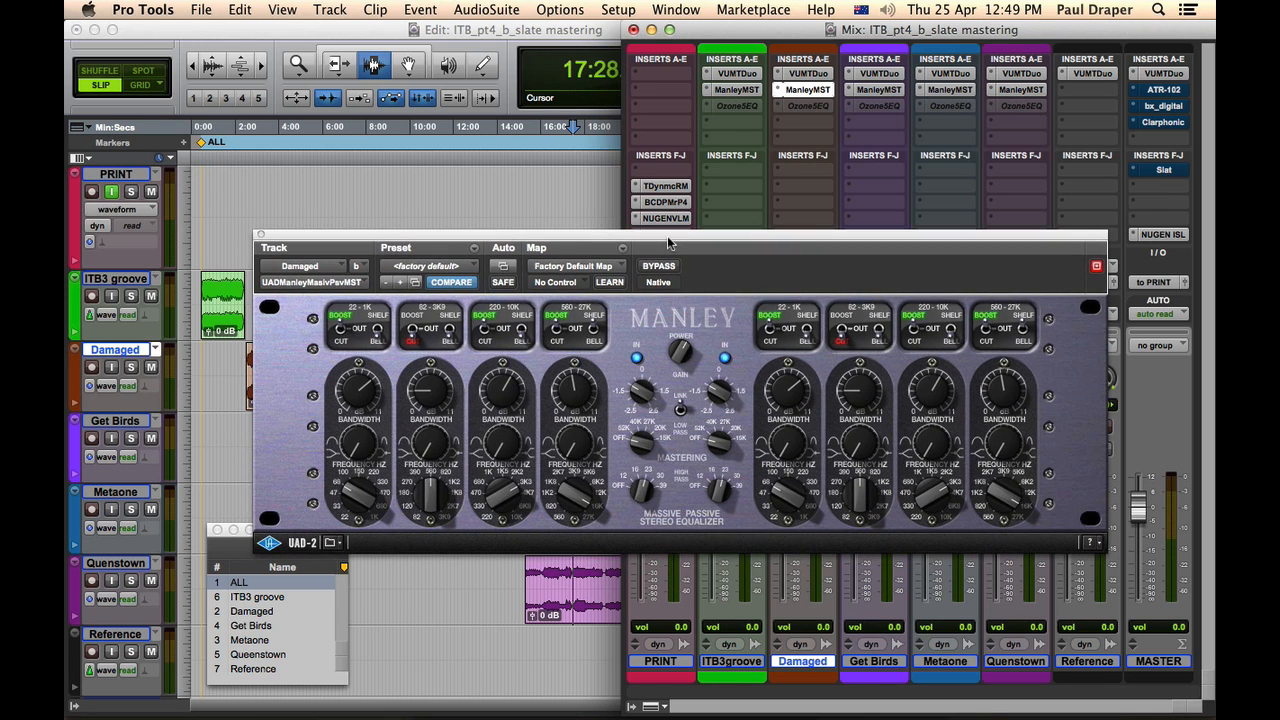
left_click(261, 236)
left_click(454, 305)
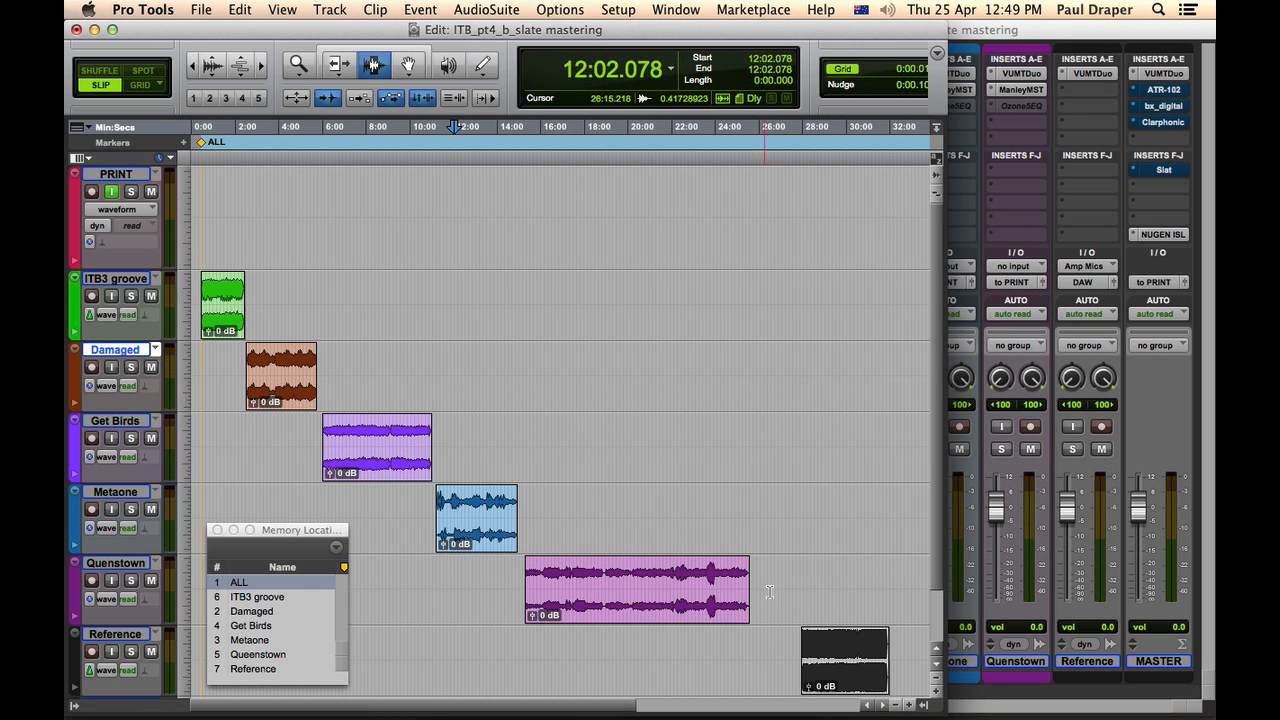
Recall the Reference memory location and audition the reference track from its start, stopping after about 30 seconds.
left_click(270, 669)
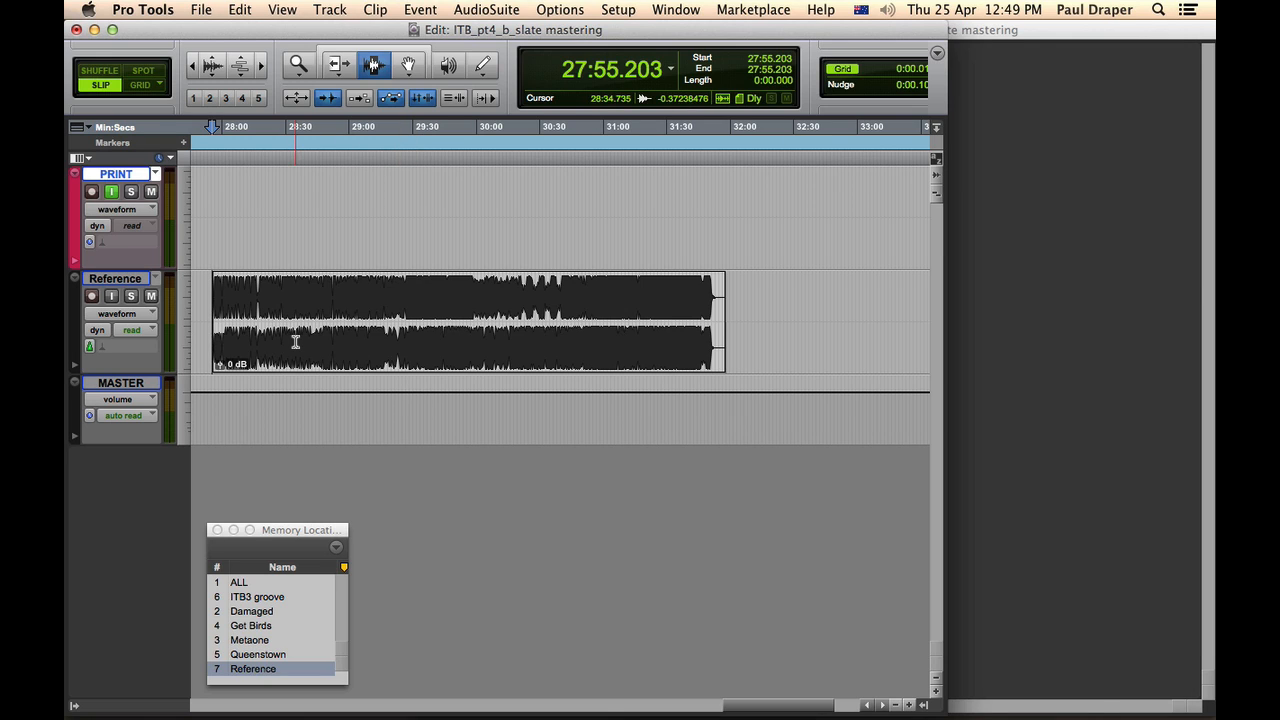
key("space")
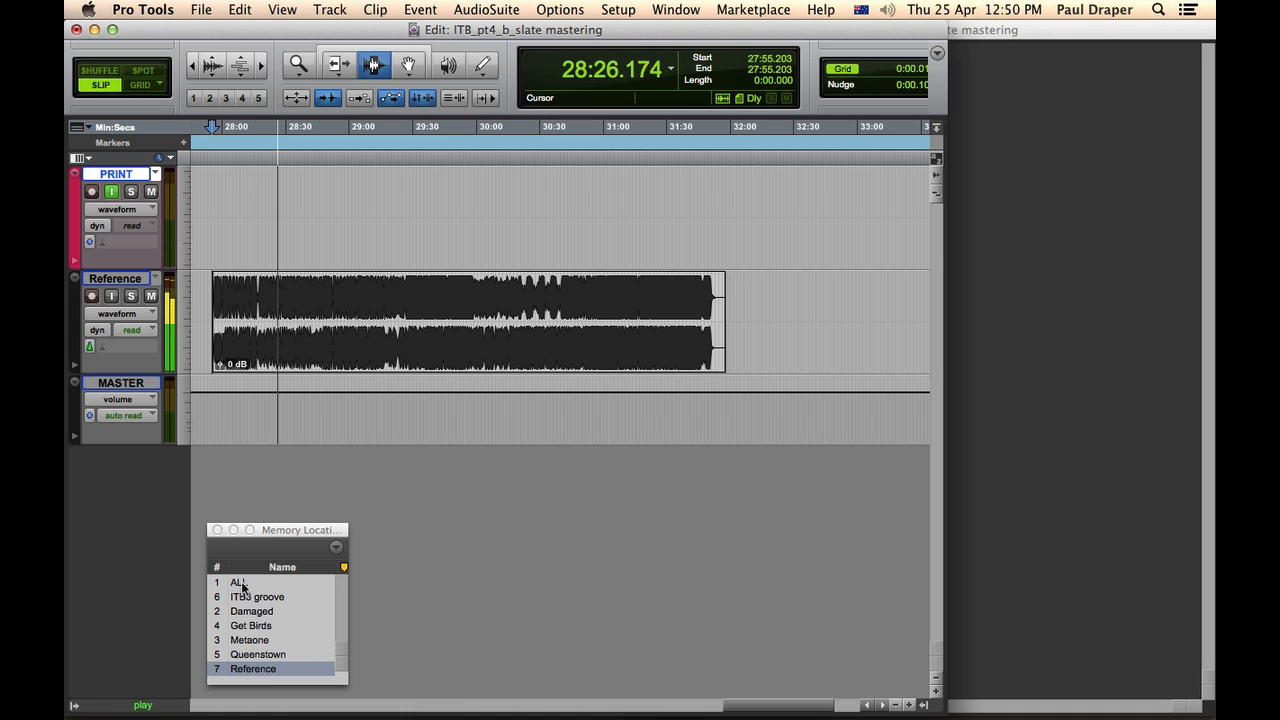
key("space")
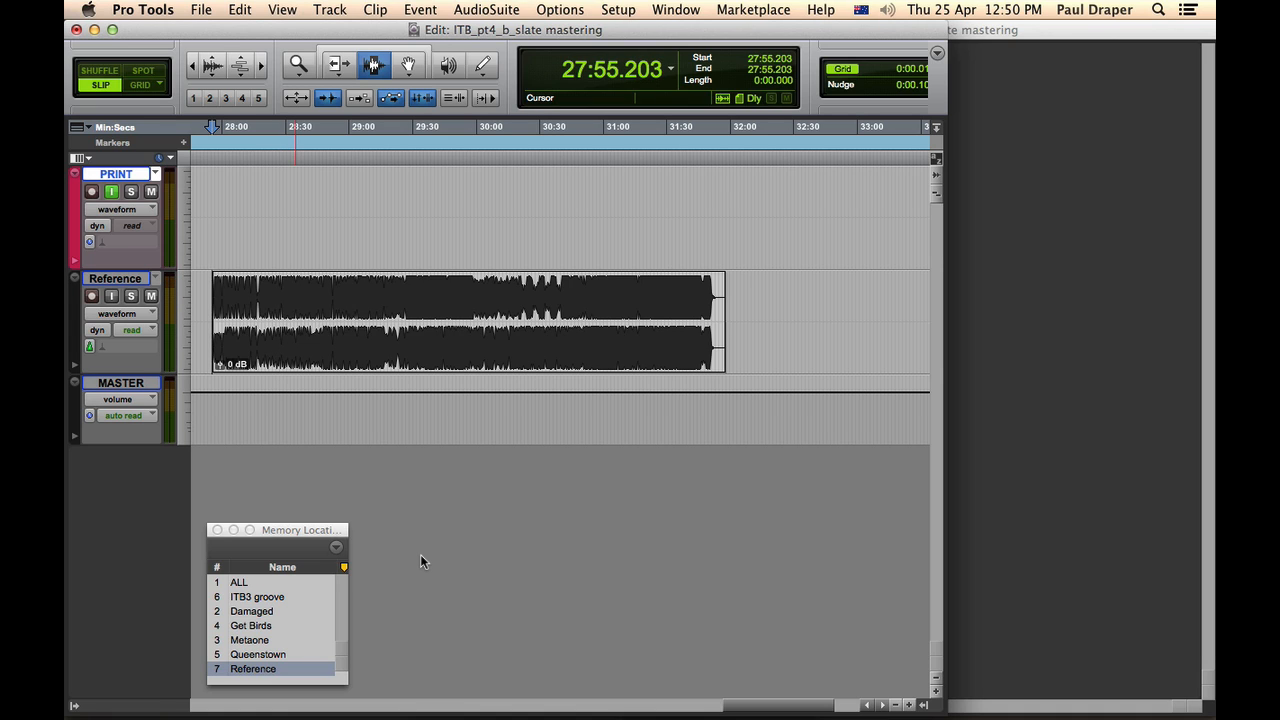
Switch to Chrome to view the Amazon page for Al Di Meola's Pursuit of Radical Rhapsody album.
key("super+Tab")
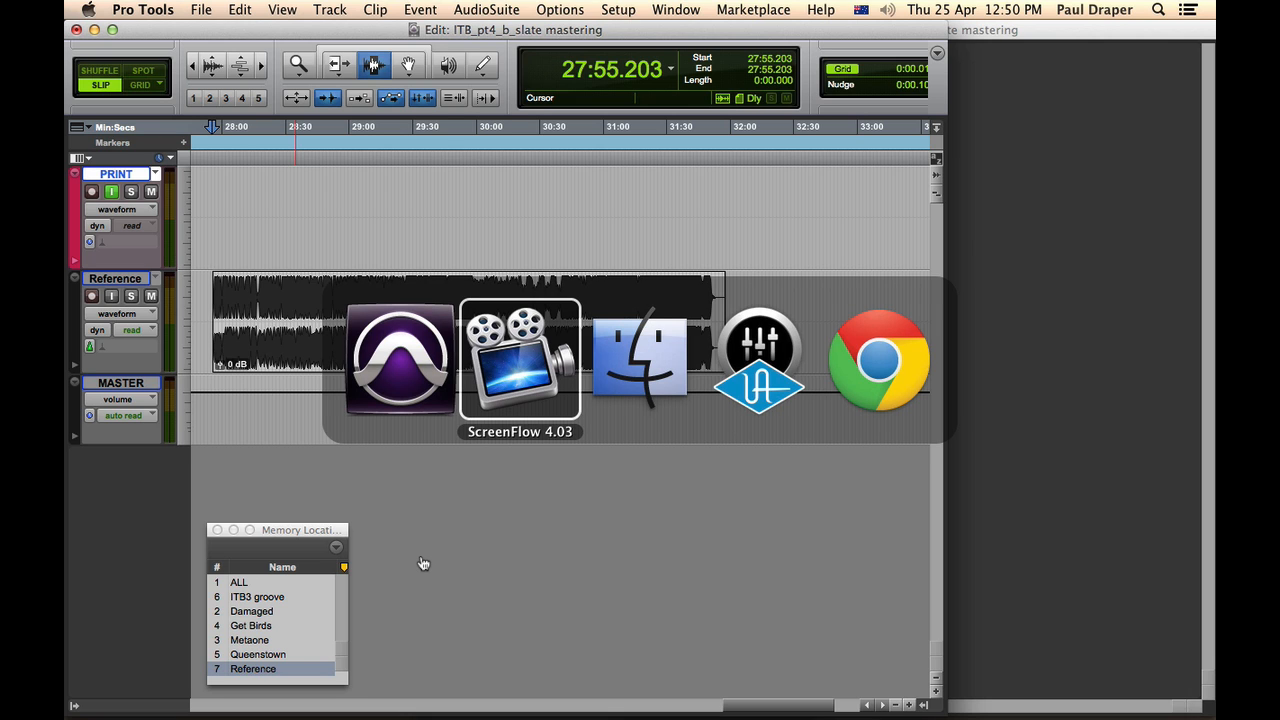
key("super+Tab")
key("super+Tab")
key("super+Tab")
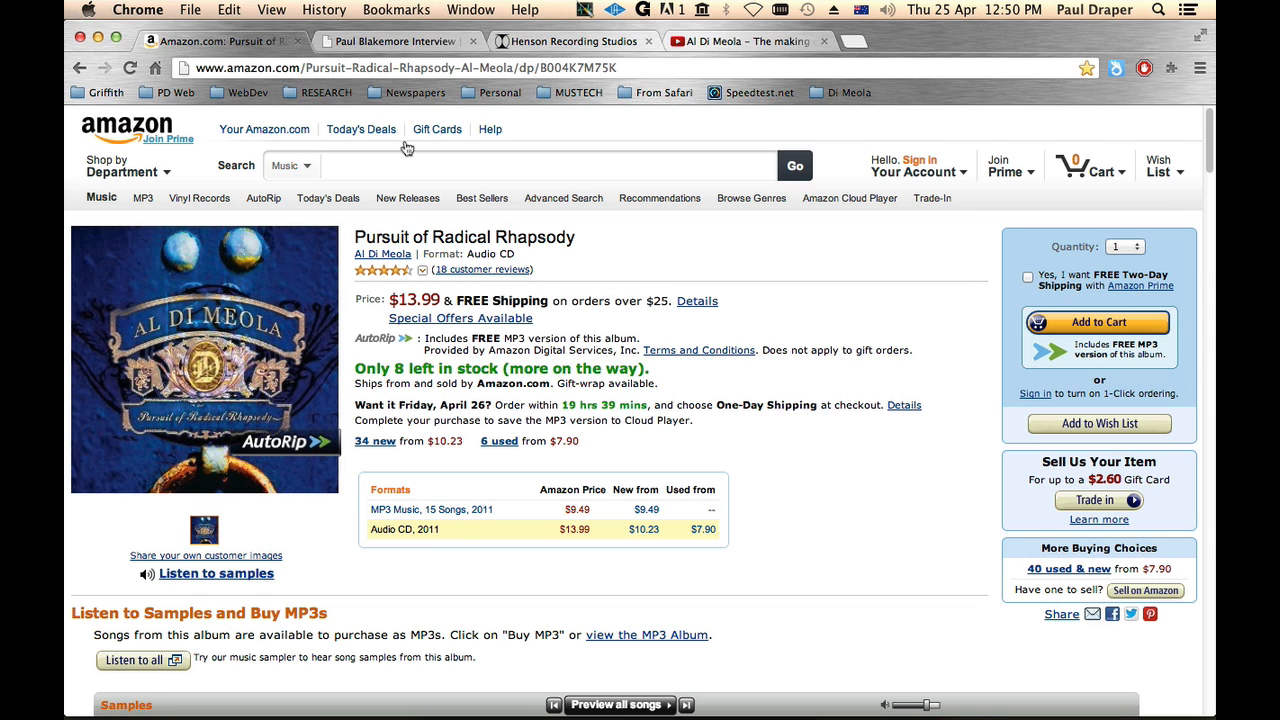
Look through the remaining browser pages: the Mix magazine mastering Q&A, the Henson Recording Studios site and the Al Di Meola YouTube video.
left_click(395, 40)
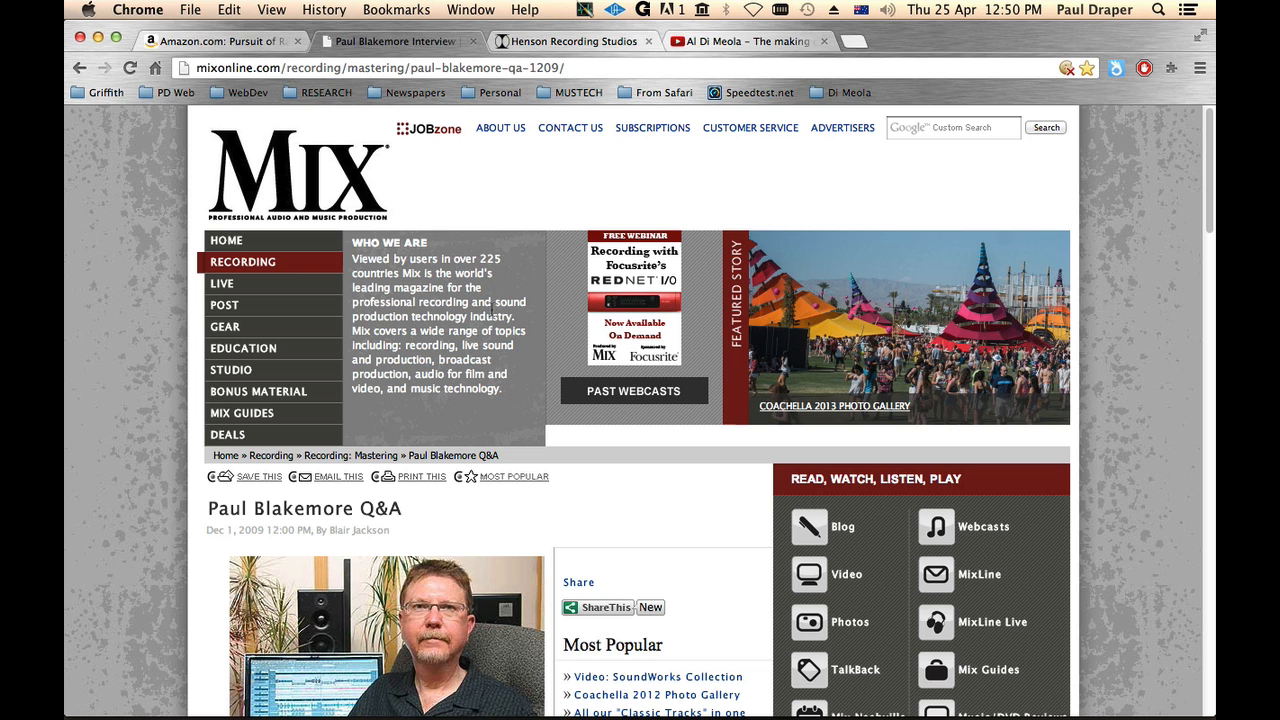
scroll(475, 366, "down", 1)
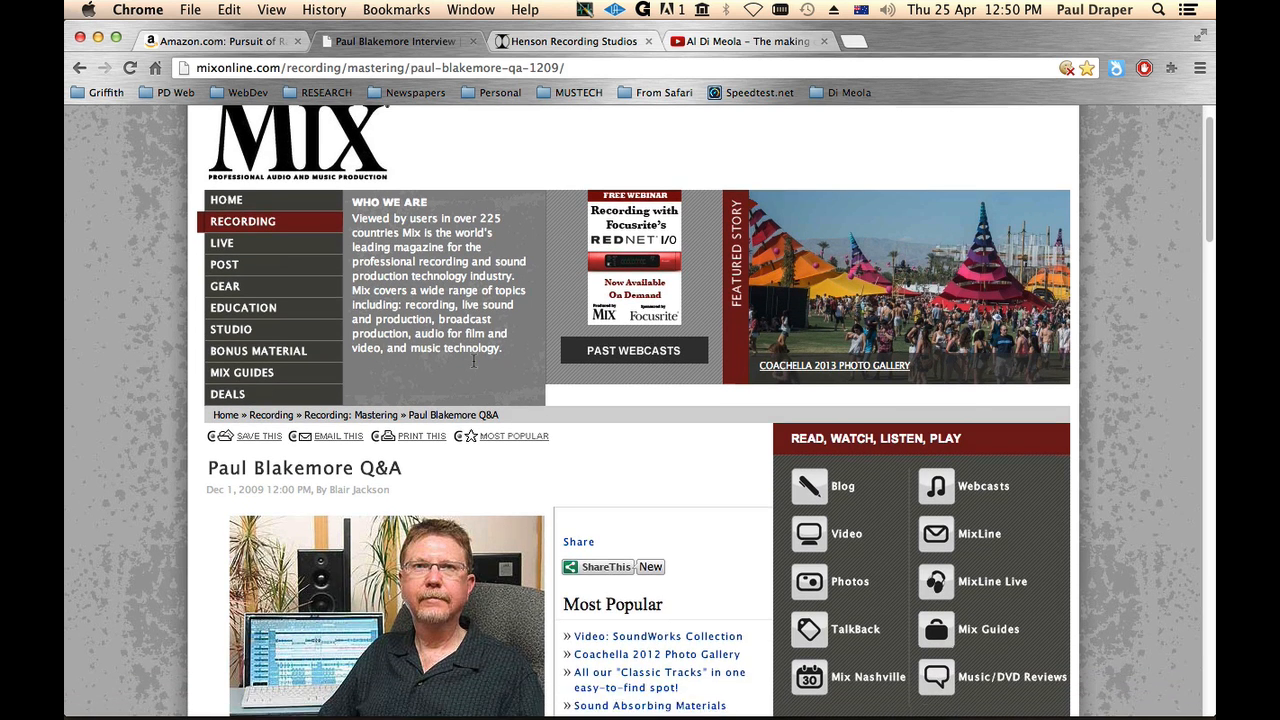
scroll(475, 366, "up", 1)
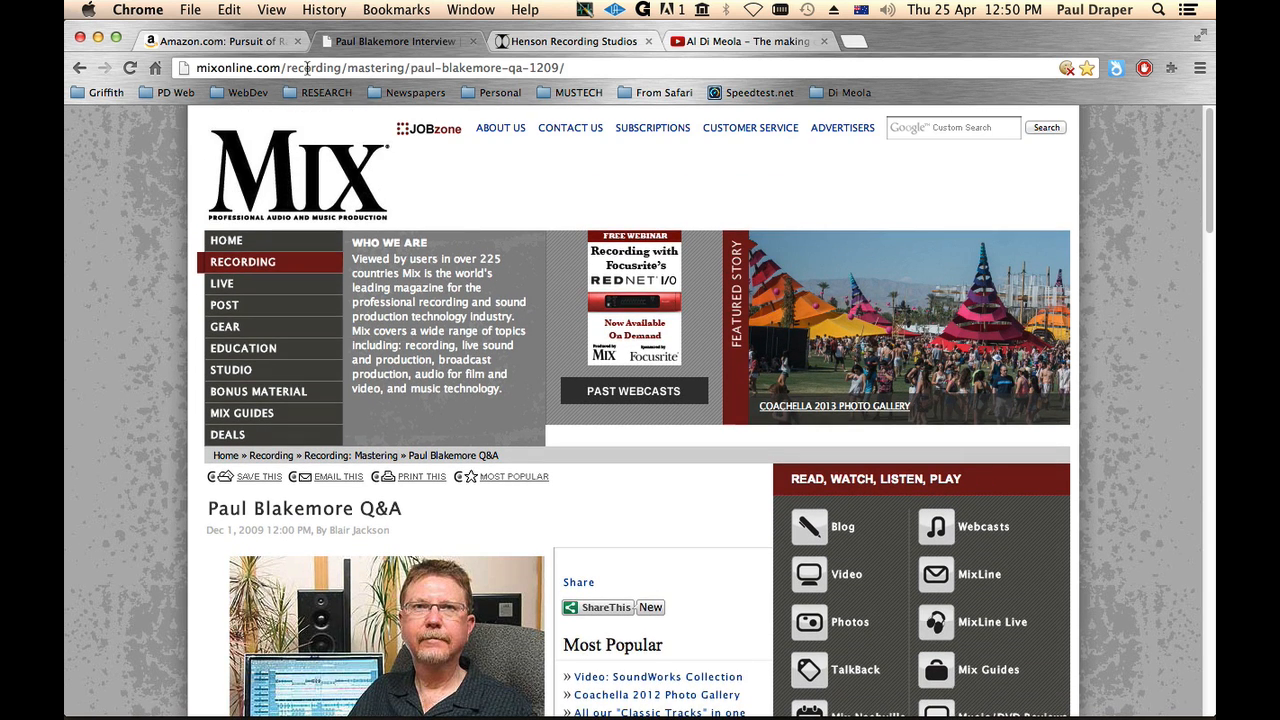
scroll(466, 226, "down", 6)
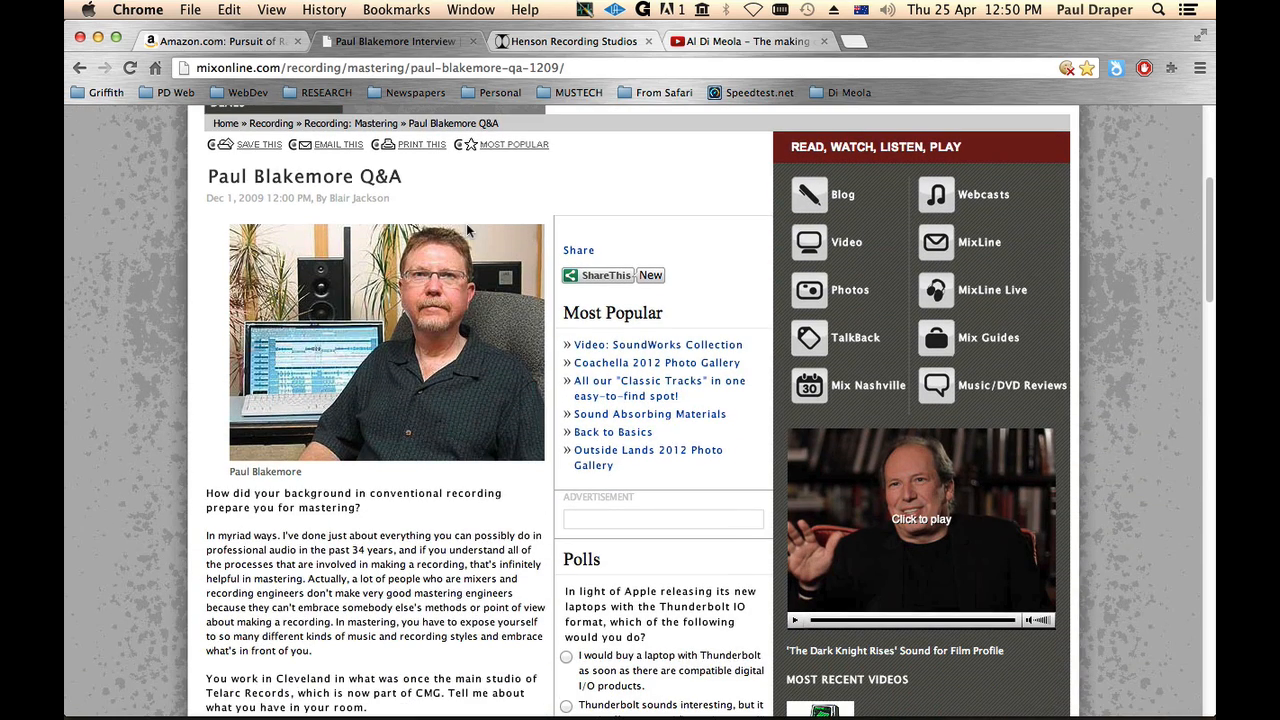
key("ctrl+Tab")
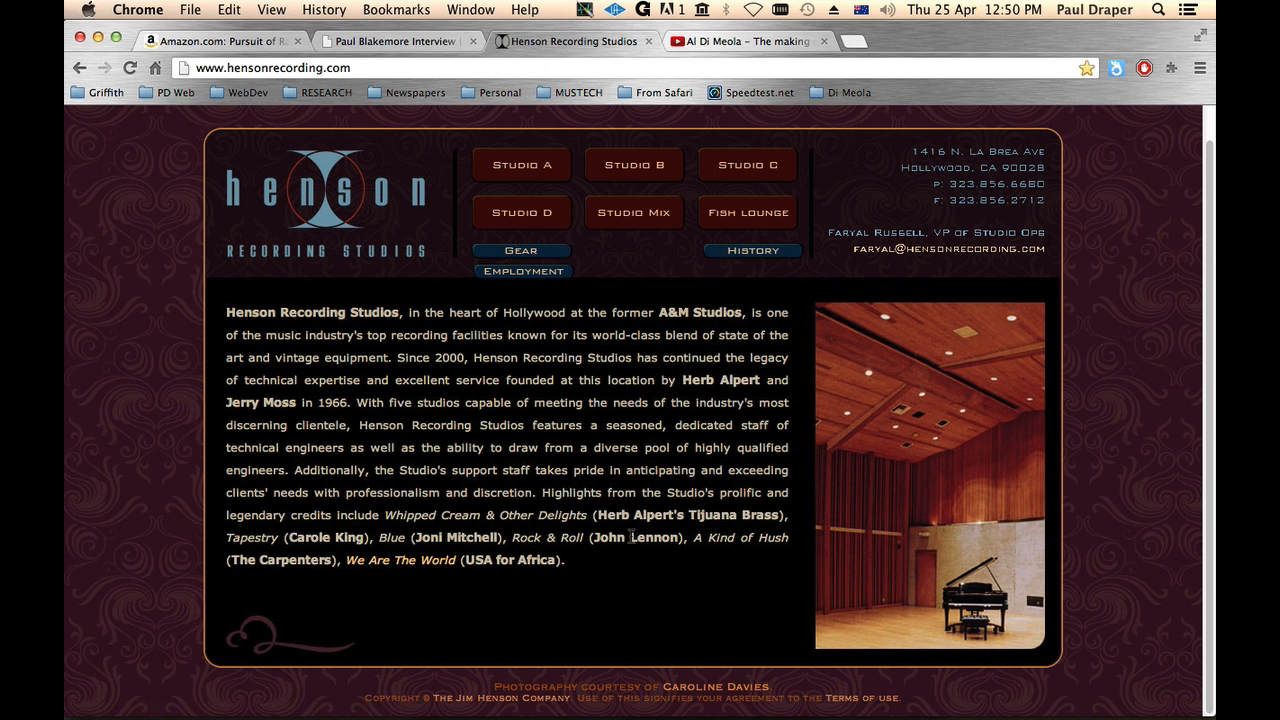
left_click(768, 40)
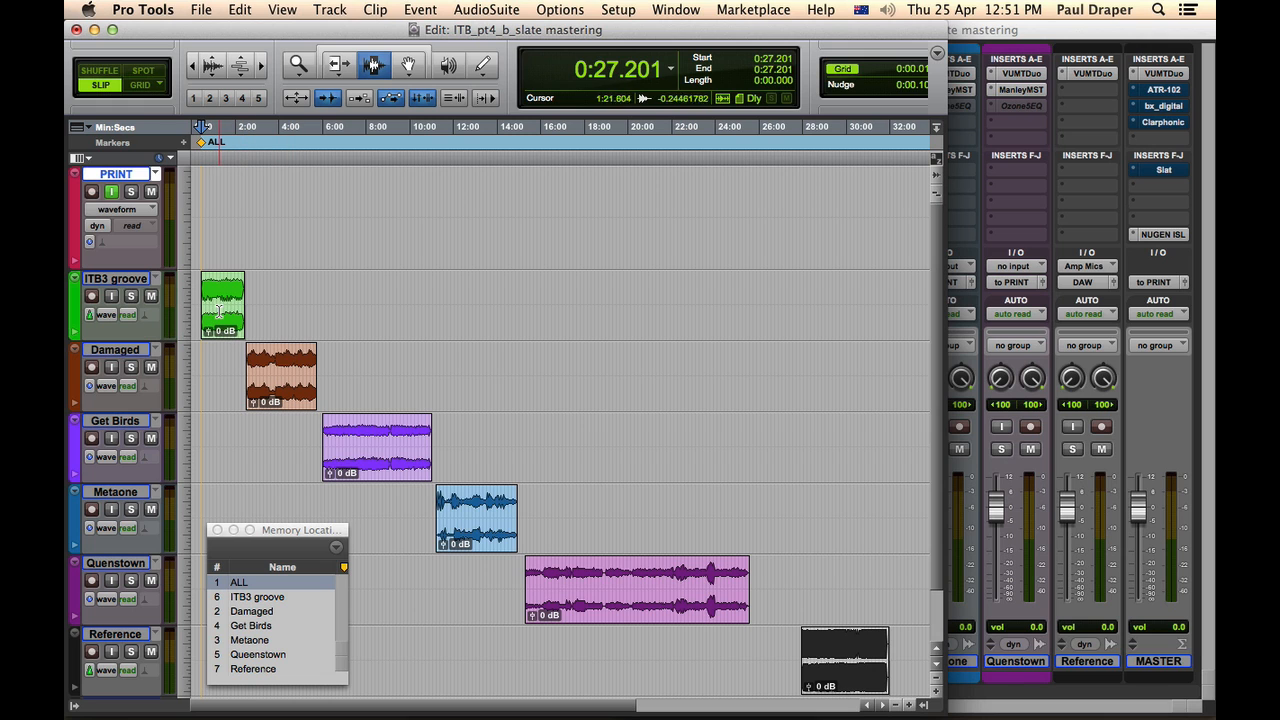
Place the edit cursor at about 0:49 in the ITB3 groove clip and open that track's Manley Massive Passive equalizer from the Mix window.
left_click(211, 296)
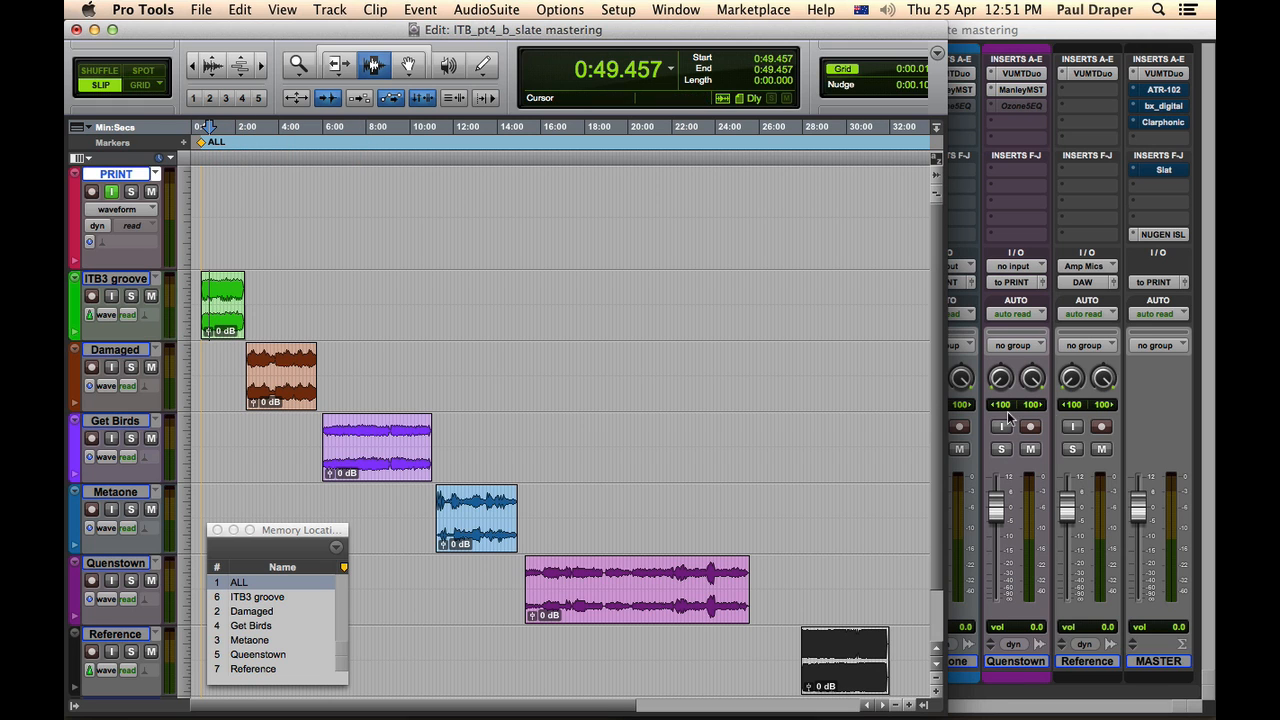
left_click(1176, 400)
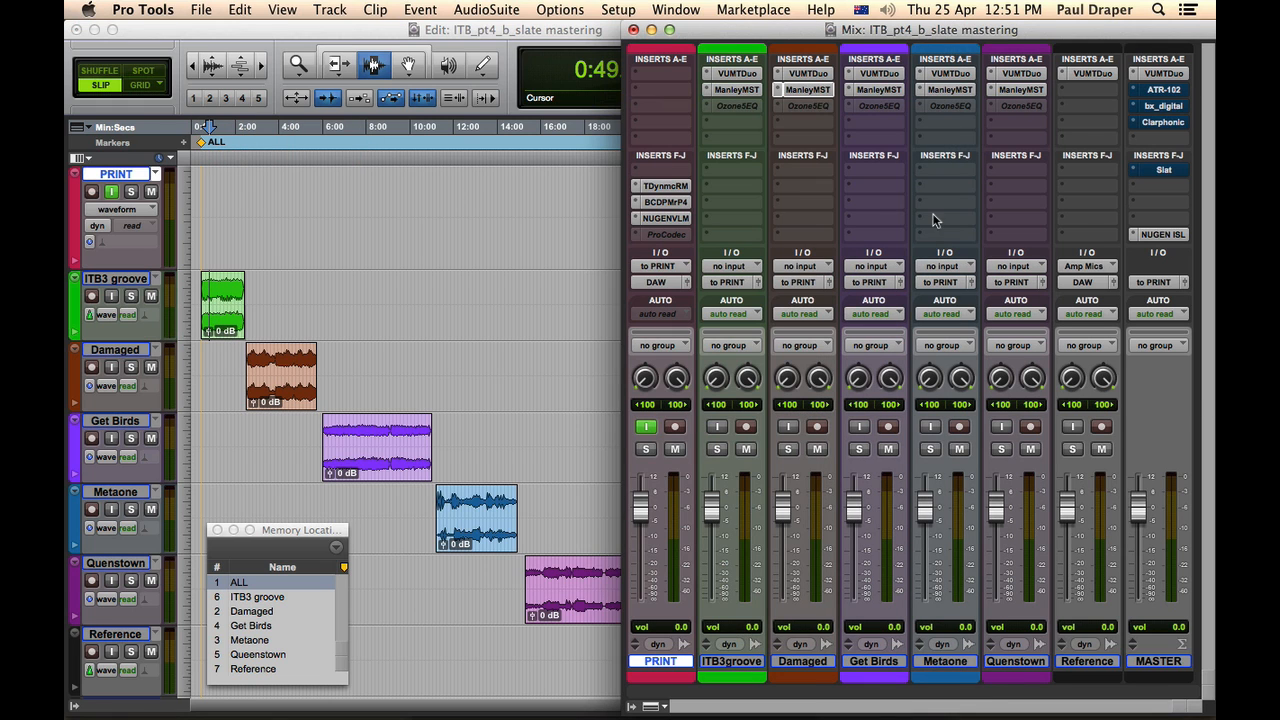
left_click(737, 90)
left_click_drag(717, 239, 737, 213)
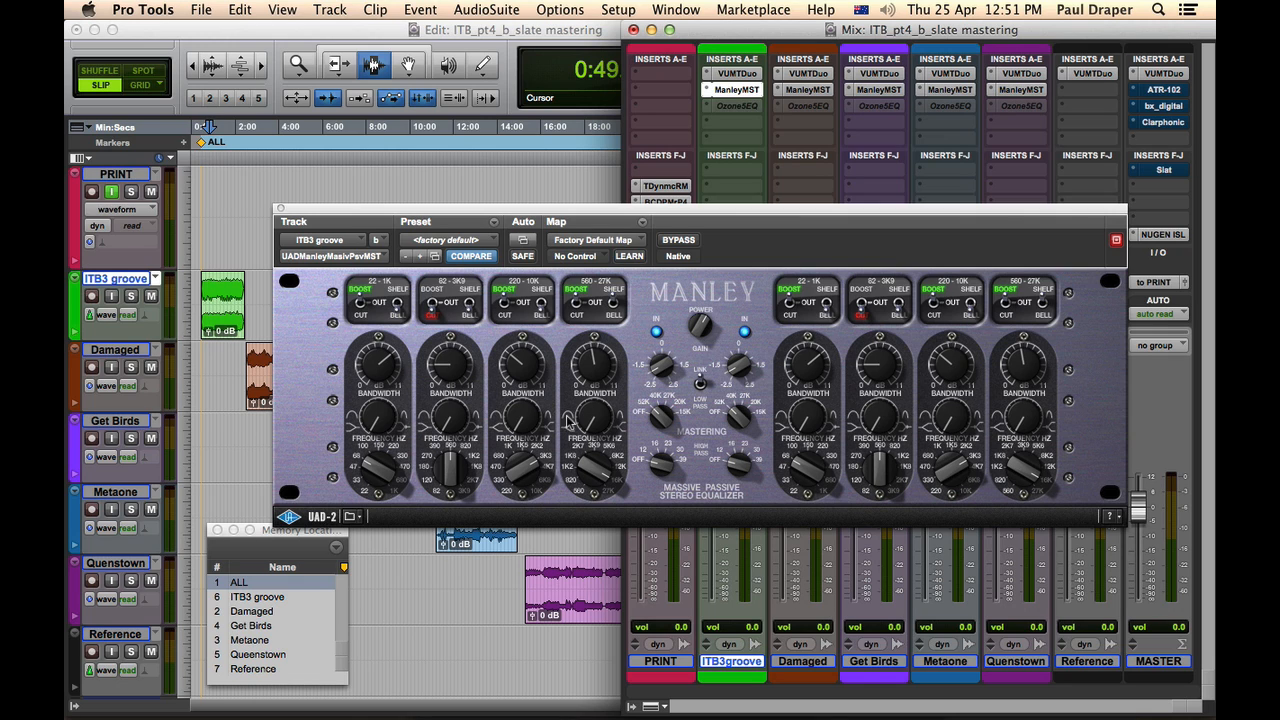
Adjust the gain of the 82-3K9 band on the ITB3 groove track's Manley Massive Passive equalizer and close the plug-in.
left_click_drag(382, 370, 381, 362)
left_click_drag(389, 362, 446, 329)
left_click_drag(458, 351, 442, 378)
key("space")
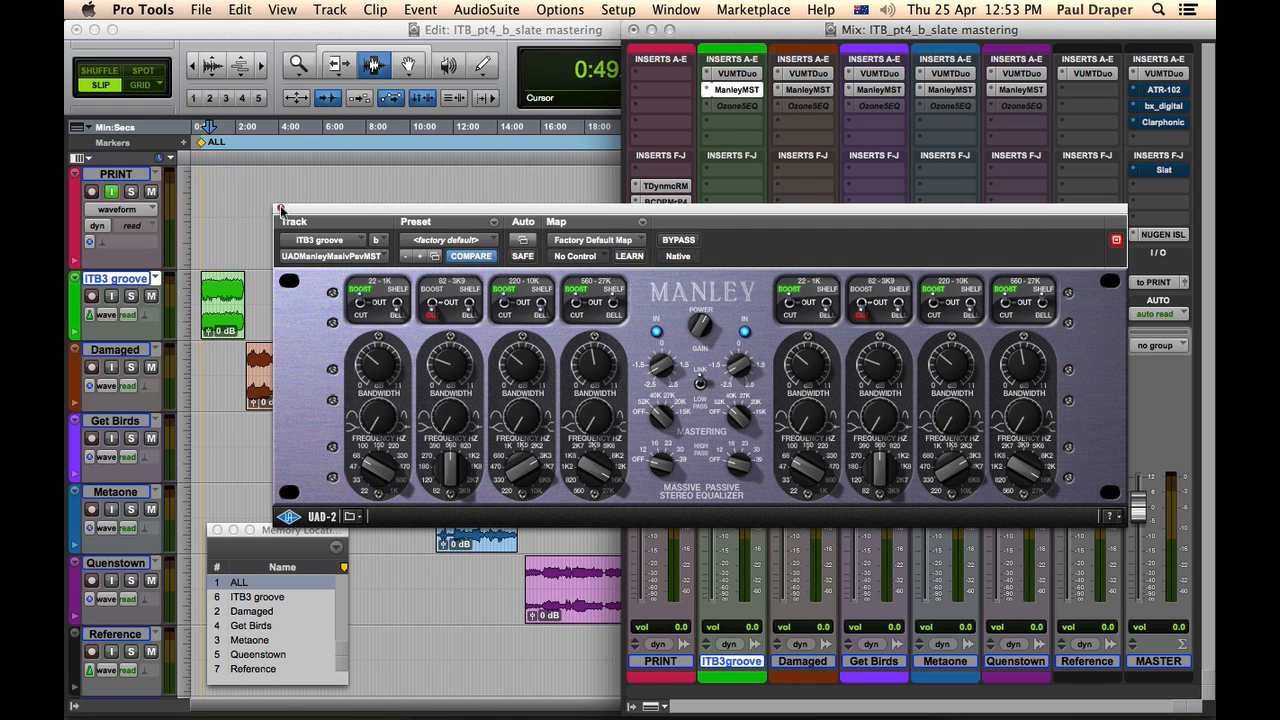
left_click(281, 208)
Inspect the Manley Massive Passive equalizer settings on the Get Birds track and close the plug-in.
left_click(873, 89)
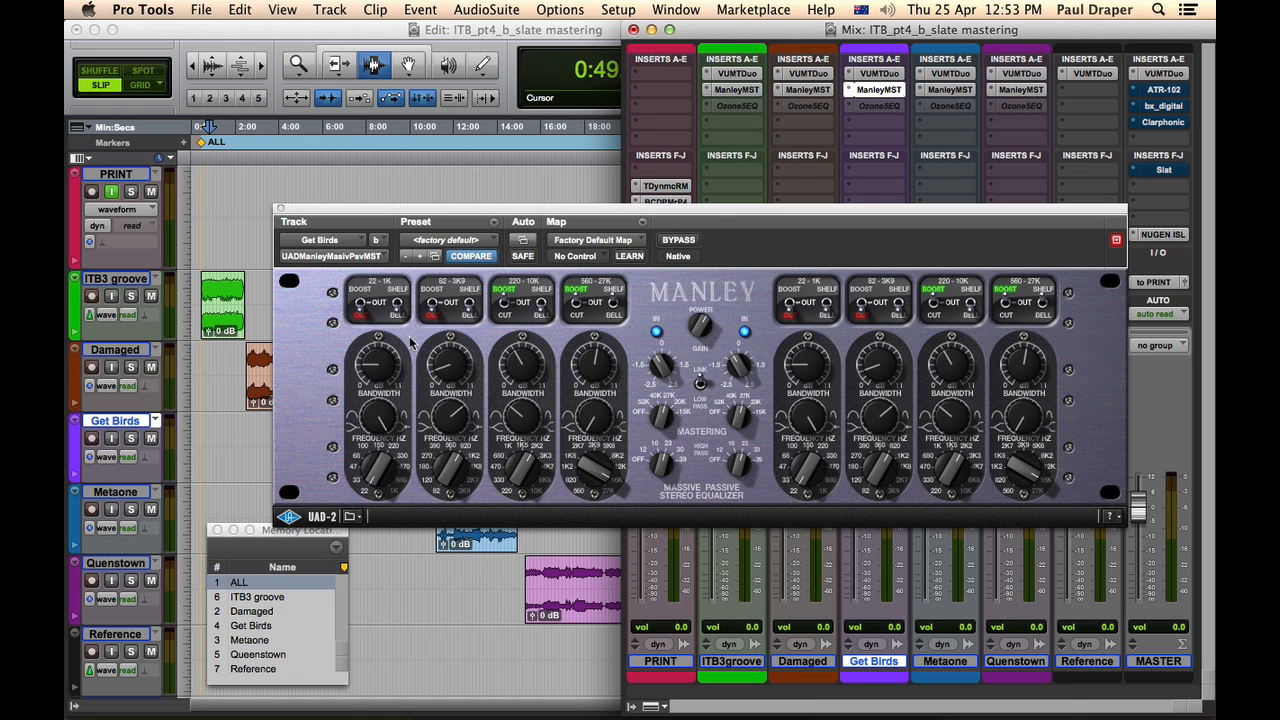
left_click(281, 209)
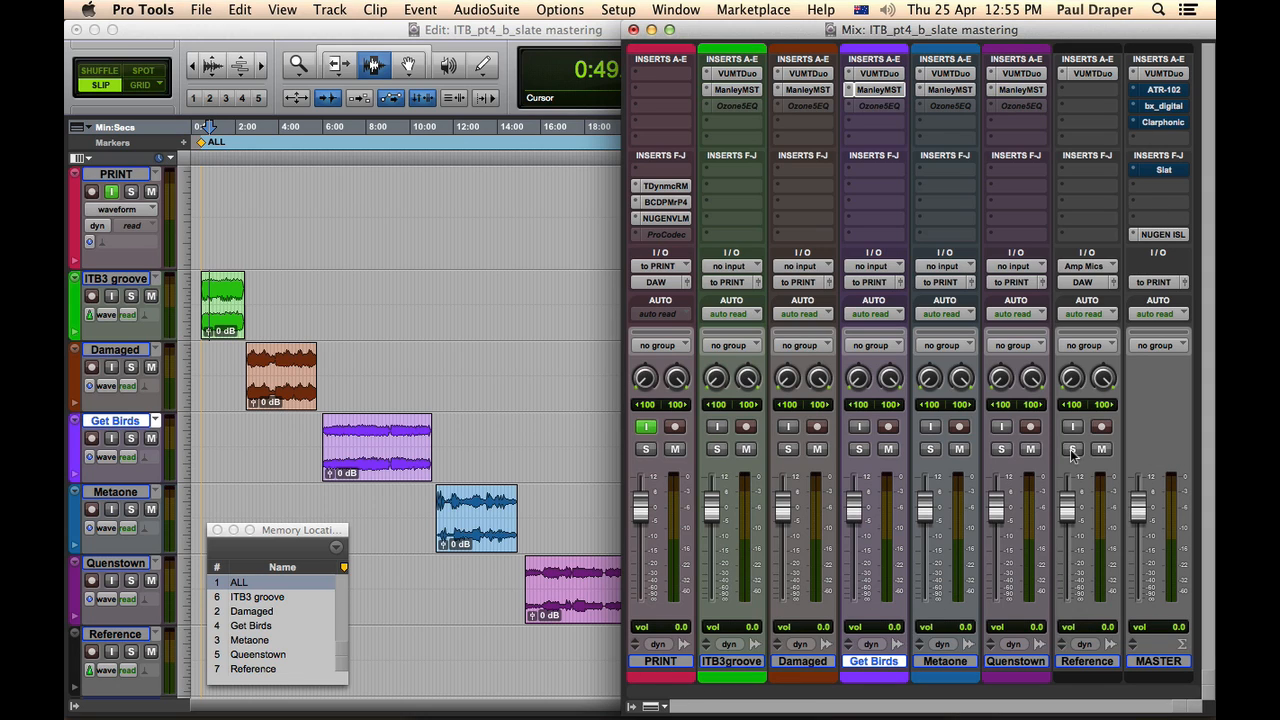
Open the Ampex ATR-102 on the MASTER track, reposition its window, and show and hide its hidden calibration controls.
left_click(1163, 89)
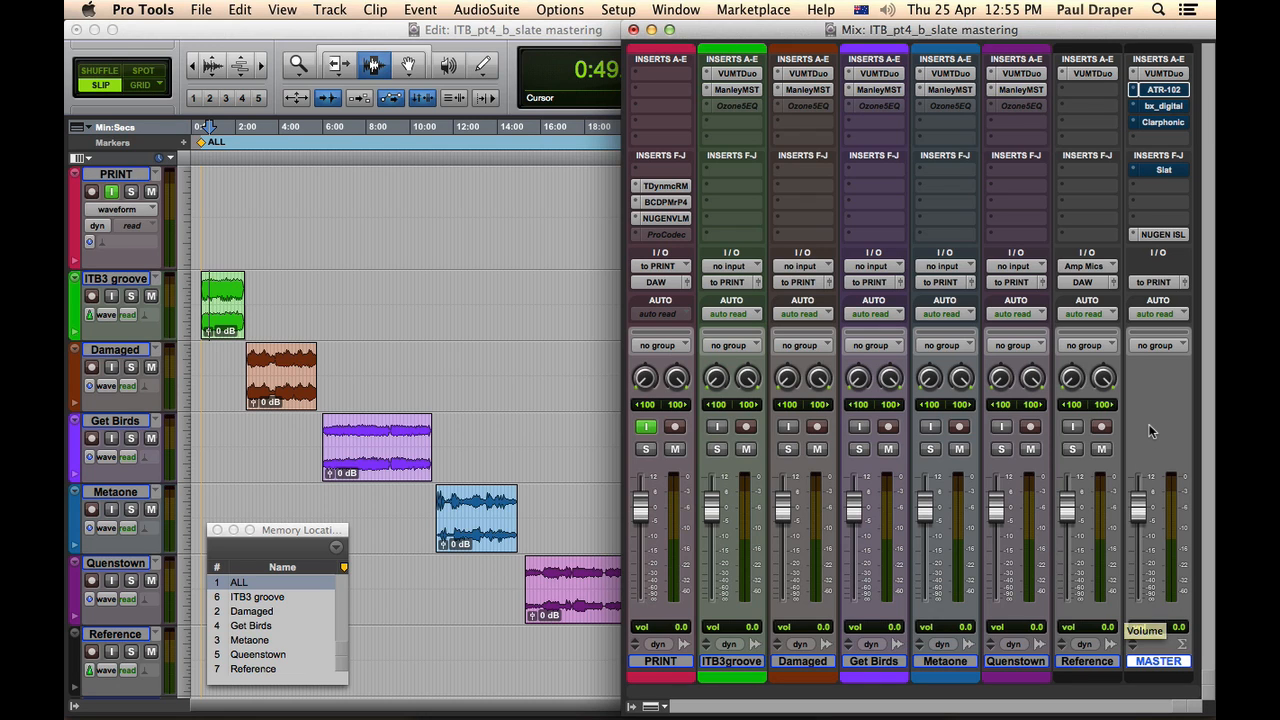
left_click(1155, 90)
left_click_drag(710, 220, 952, 98)
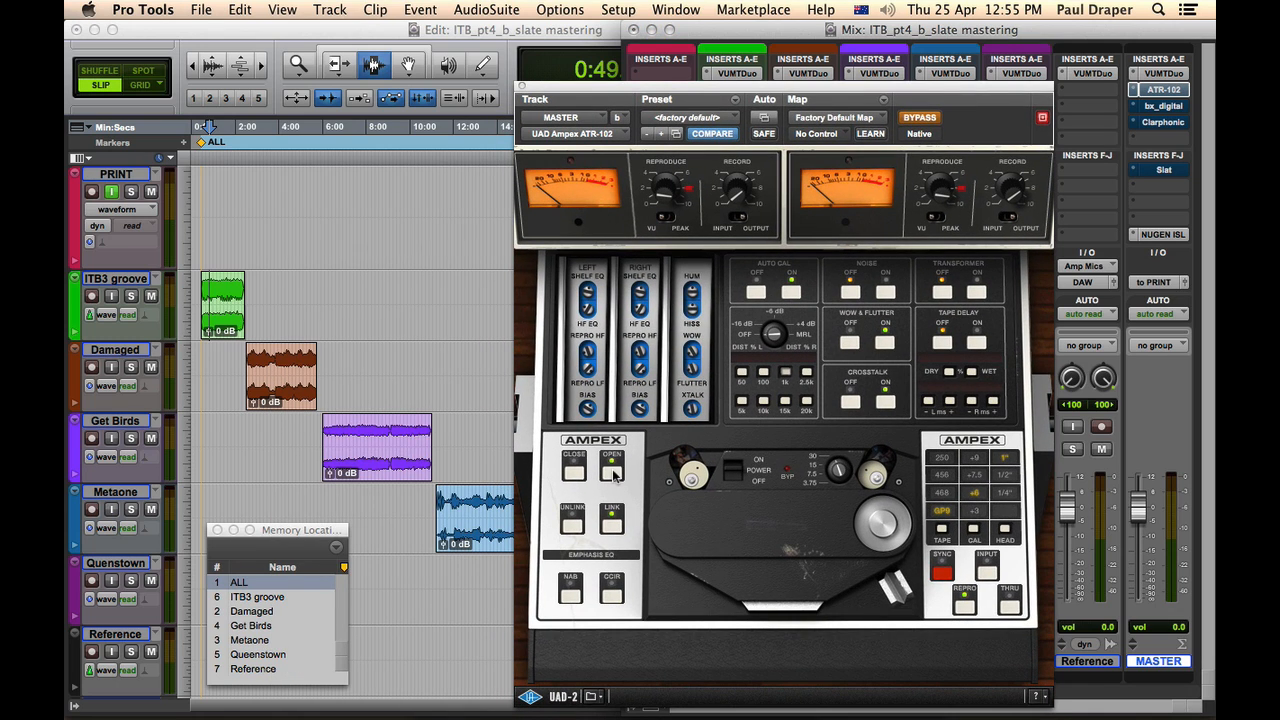
left_click(574, 476)
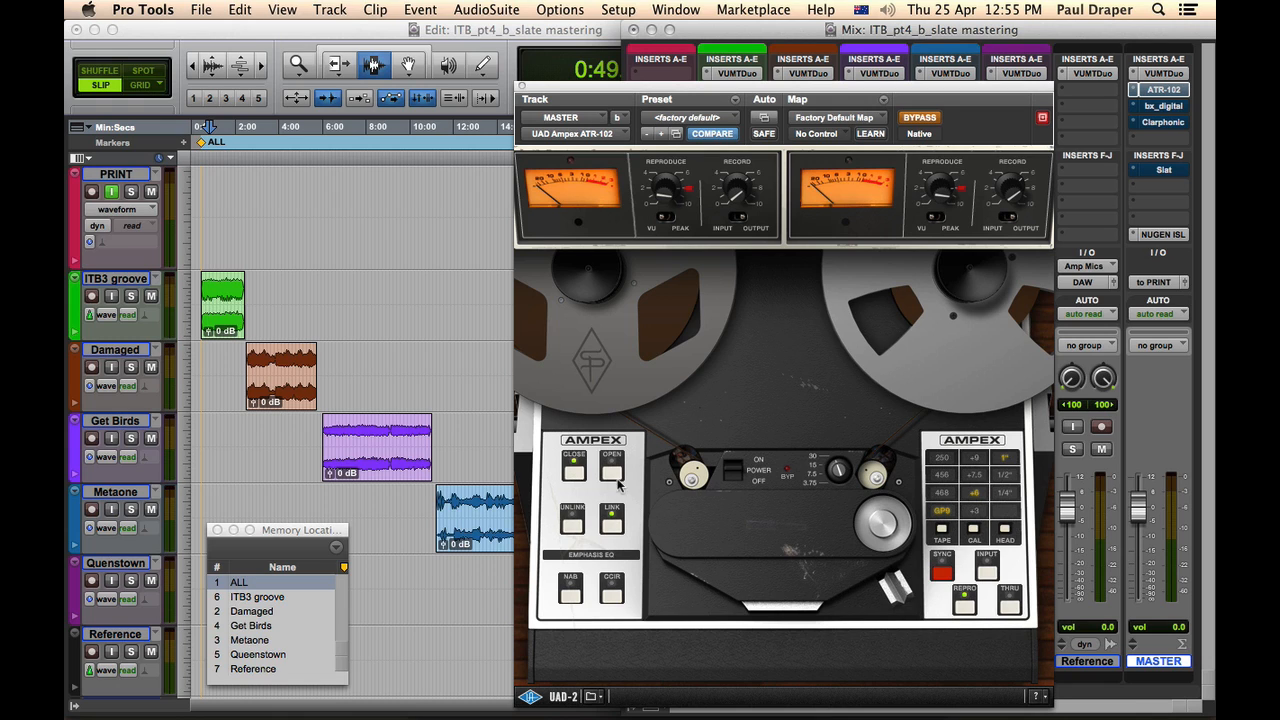
left_click(612, 472)
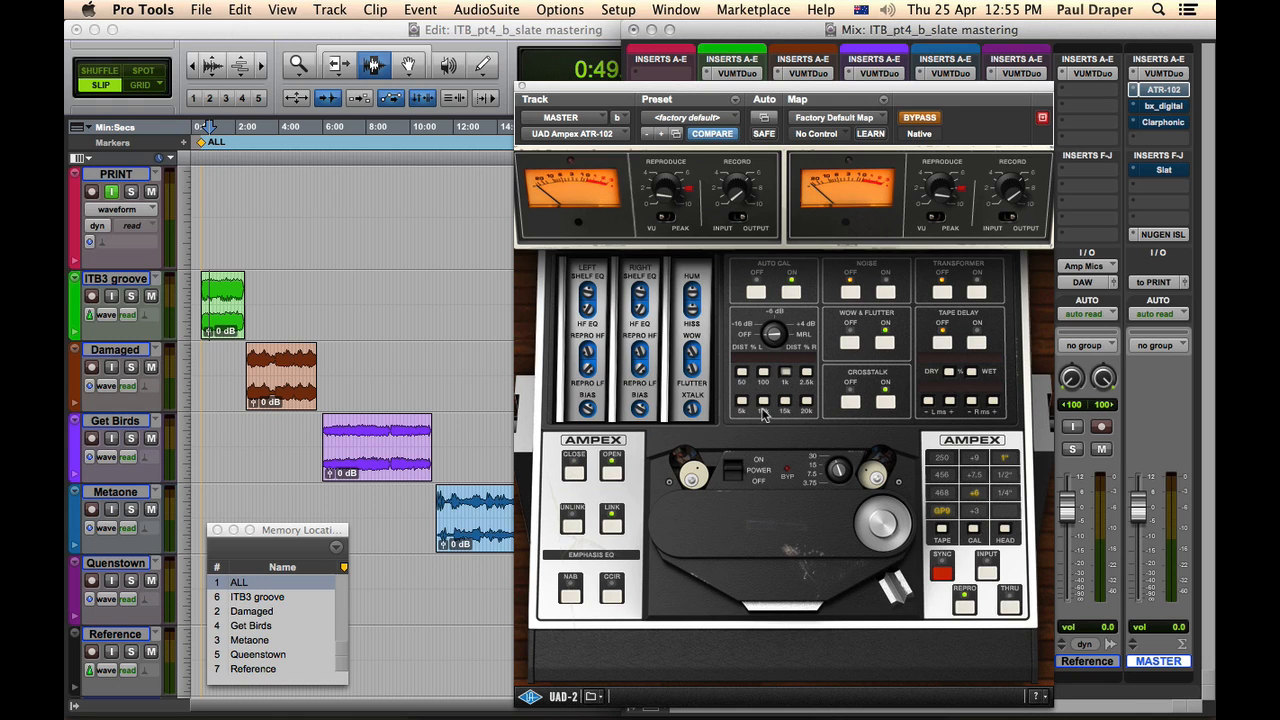
left_click(576, 474)
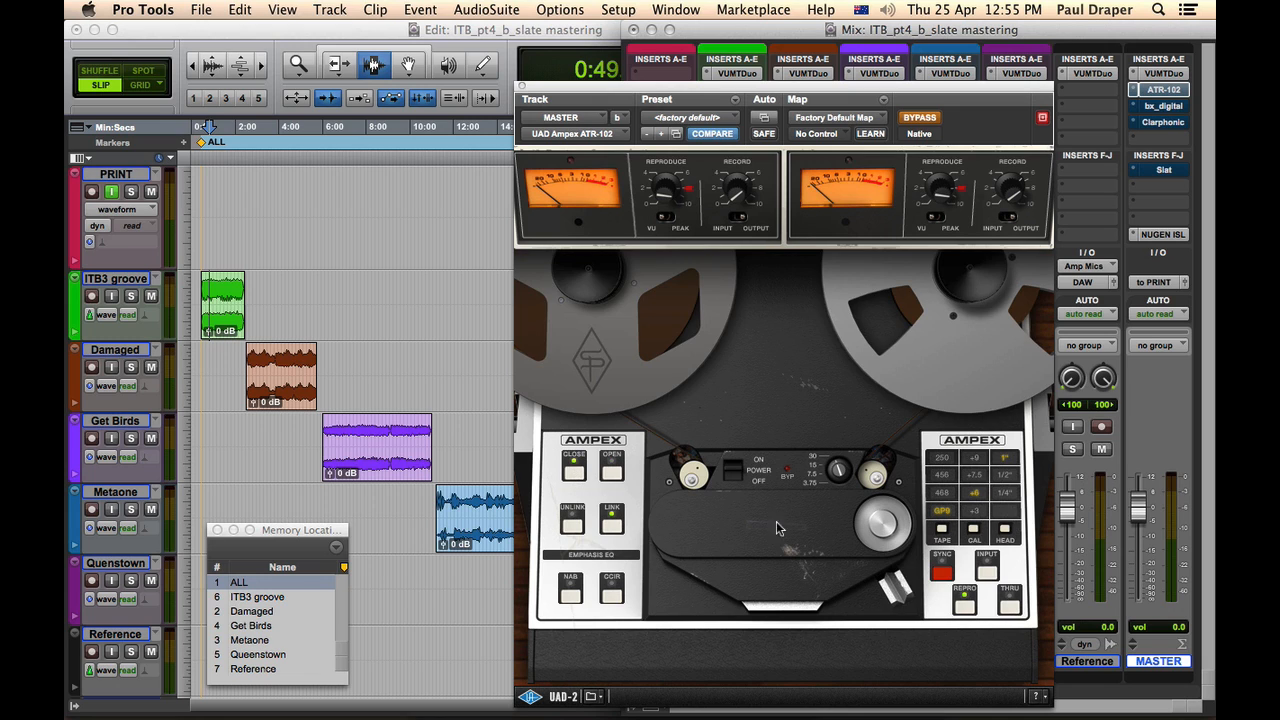
Browse the ATR-102's Saturation and FX and mastering preset folders, reveal the full preset names, and cancel without loading one.
left_click(592, 696)
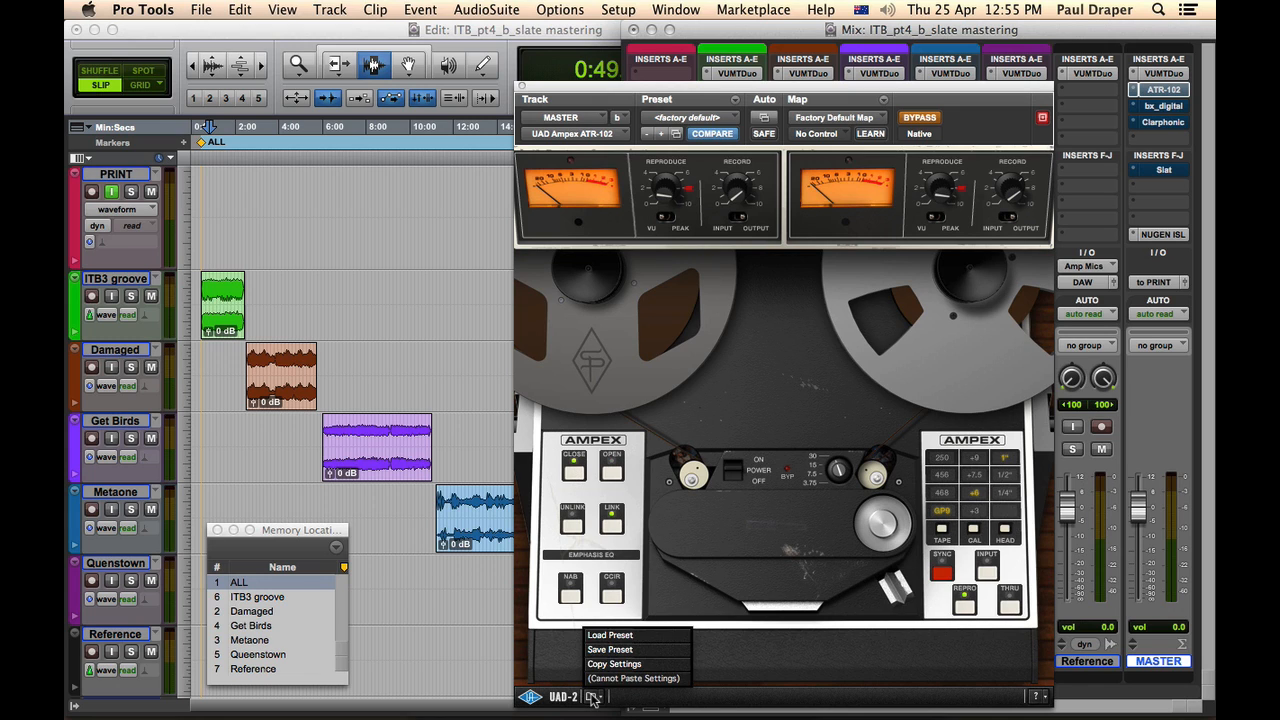
left_click(614, 638)
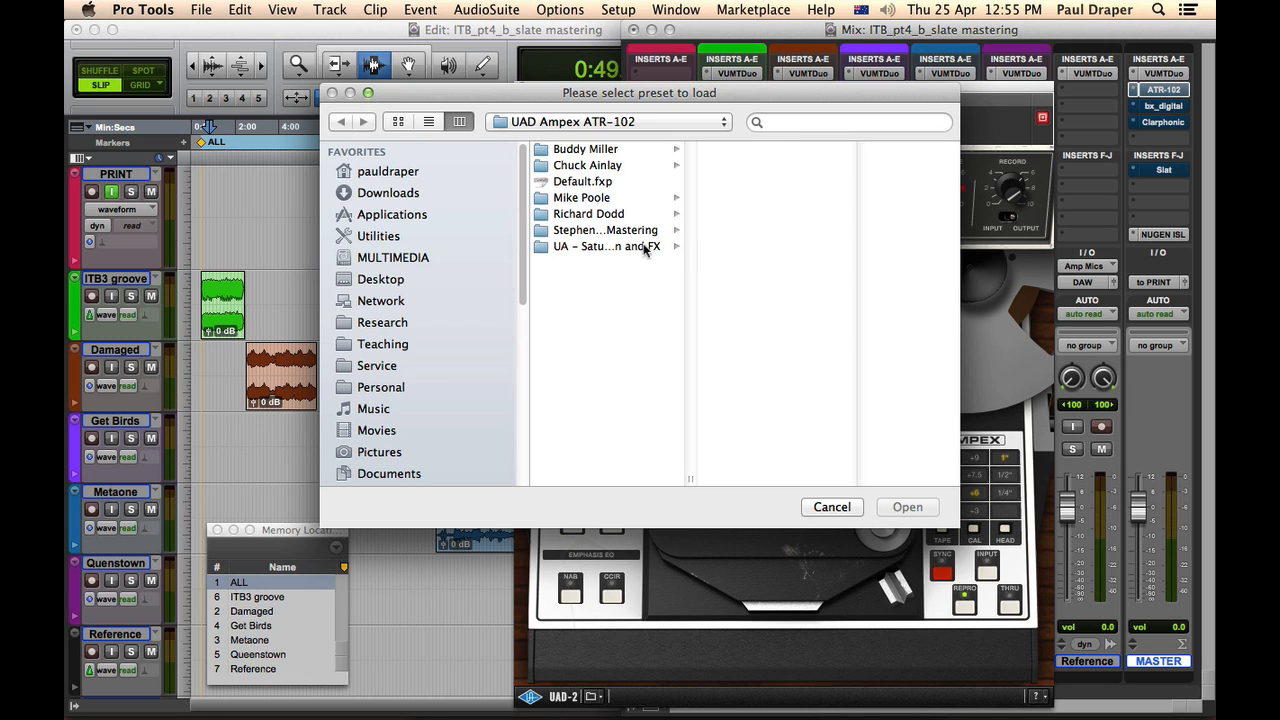
left_click(604, 245)
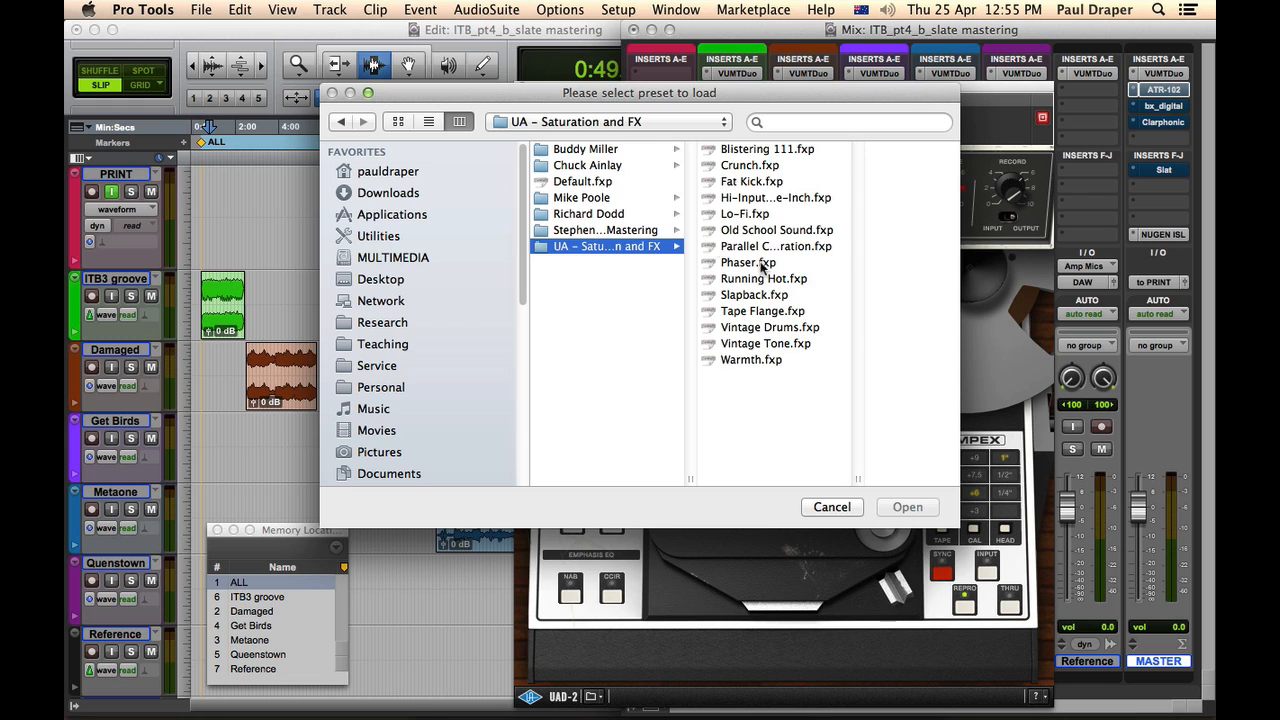
left_click(628, 231)
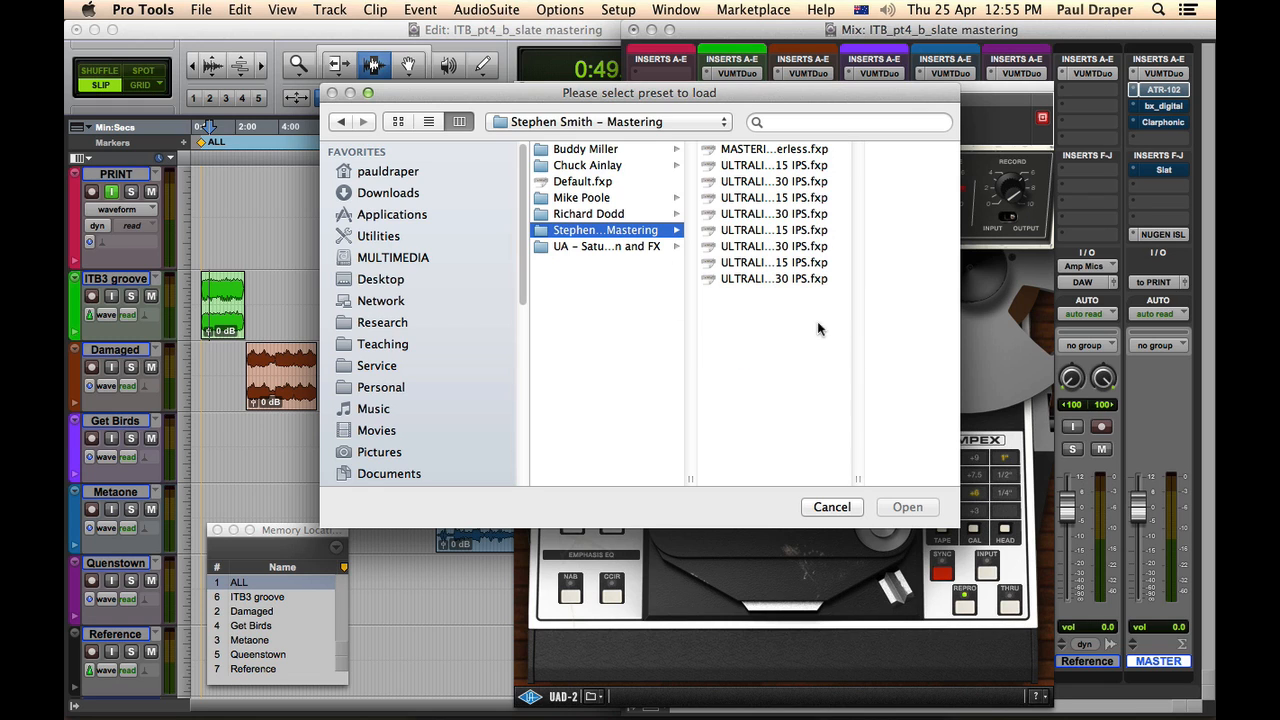
double_click(855, 478)
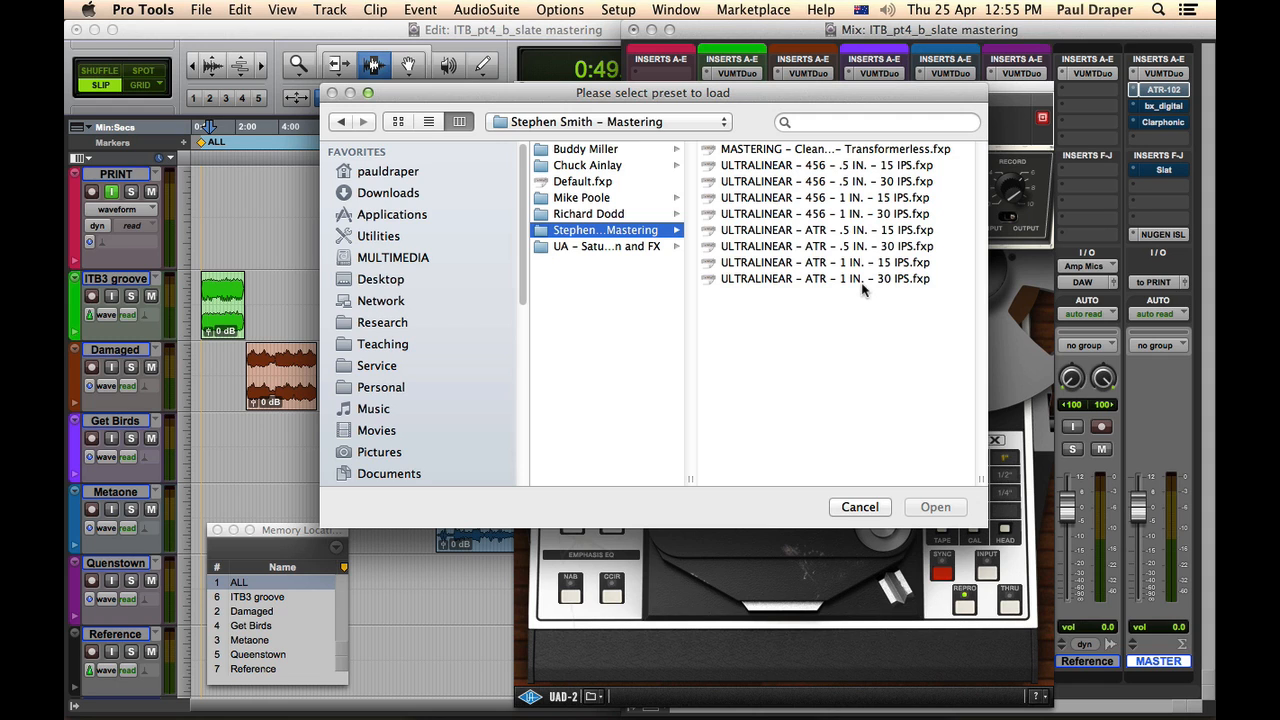
left_click(860, 507)
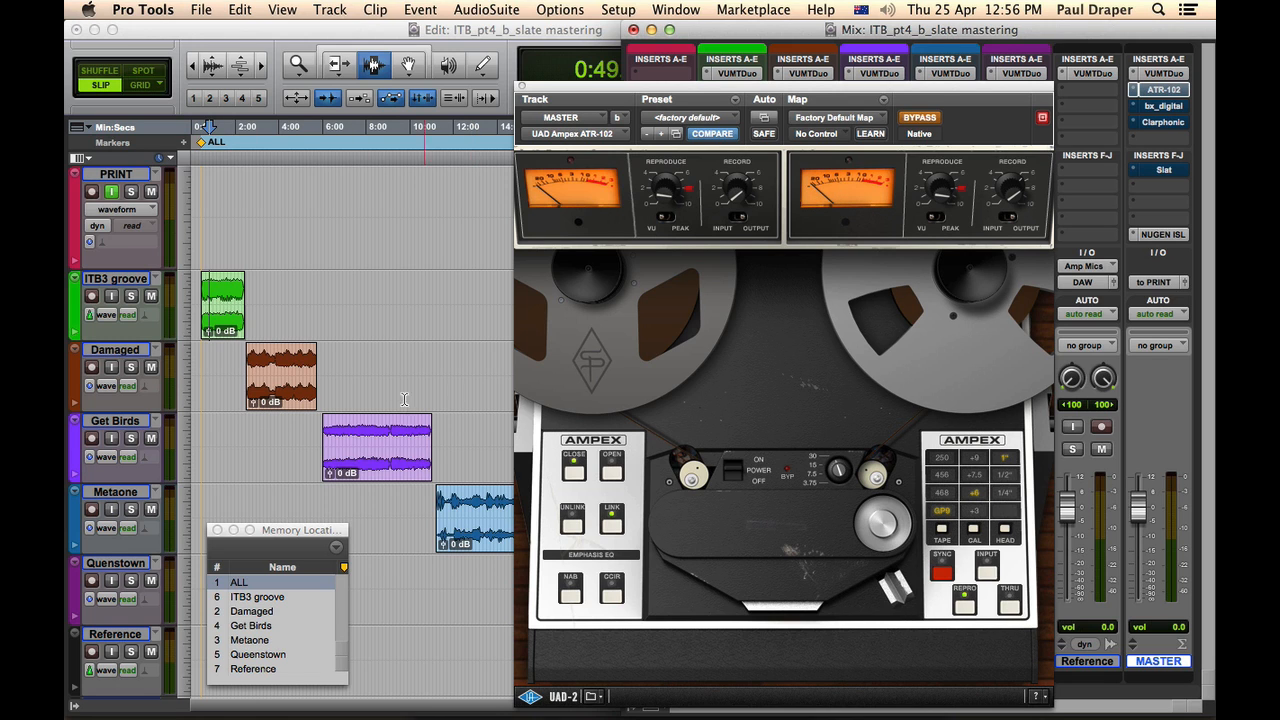
Audition the Damaged clip from about 4:17, compare the ATR-102 bypassed and active, leave it active and stop playback.
left_click(285, 373)
key("space")
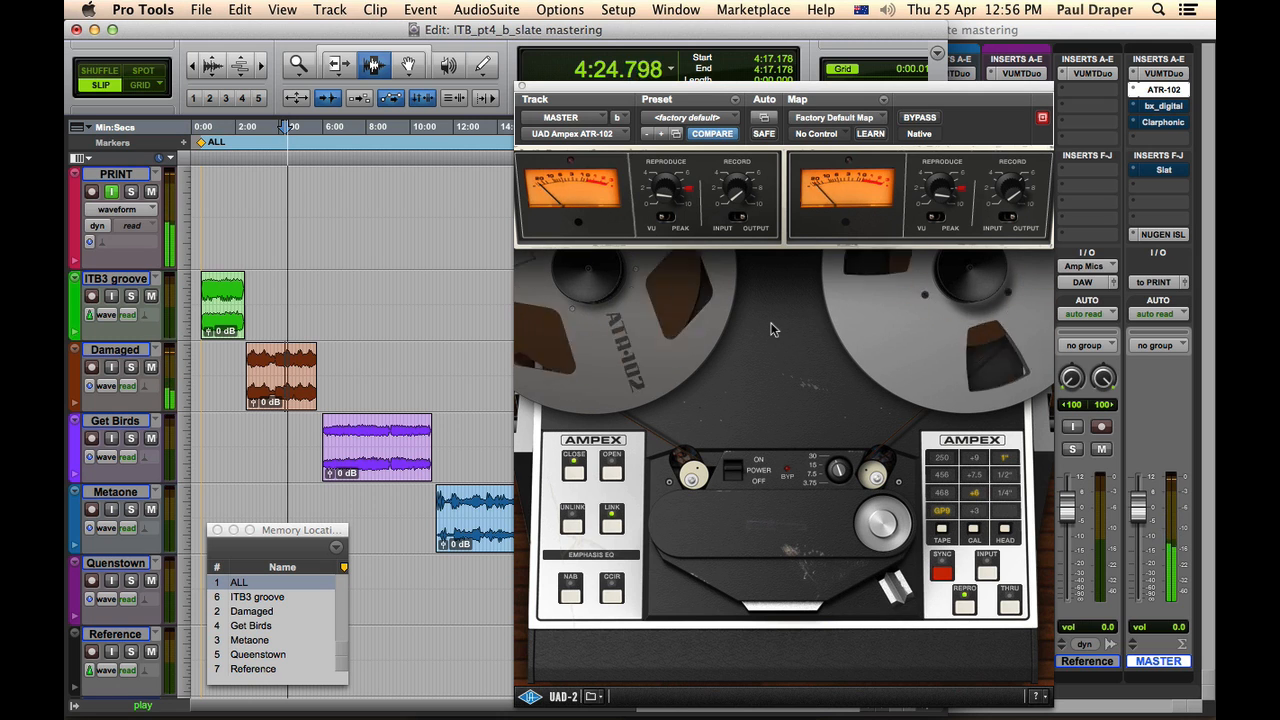
left_click(920, 118)
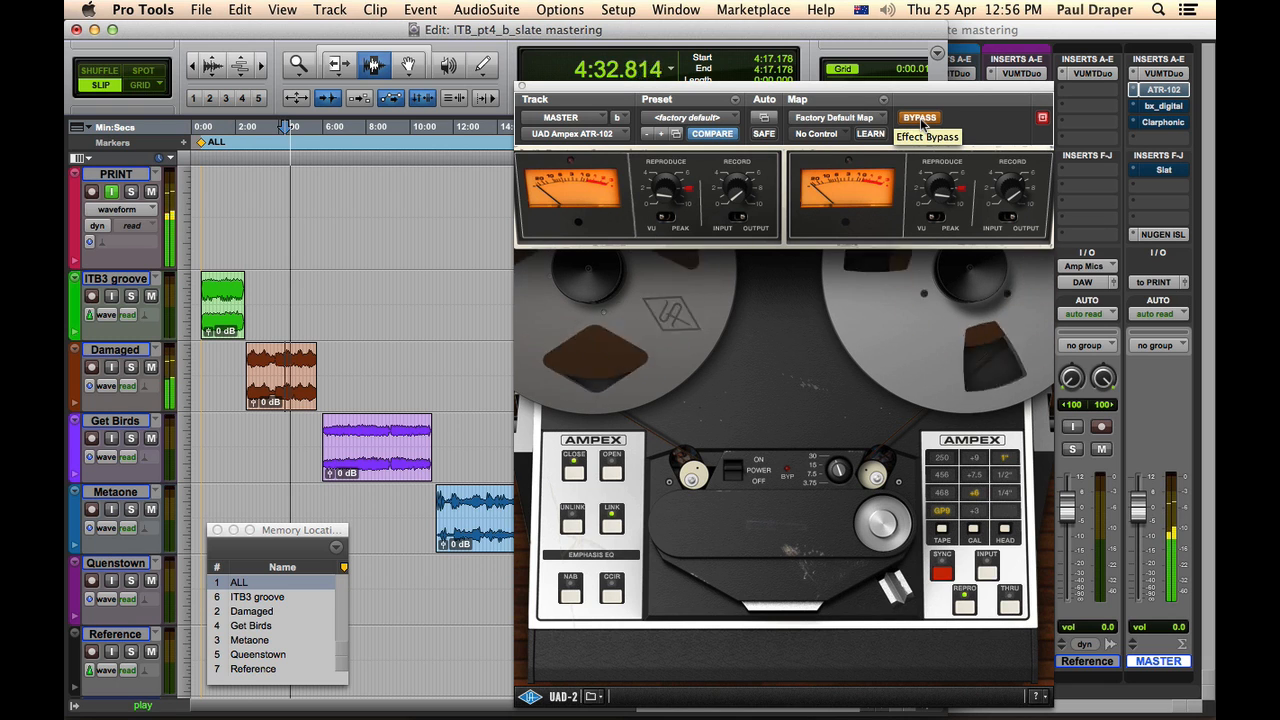
left_click(920, 118)
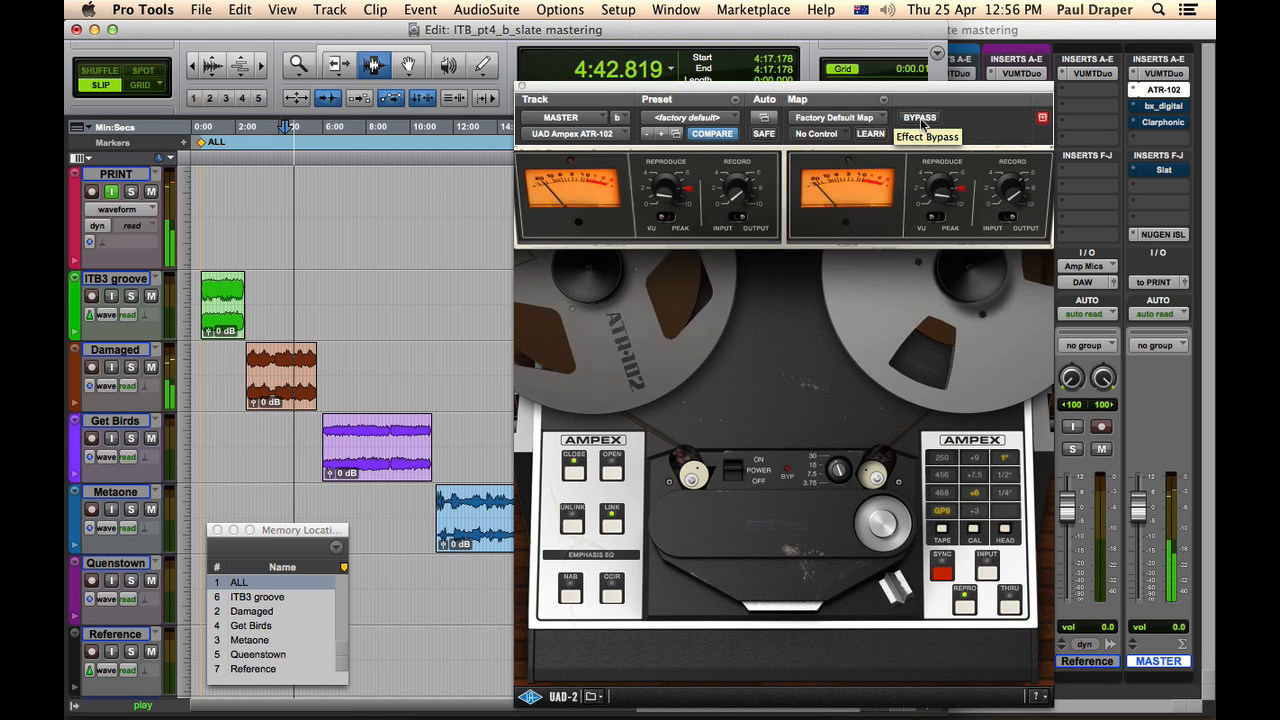
key("space")
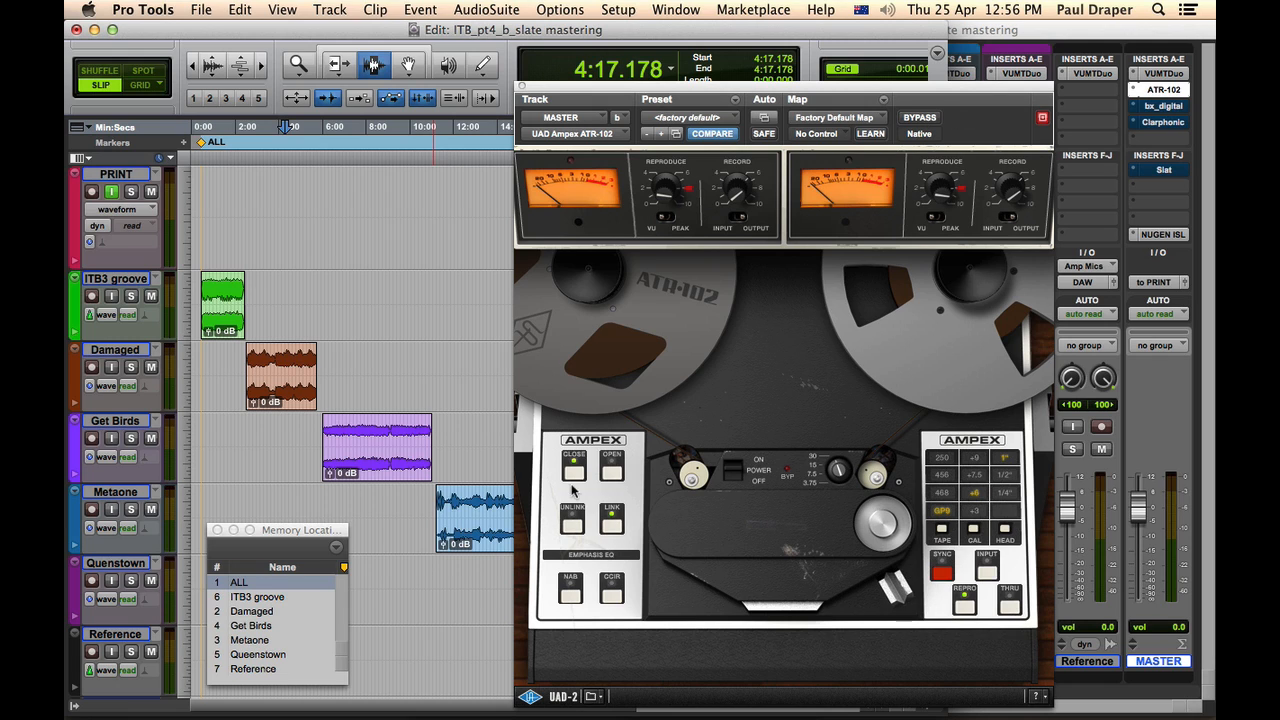
Examine the ATR-102's noise, wow and flutter and crosstalk controls, close the plug-in and bring the Mix window forward.
left_click(611, 474)
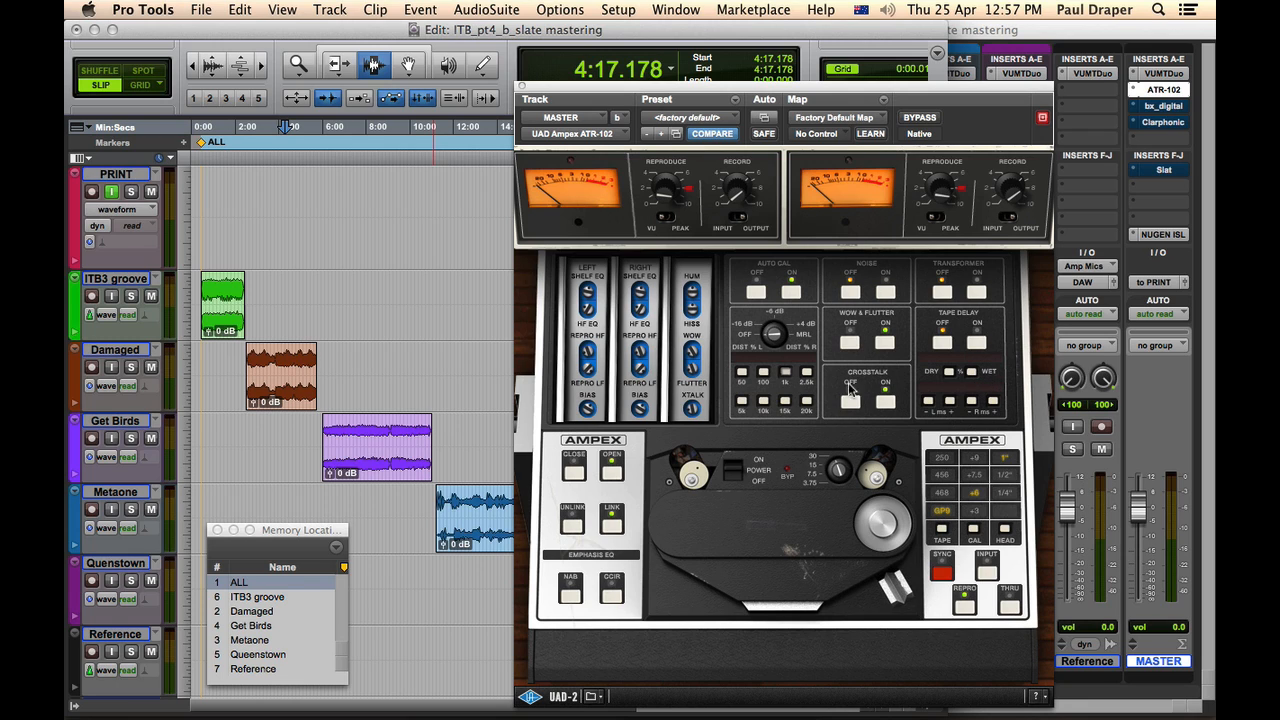
left_click(1163, 89)
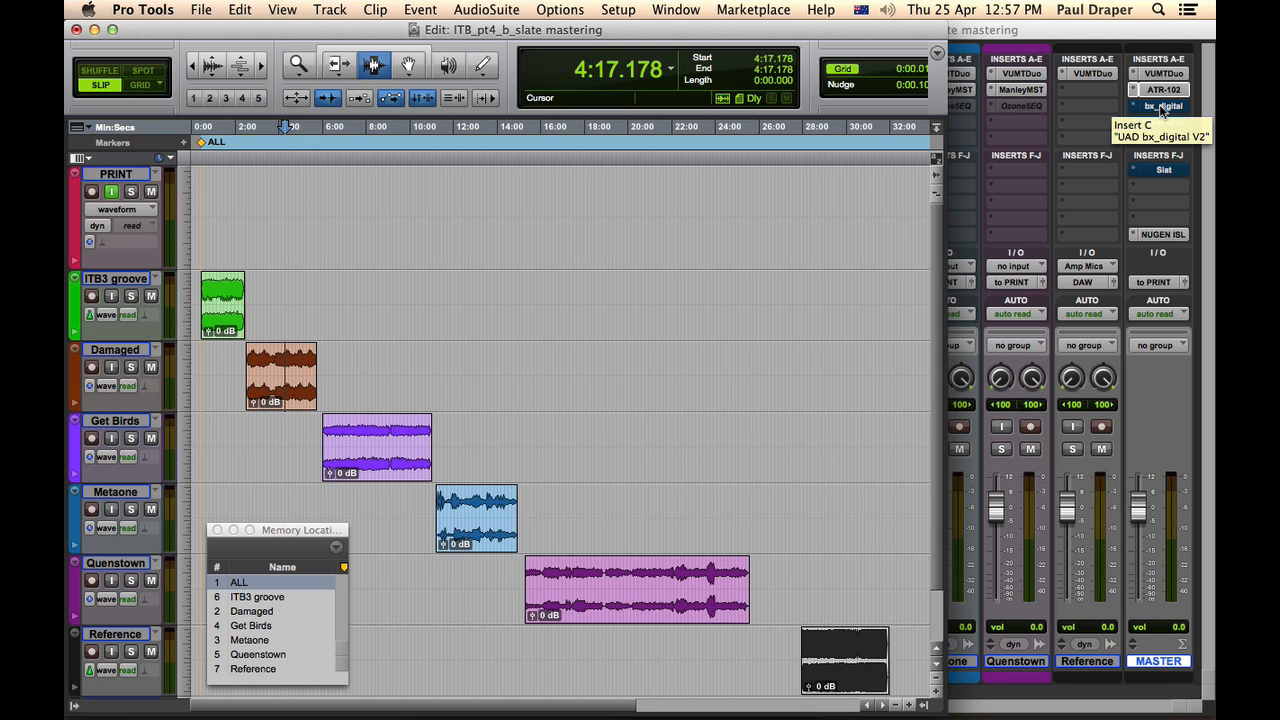
left_click(1010, 30)
Recheck the Manley Massive Passive equalizer on the ITB3 groove track and close it.
left_click(748, 96)
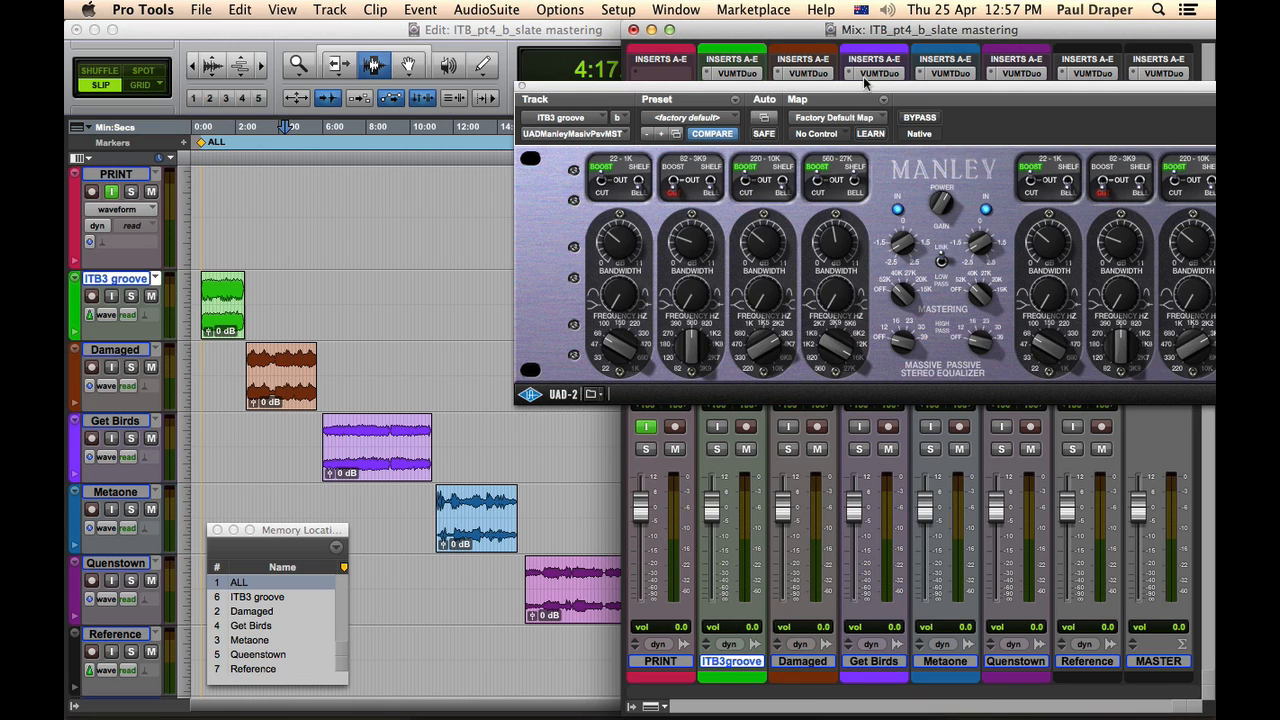
left_click_drag(870, 90, 547, 155)
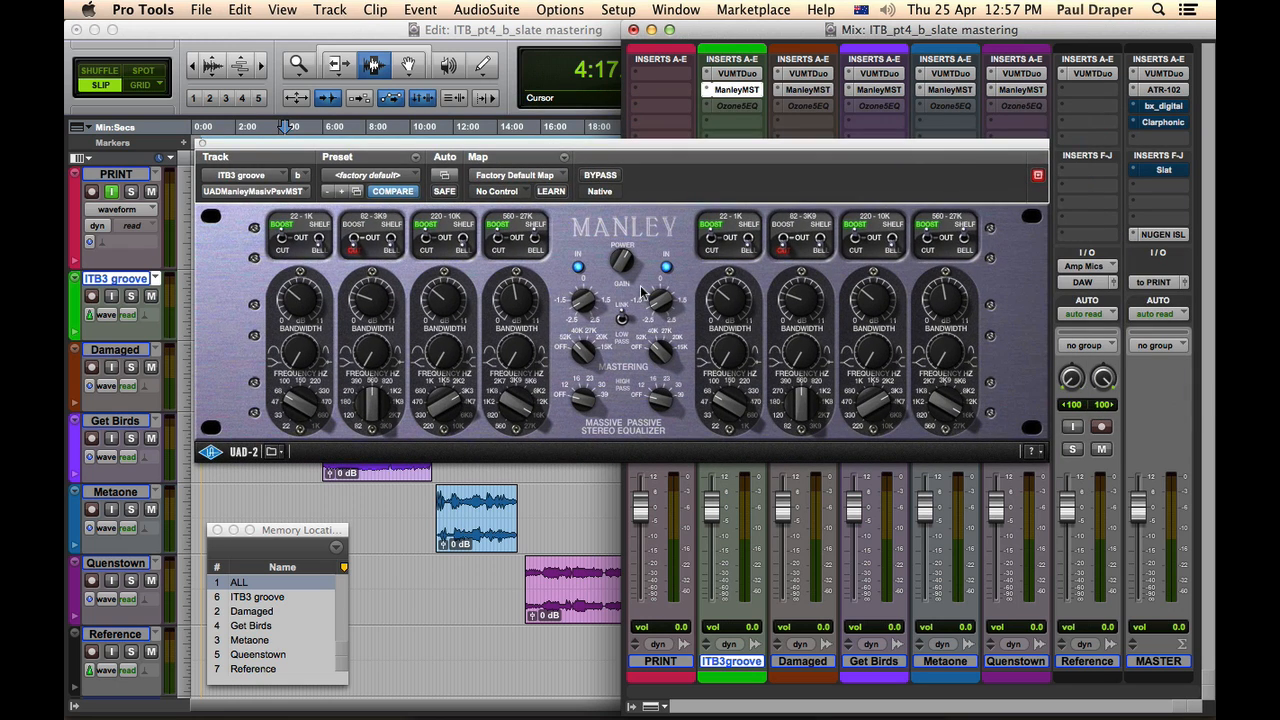
left_click(201, 144)
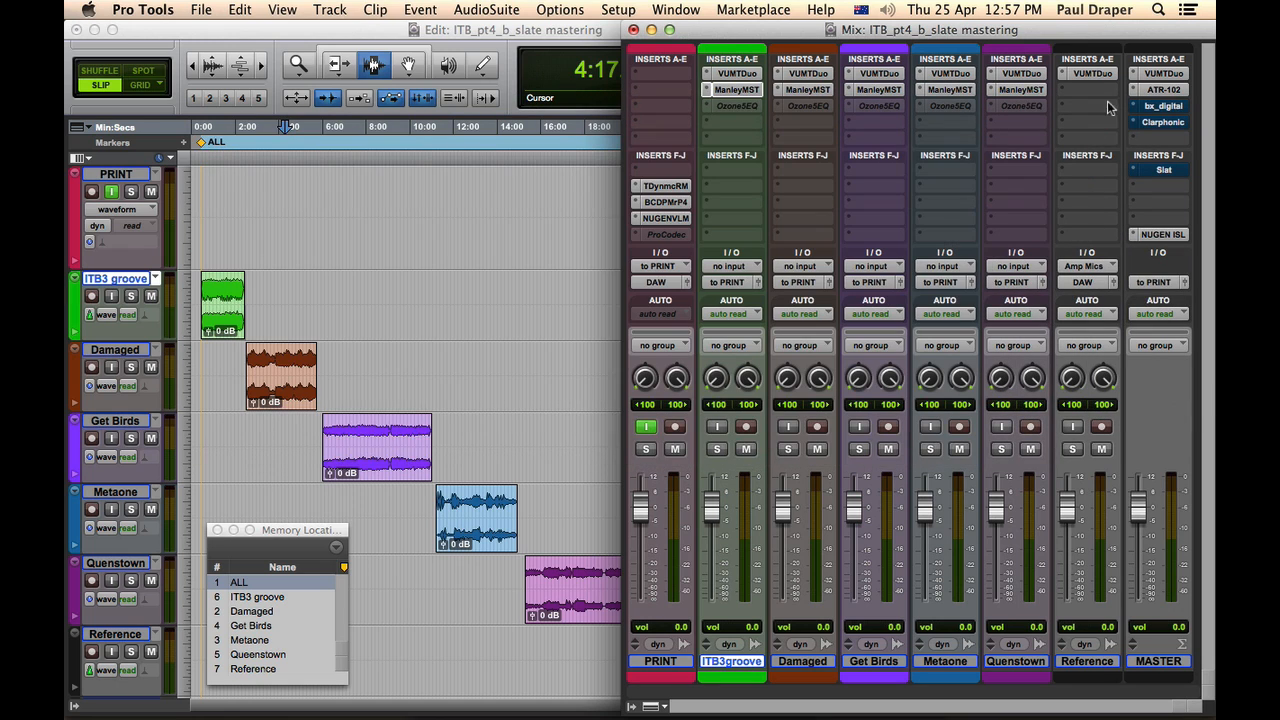
Open the bx_digital V2 equalizer on the MASTER track, take it out of bypass and reposition its window beside the clips.
left_click(1166, 110)
left_click_drag(900, 145, 916, 42)
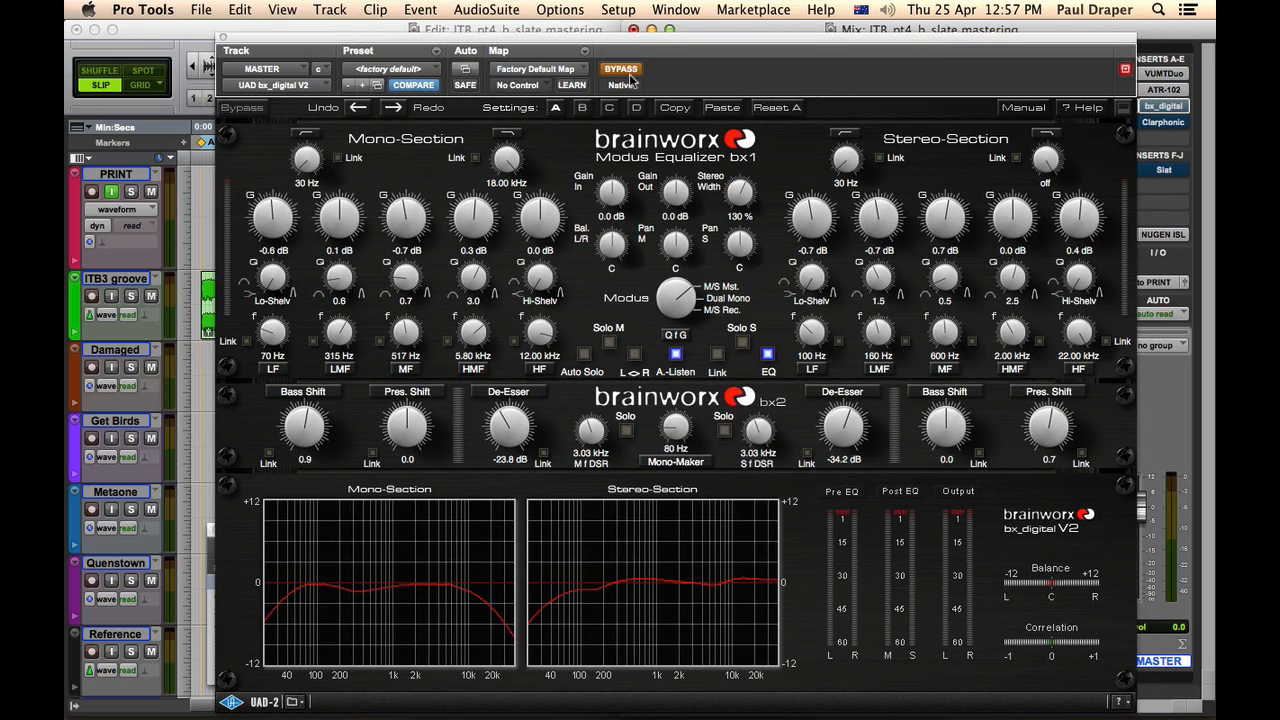
left_click_drag(713, 42, 760, 43)
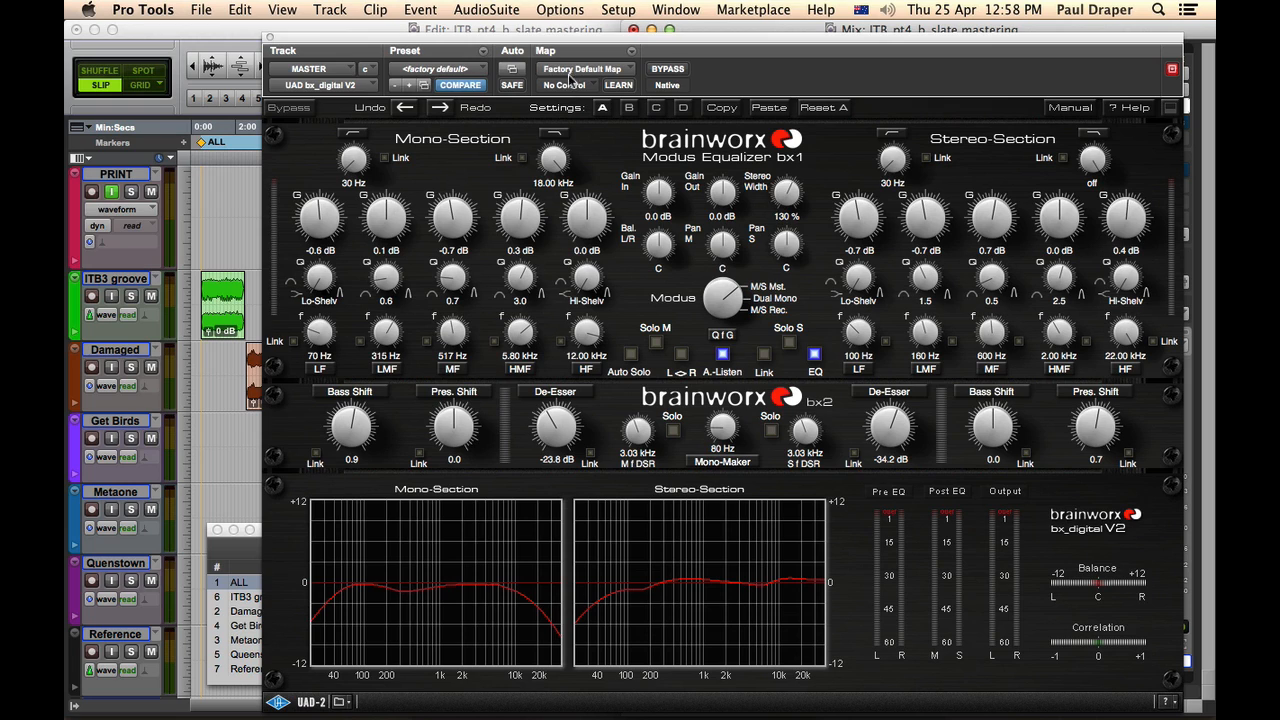
left_click_drag(538, 46, 606, 43)
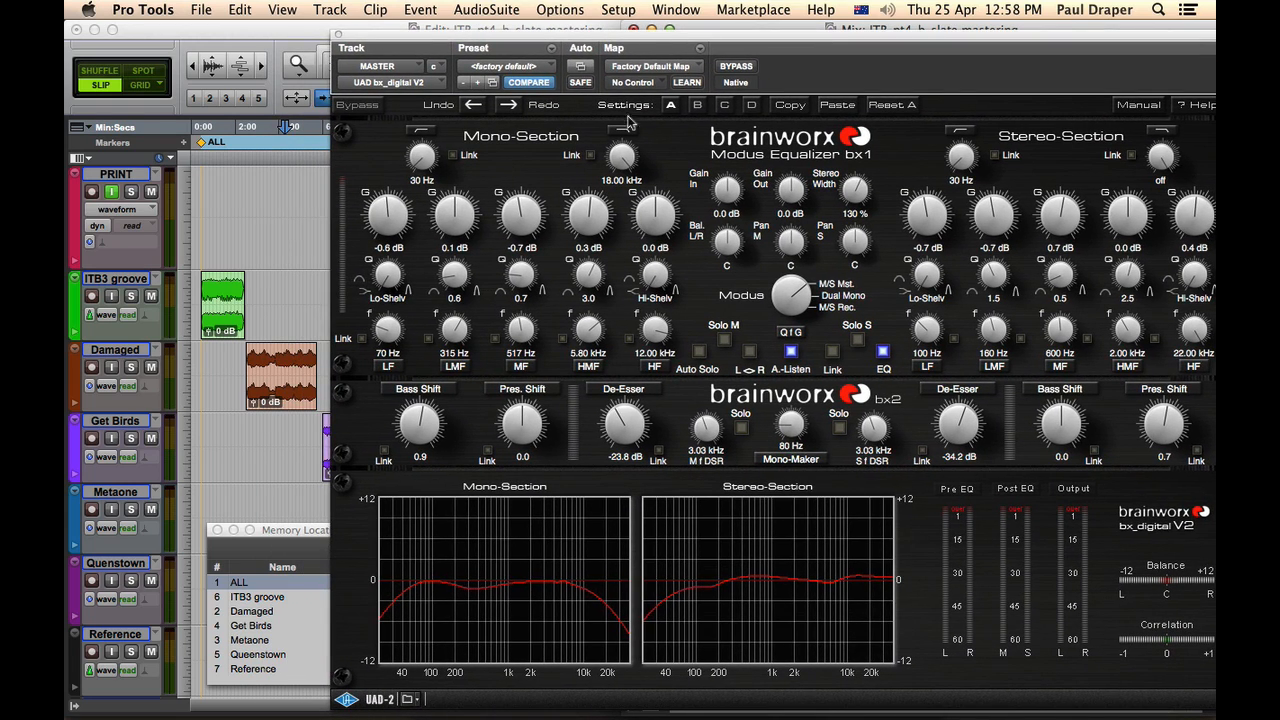
Audition the Damaged clip, compare the bx_digital V2 bypassed and active, leave it active and stop playback.
left_click_drag(702, 37, 660, 28)
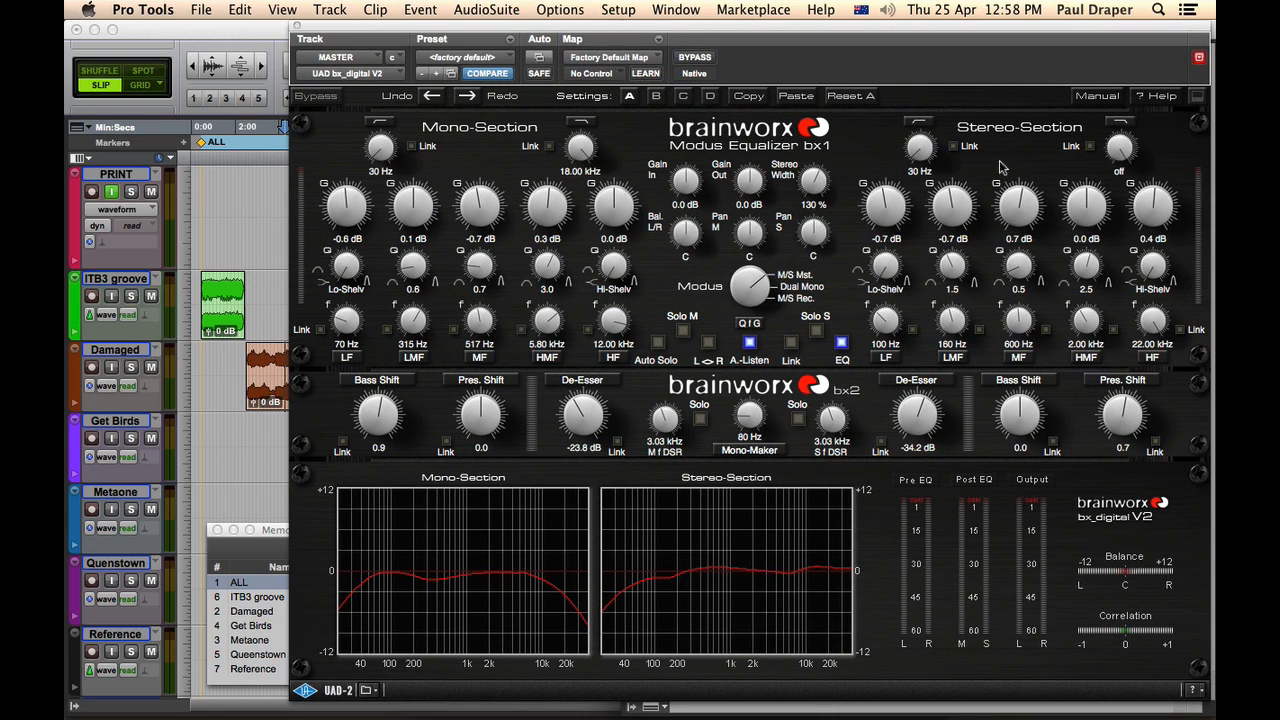
left_click(697, 57)
key("space")
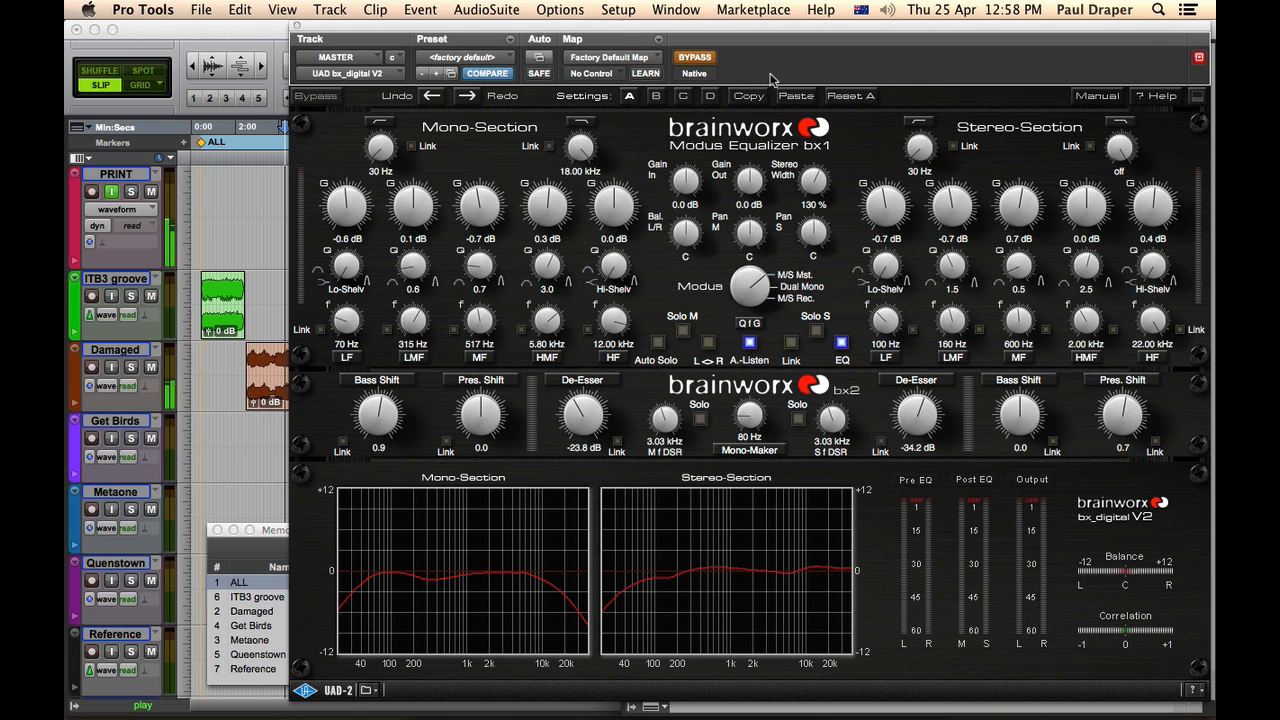
left_click(697, 58)
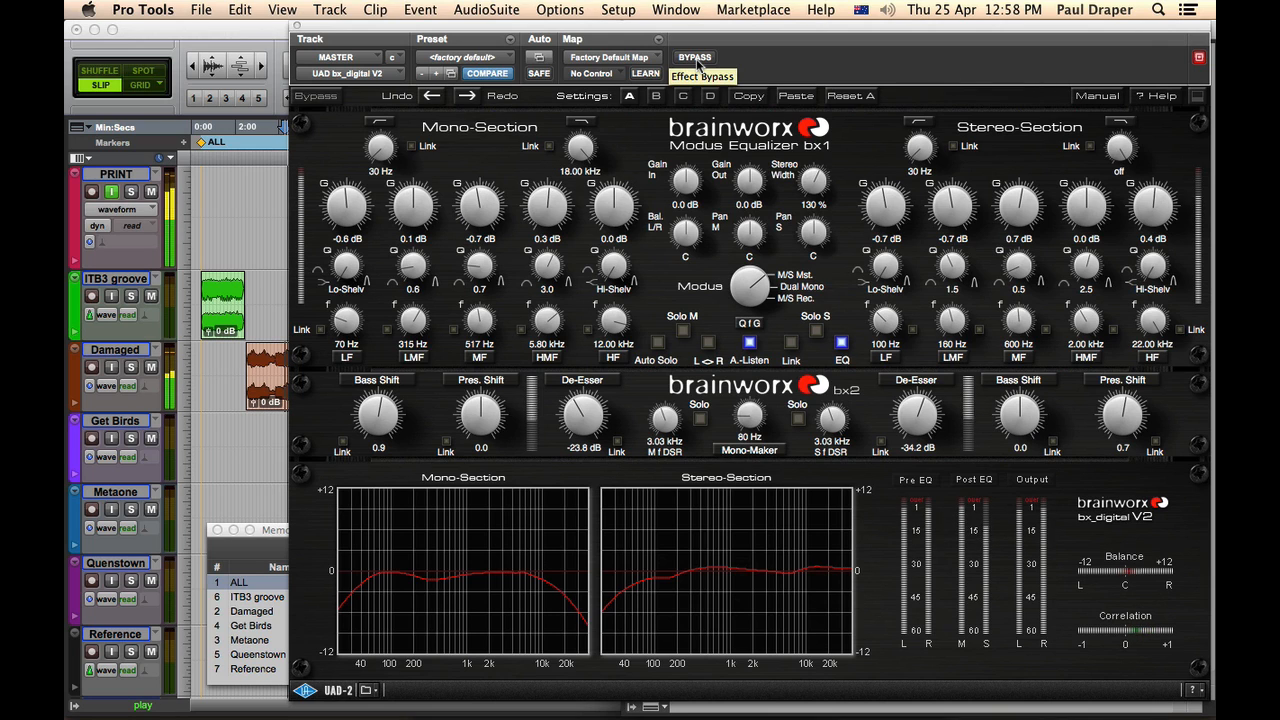
left_click(697, 58)
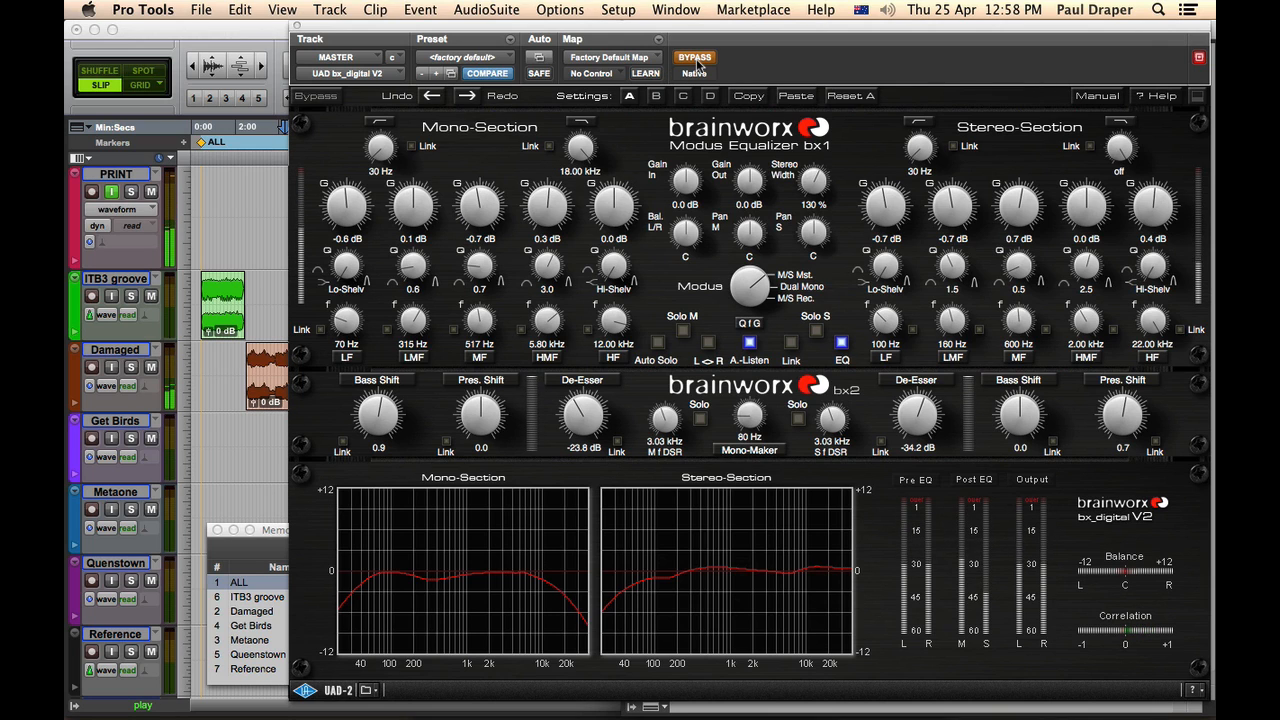
left_click(697, 60)
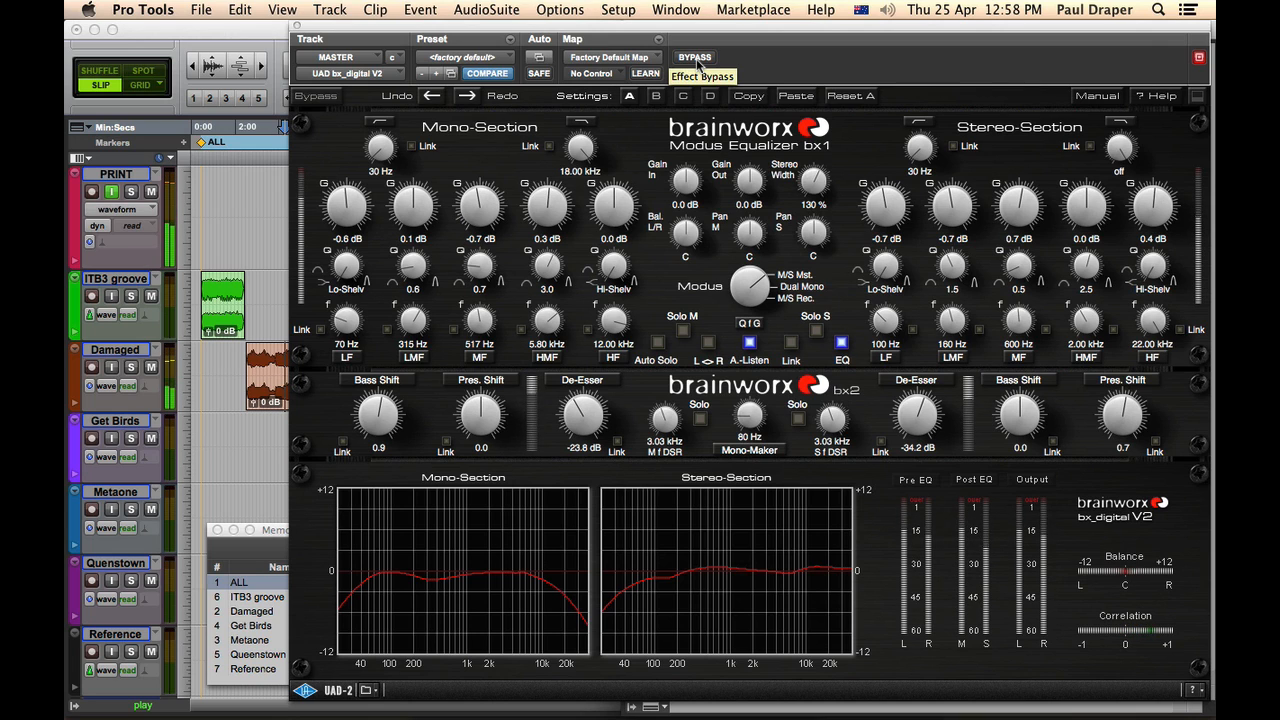
left_click(697, 60)
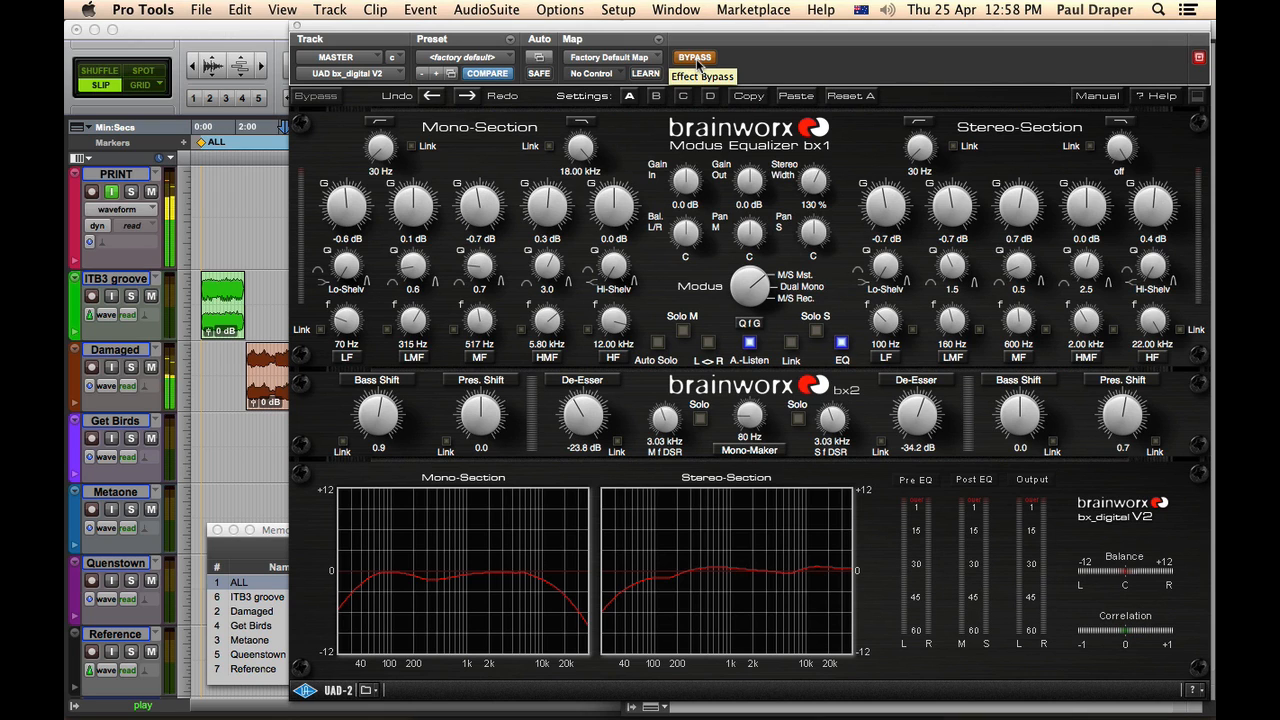
left_click(697, 60)
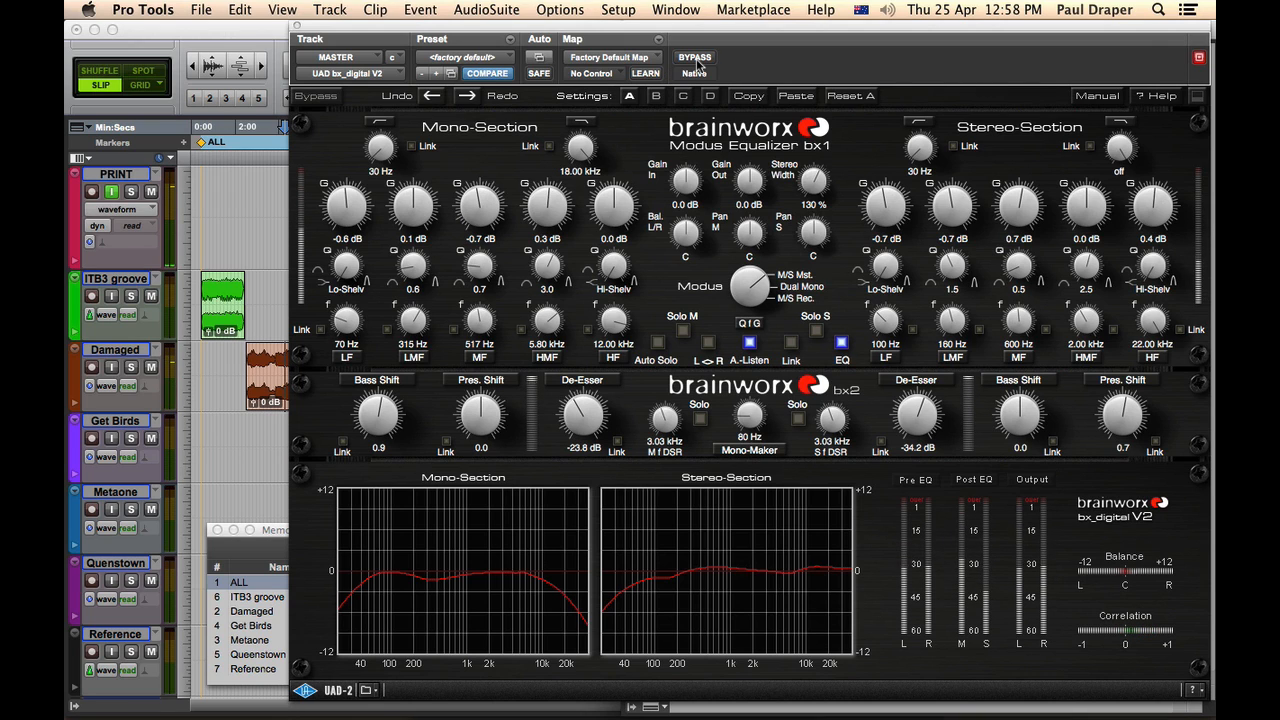
Reposition the equalizer window clear of the clips and play the Metaone clip from about 12:56.
left_click_drag(728, 37, 690, 38)
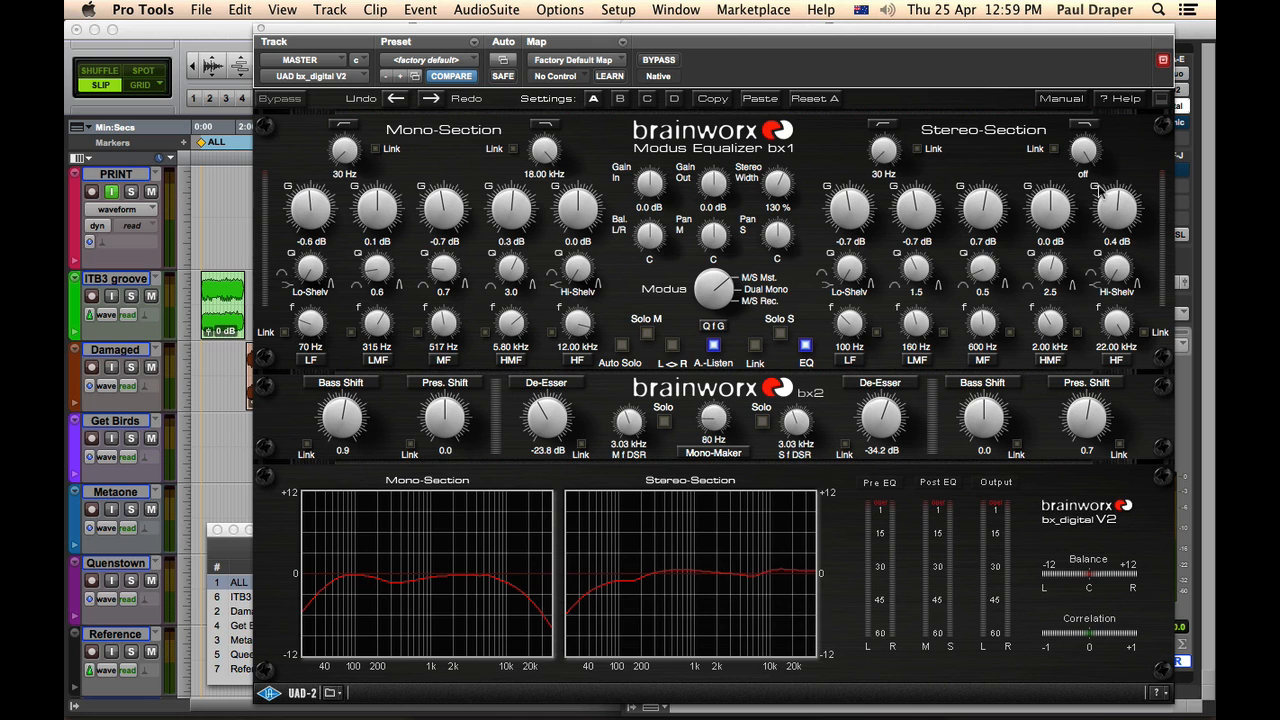
left_click_drag(1092, 29, 1025, 31)
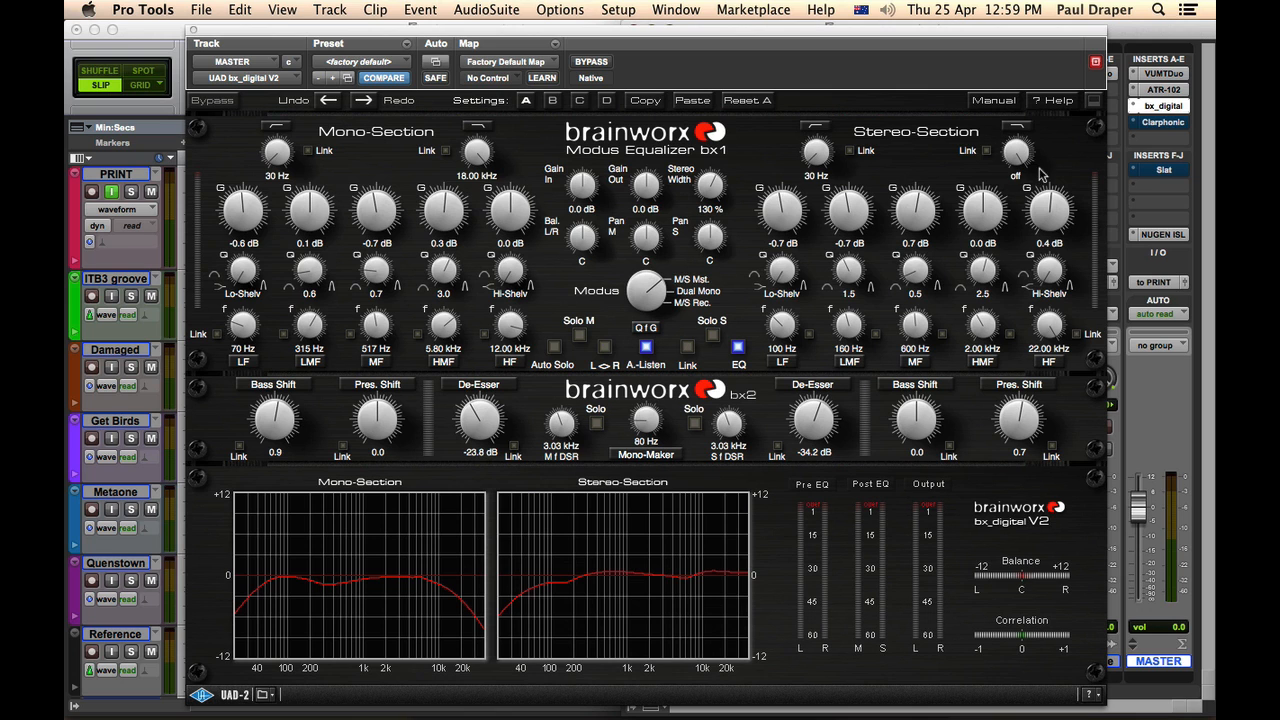
left_click_drag(988, 43, 1036, 37)
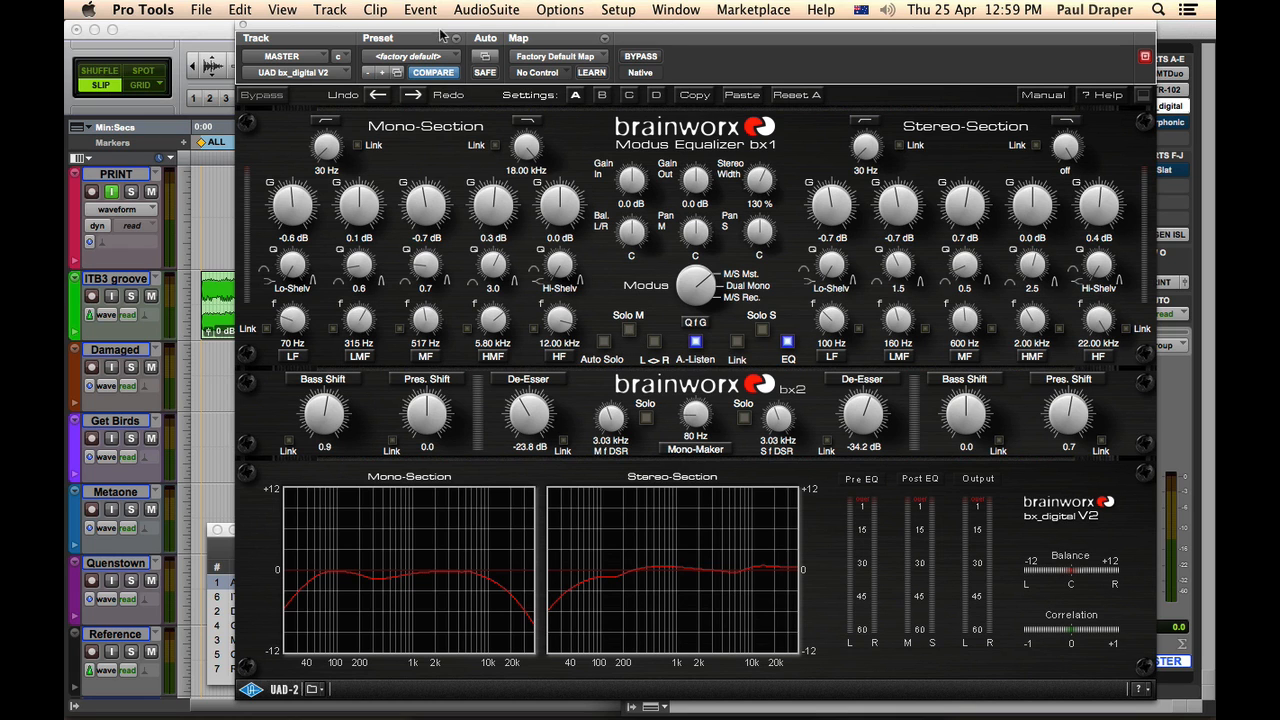
left_click_drag(440, 35, 712, 35)
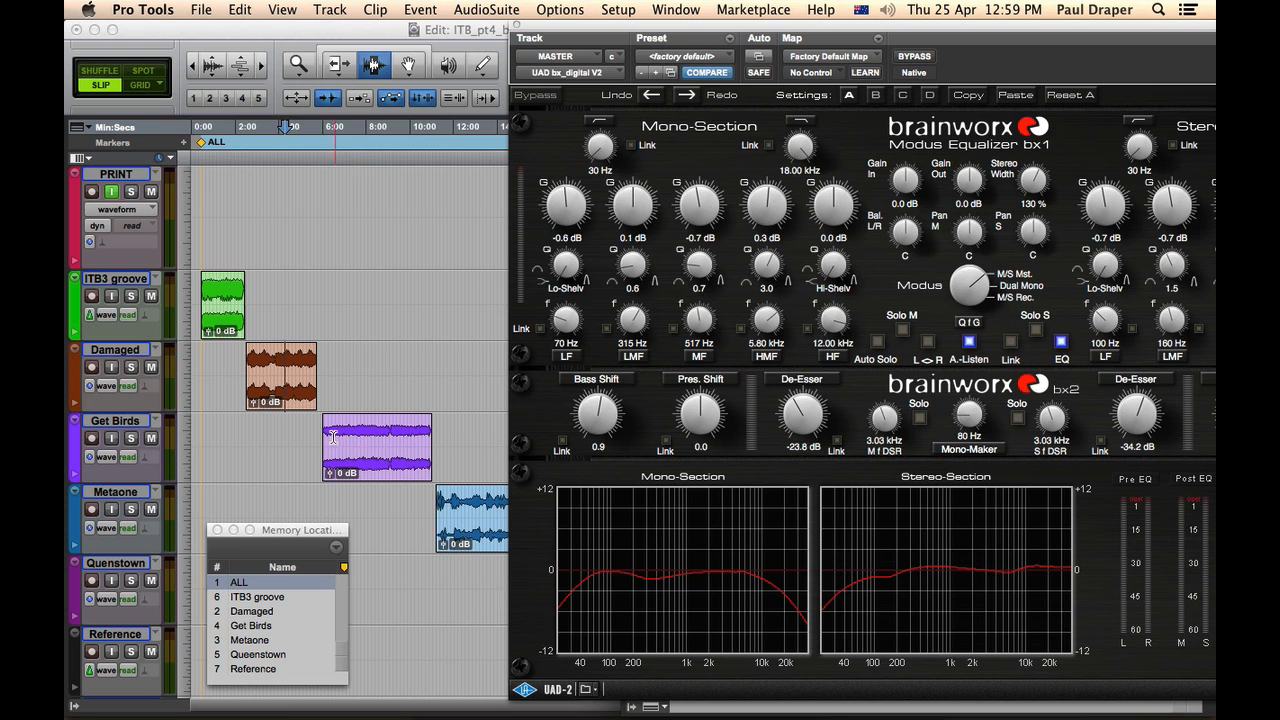
left_click(474, 505)
key("space")
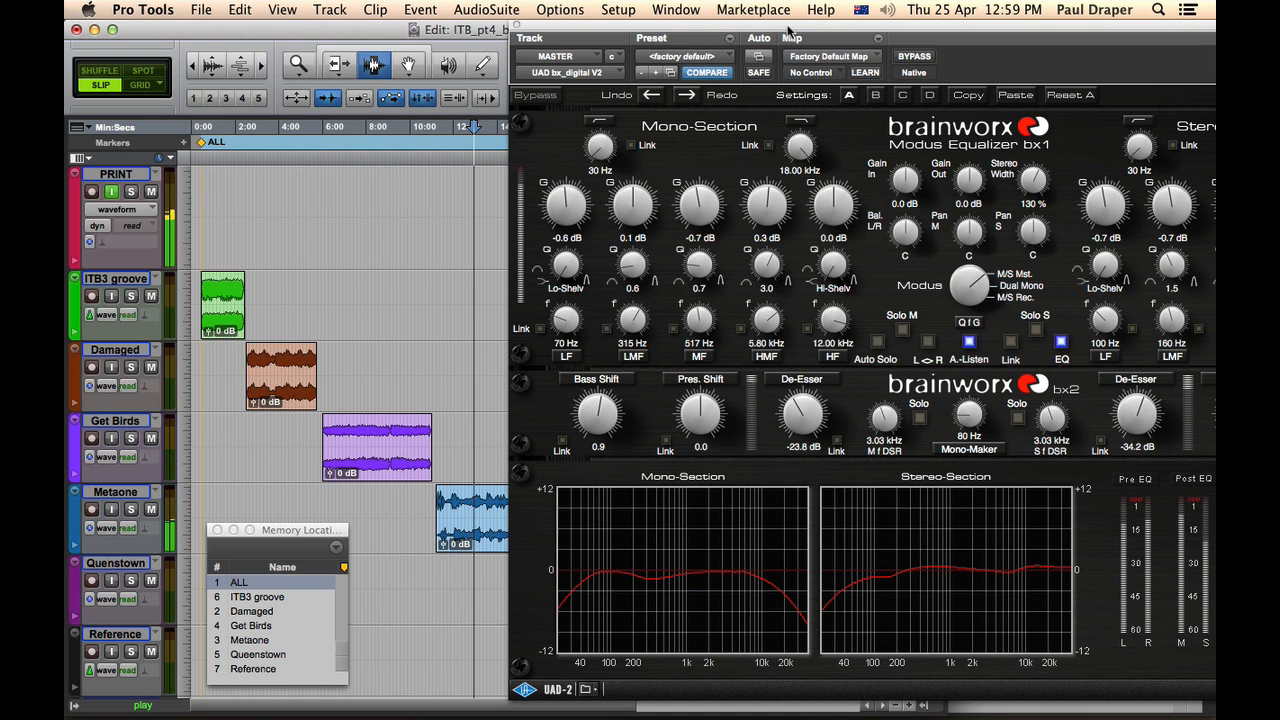
Solo the mid channel during playback, try the mono-section Bass Shift at 2.3 and settle on 1.3.
left_click_drag(790, 30, 602, 32)
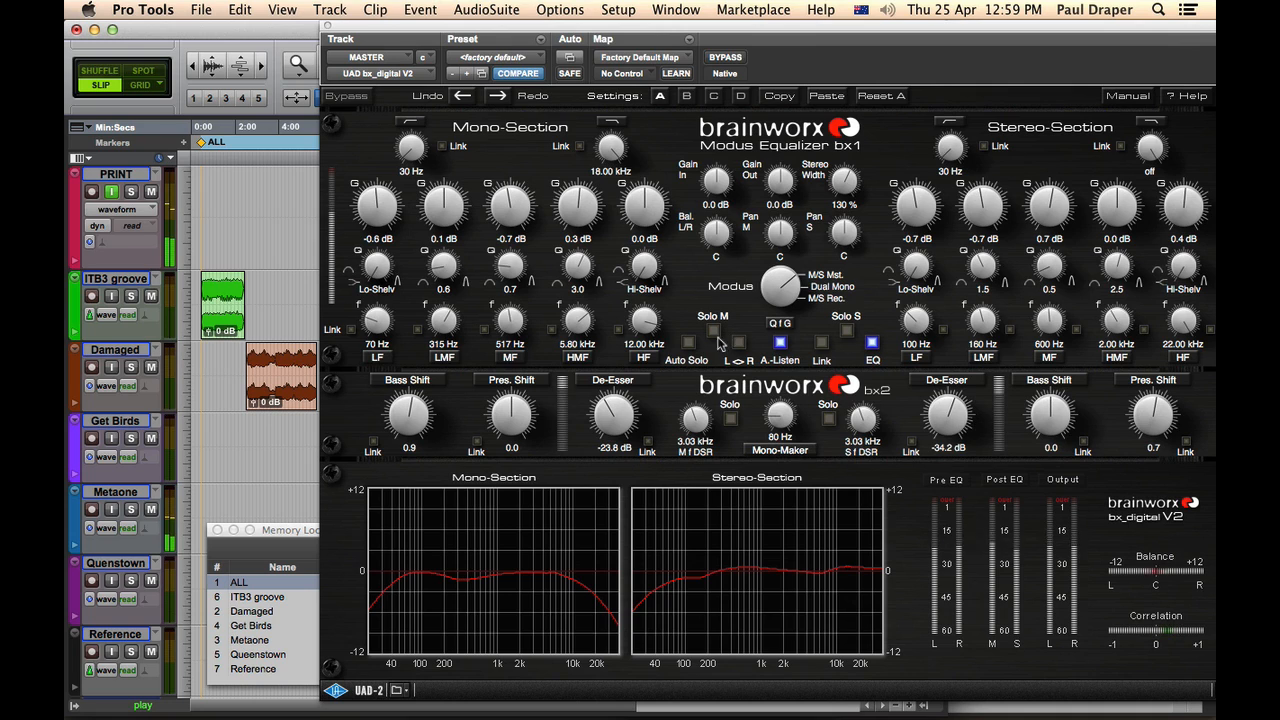
left_click(714, 331)
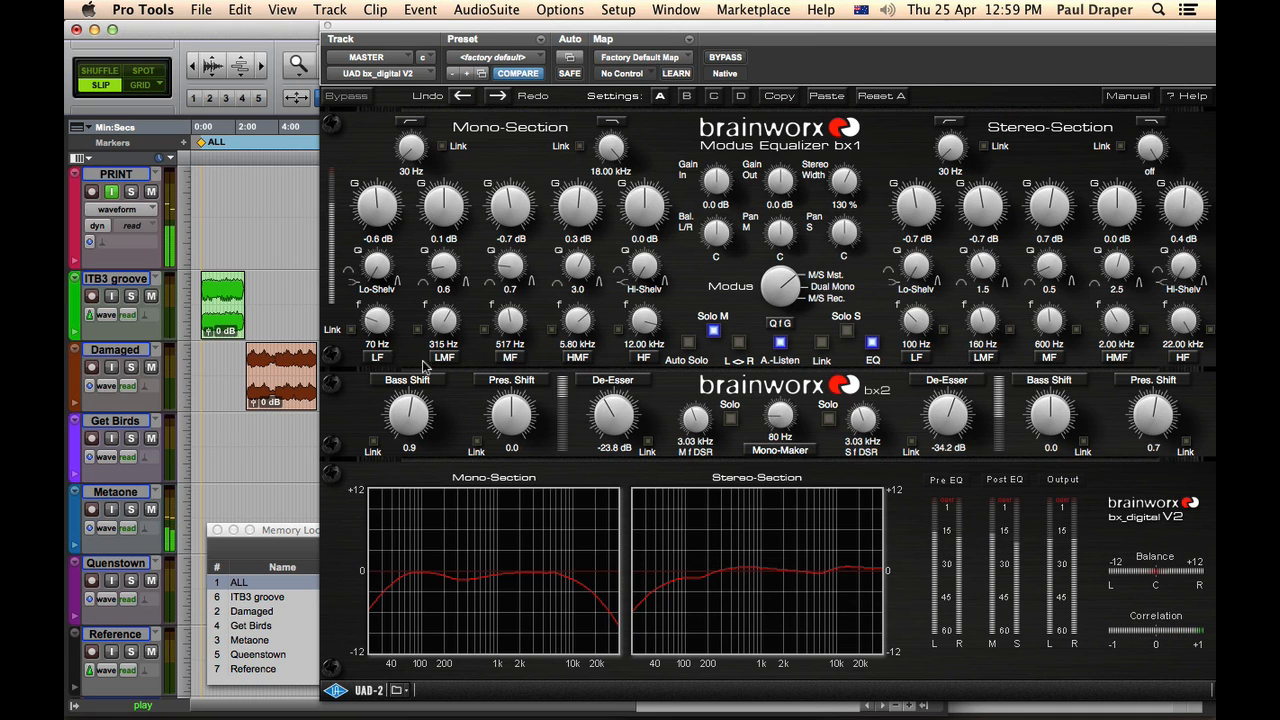
left_click_drag(410, 420, 408, 411)
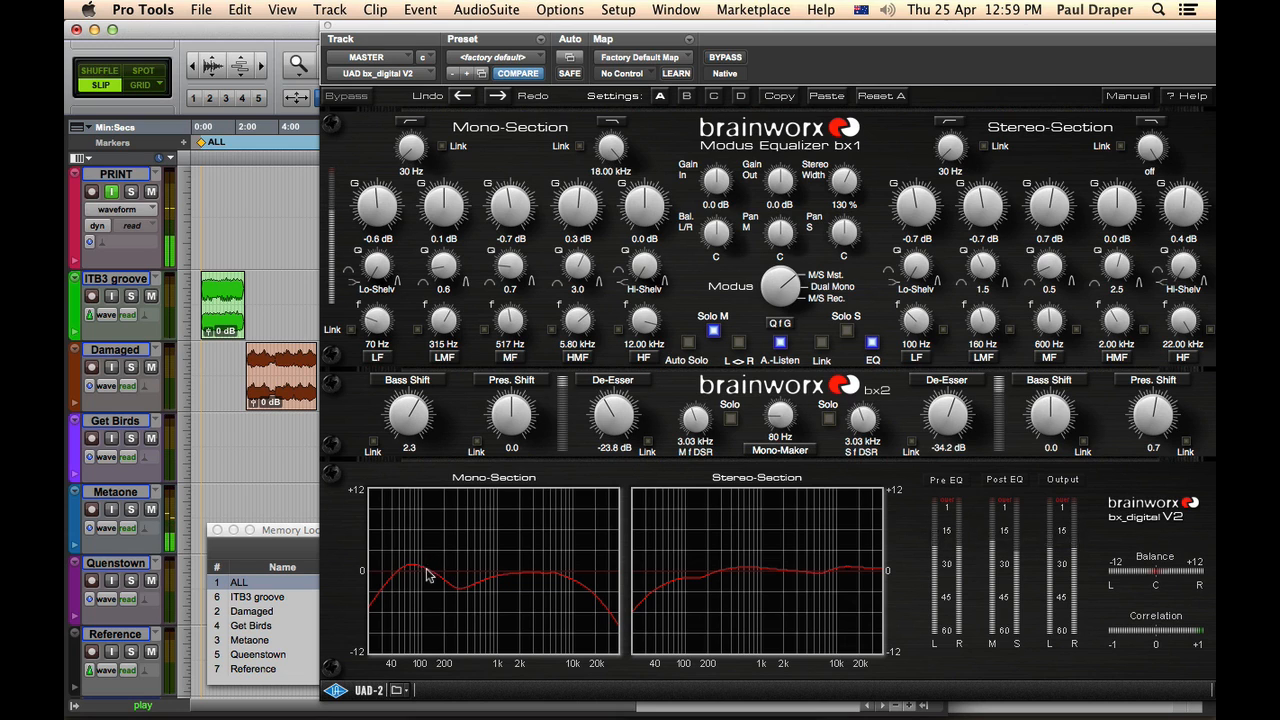
left_click_drag(412, 410, 412, 415)
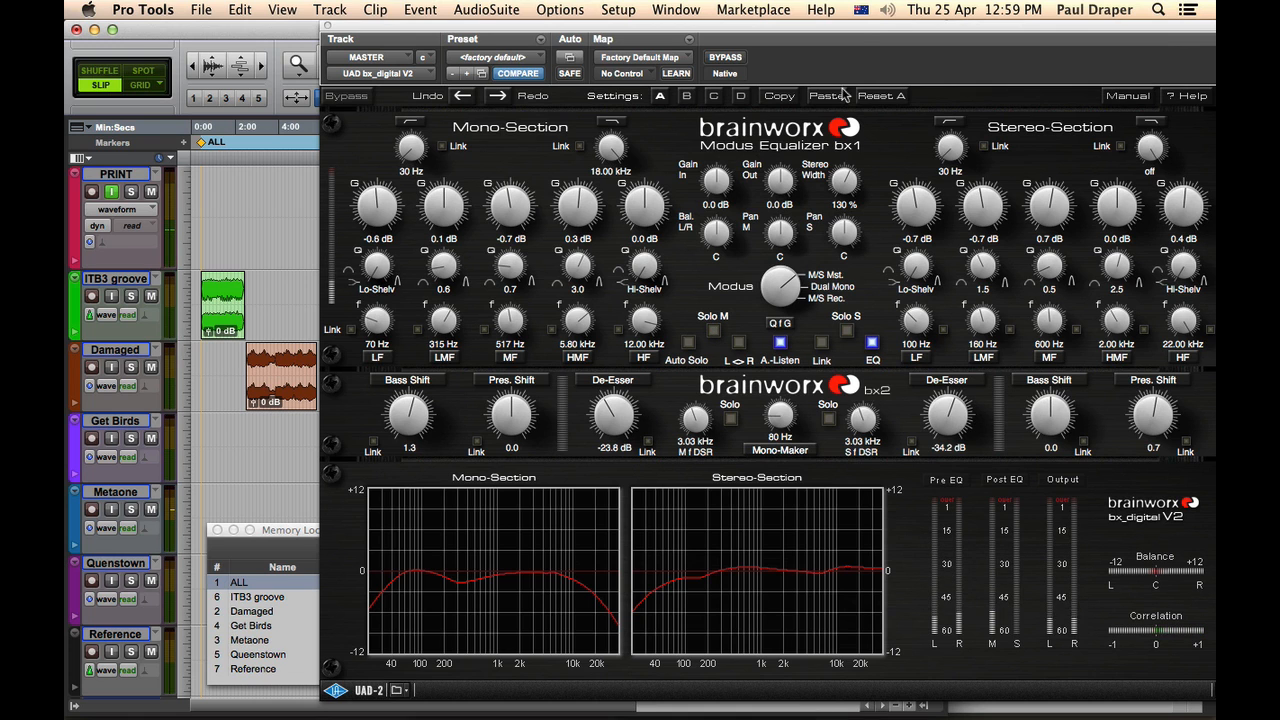
Lower the stereo-section LF gain to -2.6 dB while listening to the soloed side channel.
left_click_drag(863, 28, 739, 28)
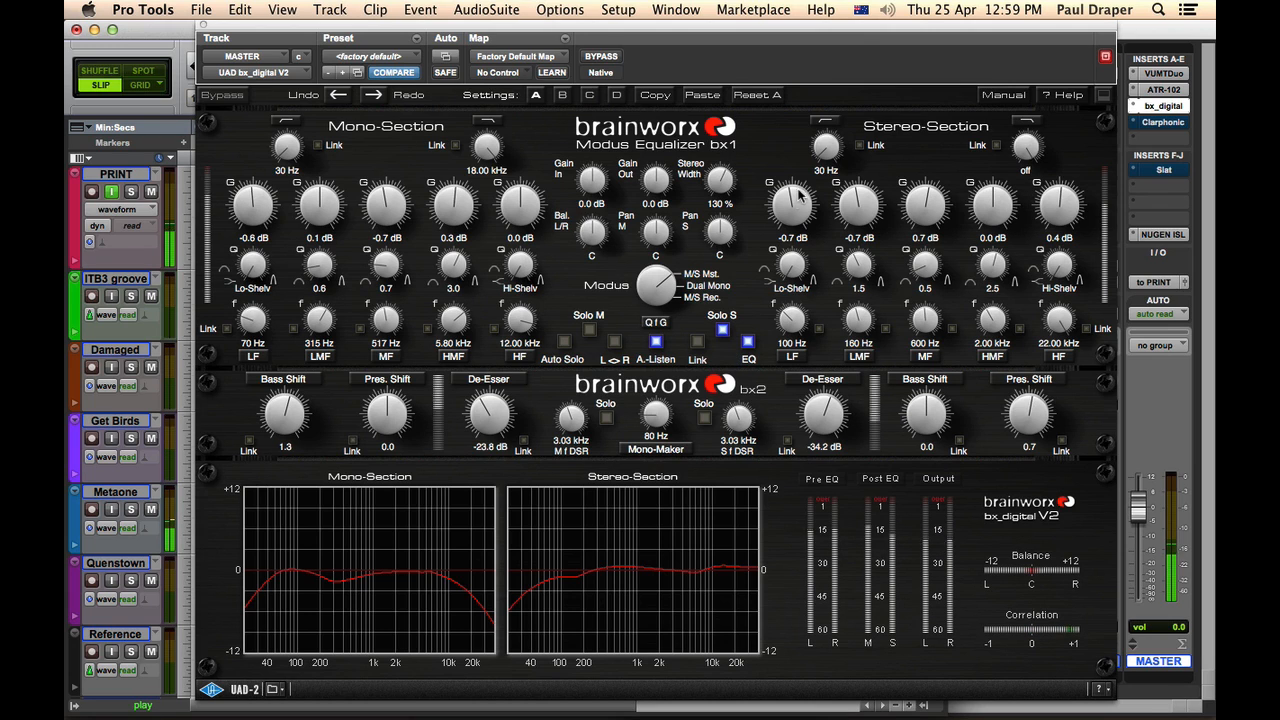
left_click_drag(790, 203, 790, 205)
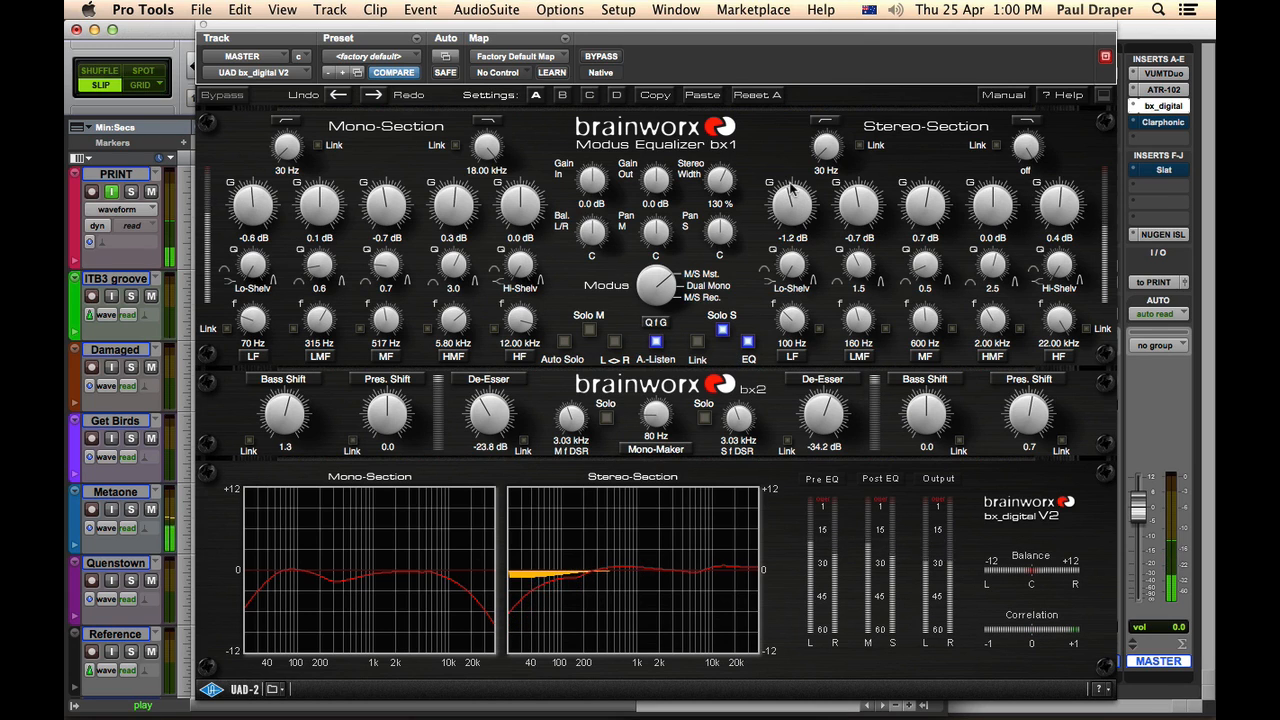
left_click_drag(790, 188, 783, 187)
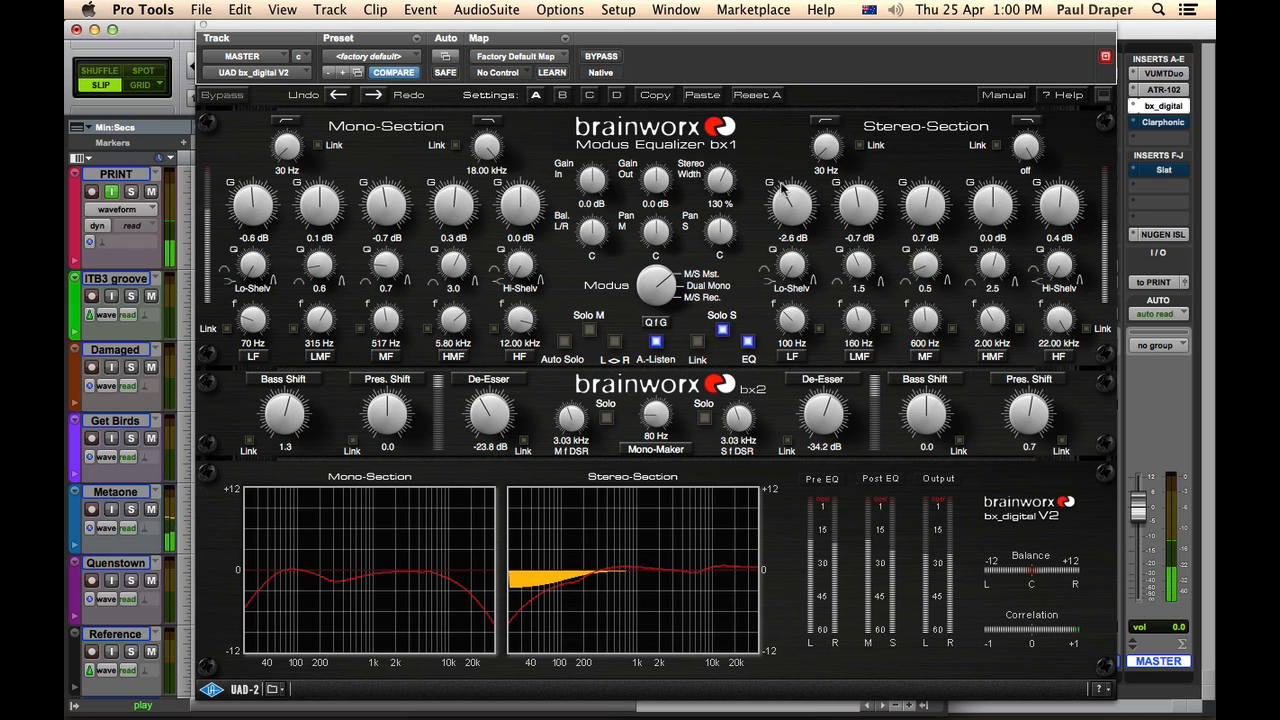
Compare the mid and side solos, leave both off, and set the stereo-section Pres. Shift to 0.9.
left_click(723, 331)
left_click(589, 330)
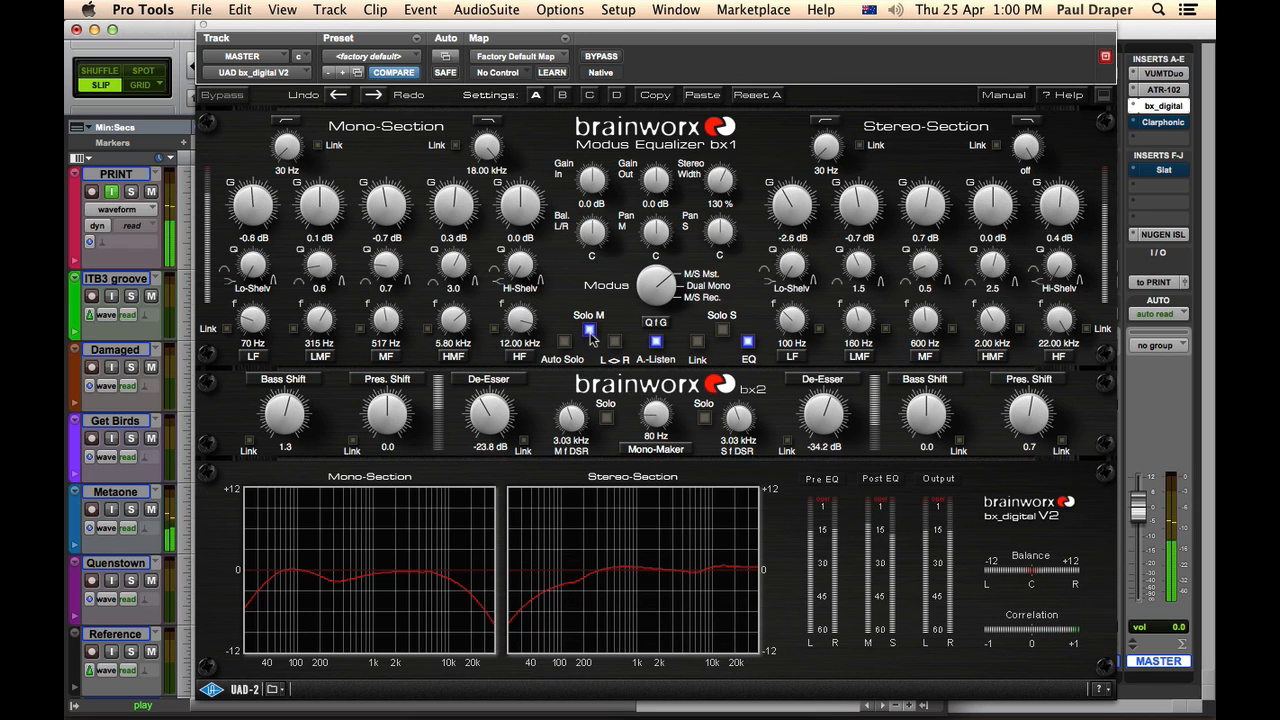
left_click(722, 331)
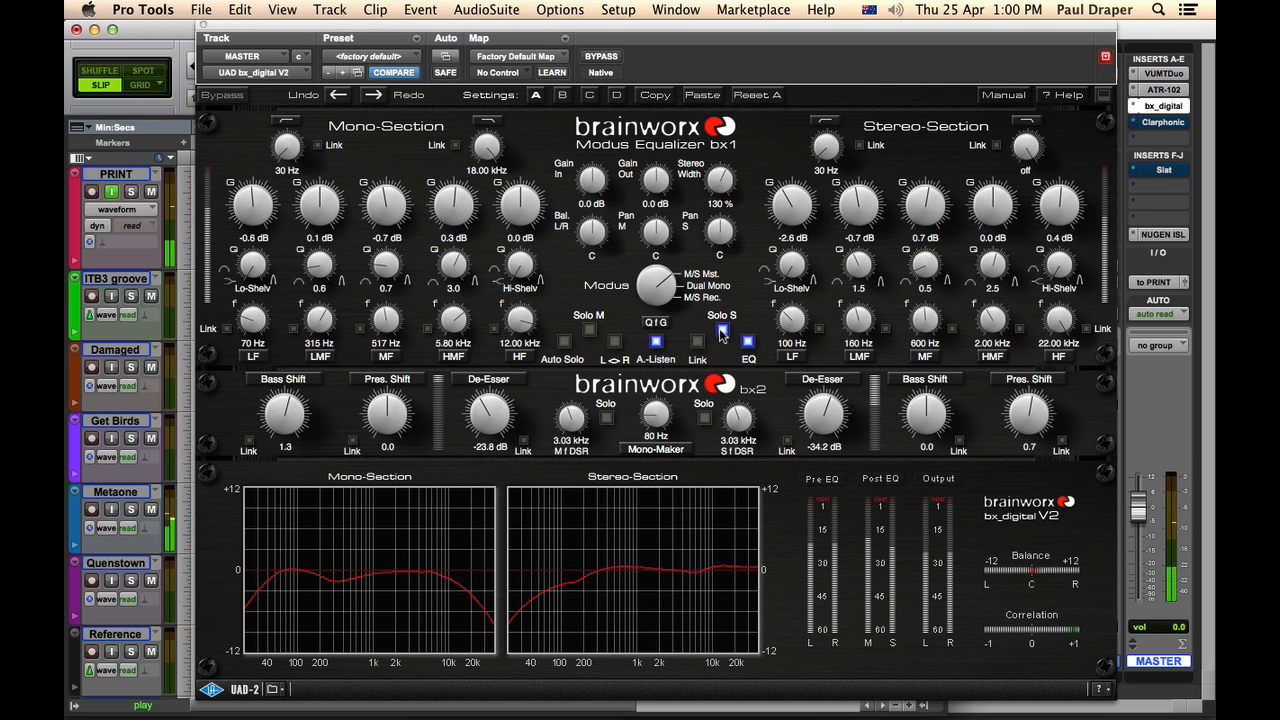
left_click(722, 331)
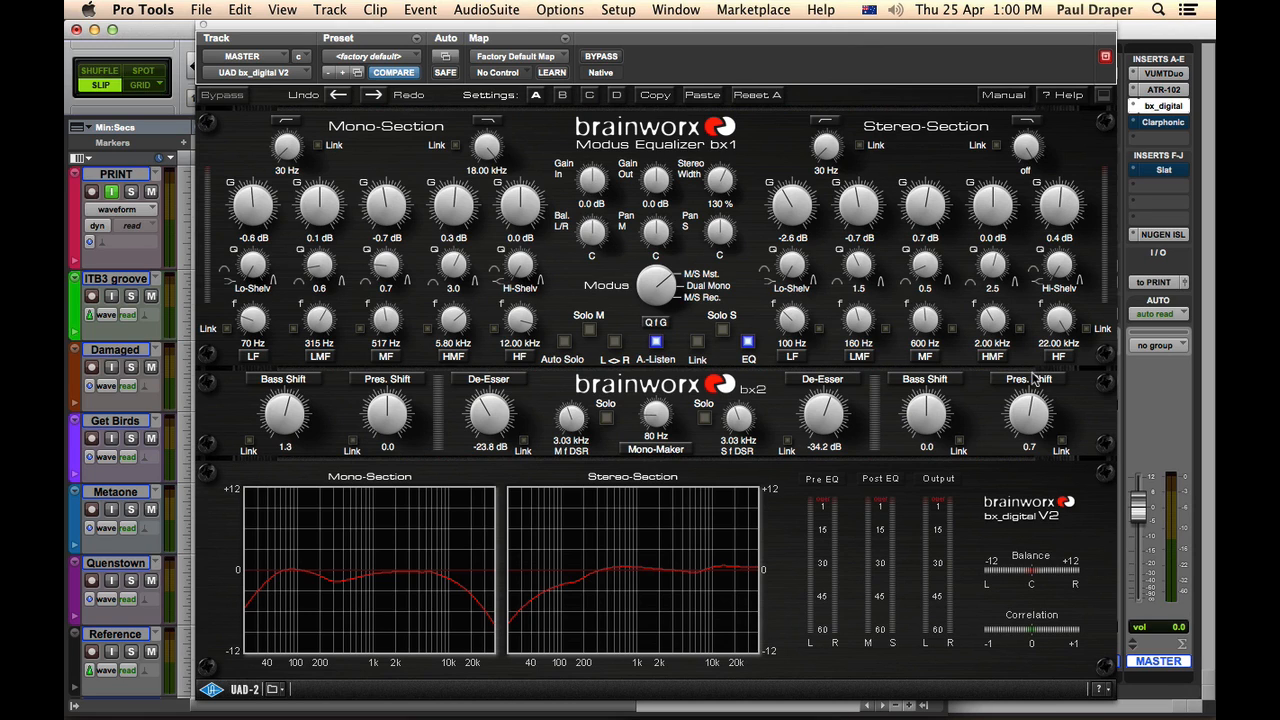
left_click_drag(1033, 415, 1026, 407)
left_click_drag(915, 28, 940, 36)
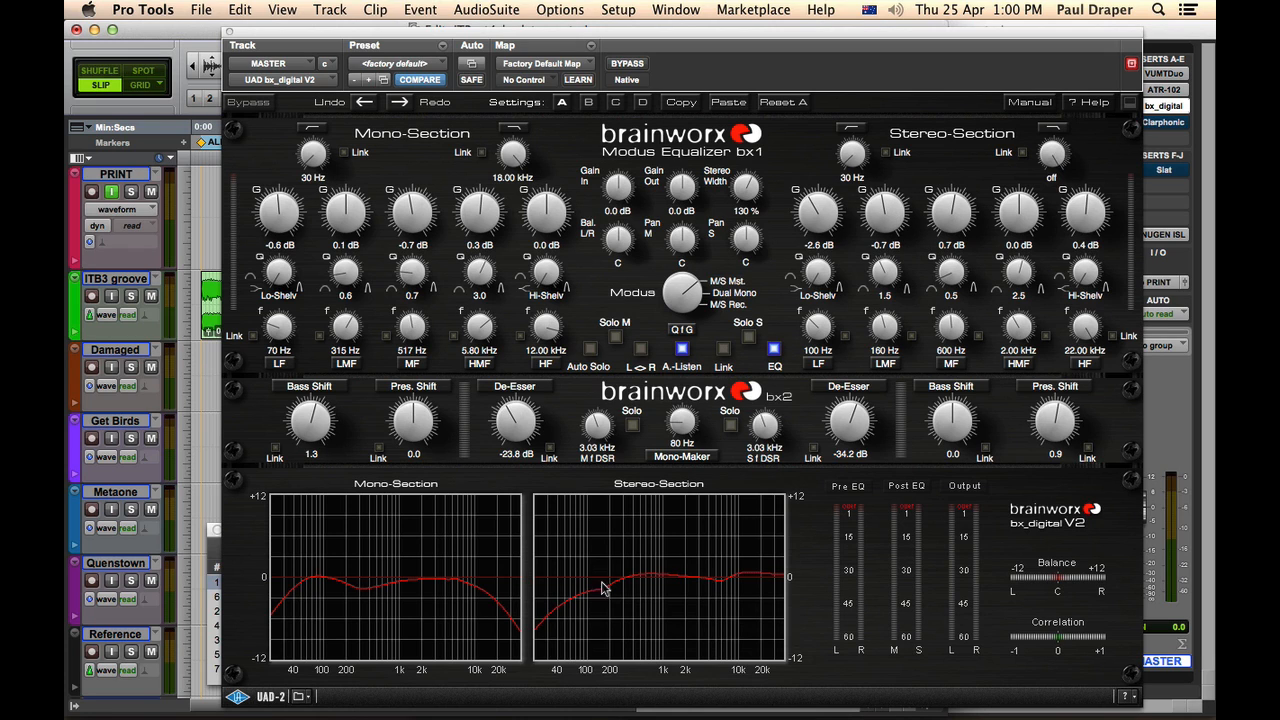
Play the Quenstown clip from about 17:28 and audition the equalizer's Stereo Width at 101% and 396%.
left_click_drag(703, 32, 1152, 32)
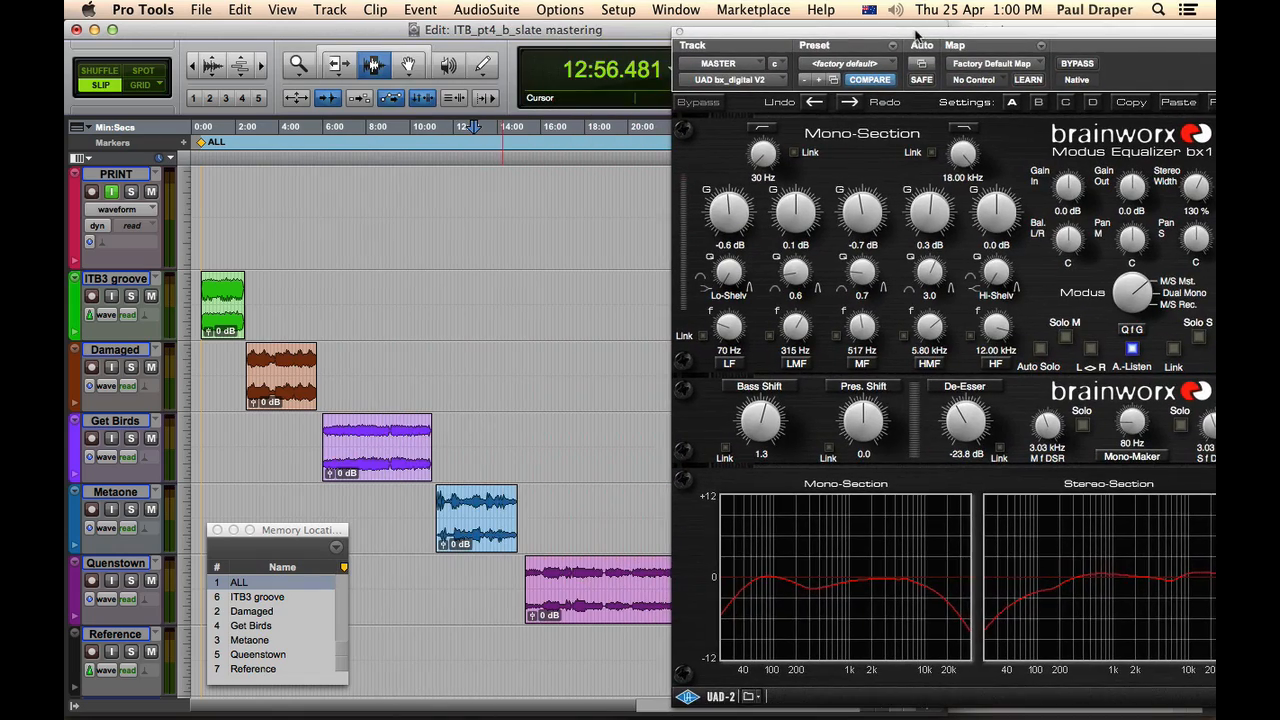
left_click(573, 572)
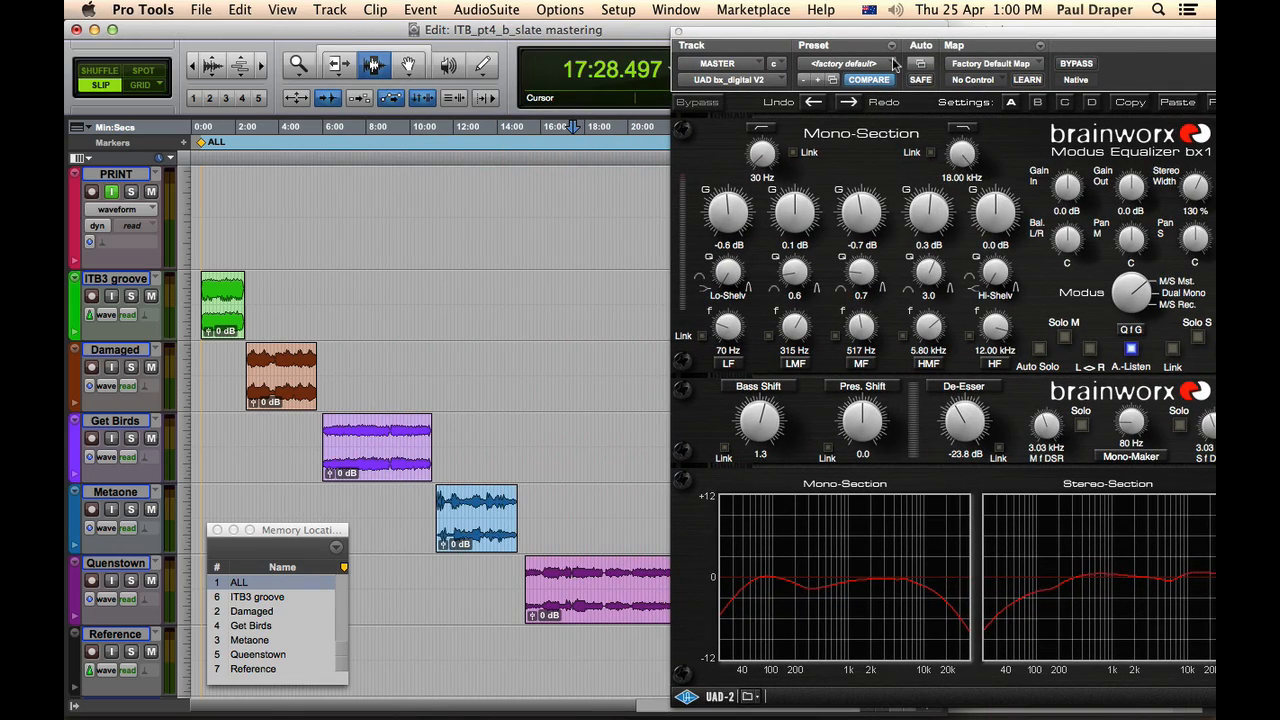
left_click_drag(893, 33, 500, 38)
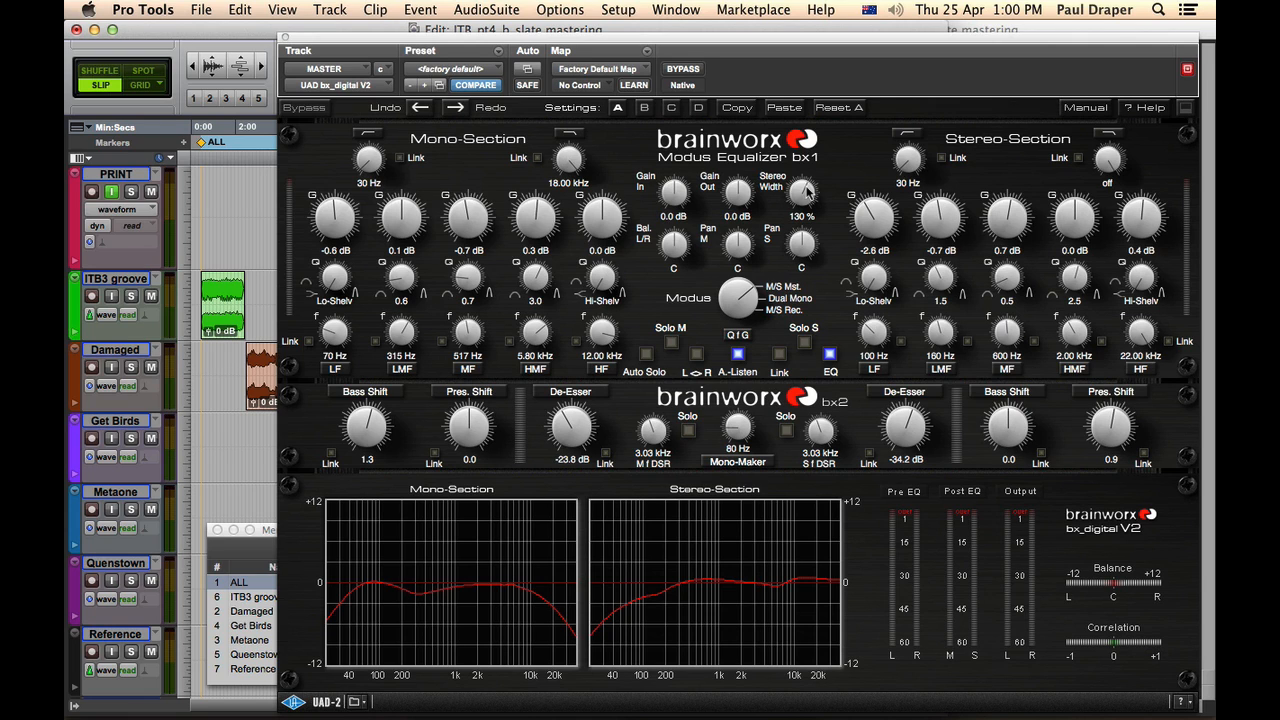
left_click_drag(804, 189, 803, 197)
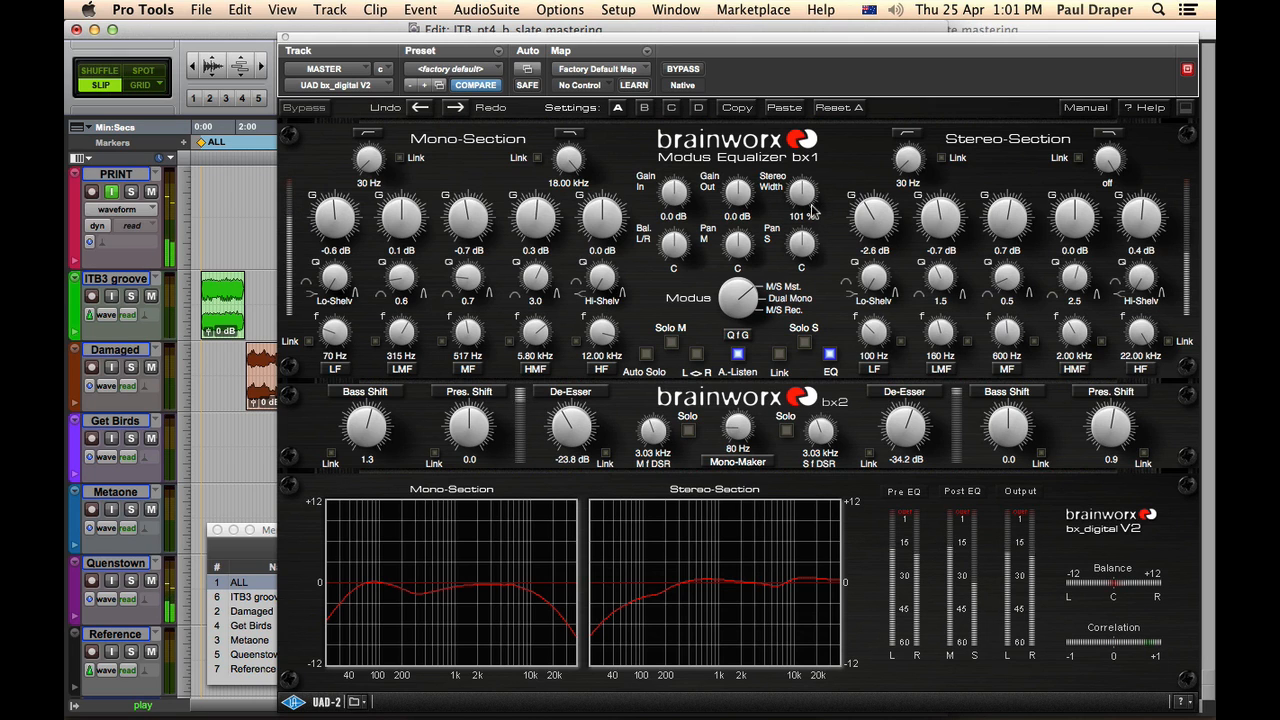
left_click_drag(801, 197, 811, 118)
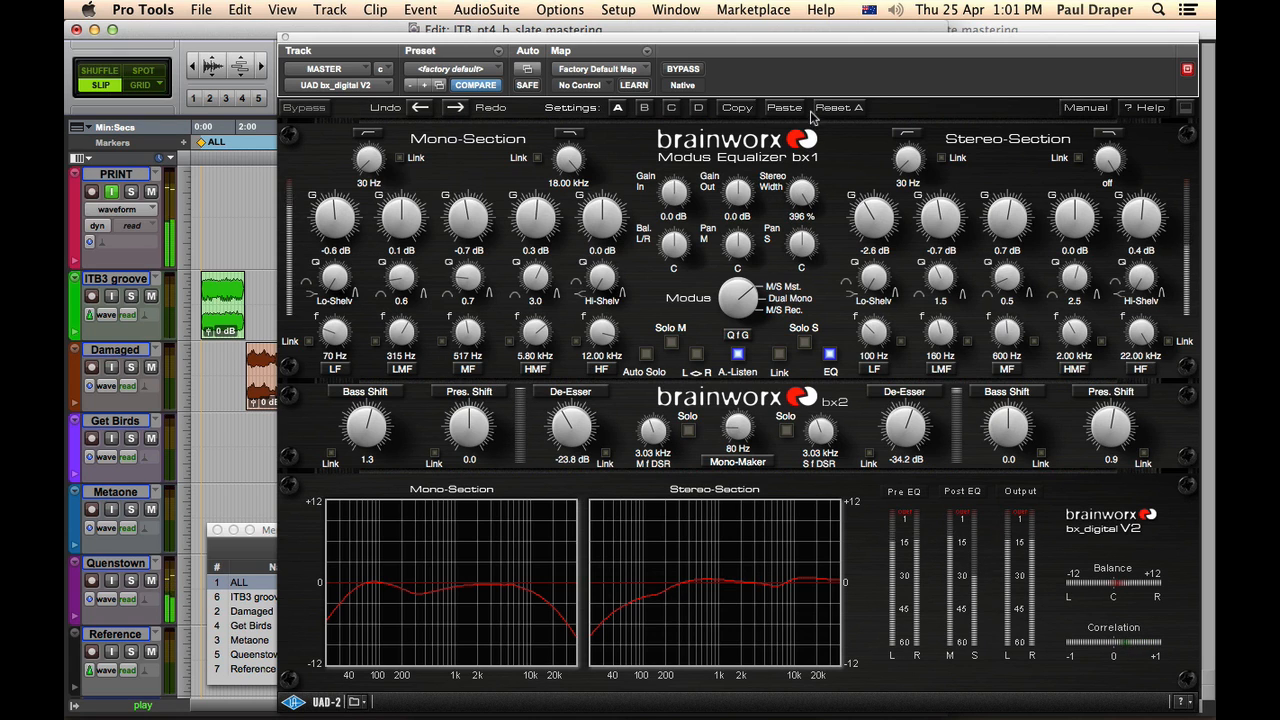
Set the stereo width of the MASTER's bx_digital V2 to 140 % and its Mono-Maker frequency to 95 Hz.
left_click_drag(801, 200, 787, 232)
left_click(803, 219)
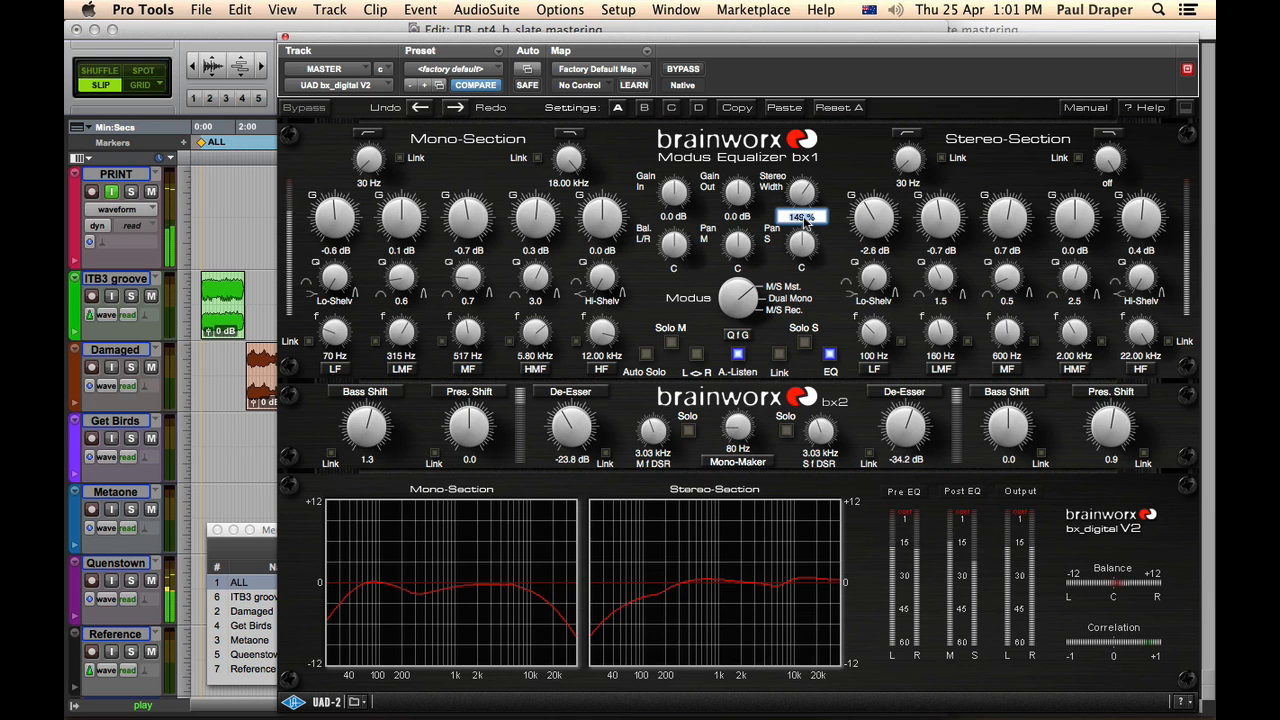
type("140")
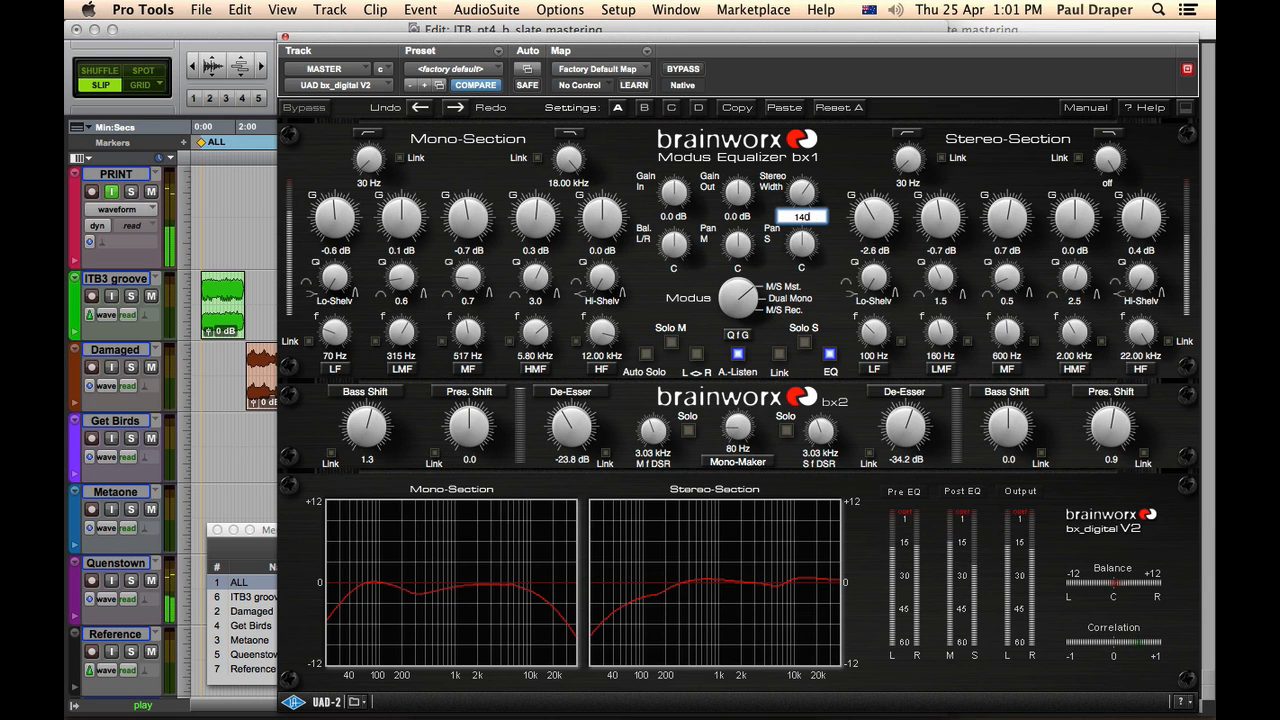
key("Return")
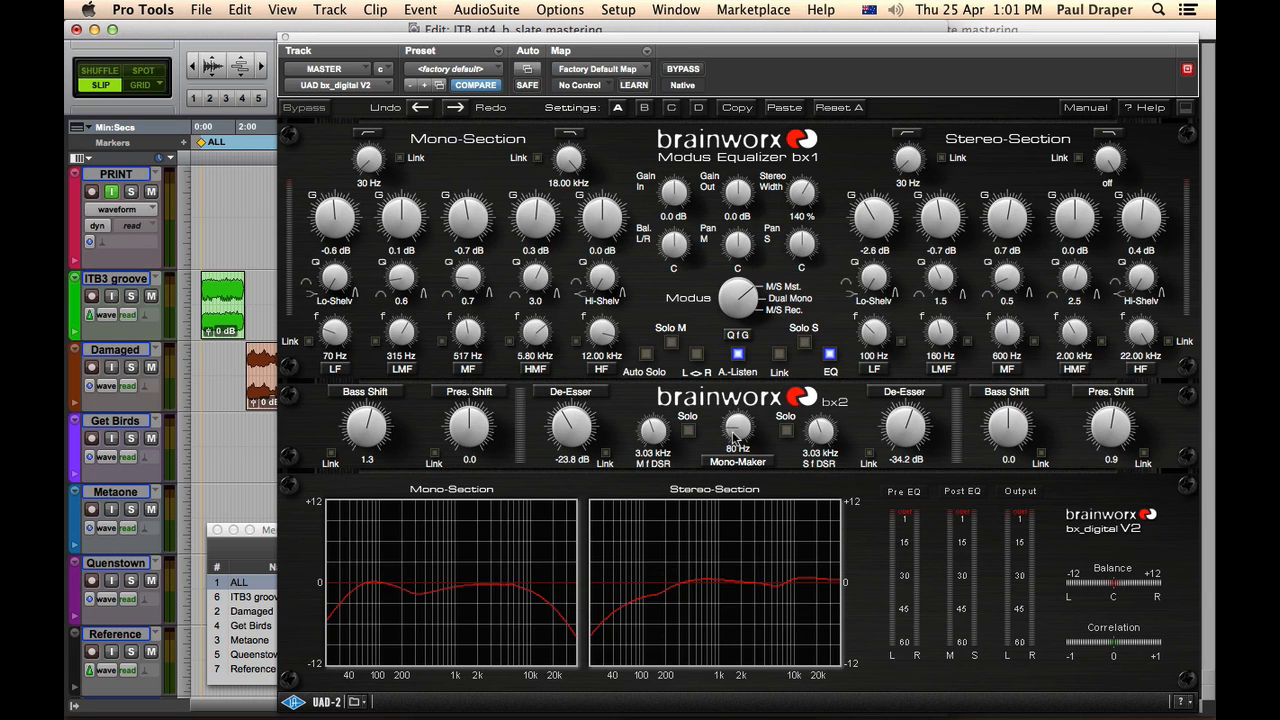
mouse_move(735, 433)
left_mouse_down()
mouse_move(735, 416)
mouse_move(733, 430)
left_mouse_up()
left_click_drag(740, 436, 719, 417)
Play the ITB3 groove clip with the mono-section de-esser soloed and set that de-esser to 225 Hz and about -24.1 dB.
left_click(217, 297)
left_click(688, 431)
key("space")
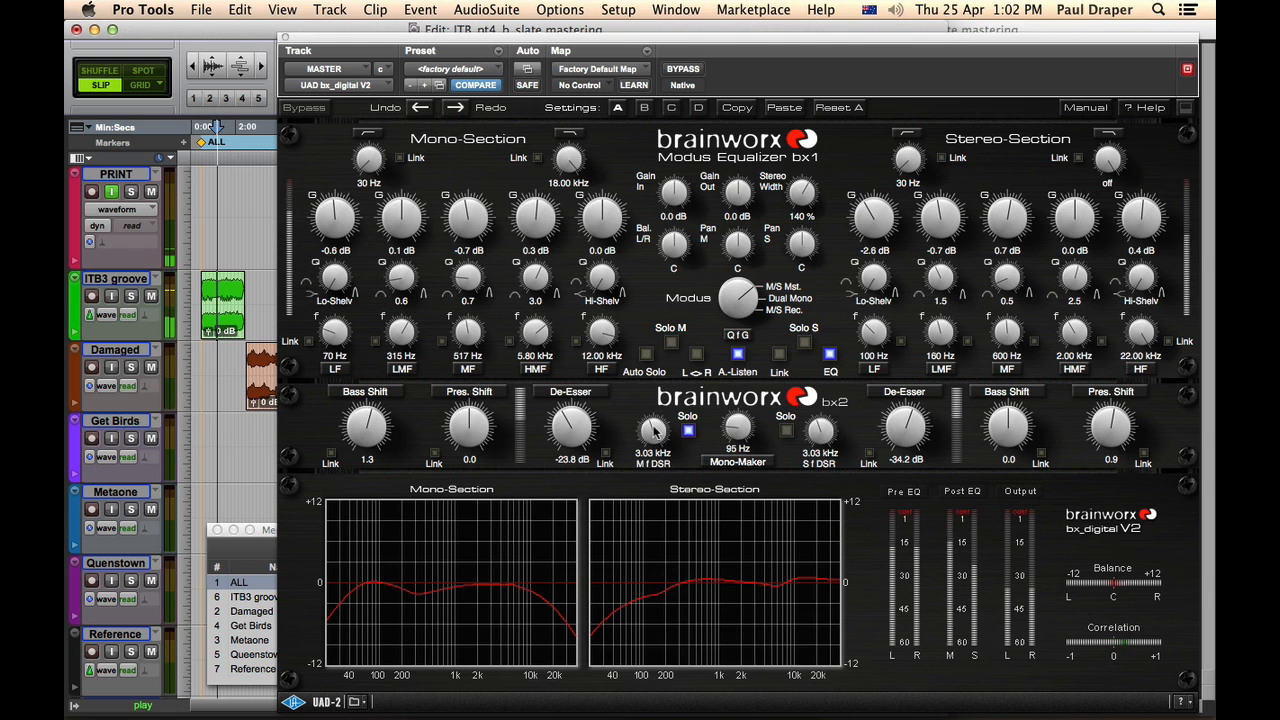
left_click_drag(652, 430, 586, 370)
left_click_drag(655, 431, 658, 443)
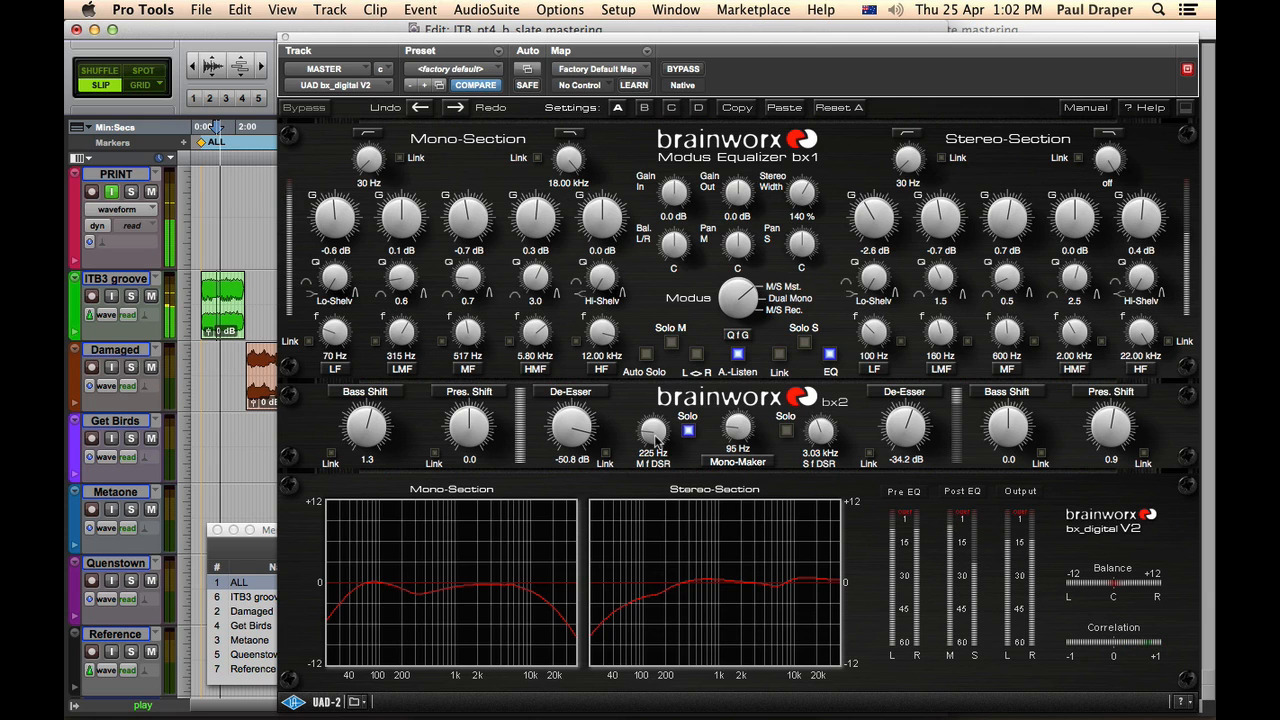
left_click_drag(573, 430, 572, 485)
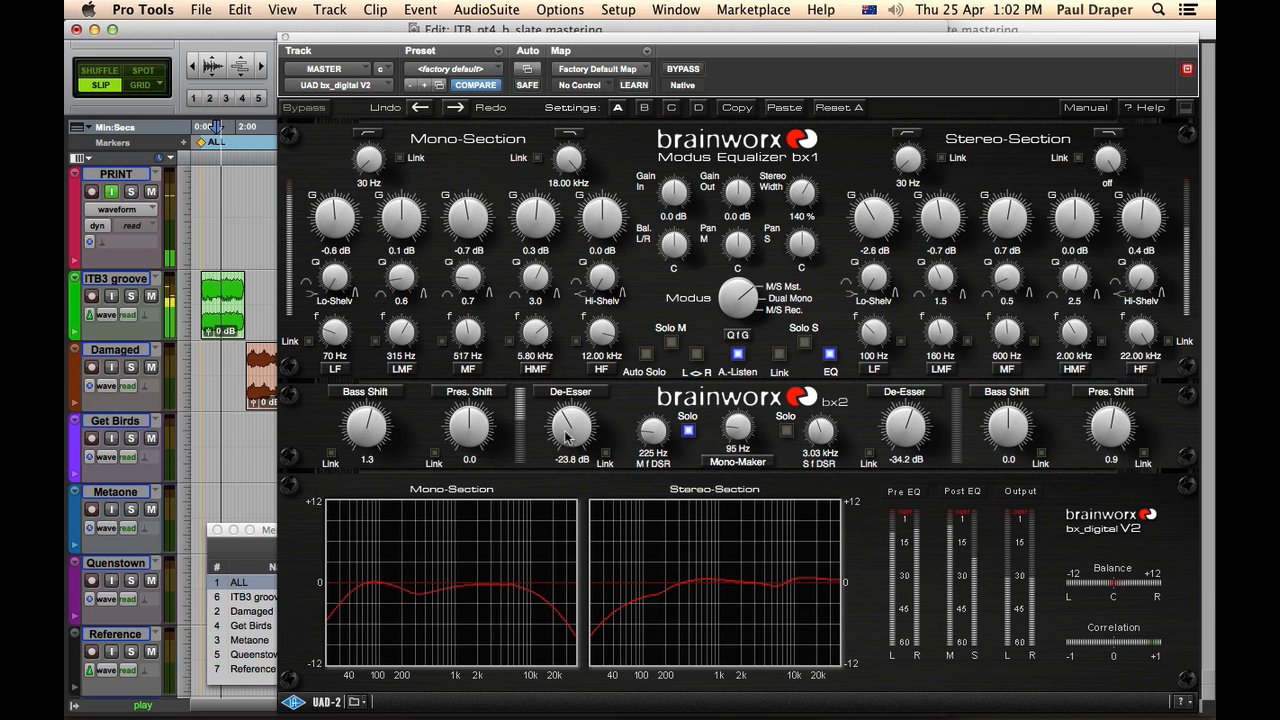
left_click_drag(569, 421, 572, 422)
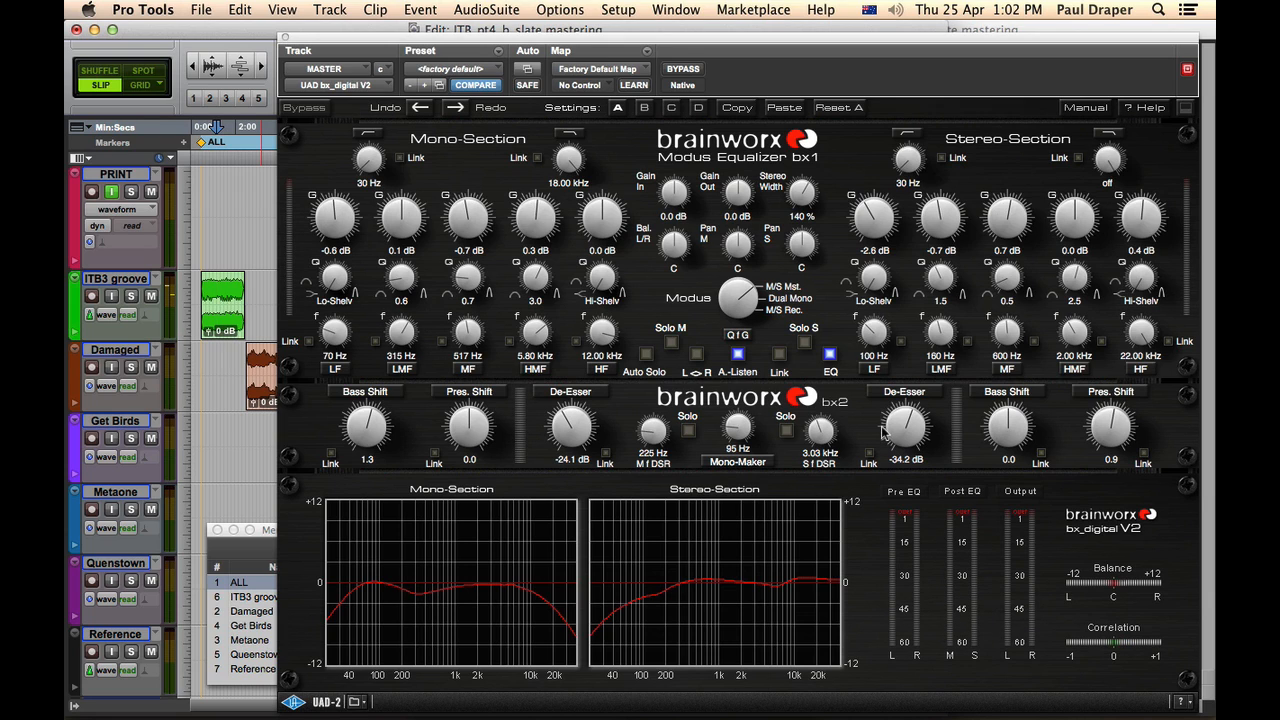
Solo the stereo-section de-esser, set it to 3.24 kHz and about -37.3 dB, then unsolo it and close the bx_digital window.
left_click(787, 432)
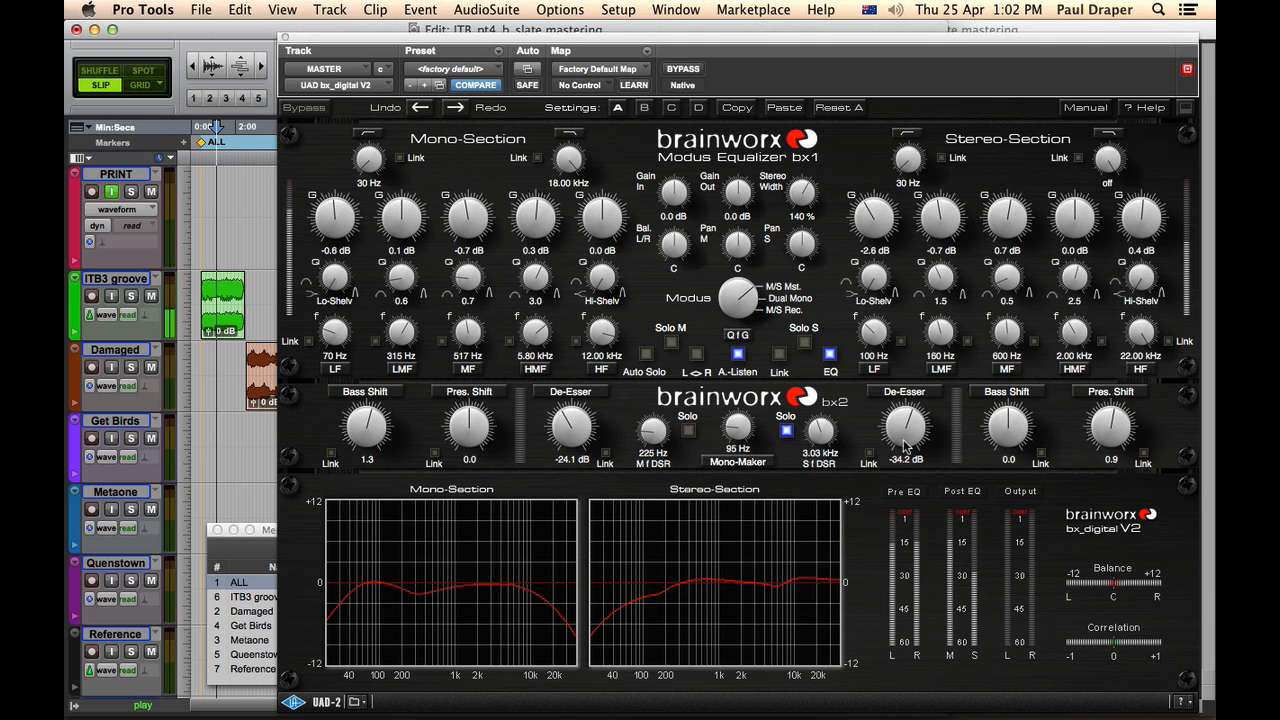
left_click_drag(904, 428, 918, 366)
mouse_move(822, 430)
left_mouse_down()
mouse_move(831, 398)
mouse_move(818, 429)
left_mouse_up()
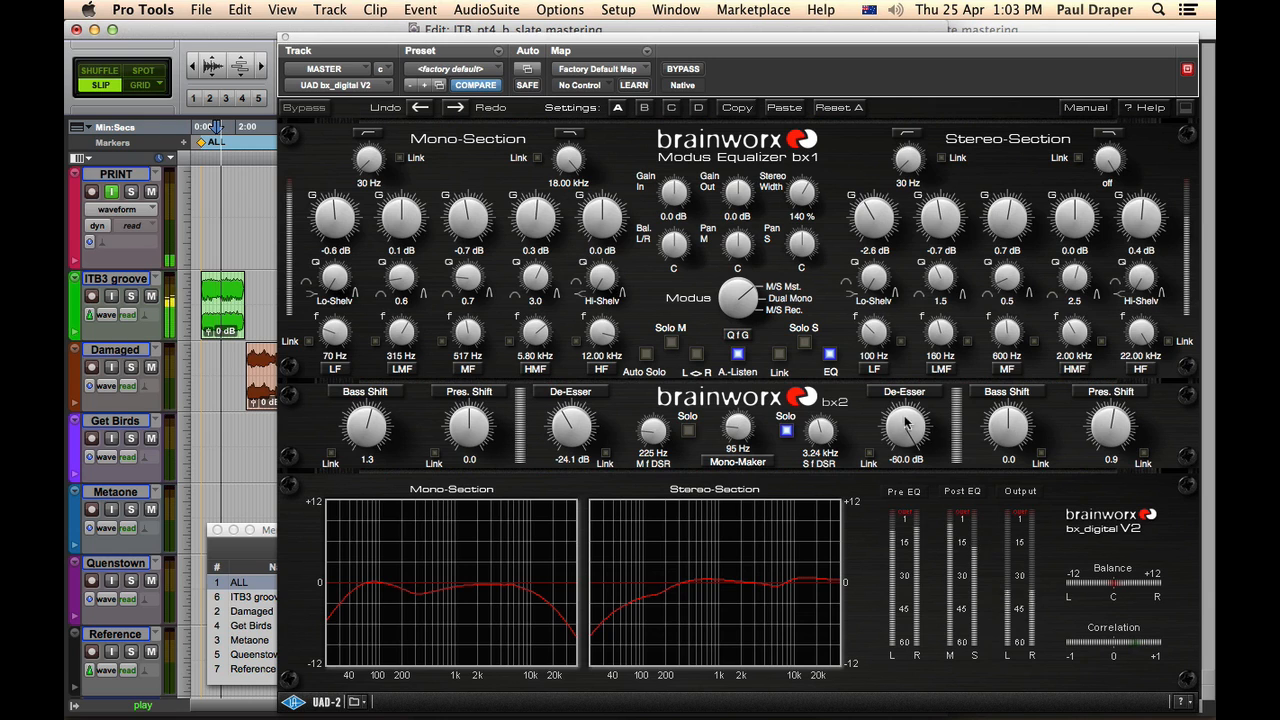
left_click_drag(906, 430, 897, 465)
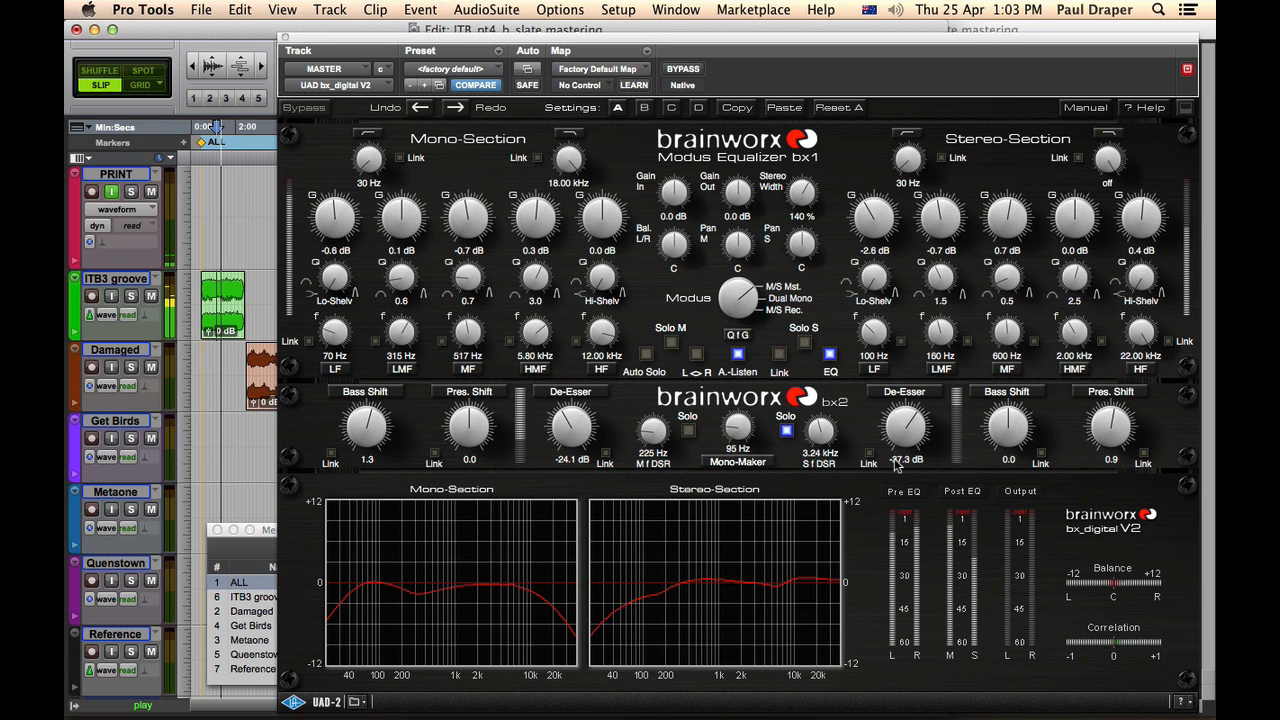
left_click(787, 433)
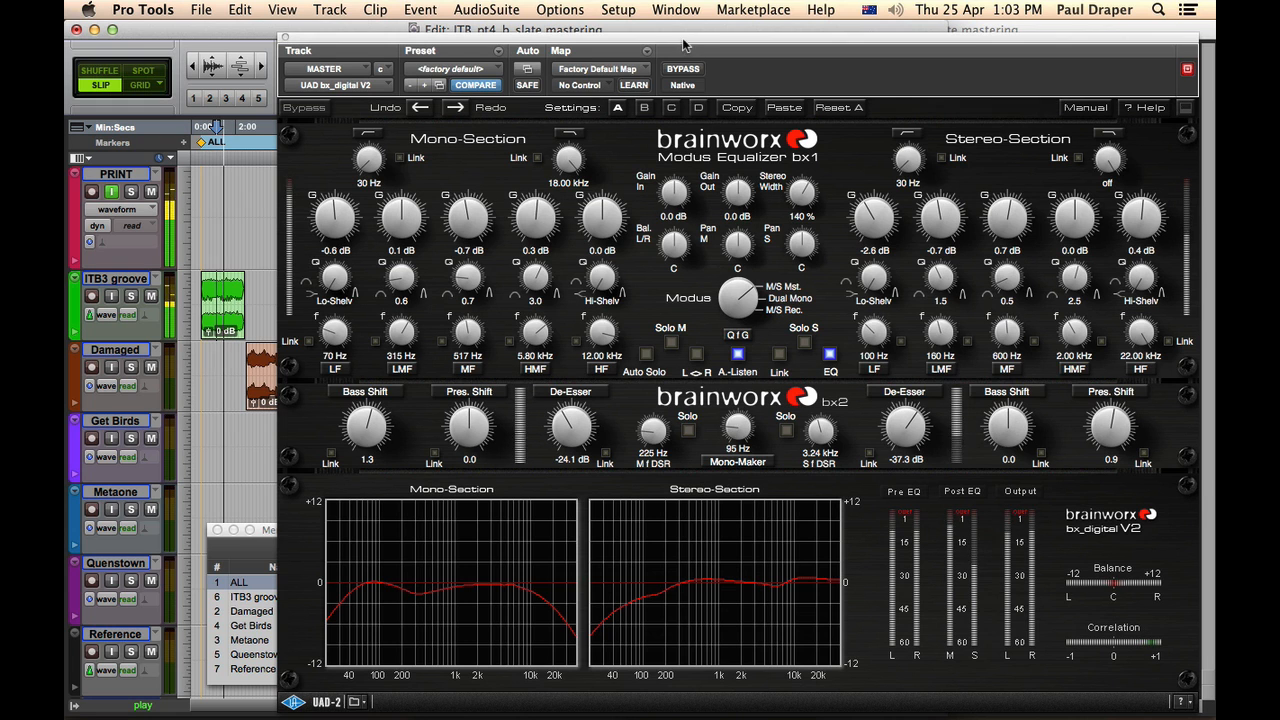
left_click_drag(686, 52, 658, 47)
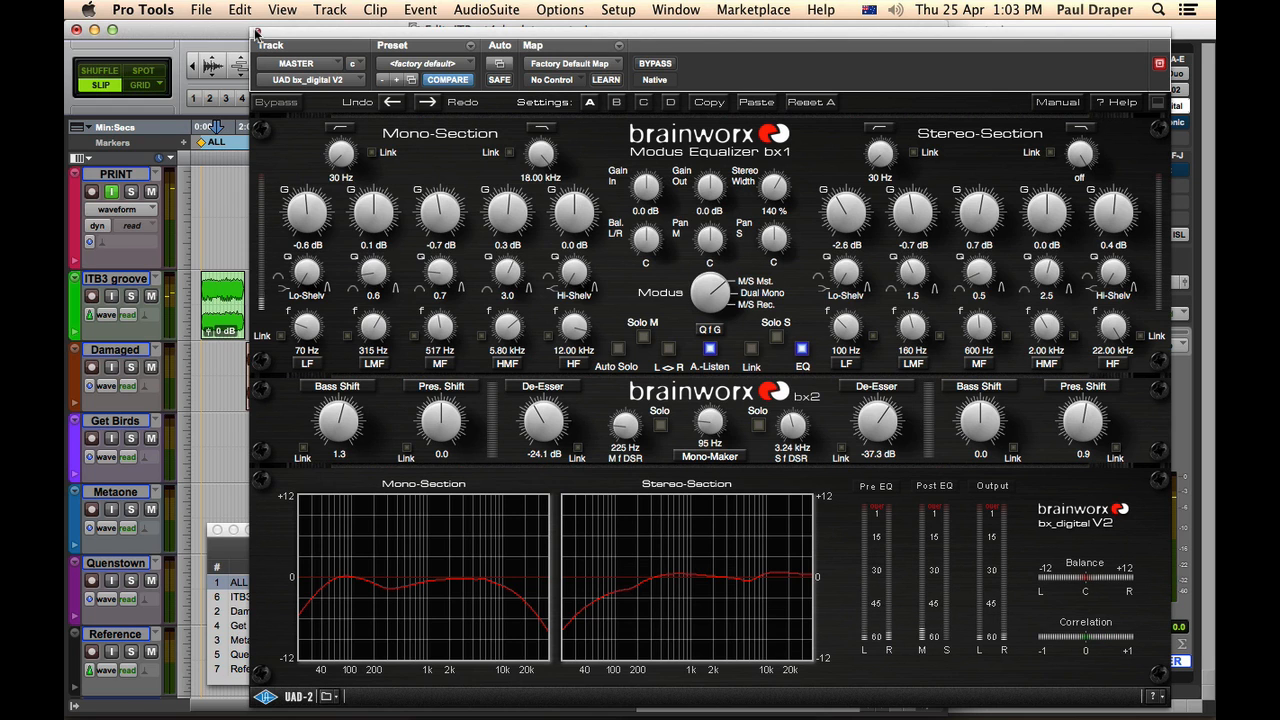
left_click(257, 32)
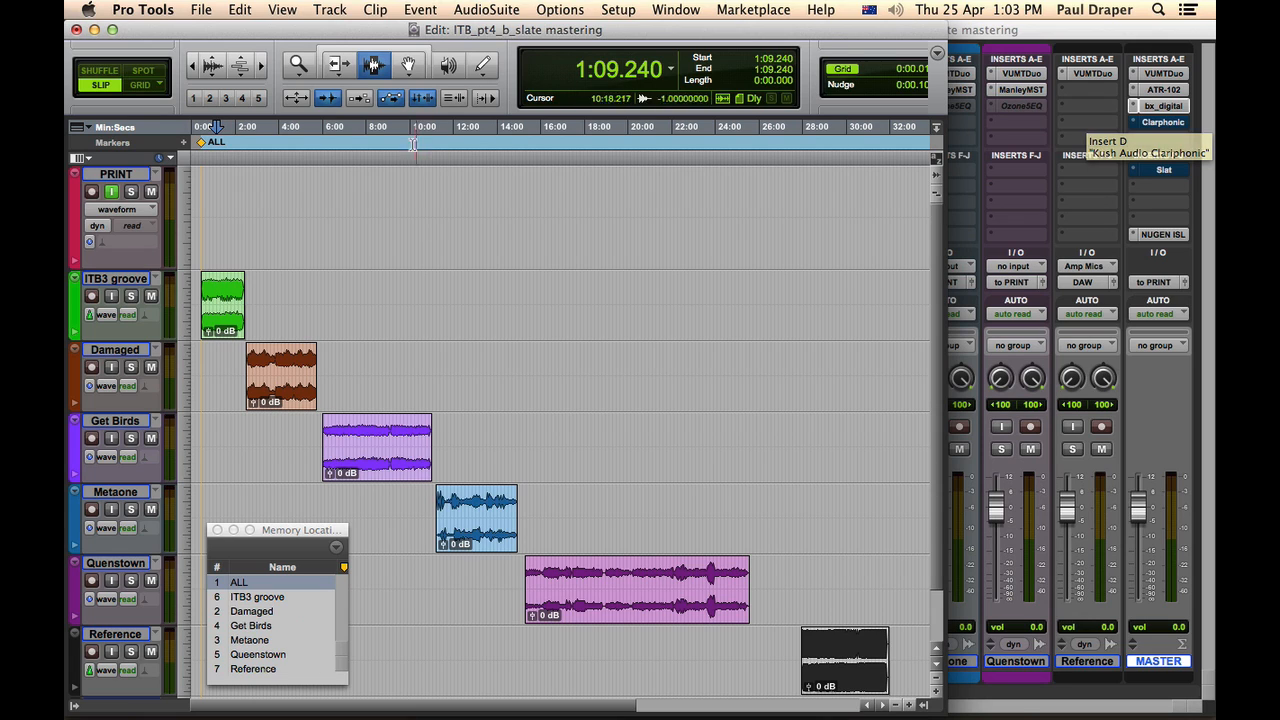
Audition the beginning of the Reference clip from about 28:01.
left_click(822, 646)
left_click(803, 646)
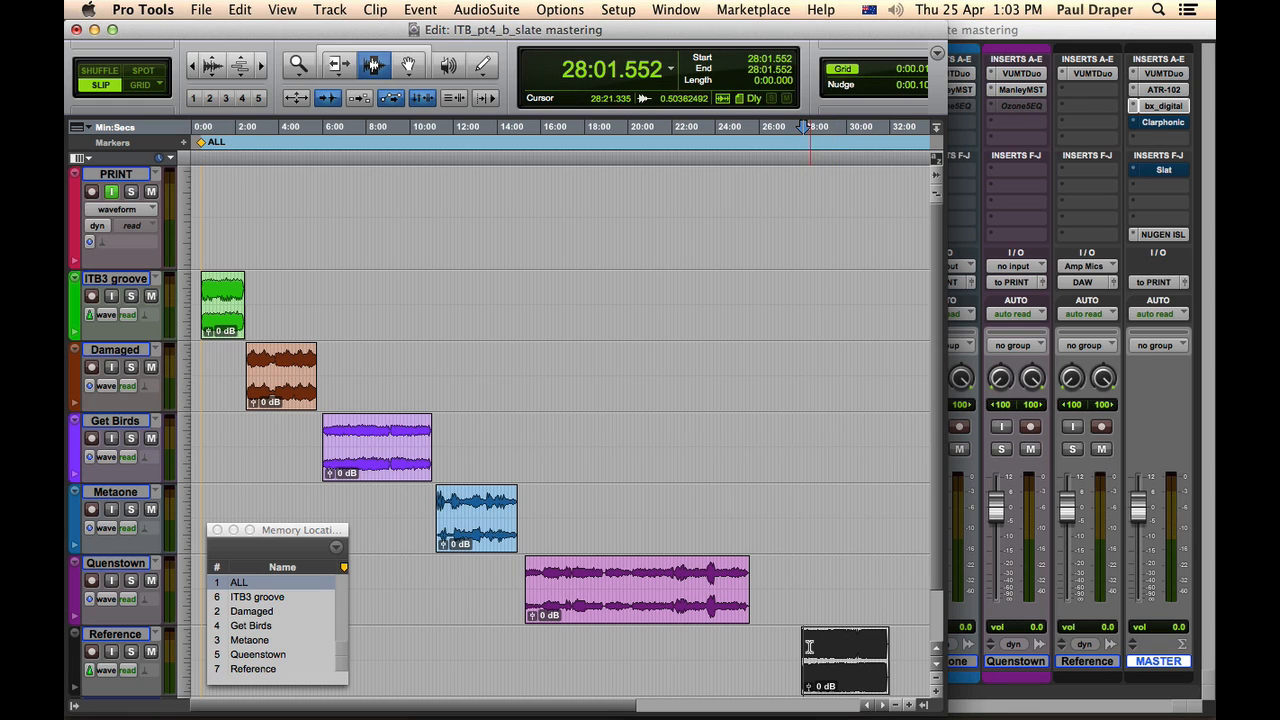
key("space")
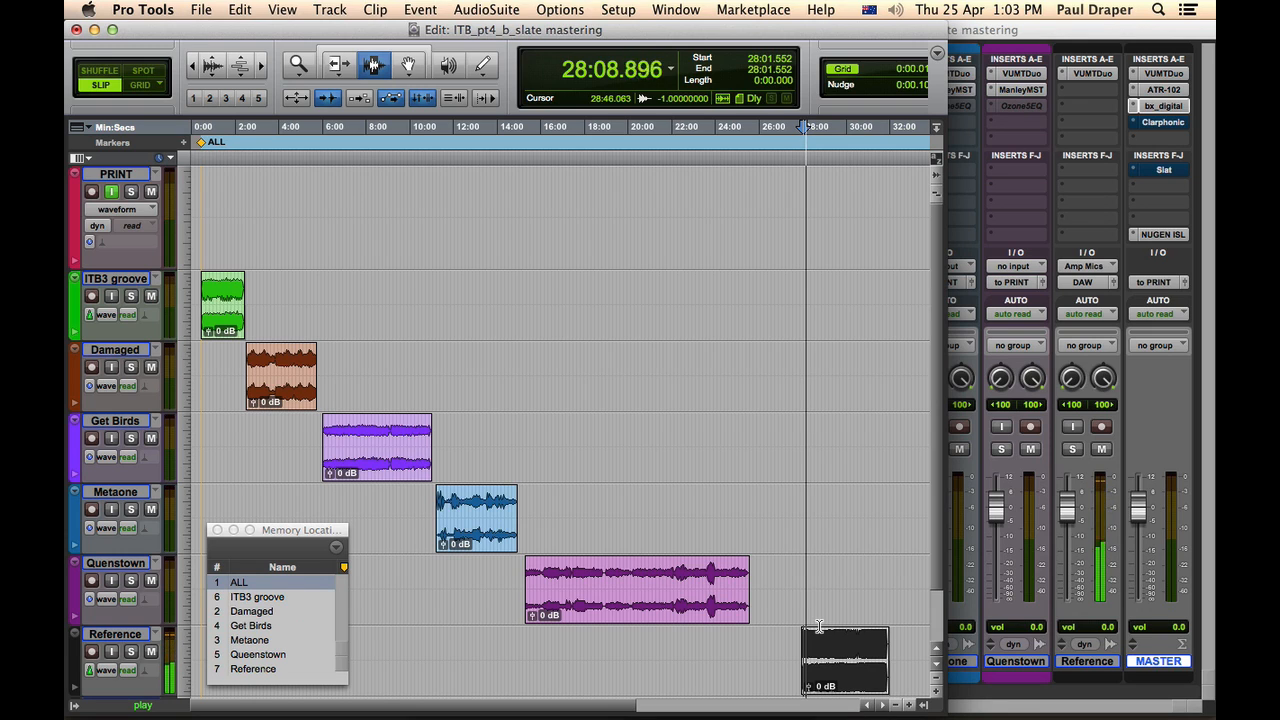
key("space")
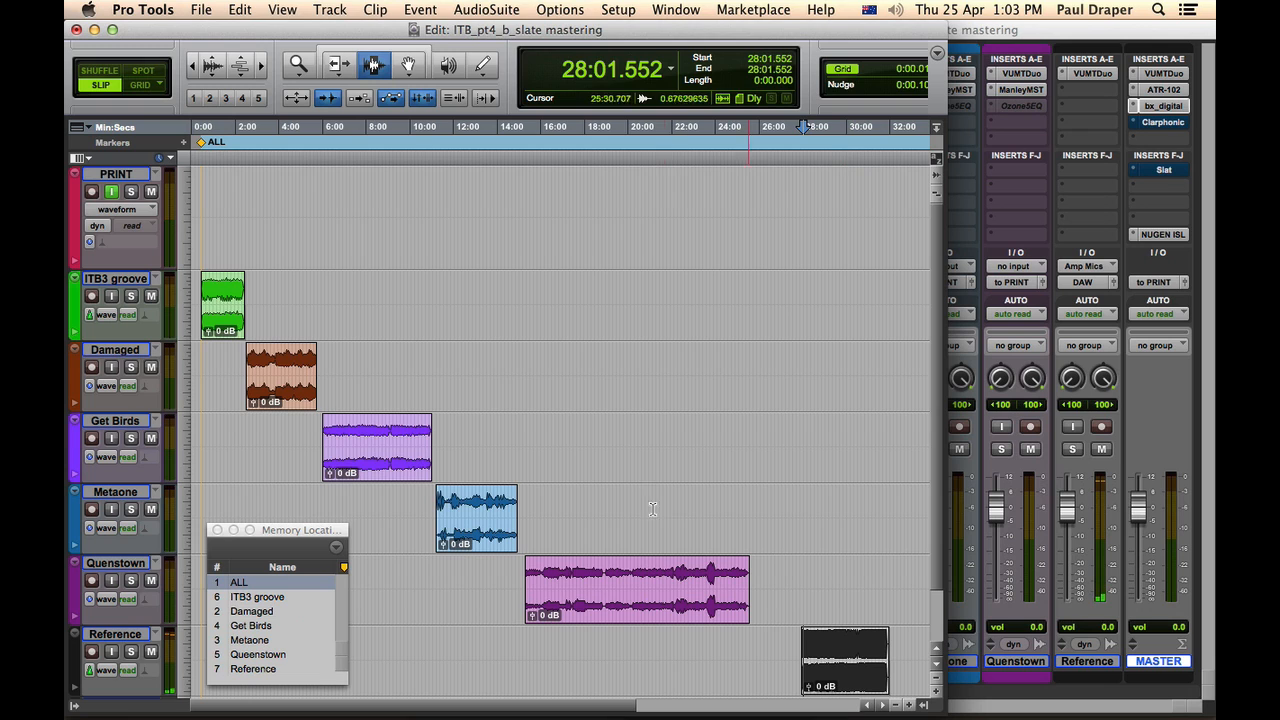
Select the Get Birds clip and bring up the Clariphonic equalizer inserted on the MASTER track.
left_click(408, 65)
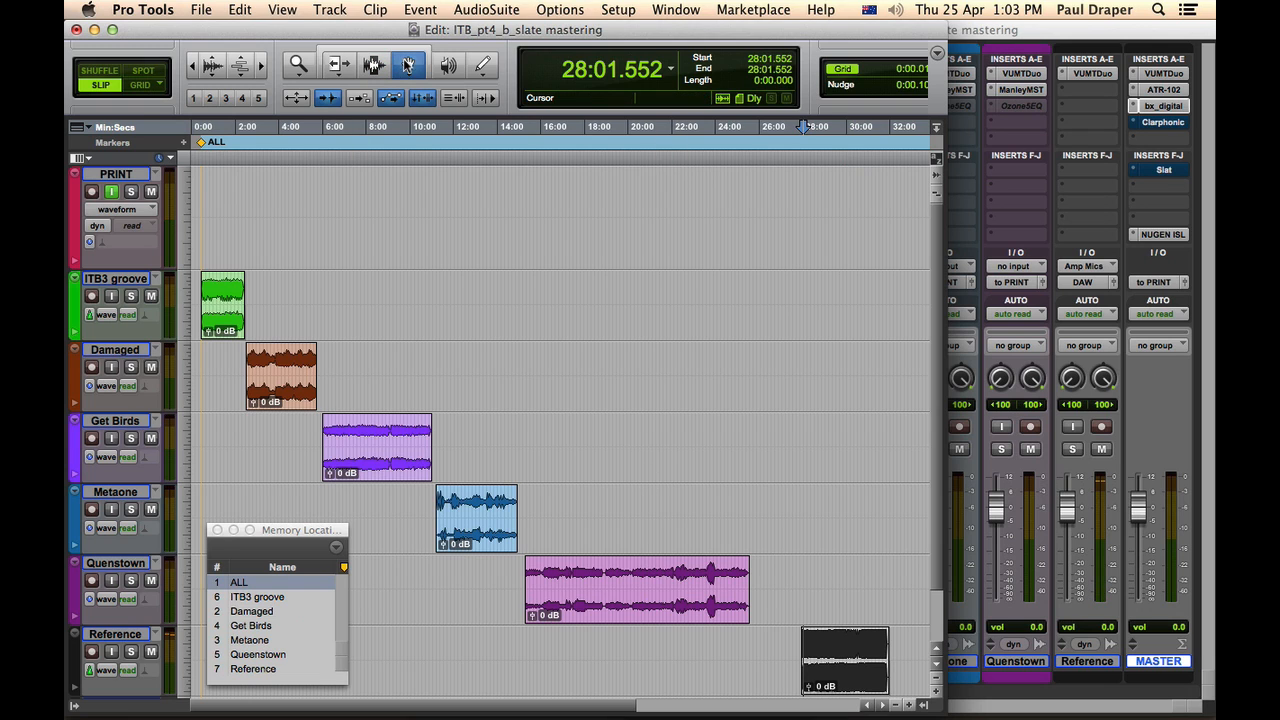
left_click(356, 434)
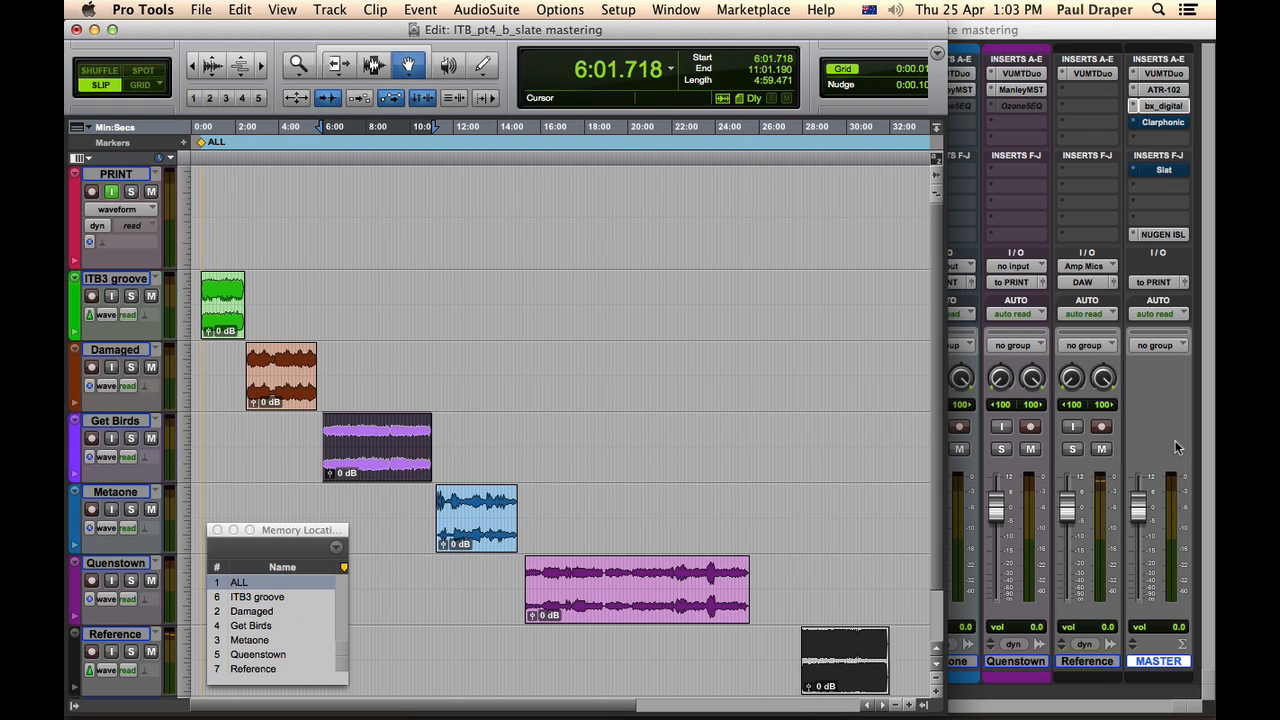
left_click(1160, 123)
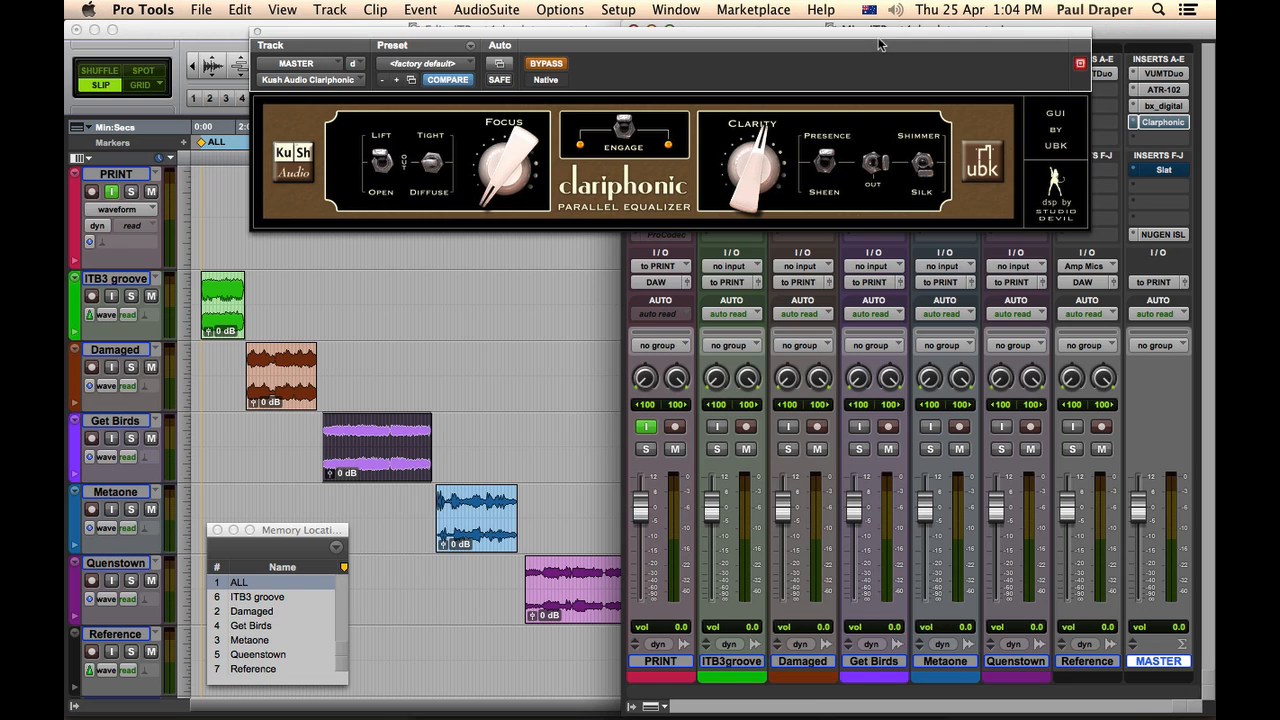
left_click_drag(880, 44, 879, 91)
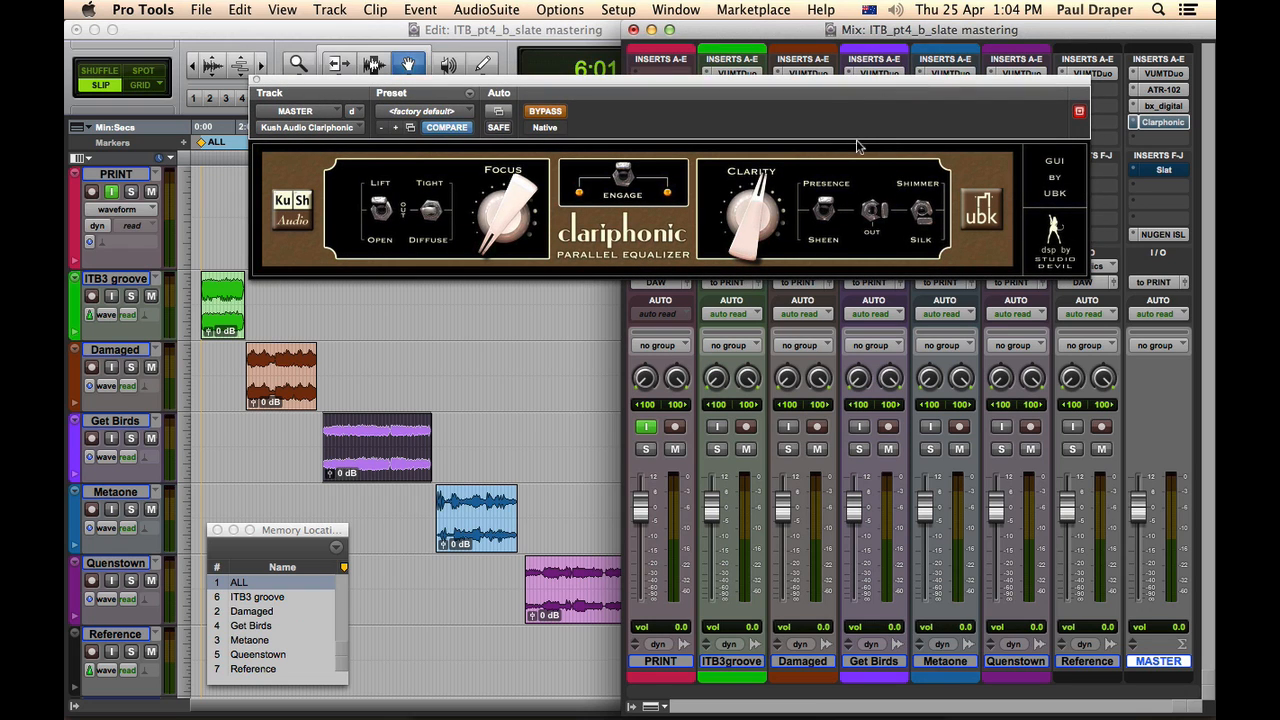
left_click_drag(831, 105, 857, 112)
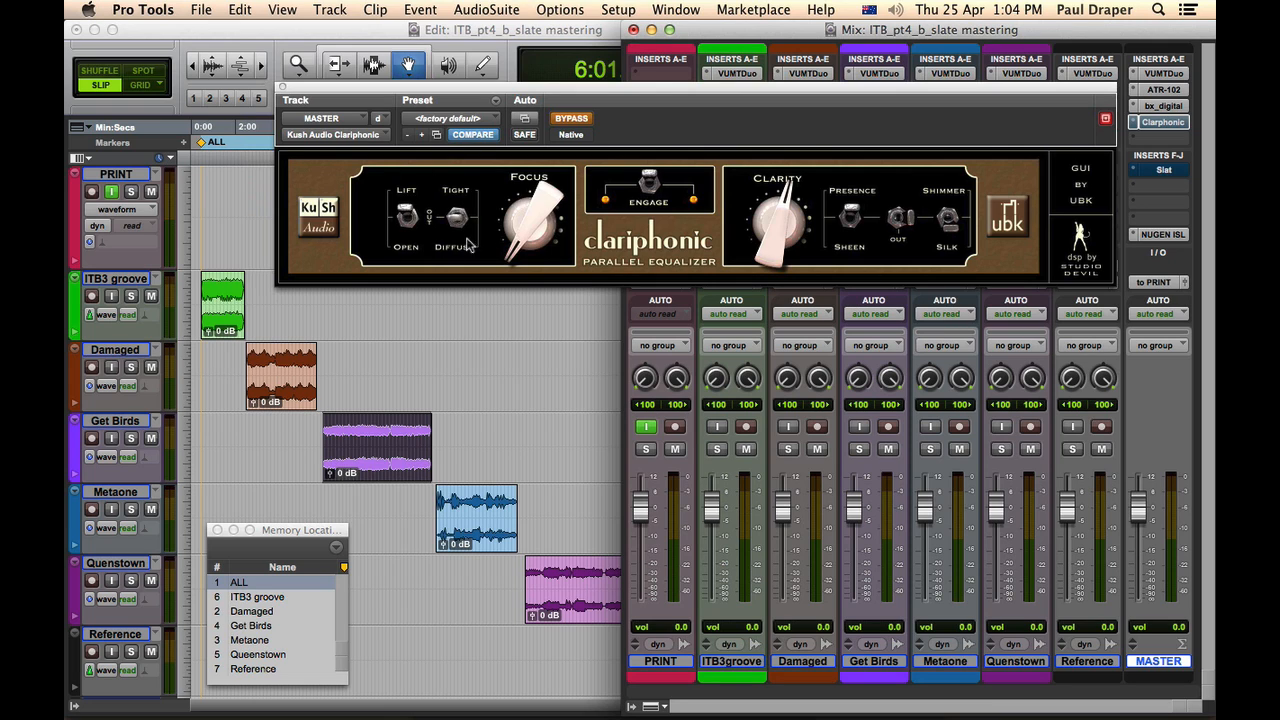
Try the Clariphonic's Presence/Sheen and Shimmer/Silk switches and turn the Clarity knob down to its minimum.
left_click_drag(530, 240, 512, 228)
left_click(851, 218)
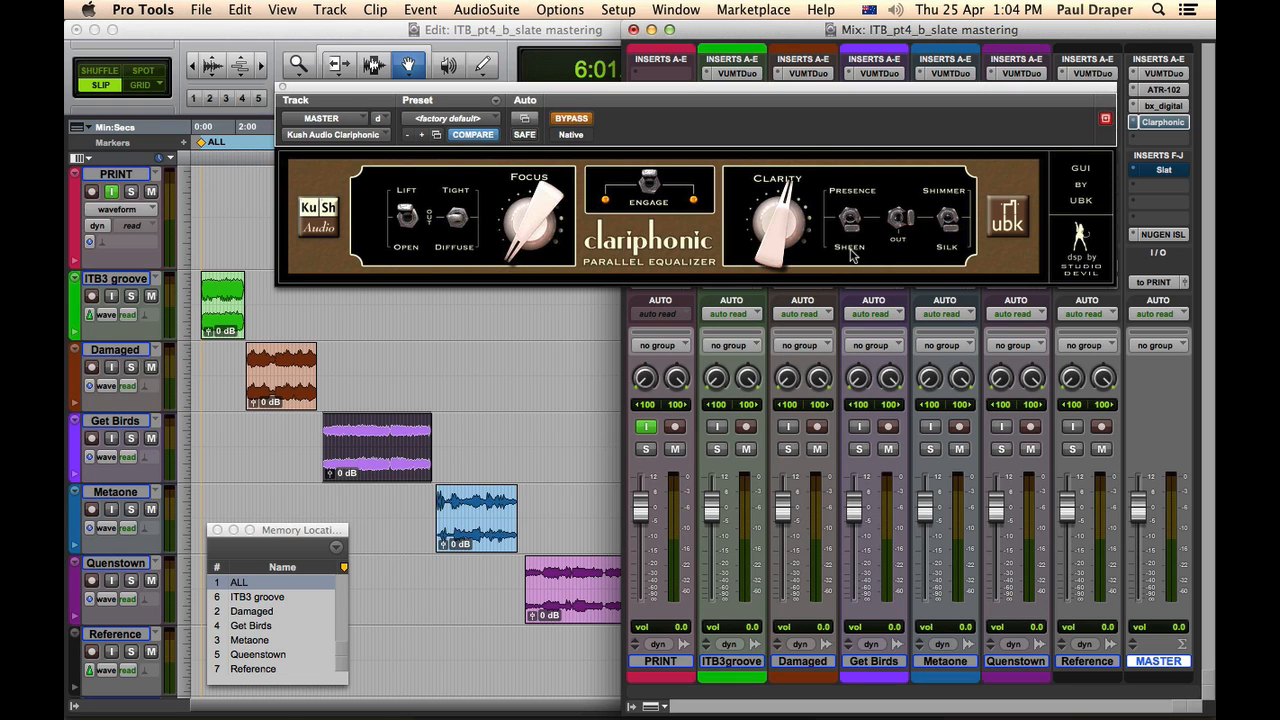
left_click(954, 234)
left_click(954, 236)
left_click_drag(920, 90, 918, 94)
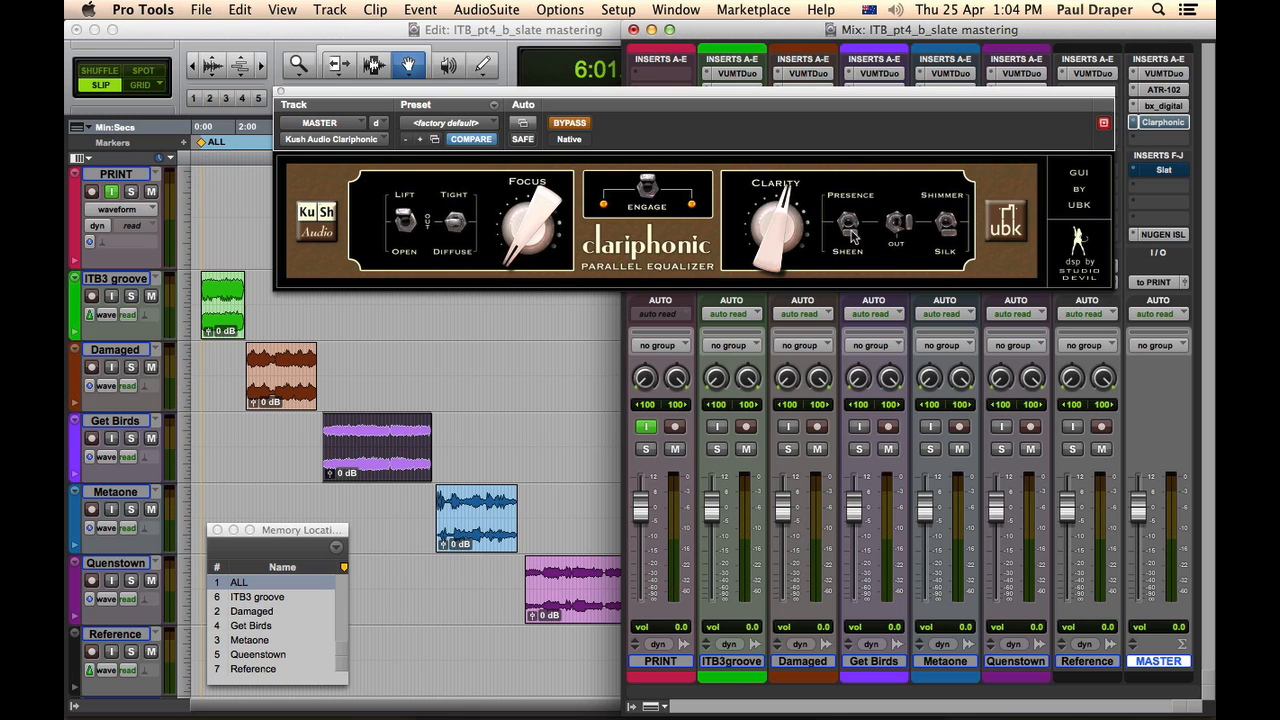
left_click(850, 224)
left_click_drag(848, 101, 838, 97)
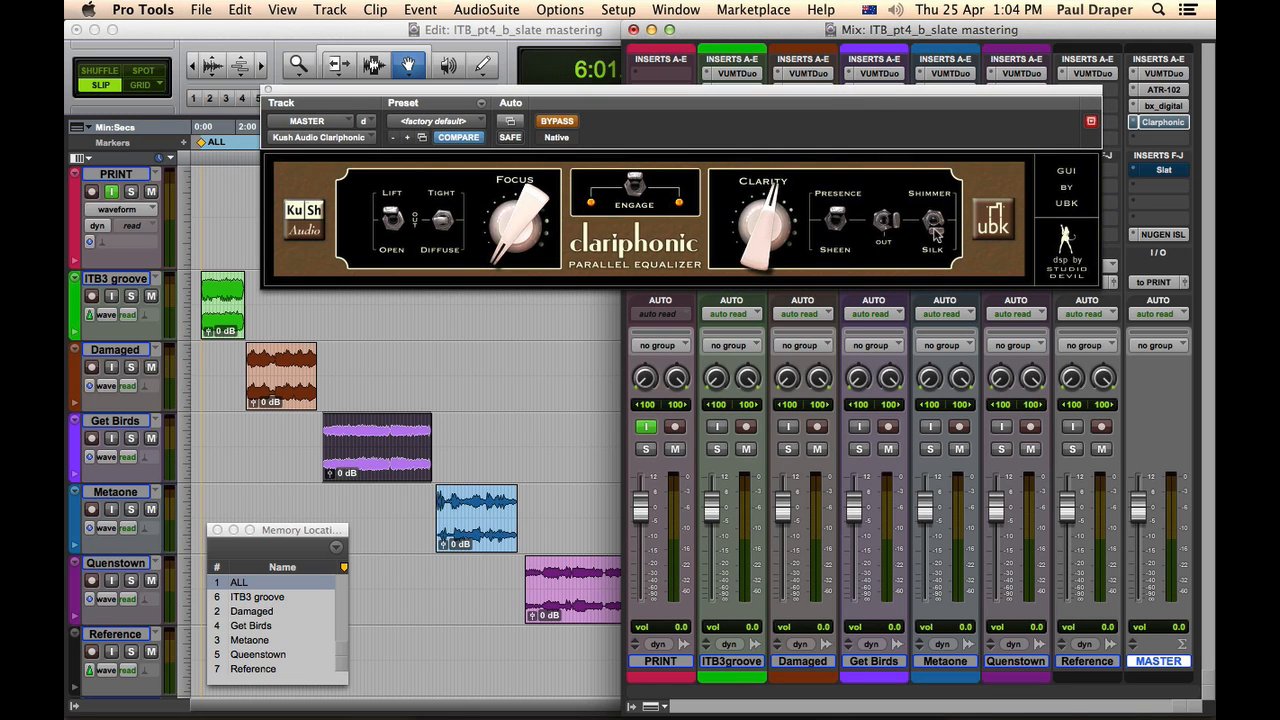
left_click(837, 219)
left_click_drag(772, 212, 755, 338)
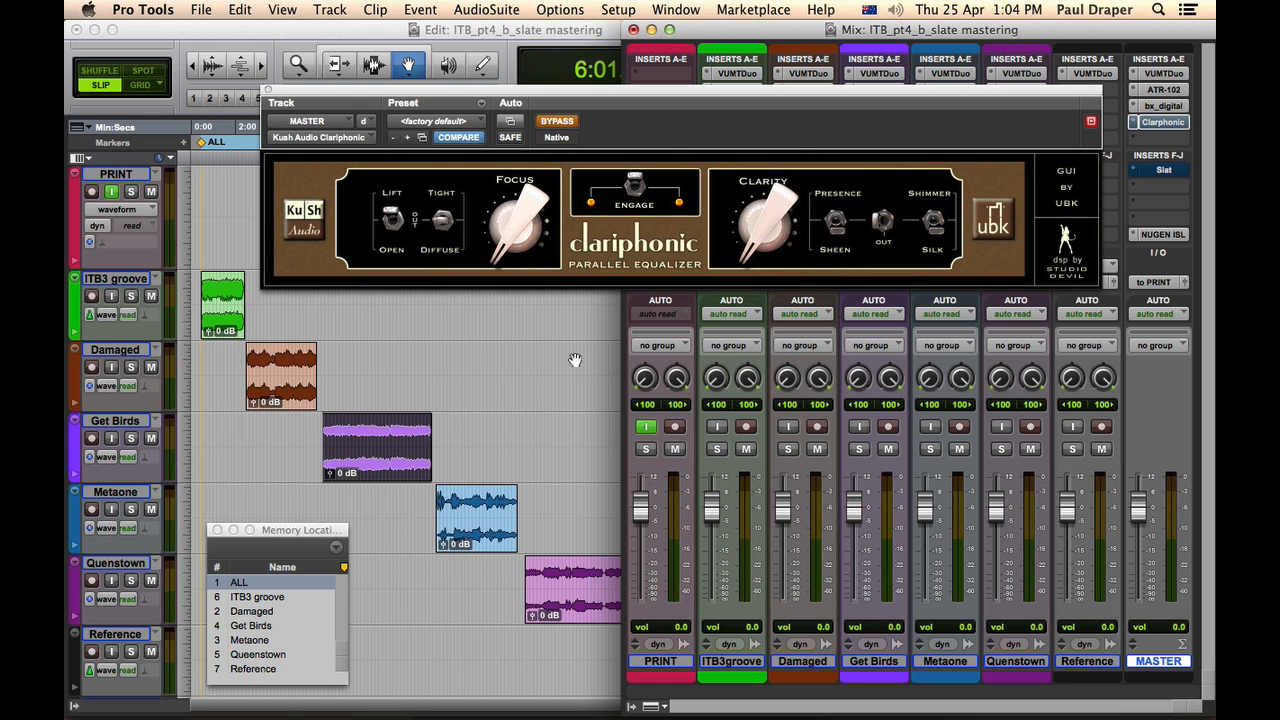
Play the Get Birds clip with the Selector tool active and take the Clariphonic out of bypass.
left_click(374, 65)
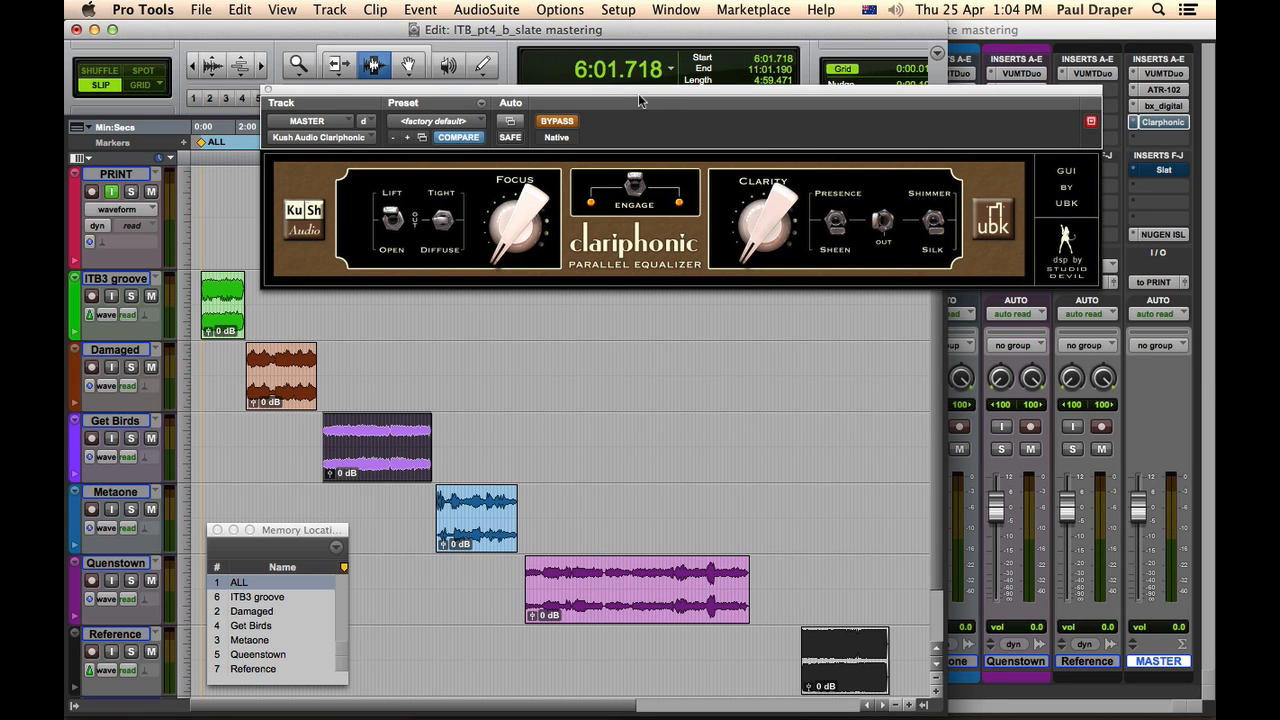
key("space")
left_click_drag(638, 93, 645, 86)
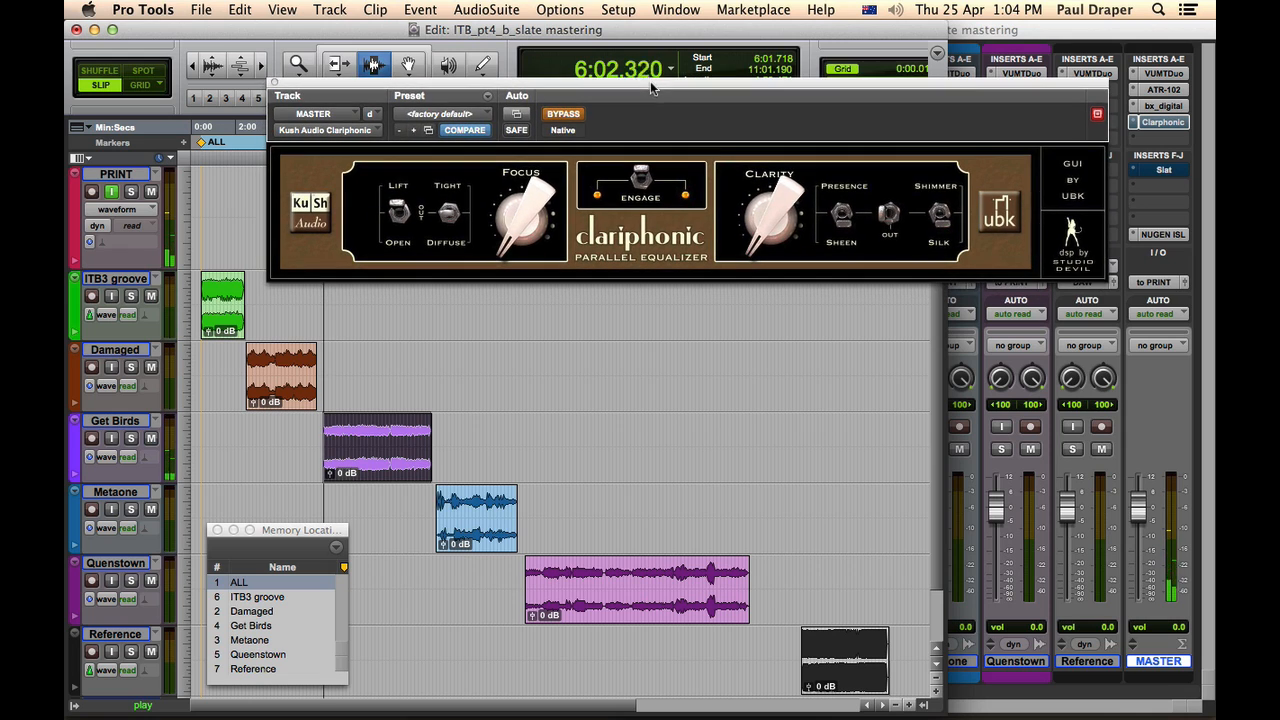
left_click(557, 113)
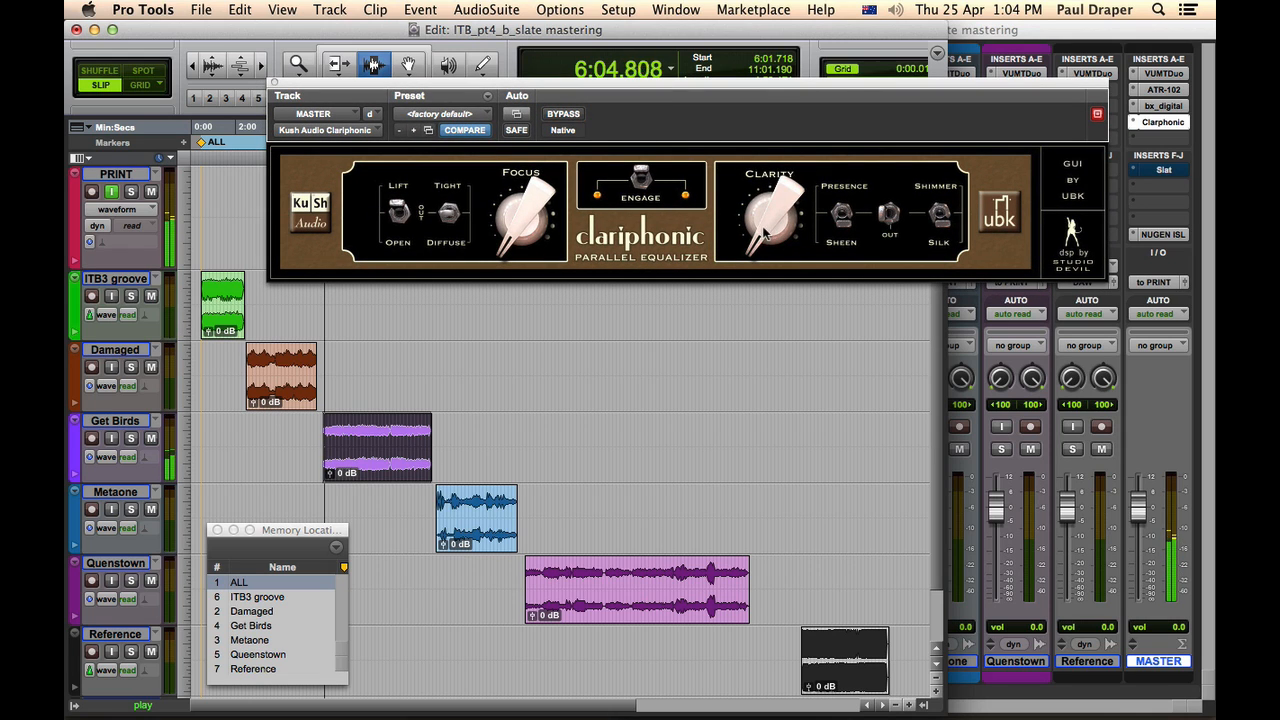
Raise Clarity to about one o'clock during playback, move the Clarity section's selector off Out, and stop playback.
left_click_drag(764, 233, 757, 187)
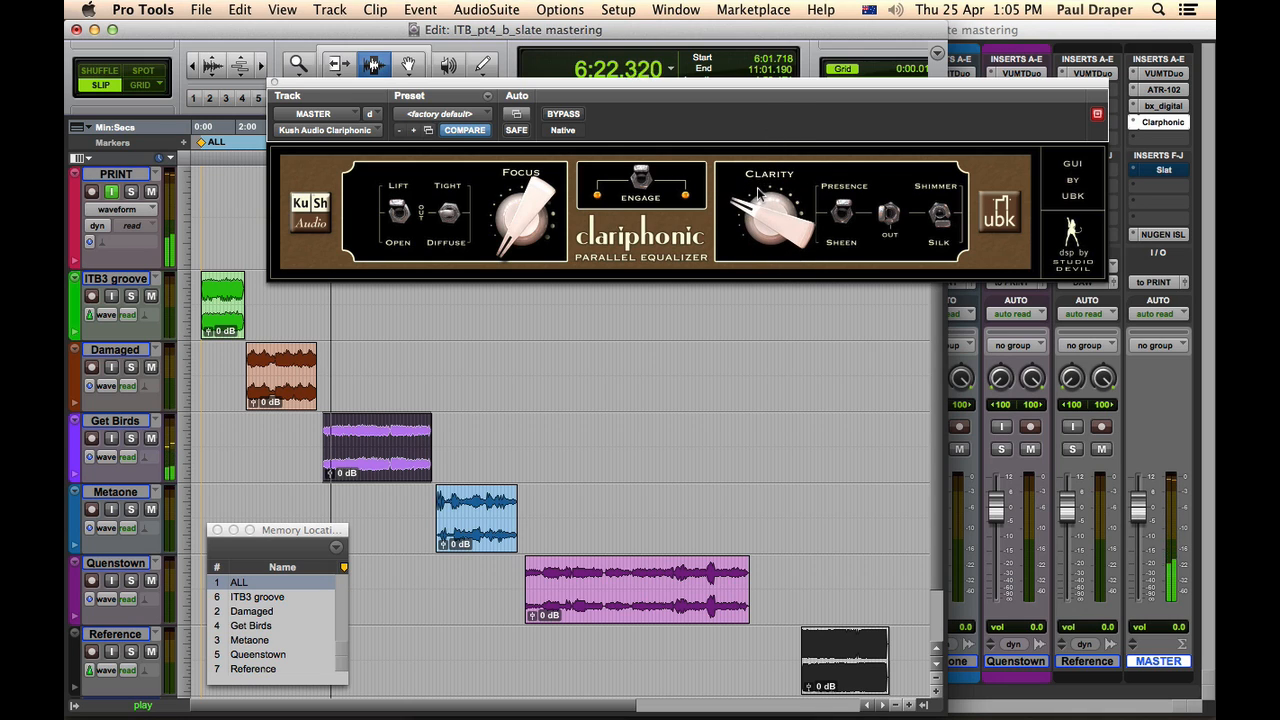
left_click(890, 214)
left_click_drag(742, 224, 940, 247)
mouse_move(778, 240)
left_mouse_down()
mouse_move(770, 200)
mouse_move(785, 173)
mouse_move(770, 215)
mouse_move(761, 205)
mouse_move(739, 299)
mouse_move(772, 172)
mouse_move(748, 203)
mouse_move(782, 215)
left_mouse_up()
key("space")
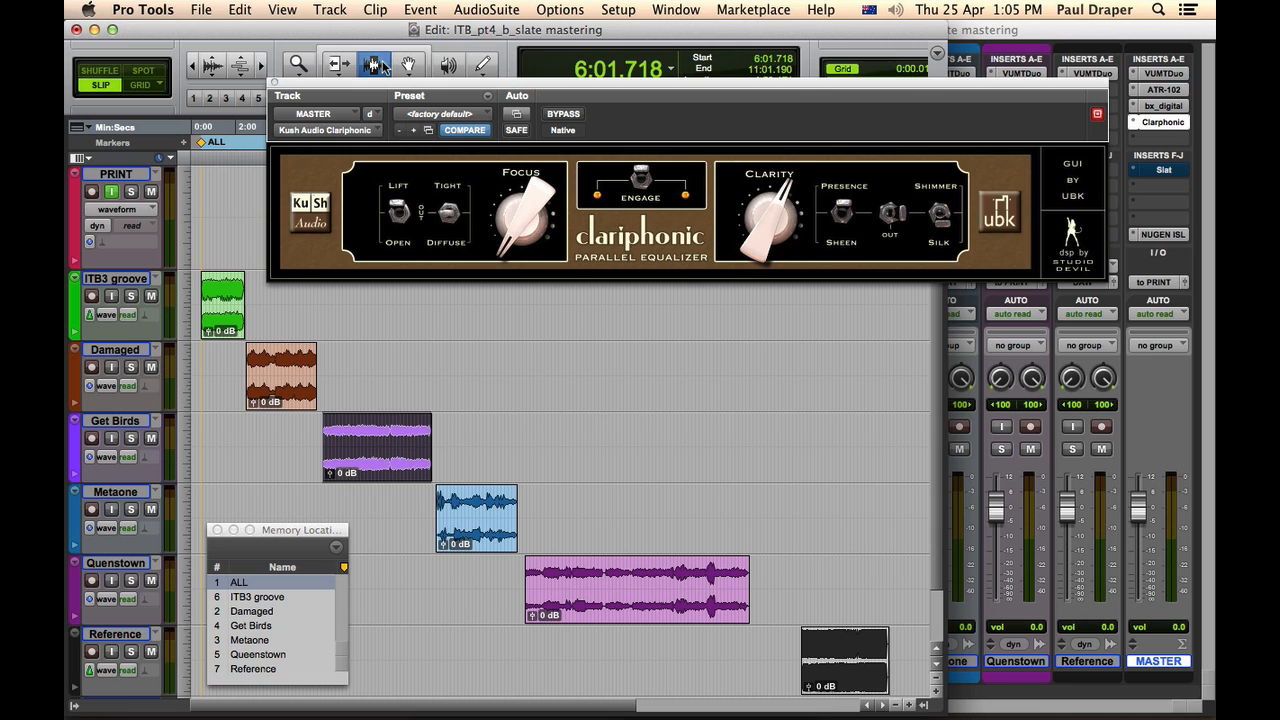
Play the Metaone clip from near its start and turn the Clariphonic's Clarity knob up to about three o'clock.
left_click(437, 502)
key("space")
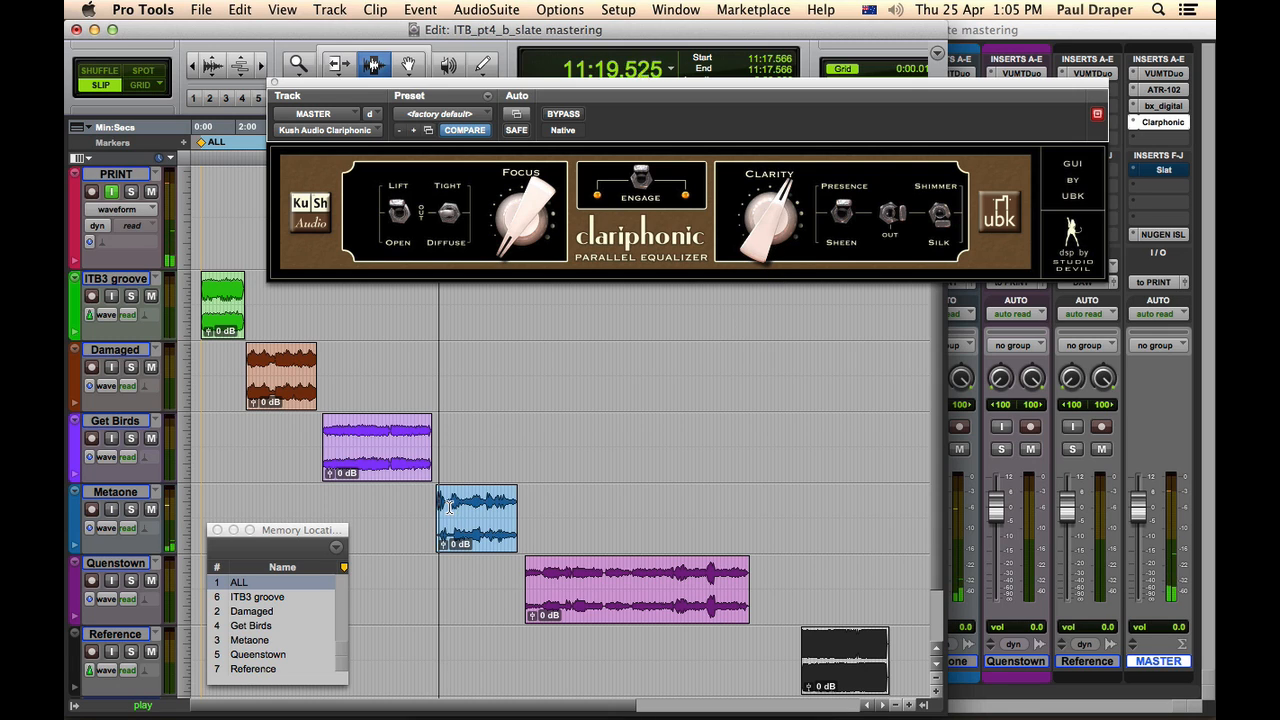
left_click_drag(768, 221, 558, 457)
key("space")
Replay Metaone from about 11:54, fine-tune Clarity, and compare the sound with the Clariphonic's Engage switch off and on.
left_click(451, 498)
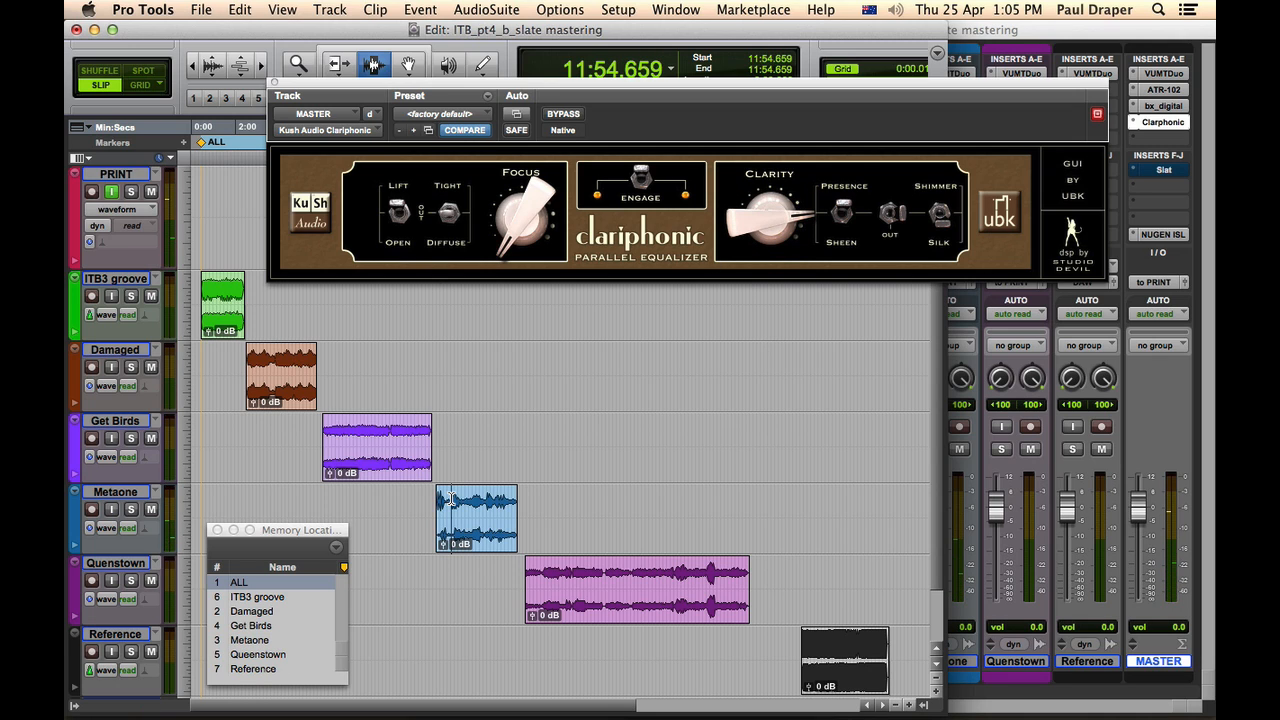
key("space")
left_click_drag(774, 219, 747, 206)
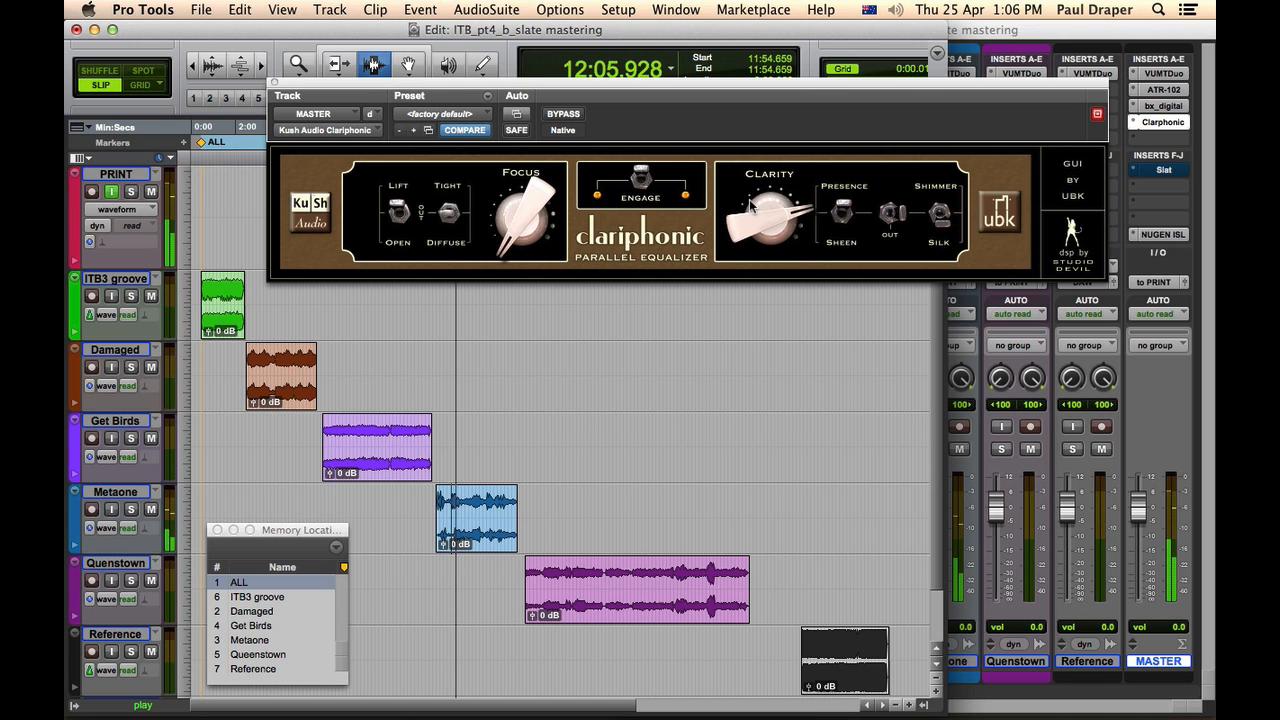
left_click(639, 184)
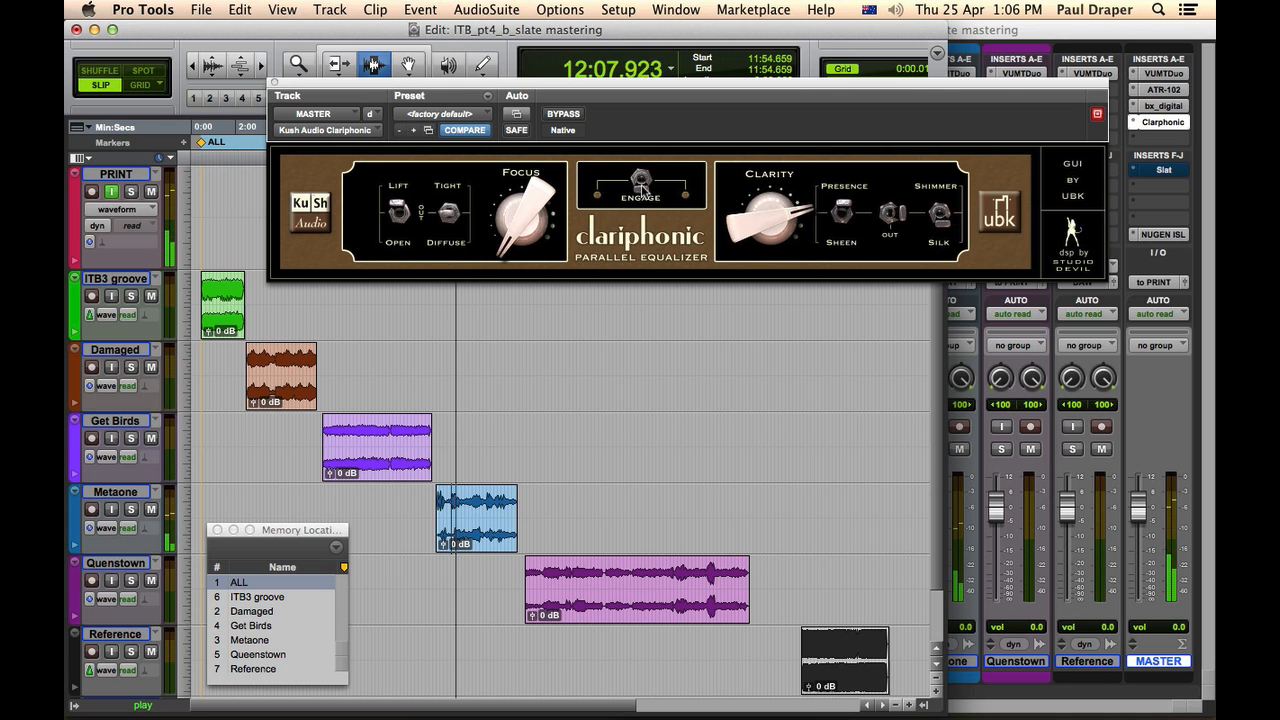
left_click(640, 180)
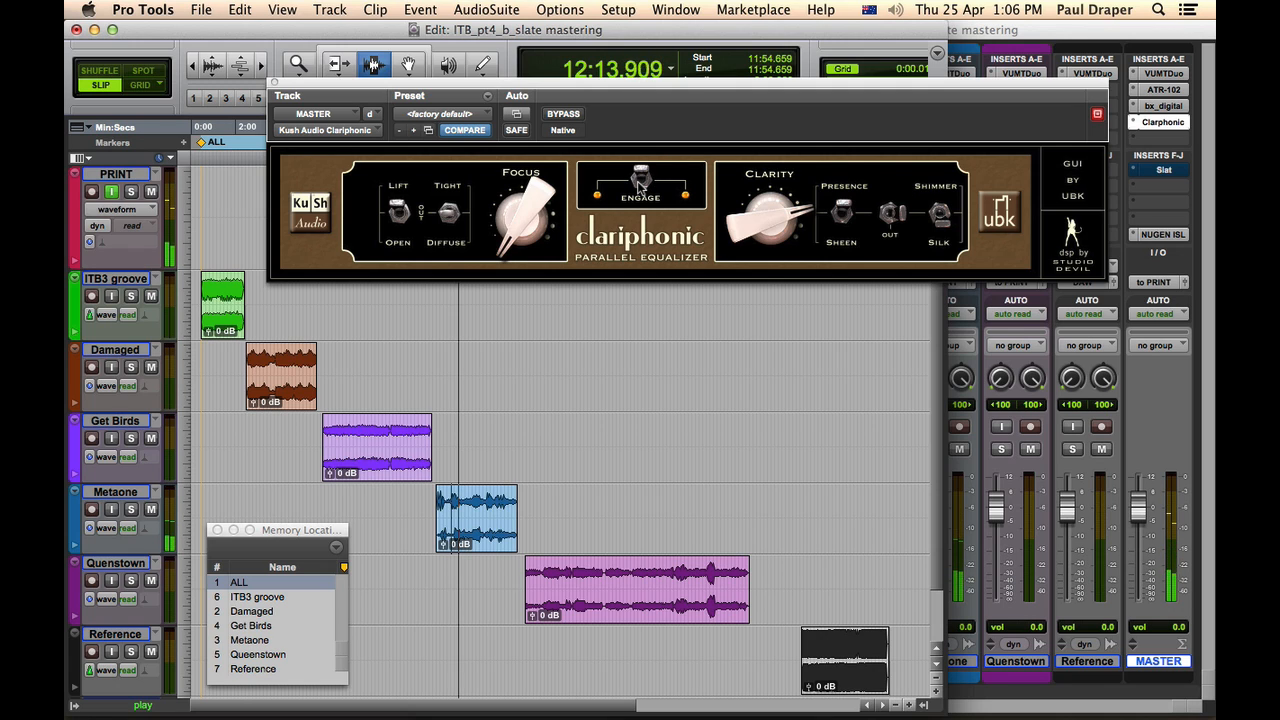
Compare Metaone with the Clariphonic's Engage switch off and on, and lower Clarity to about half past one.
left_click(640, 184)
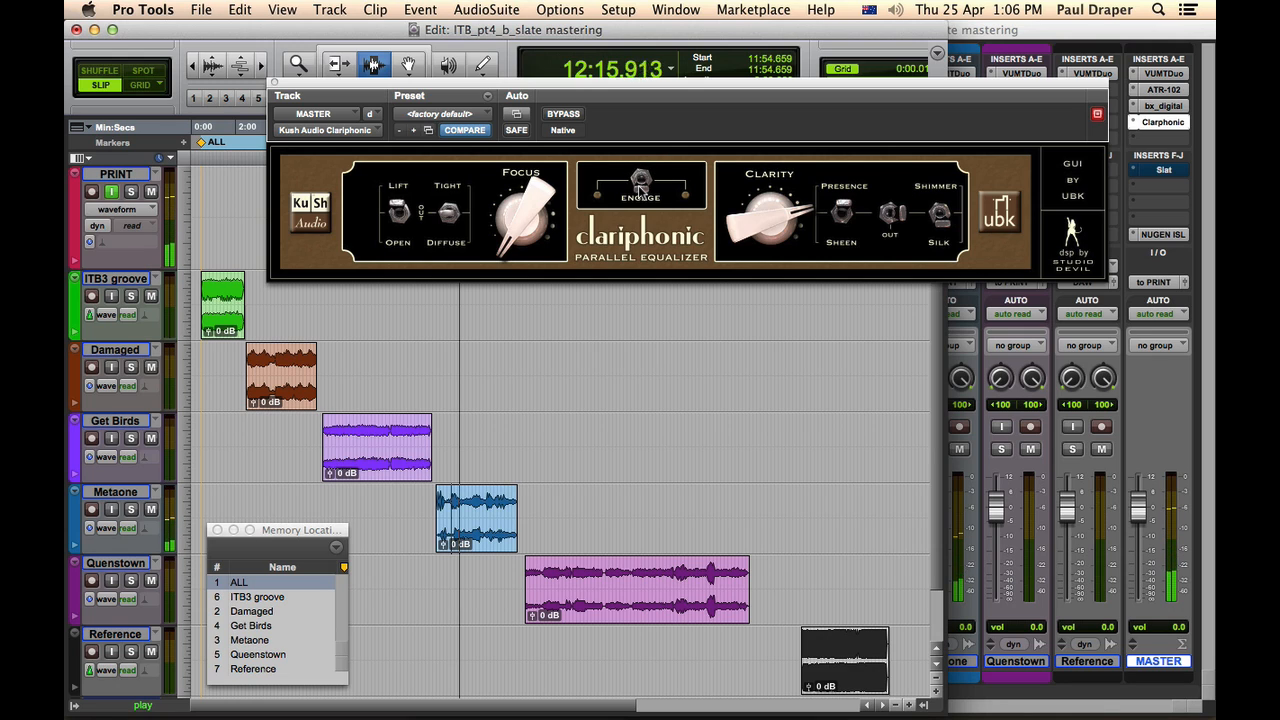
left_click(641, 184)
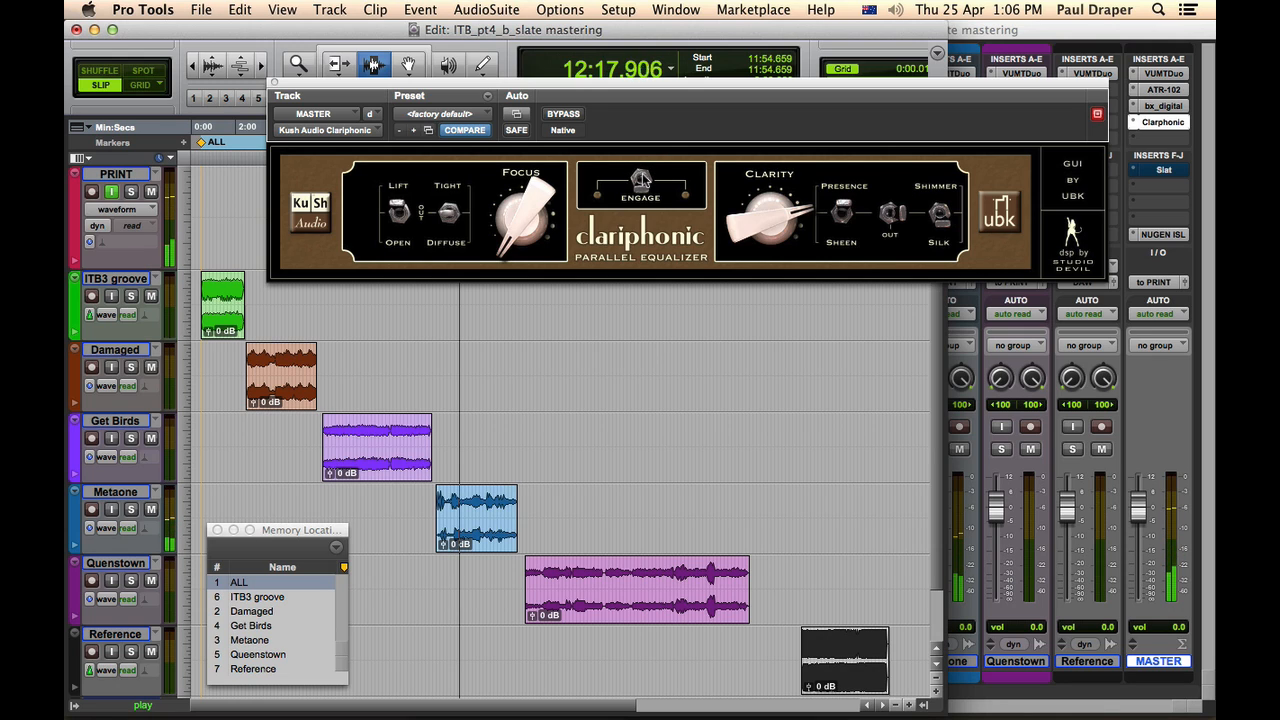
left_click(641, 182)
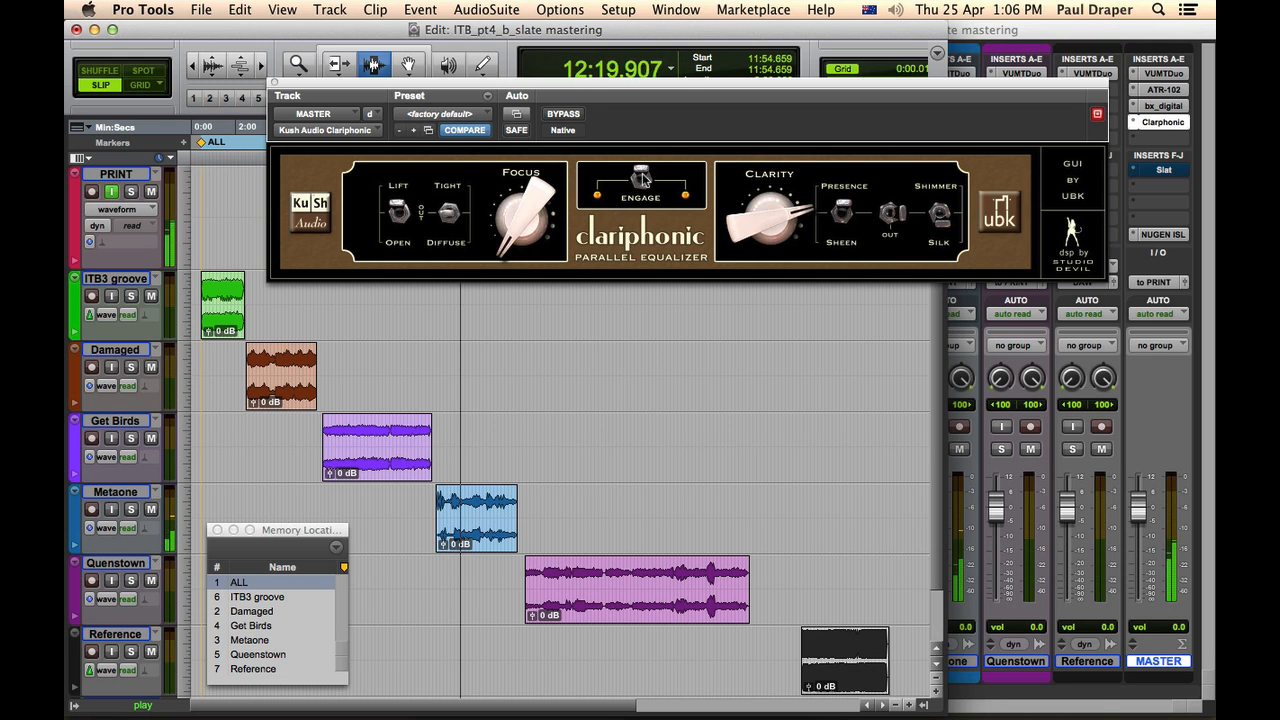
left_click_drag(746, 231, 733, 246)
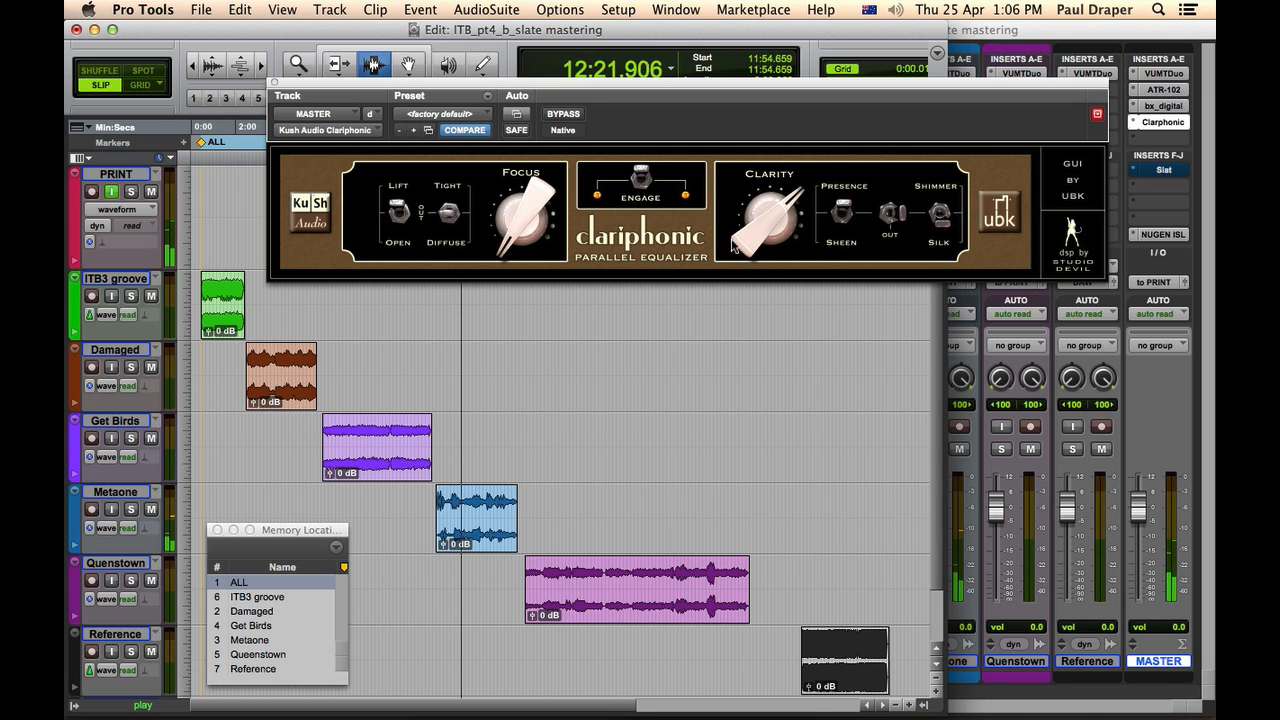
left_click_drag(684, 90, 648, 83)
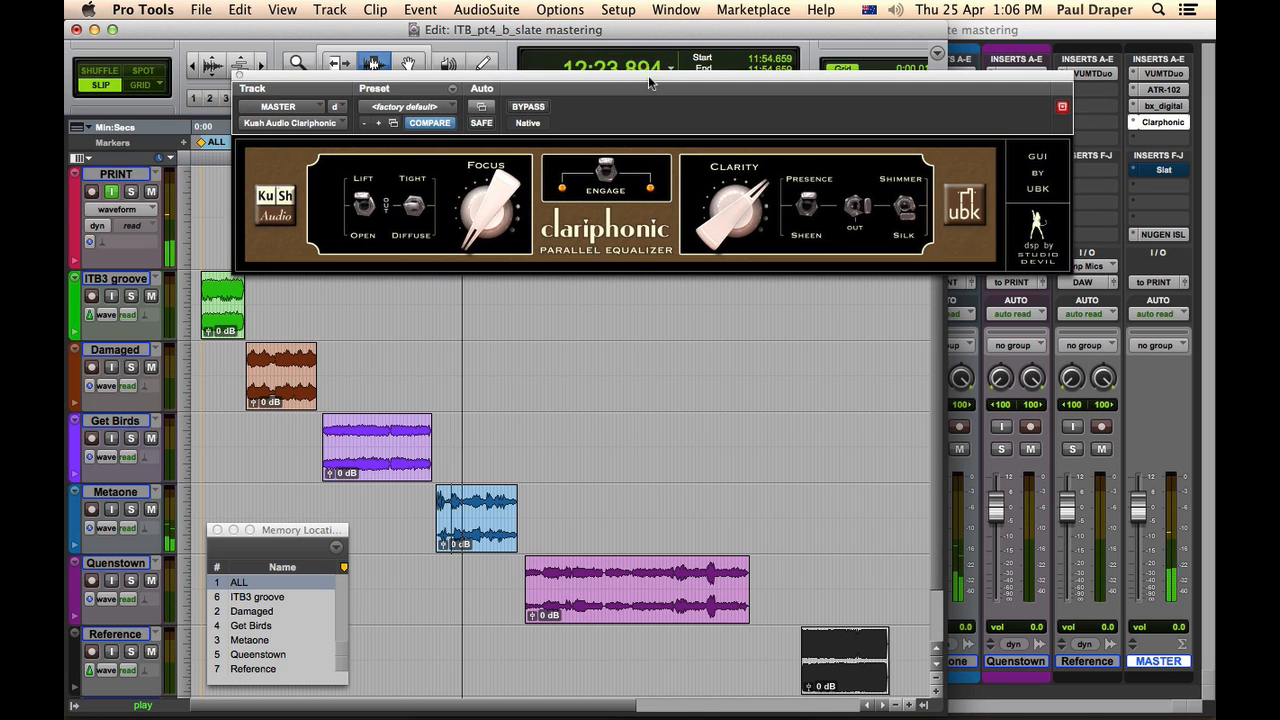
Raise Clarity slightly to about two o'clock, check Metaone with Engage off and on, and stop playback.
left_click(606, 175)
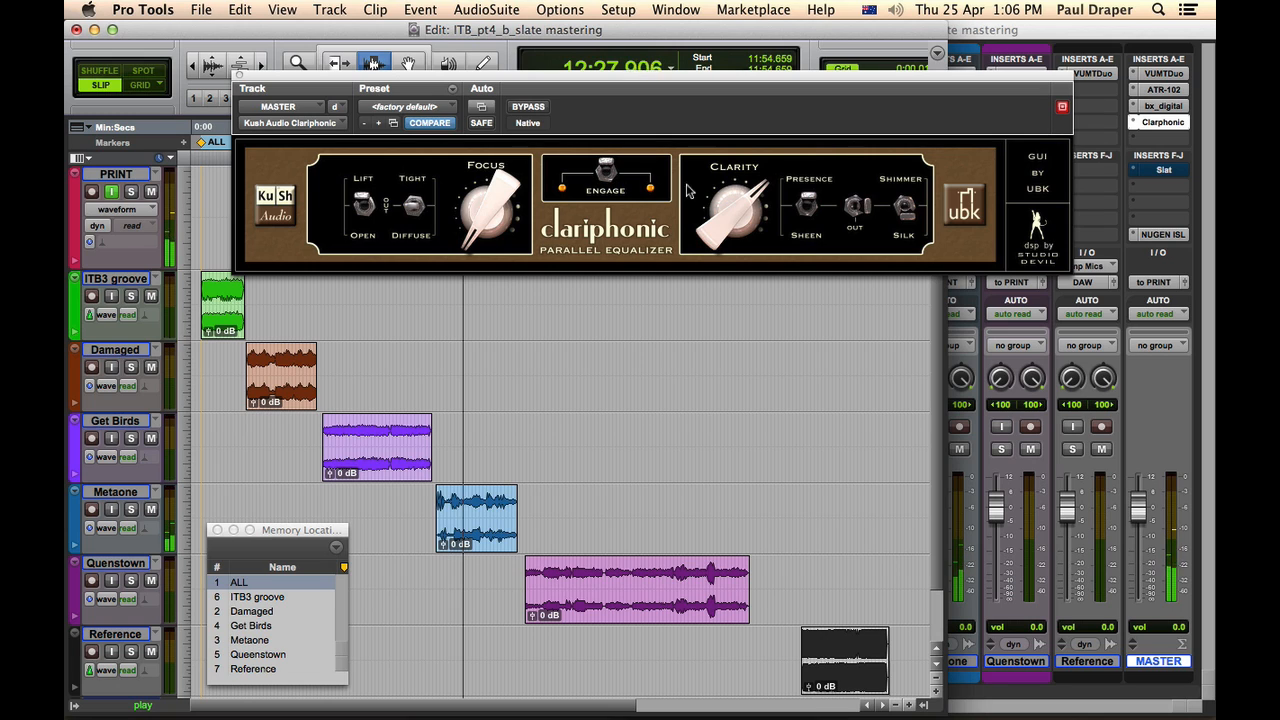
mouse_move(722, 212)
left_mouse_down()
mouse_move(718, 157)
mouse_move(718, 204)
left_mouse_up()
left_click(606, 178)
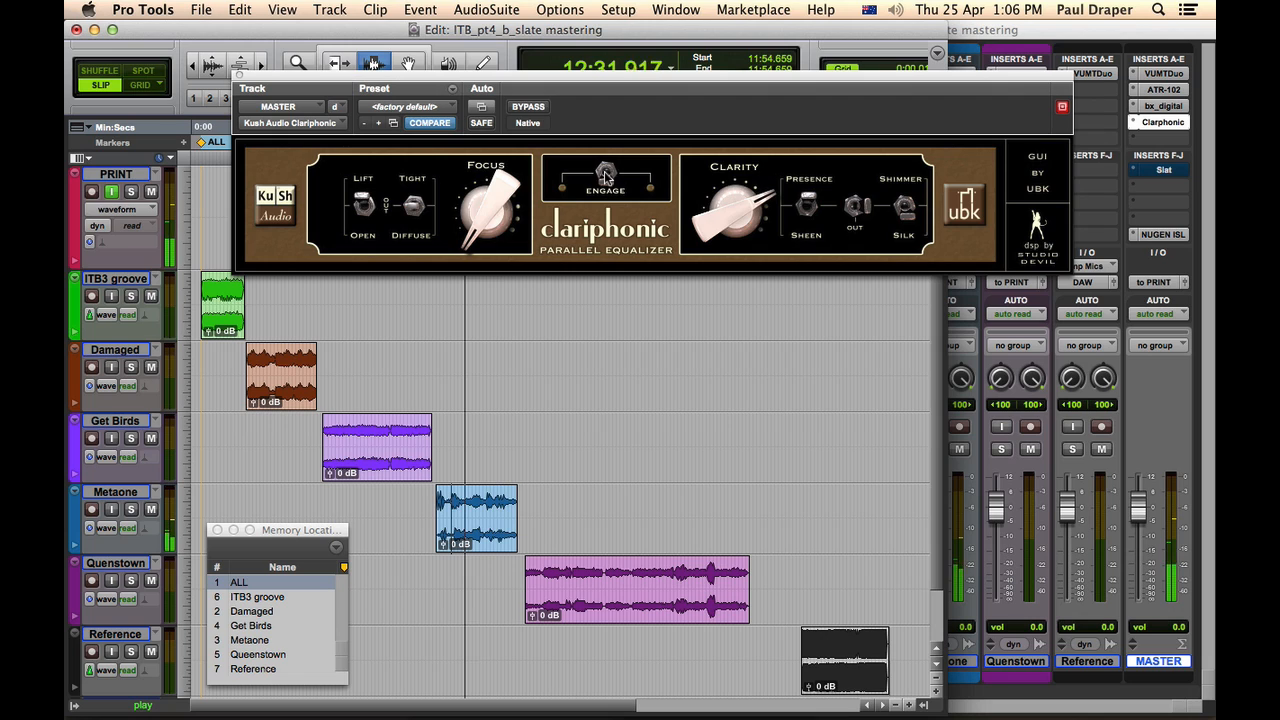
left_click(605, 177)
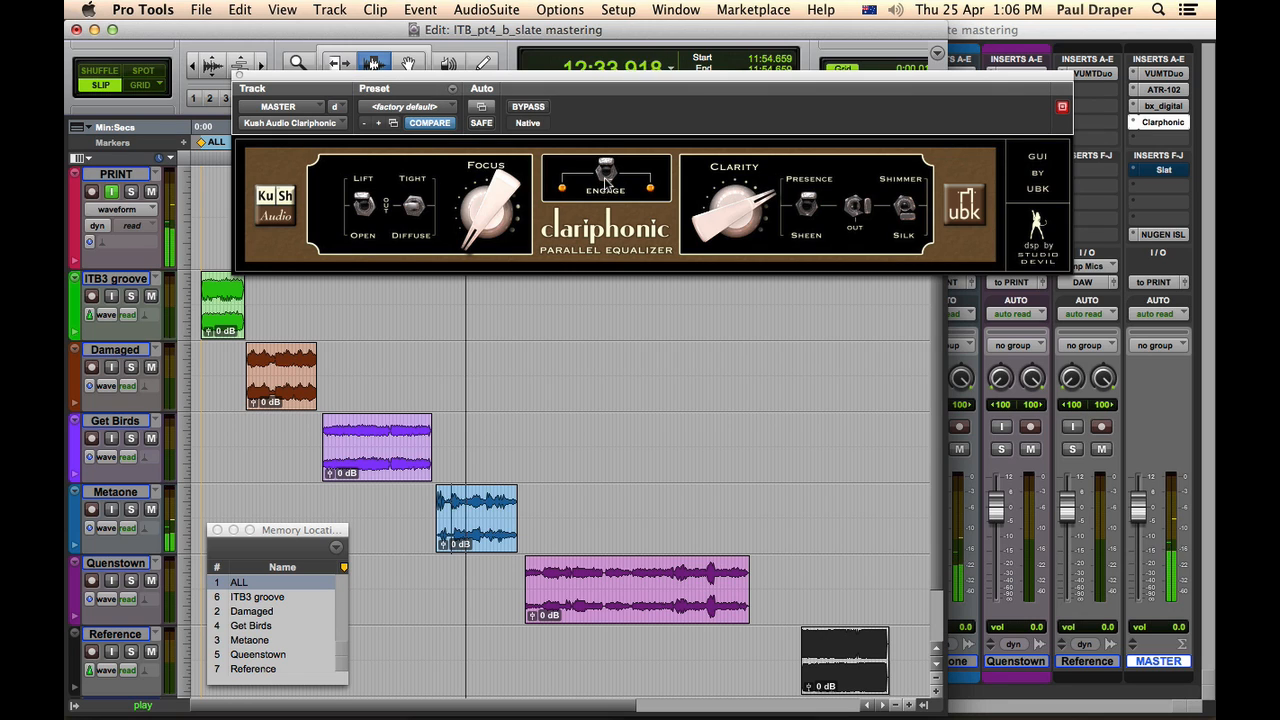
left_click(605, 177)
left_click(606, 179)
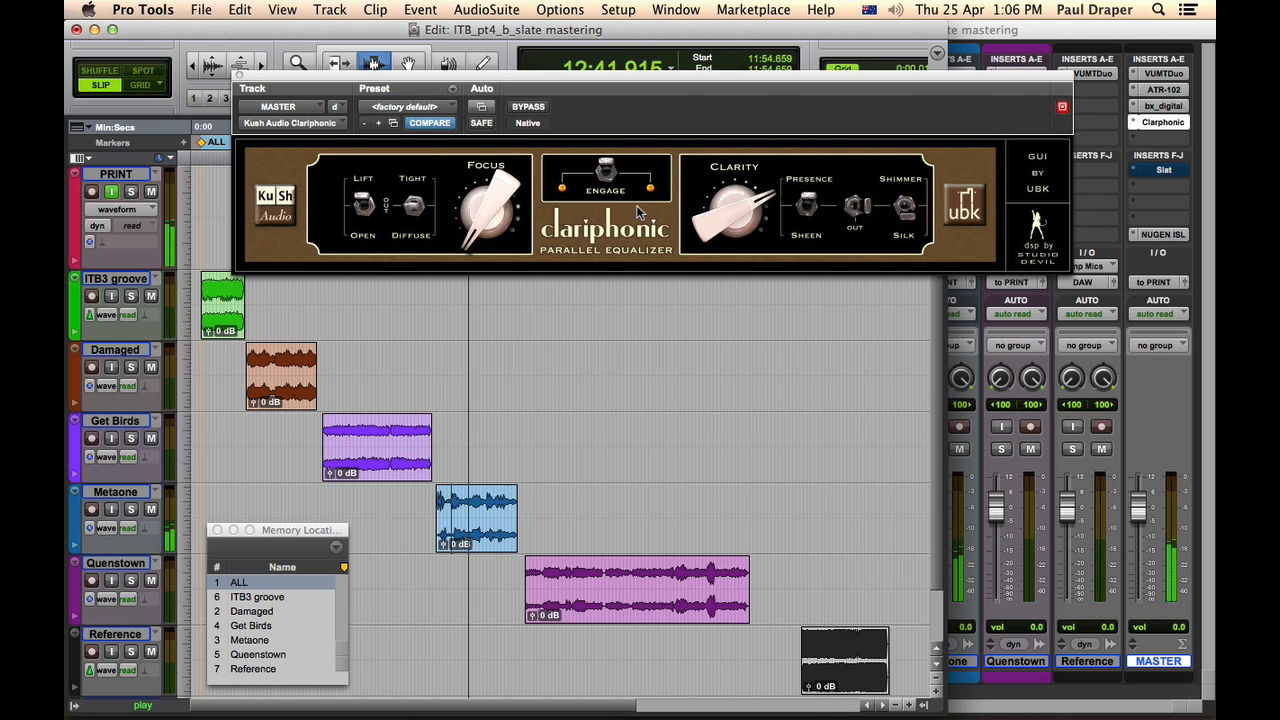
key("space")
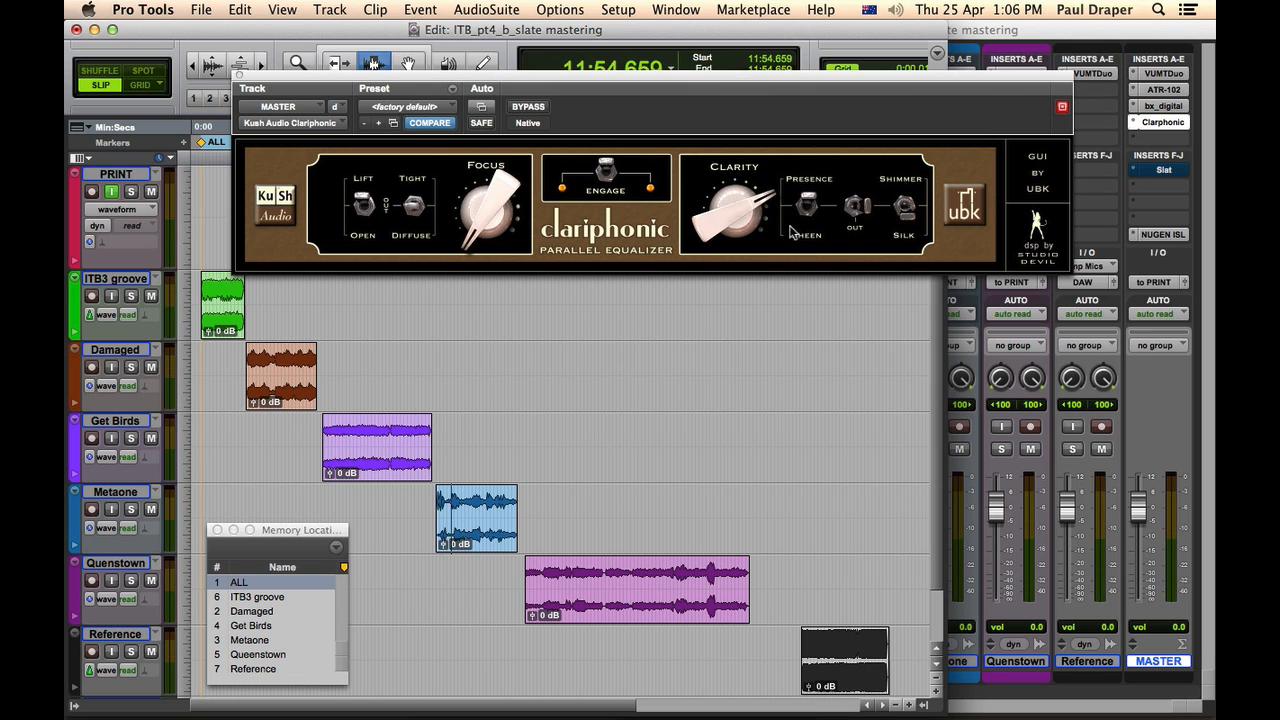
Close the Clariphonic window and open the Slate Digital FG-X insert on the MASTER track.
left_click_drag(757, 77, 792, 181)
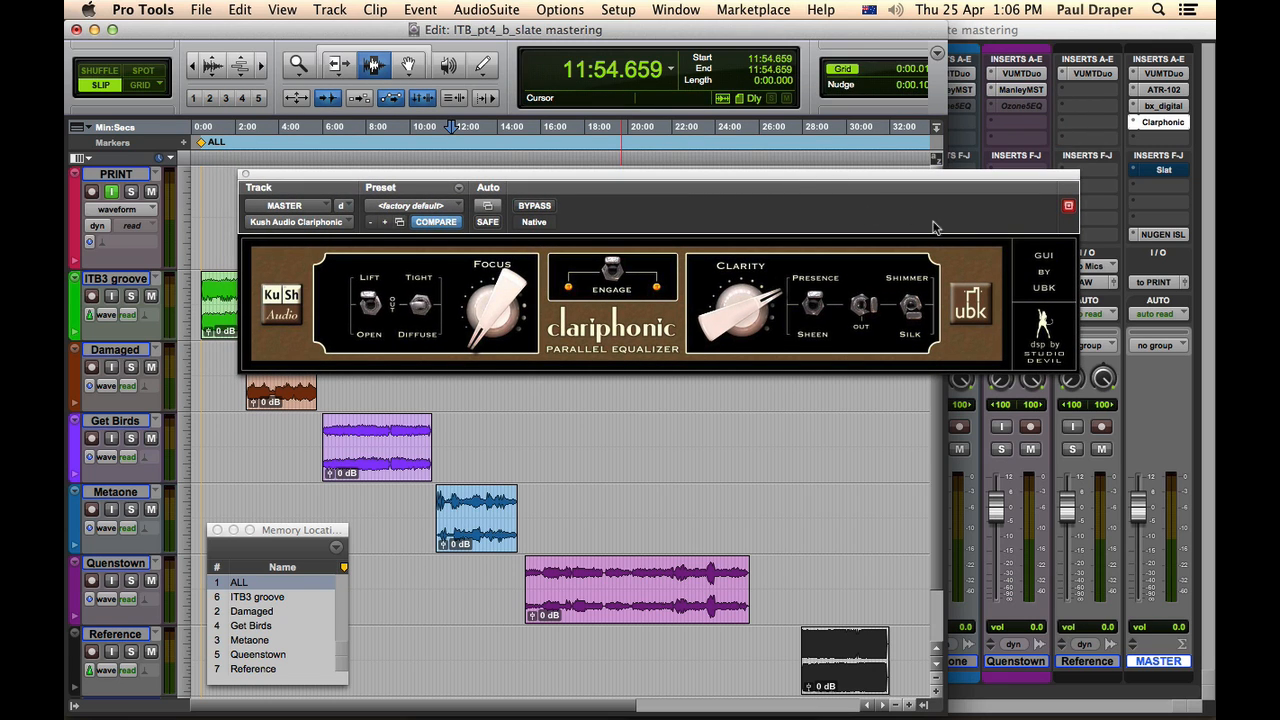
left_click(246, 175)
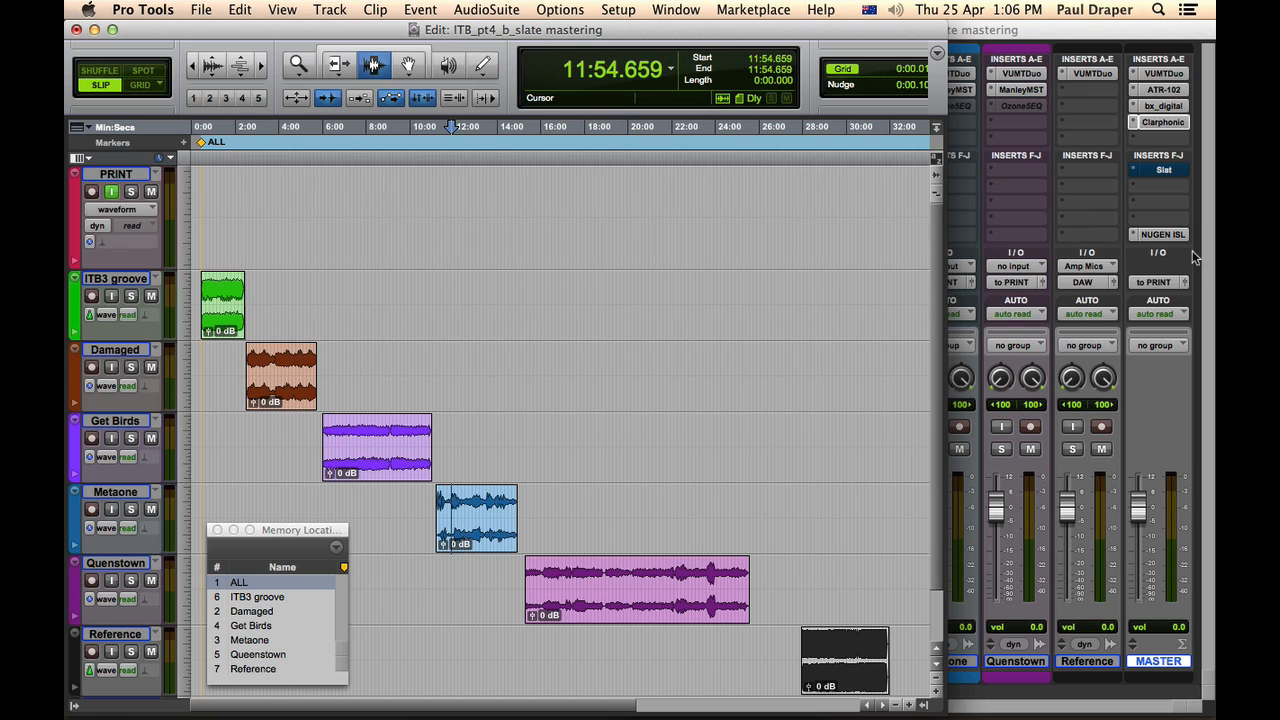
left_click(1140, 33)
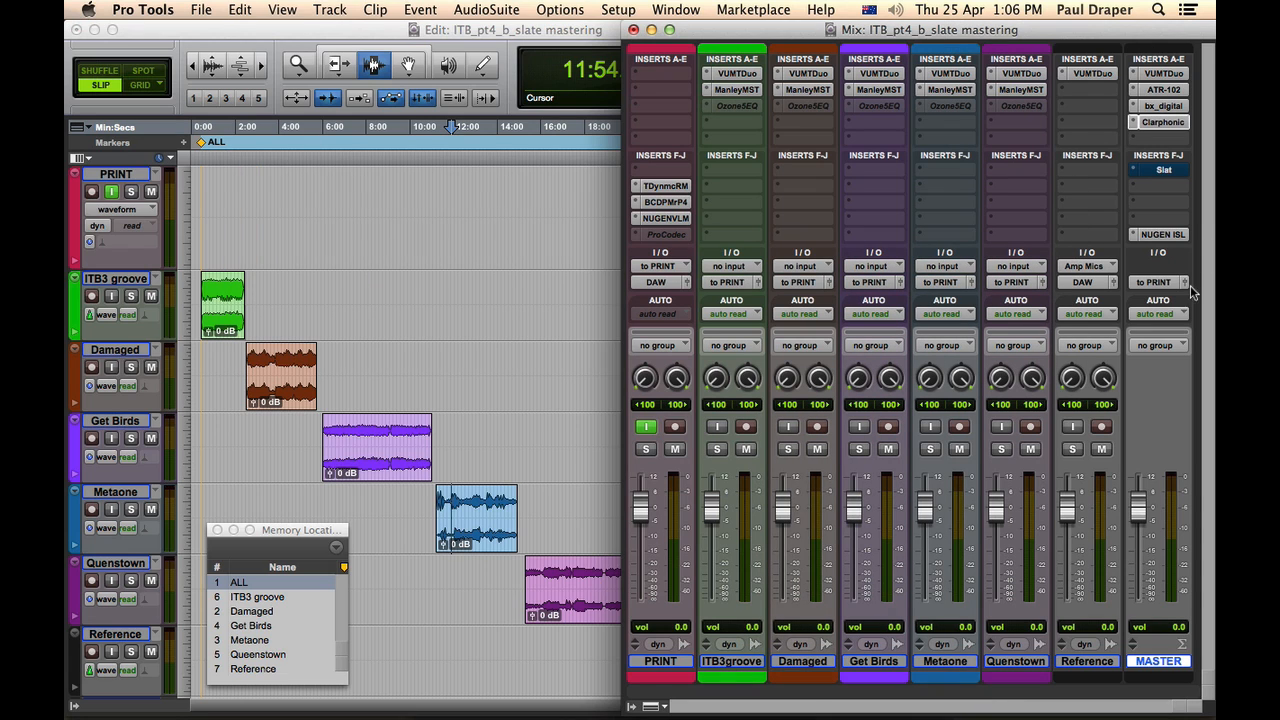
left_click(1160, 168)
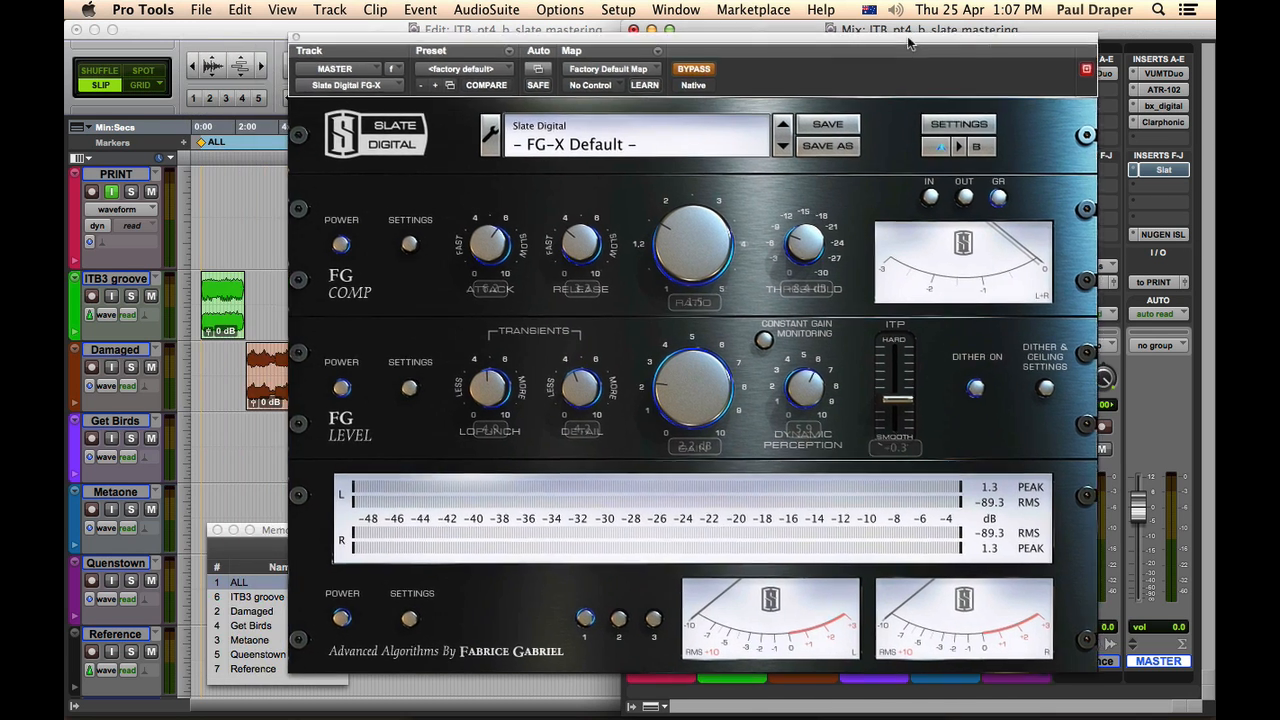
Move the FG-X window so the whole plug-in is in view and switch off its FG LEVEL section.
left_click_drag(908, 42, 998, 44)
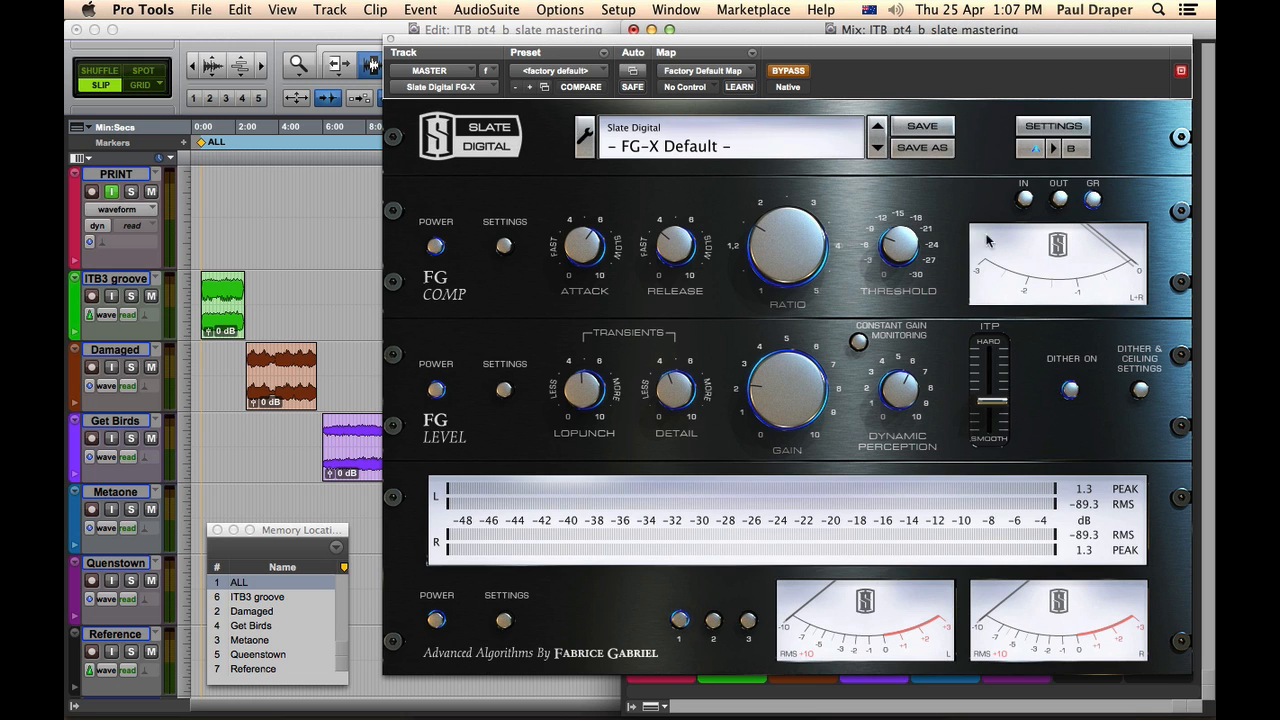
left_click_drag(962, 42, 946, 55)
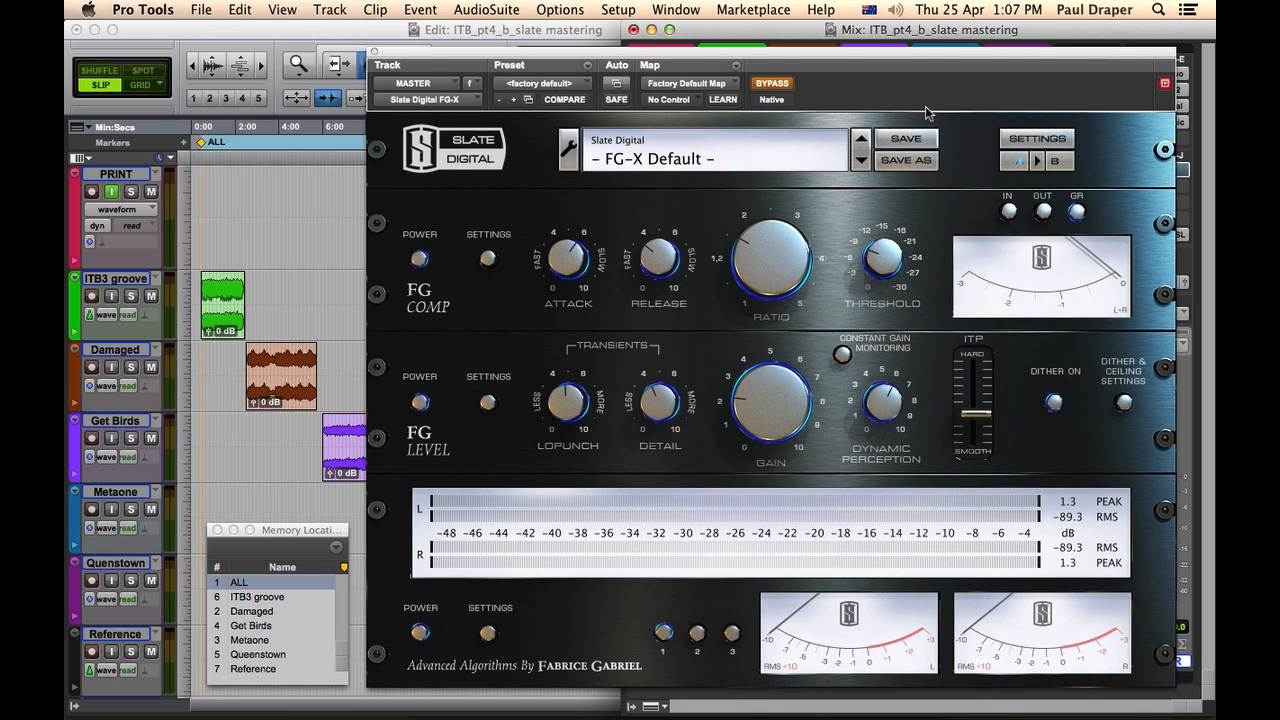
left_click_drag(926, 58, 962, 54)
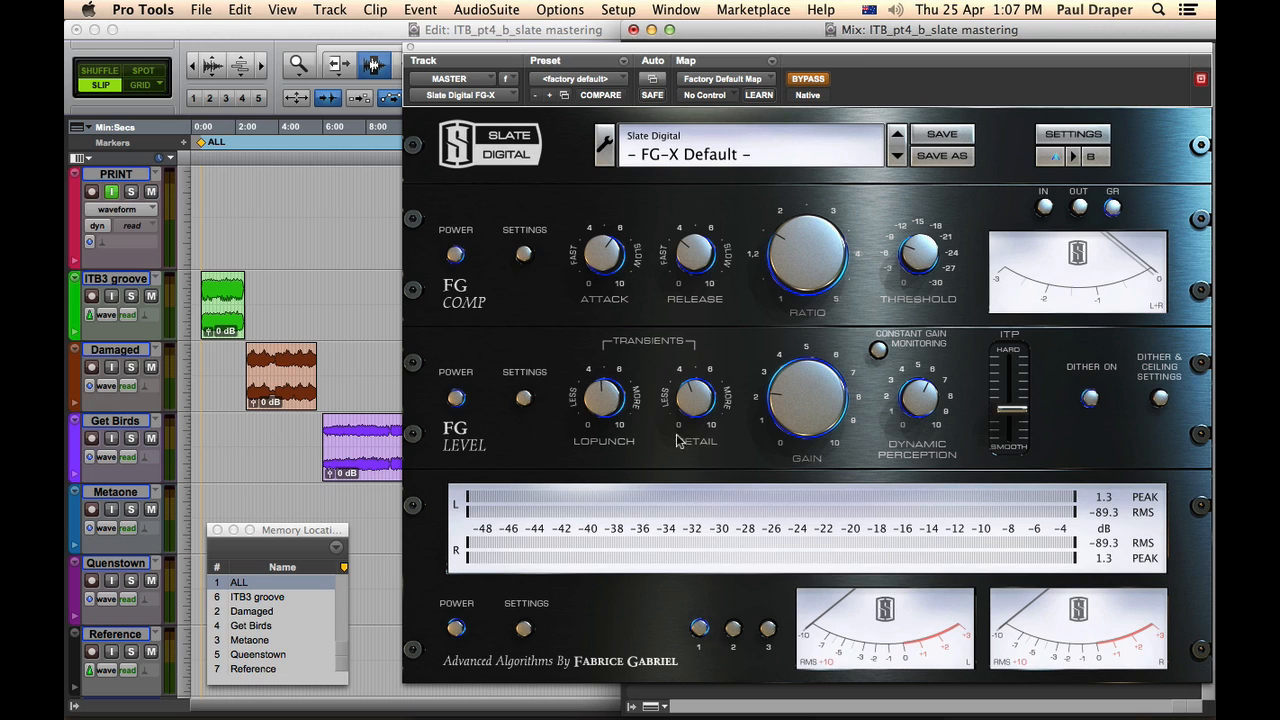
left_click(457, 399)
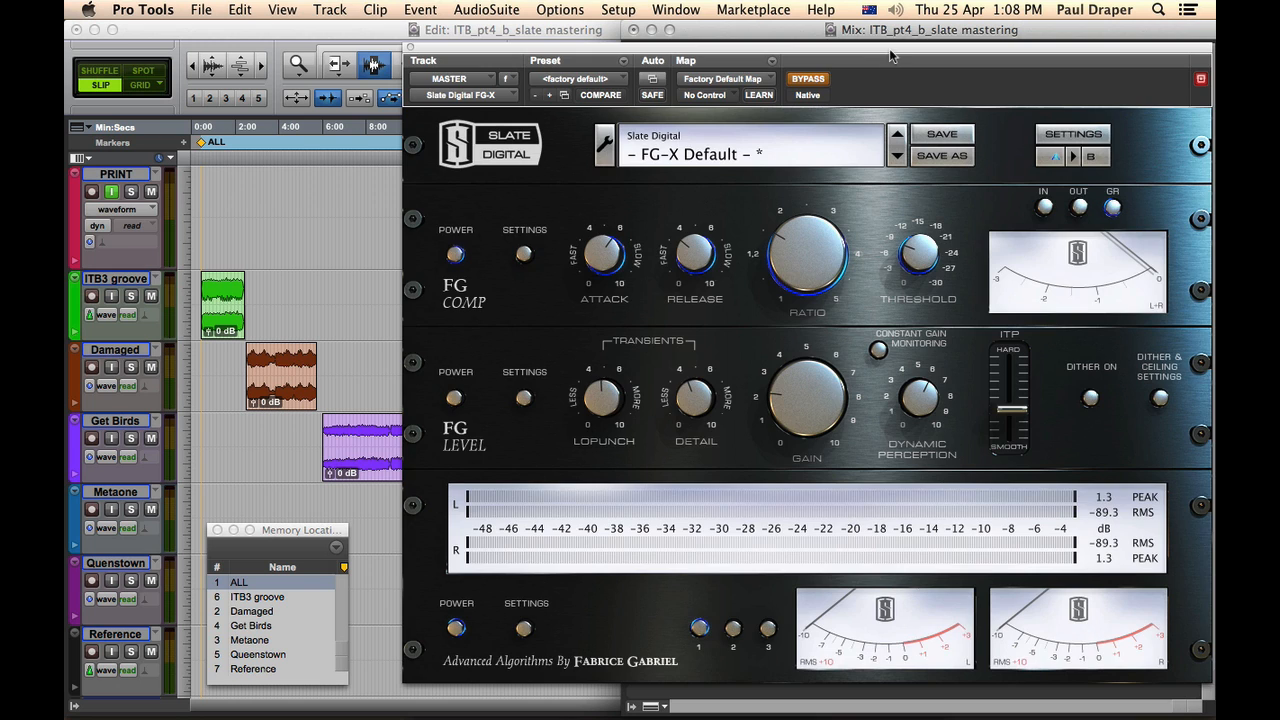
left_click_drag(893, 56, 872, 64)
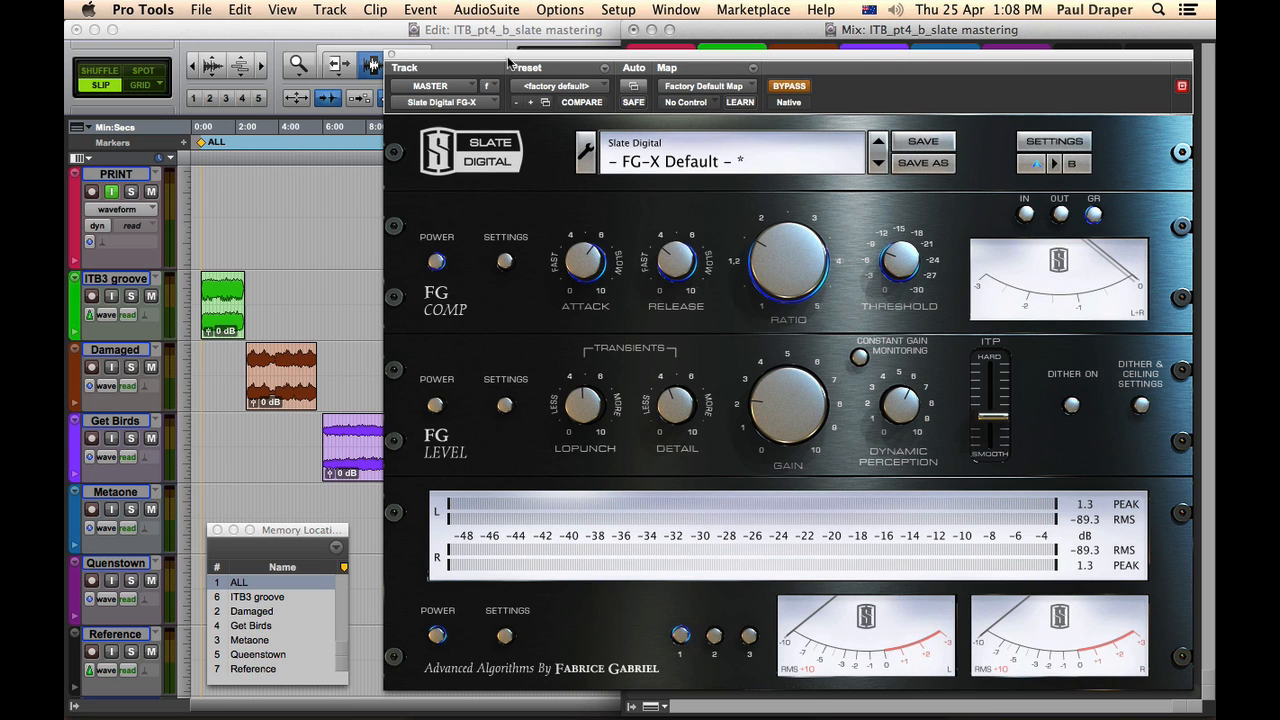
Play the Quenstown clip from its loud passage at about 24:04 and take FG-X out of bypass.
left_click_drag(508, 63, 833, 86)
left_click(553, 446)
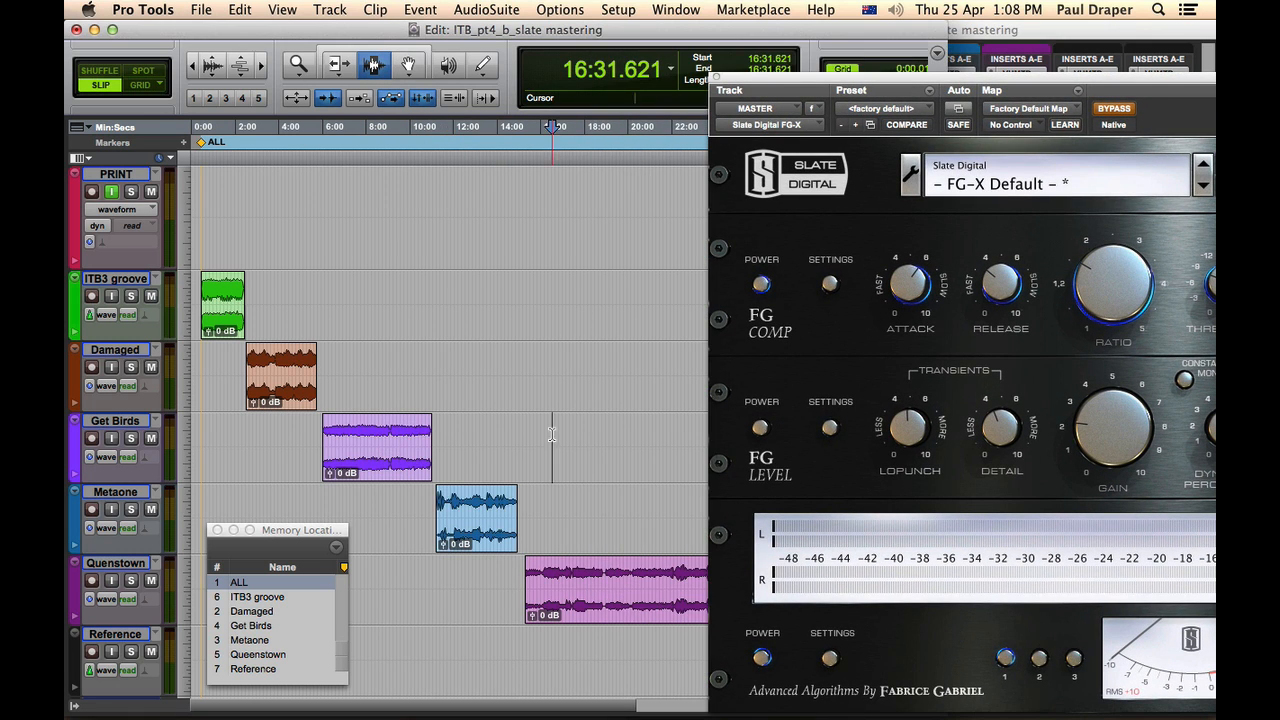
scroll(637, 482, "right", 5)
scroll(637, 482, "down", 1)
scroll(637, 482, "left", 5)
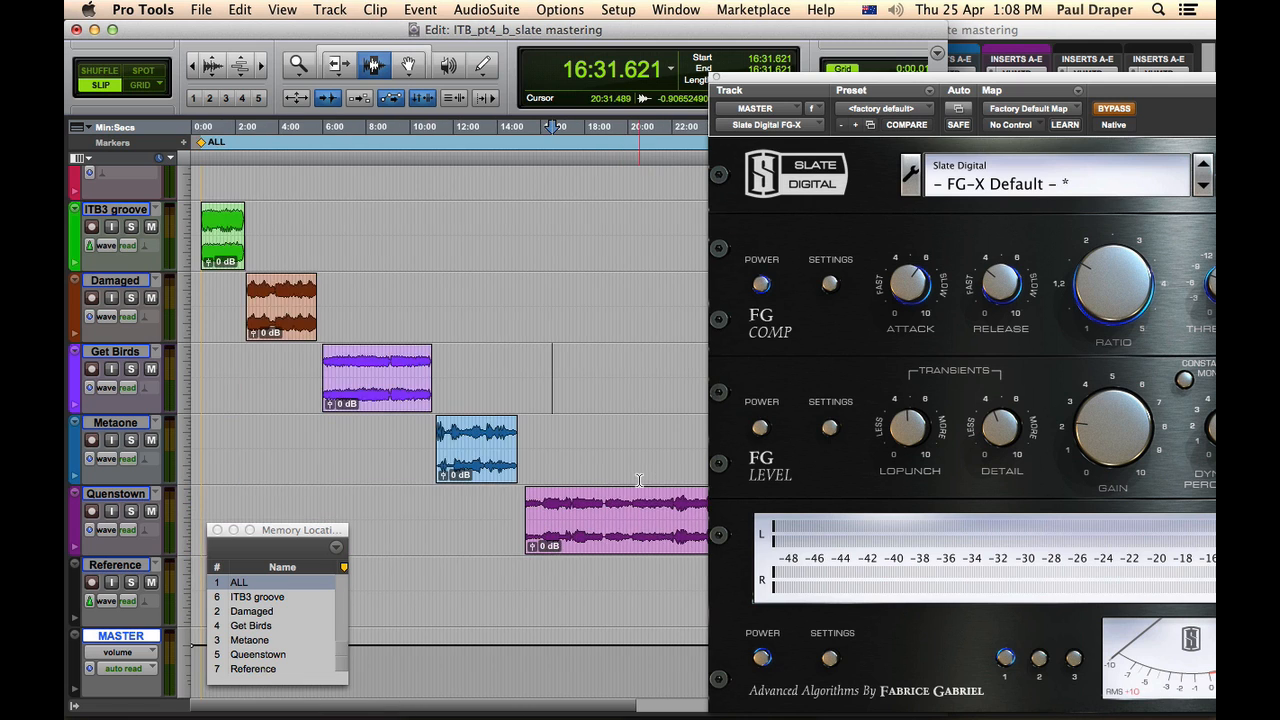
left_click(518, 508)
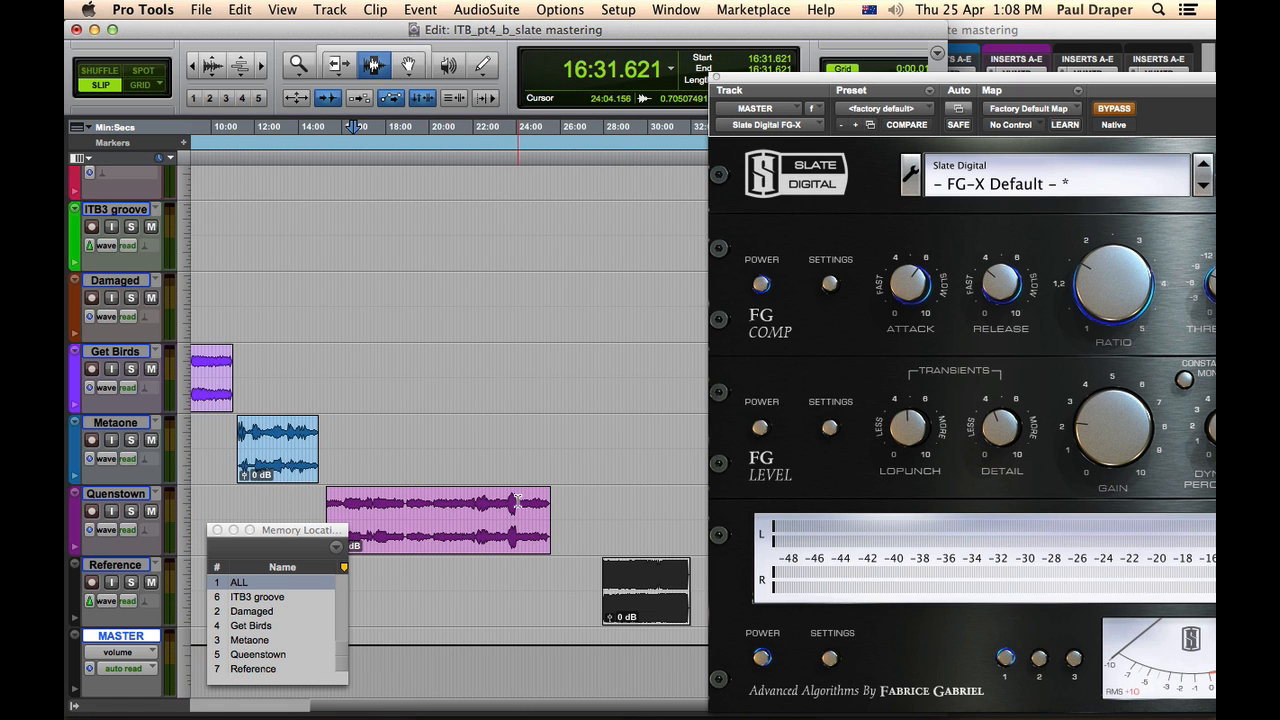
key("space")
left_click_drag(976, 84, 586, 37)
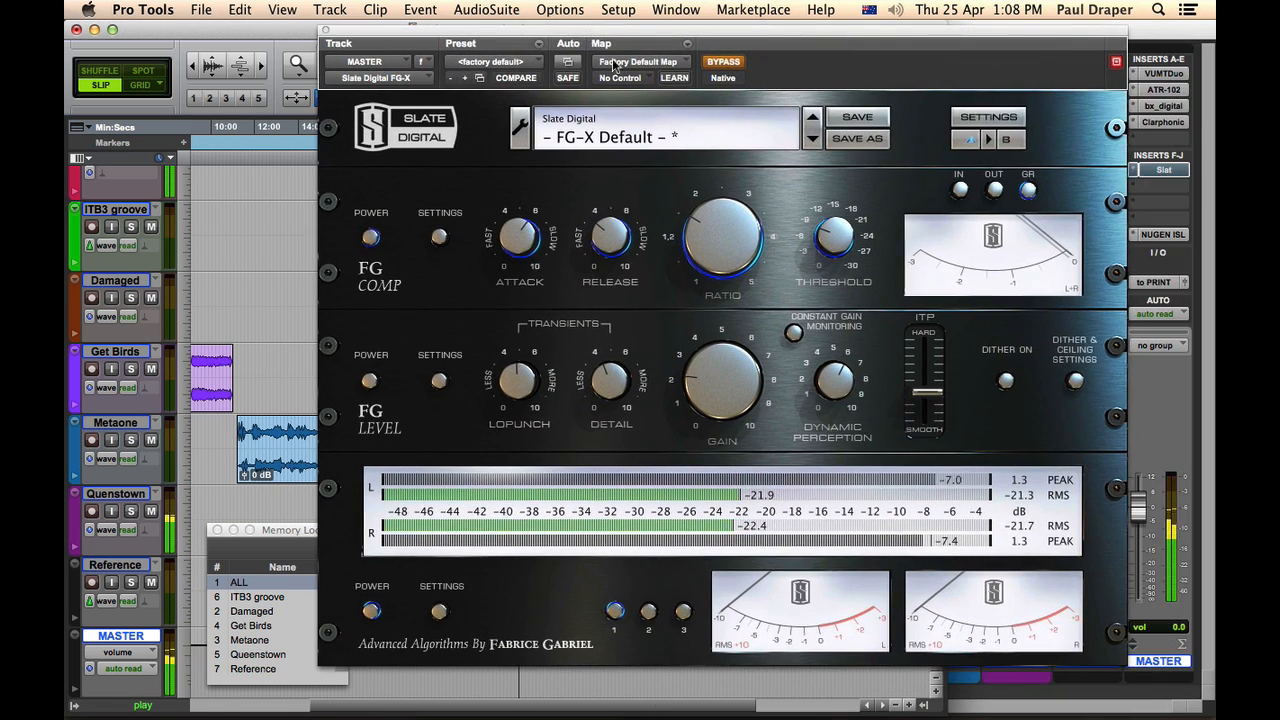
left_click(724, 62)
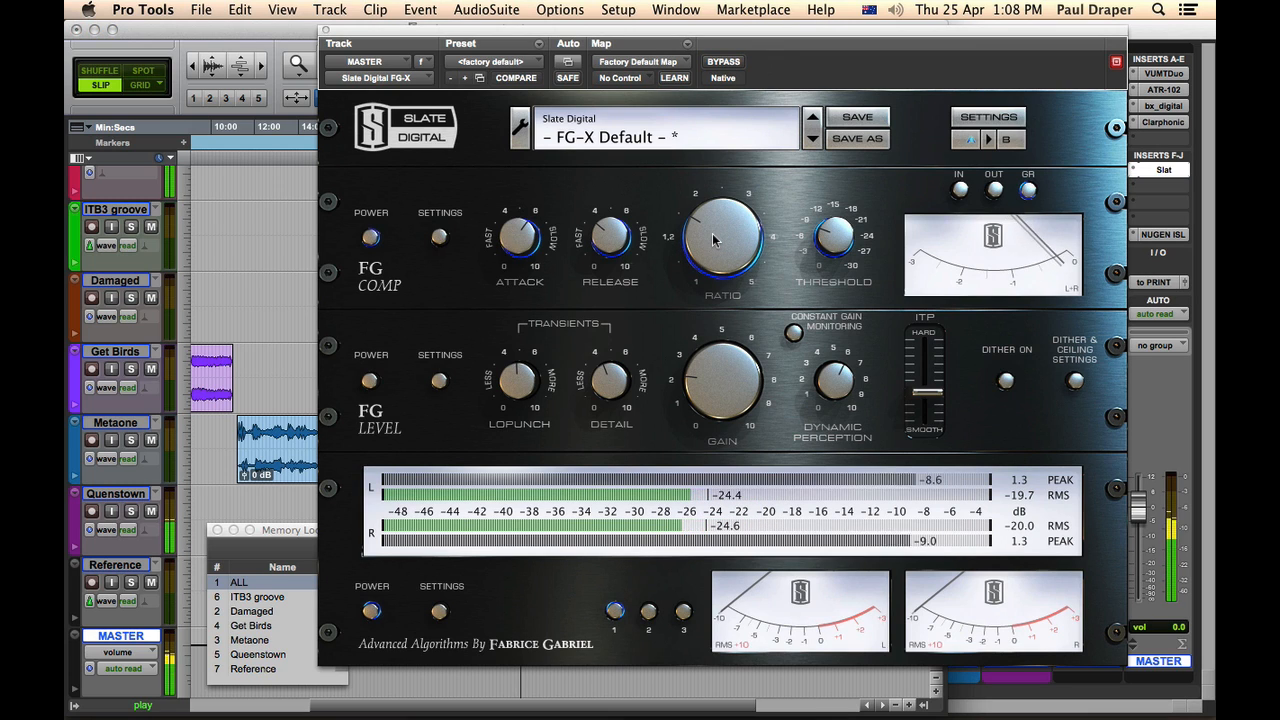
Examine the FG COMP Ratio and Threshold controls while Quenstown plays, and shift the FG-X window clear of the clips.
mouse_move(713, 241)
left_mouse_down()
mouse_move(714, 222)
mouse_move(703, 238)
left_mouse_up()
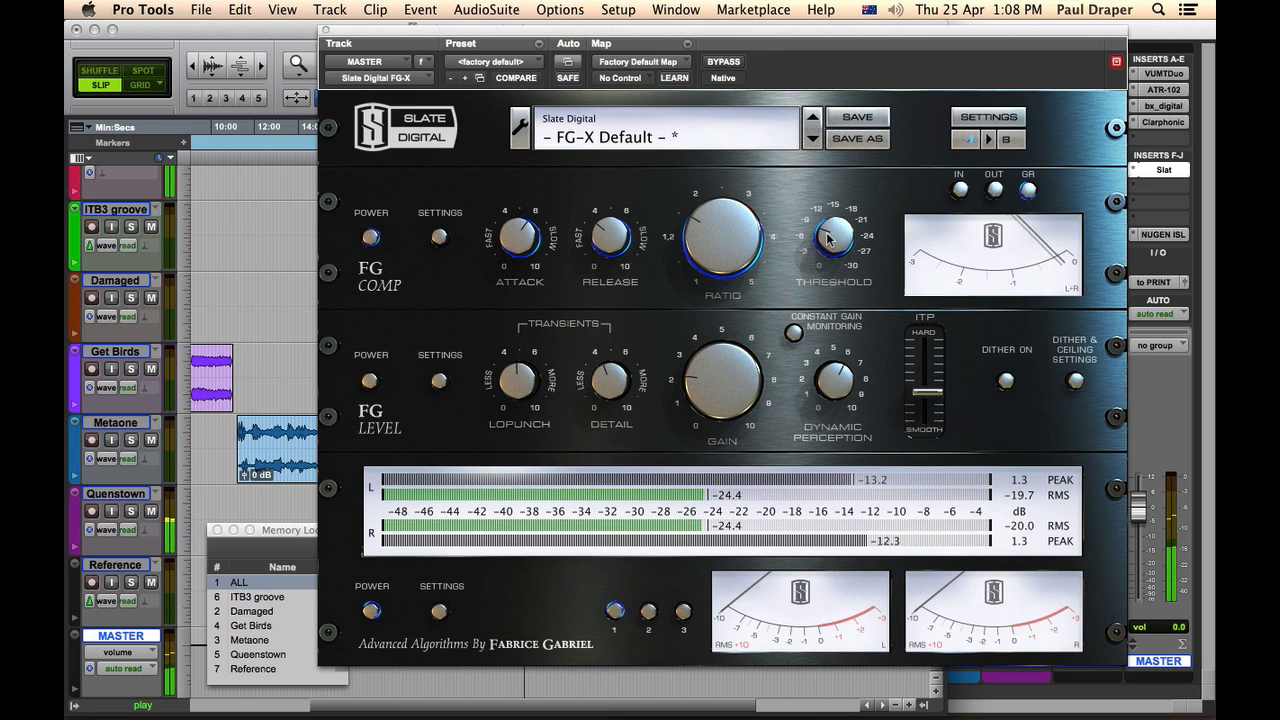
mouse_move(828, 236)
left_click_drag(828, 236, 826, 232)
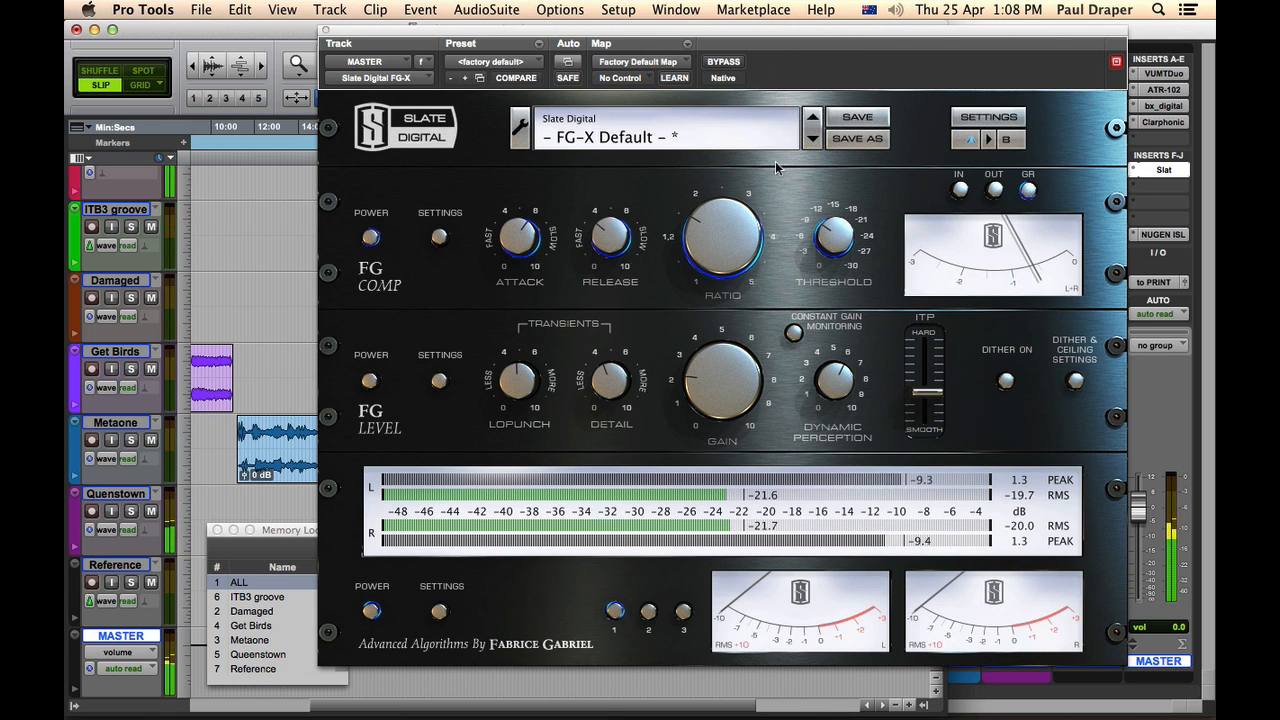
left_click_drag(676, 33, 770, 37)
left_click(1002, 31)
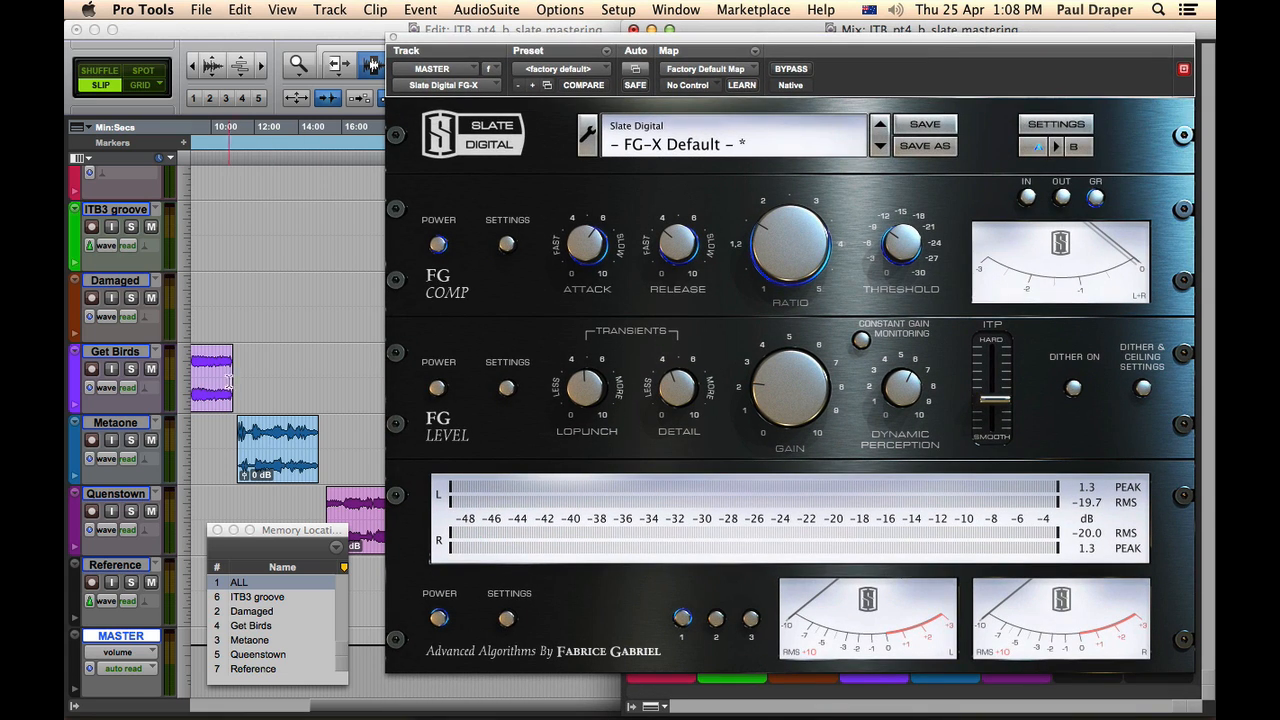
Audition the Damaged clip from around its middle and Get Birds from near its start through the FG-X compressor.
left_click(196, 365)
key("Return")
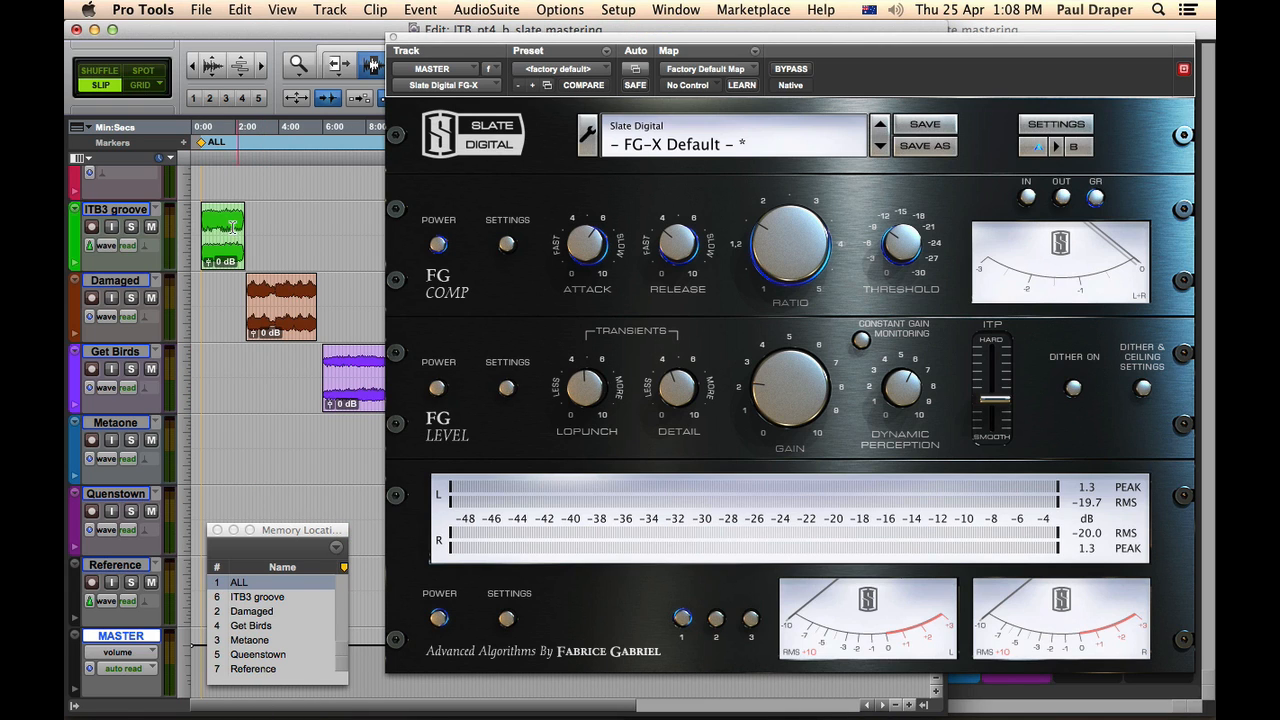
key("space")
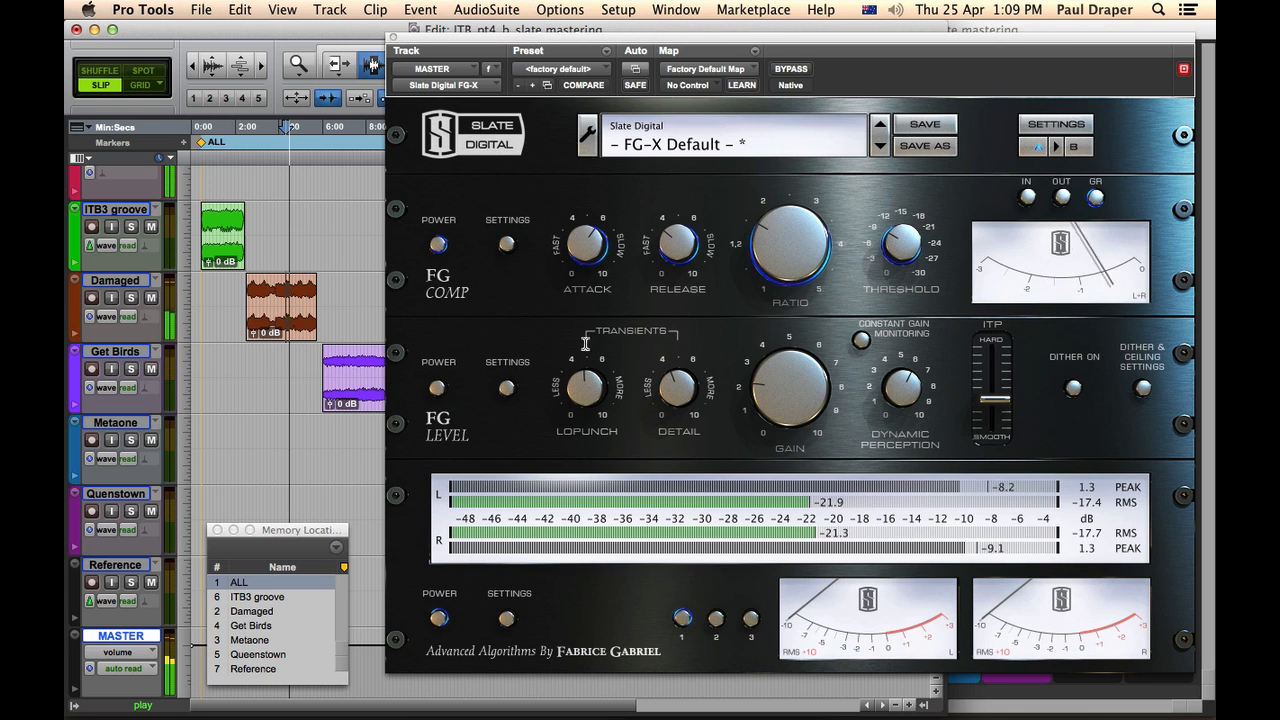
left_click(328, 371)
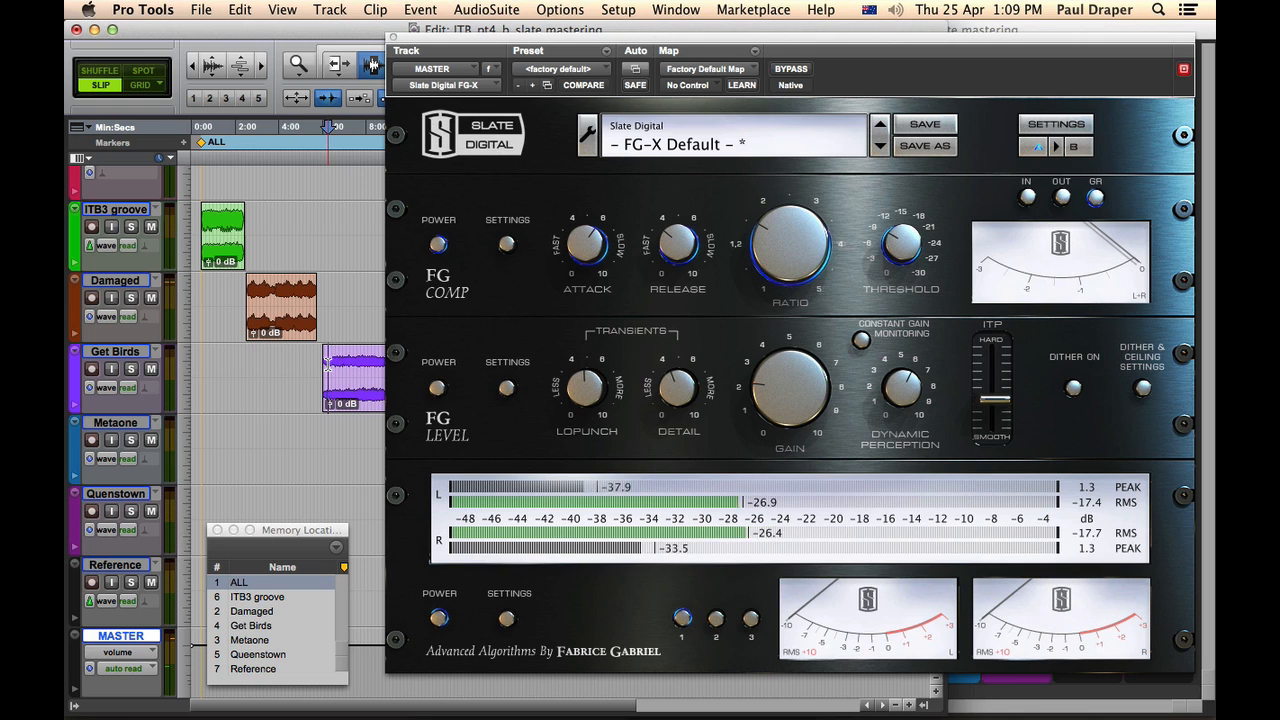
key("space")
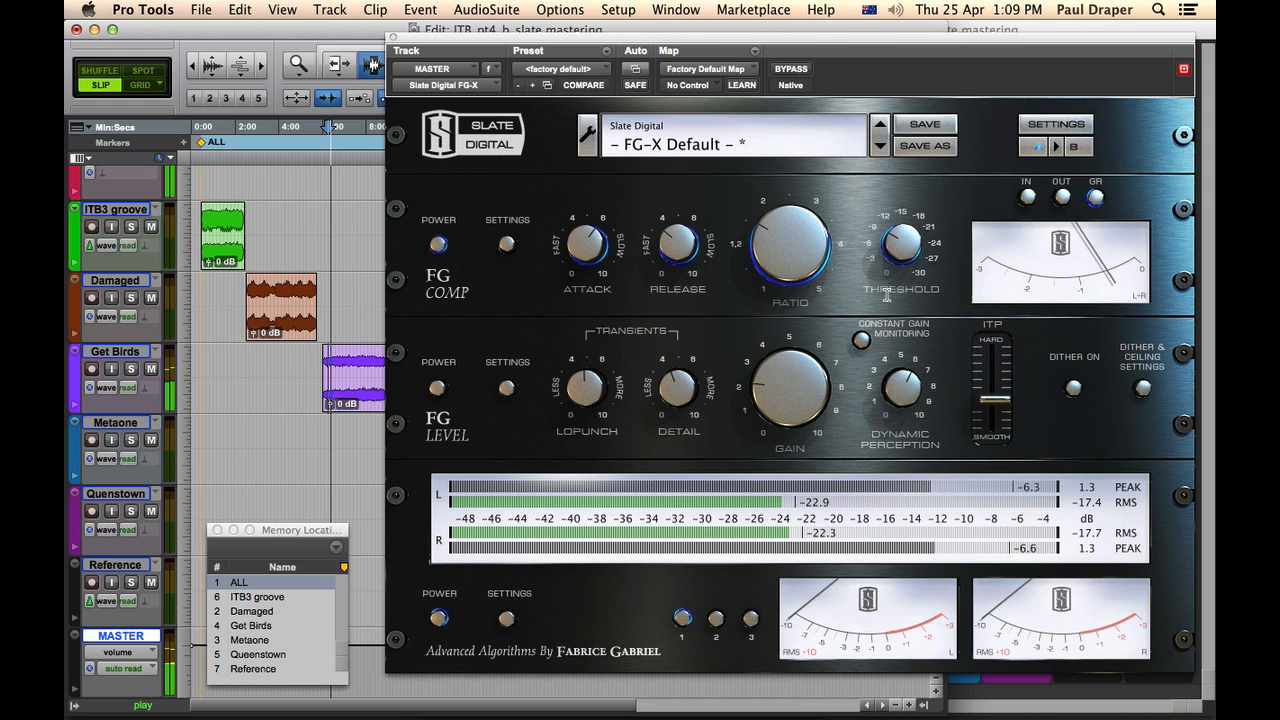
mouse_move(795, 248)
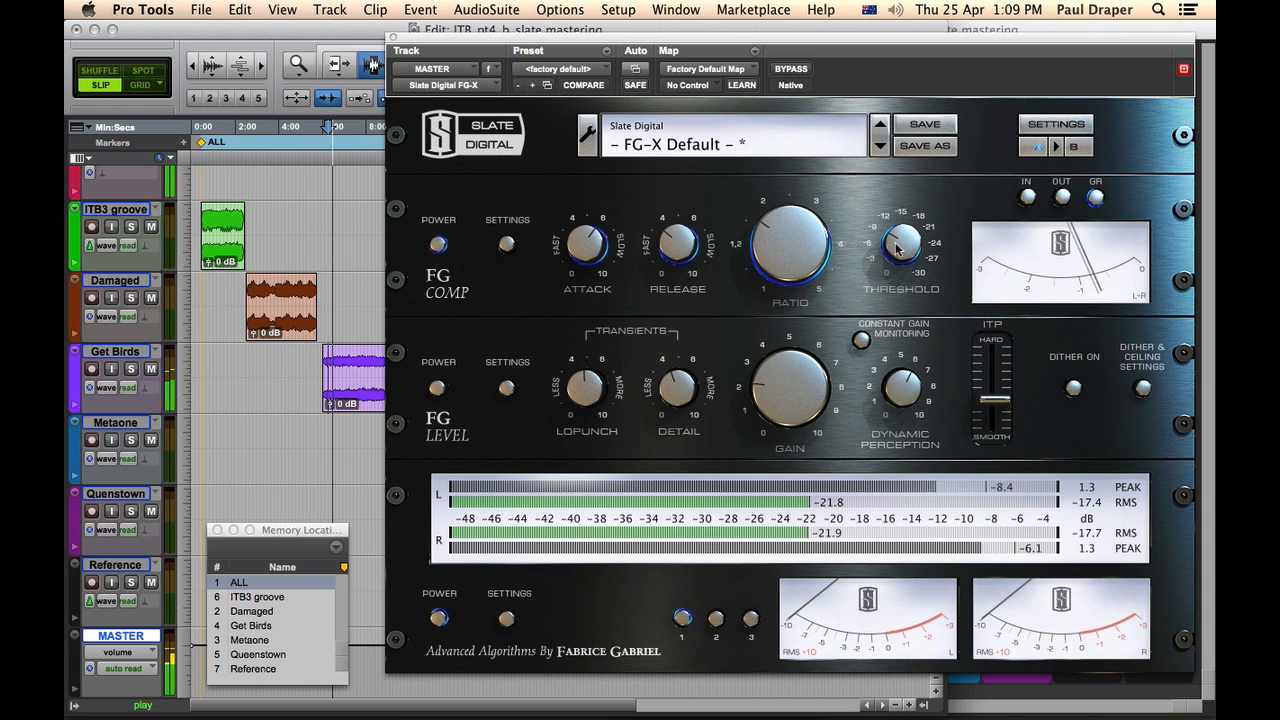
mouse_move(897, 249)
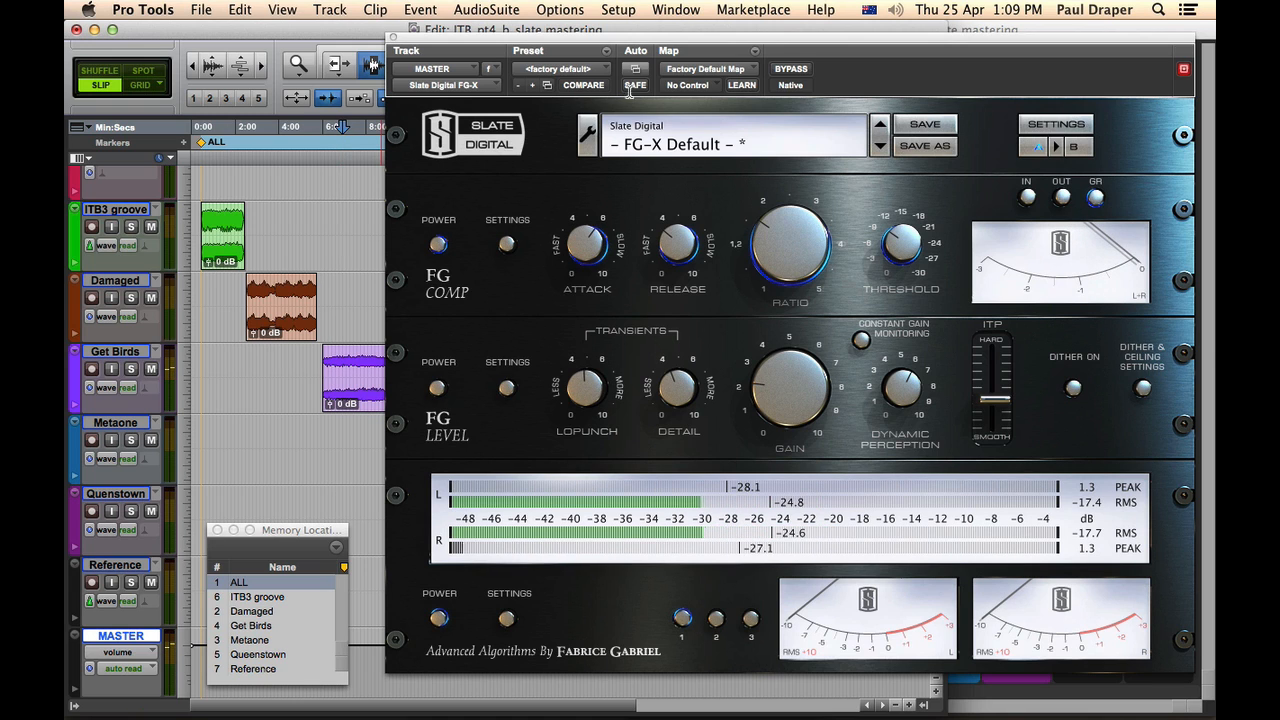
Move the FG-X window below the tracks' A-E inserts and bring the Mix window to the front.
left_click_drag(630, 40, 1062, 56)
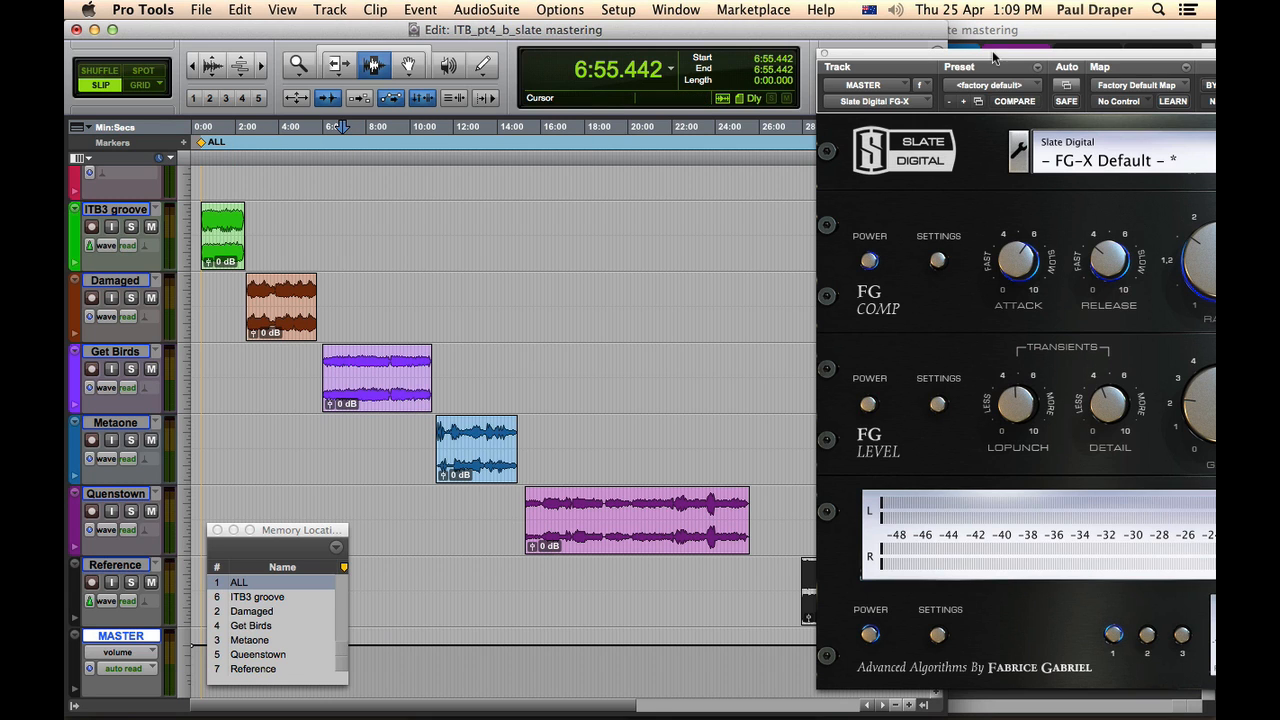
left_click_drag(992, 53, 874, 155)
left_click(1048, 29)
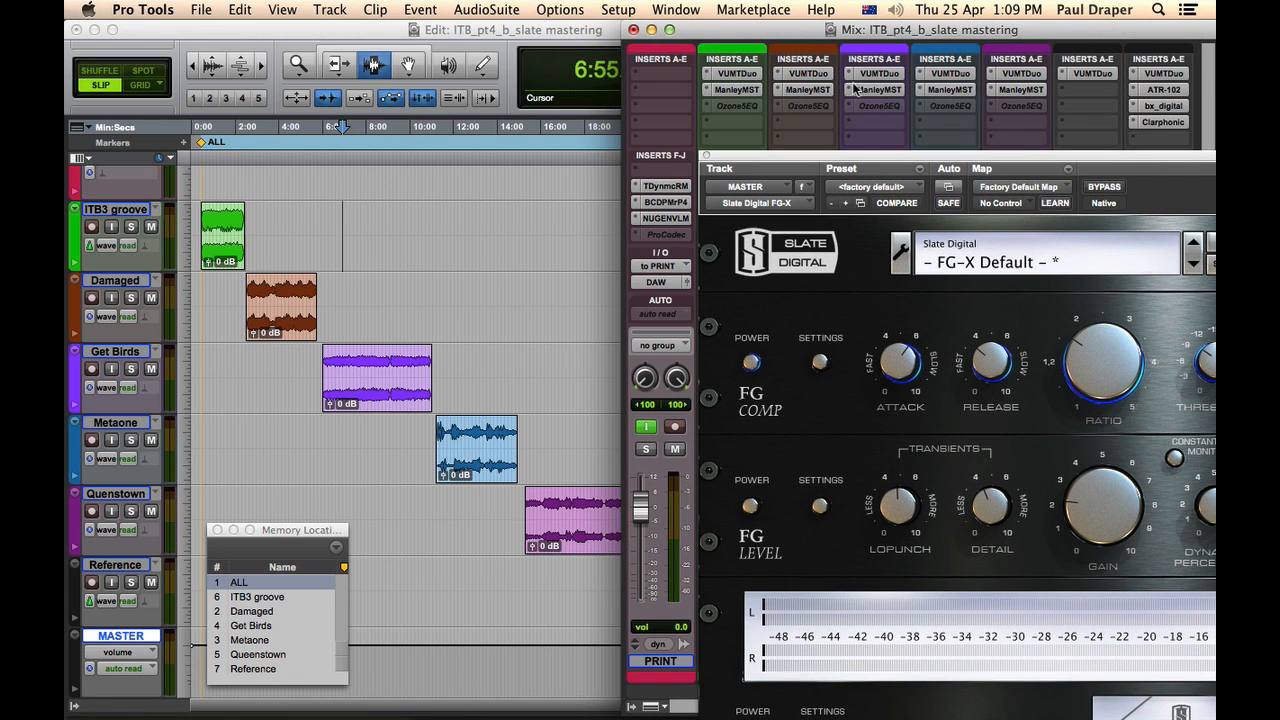
Reposition the FG-X window until the whole plug-in is on screen with the ITB3 groove and Damaged clips uncovered.
left_click_drag(881, 152, 1203, 185)
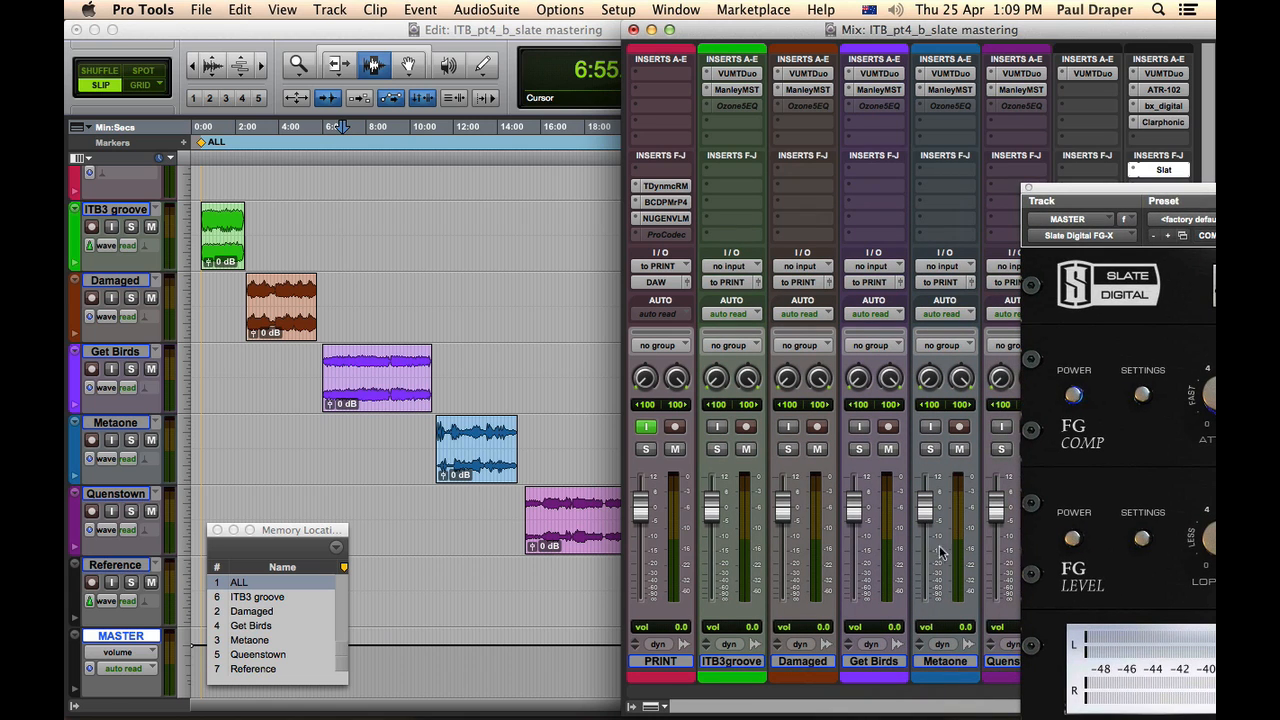
left_click_drag(1103, 196, 779, 263)
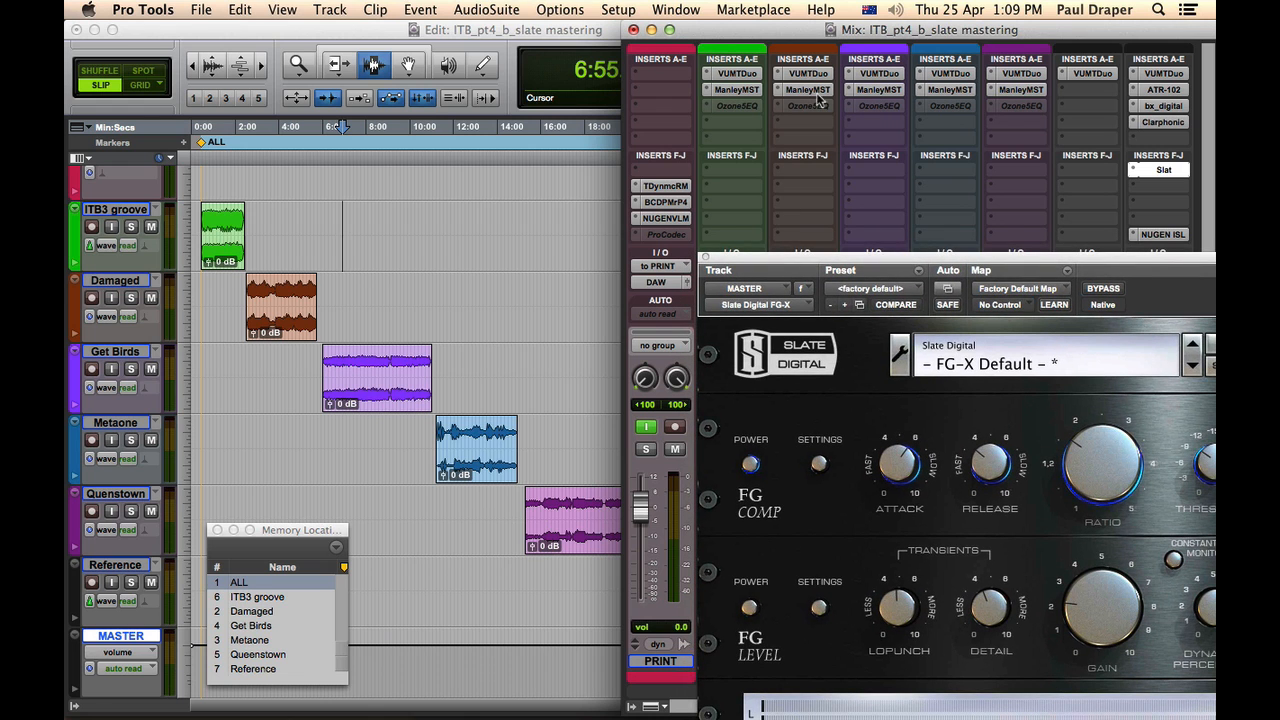
left_click_drag(977, 256, 850, 130)
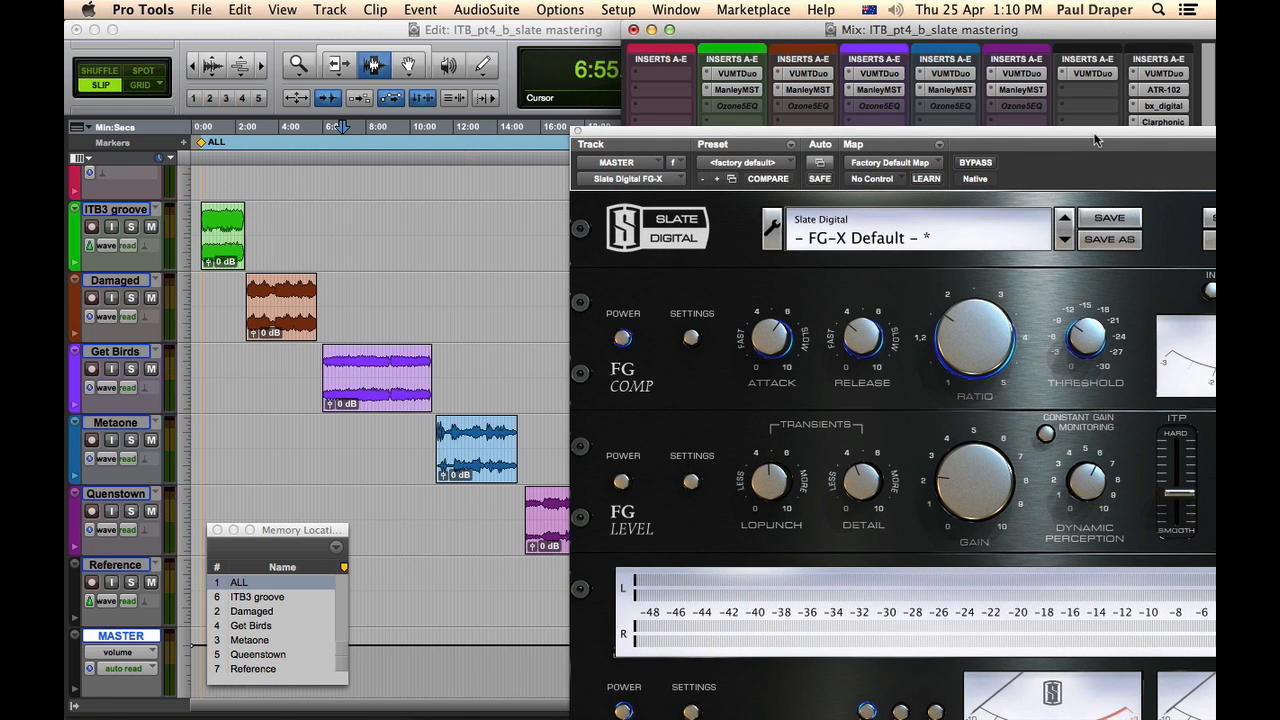
left_click_drag(1095, 140, 917, 104)
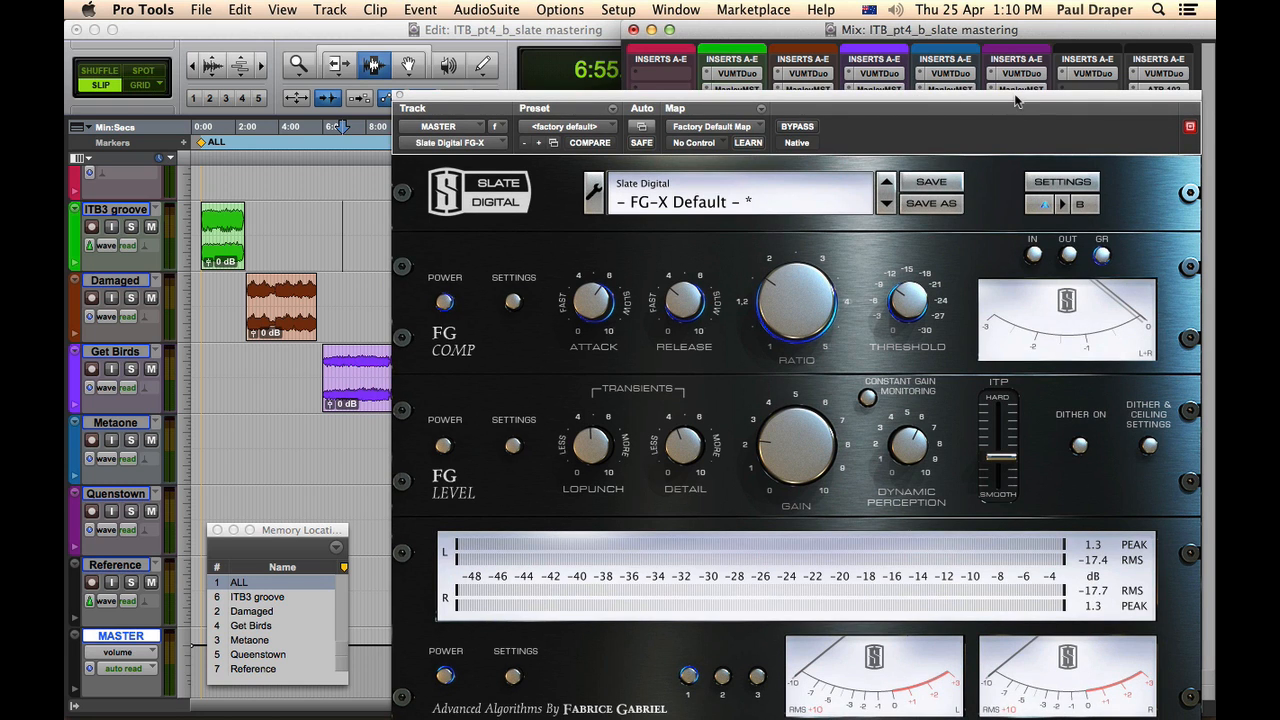
left_click_drag(1016, 100, 1000, 63)
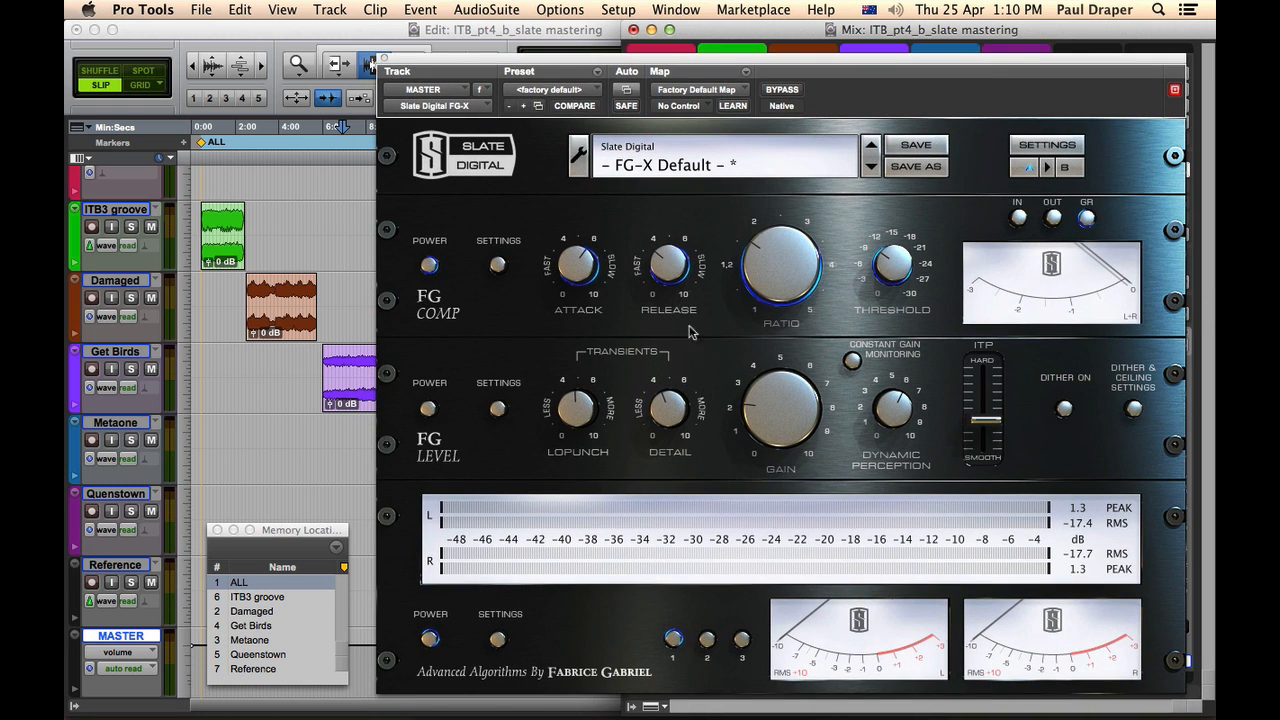
left_click_drag(995, 66, 998, 66)
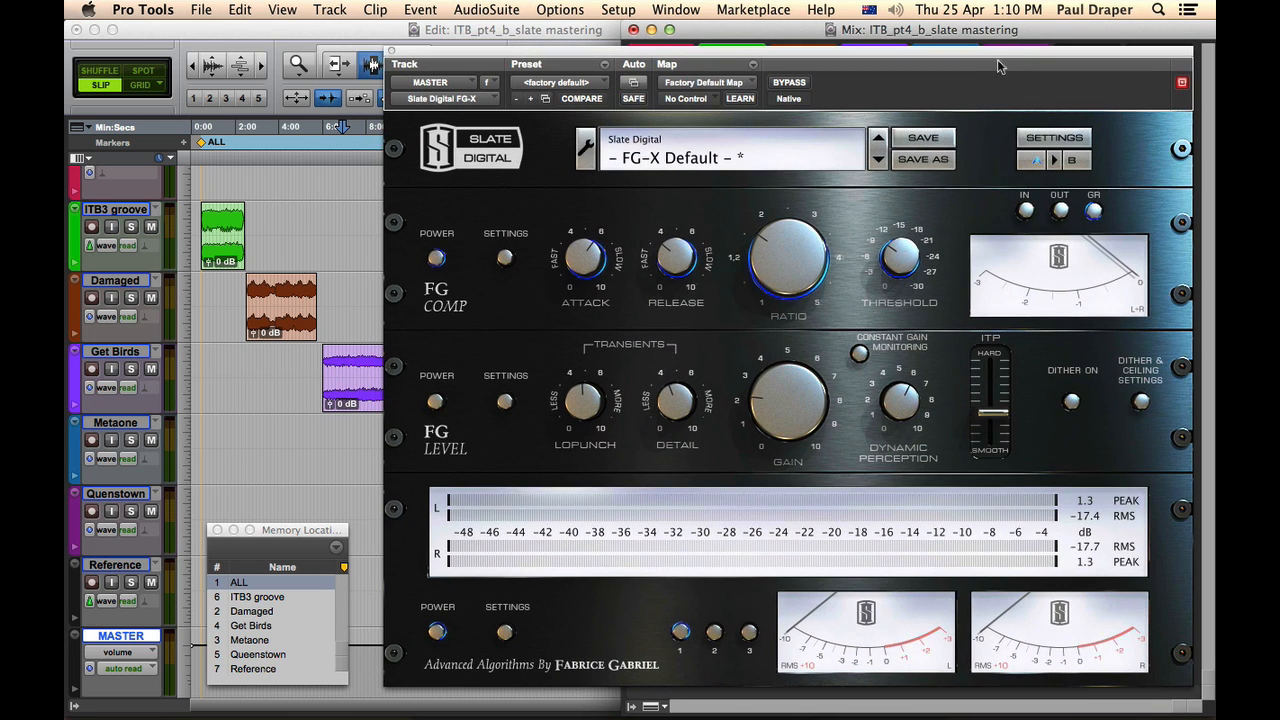
Play the ITB3 groove clip from about 1:01 and compare the sound with FG-X bypassed and active.
left_click(218, 242)
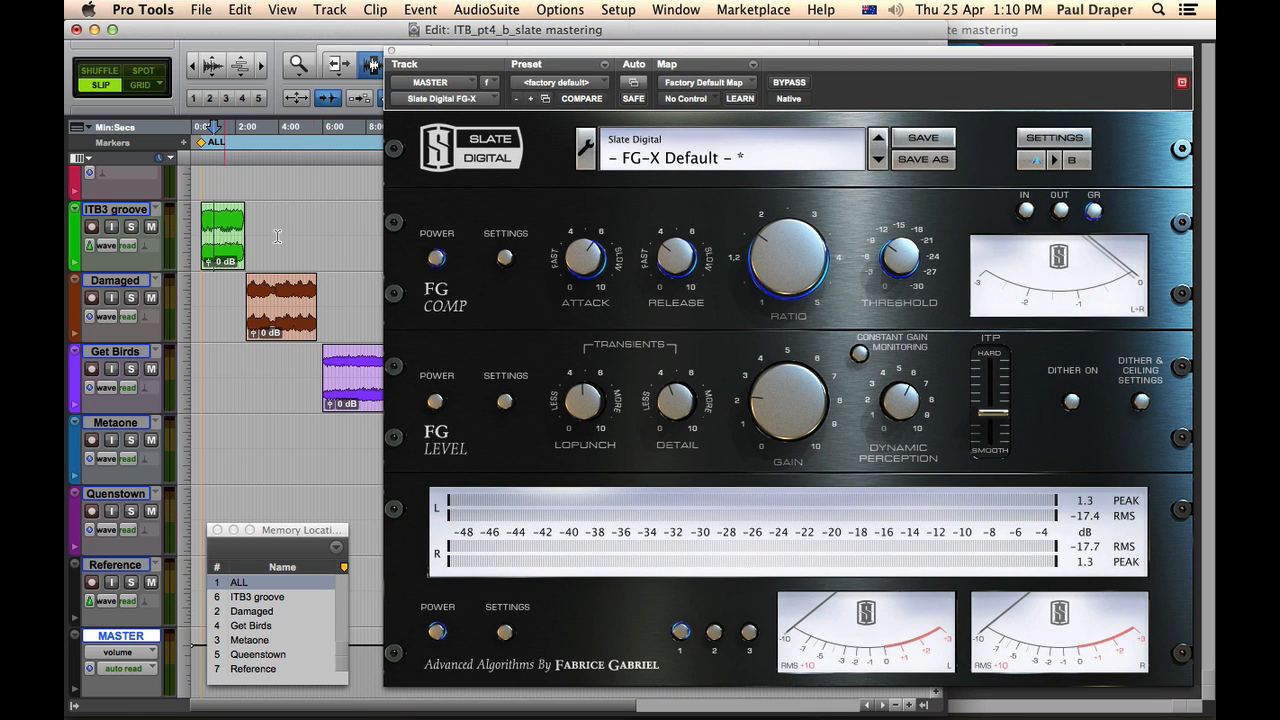
key("space")
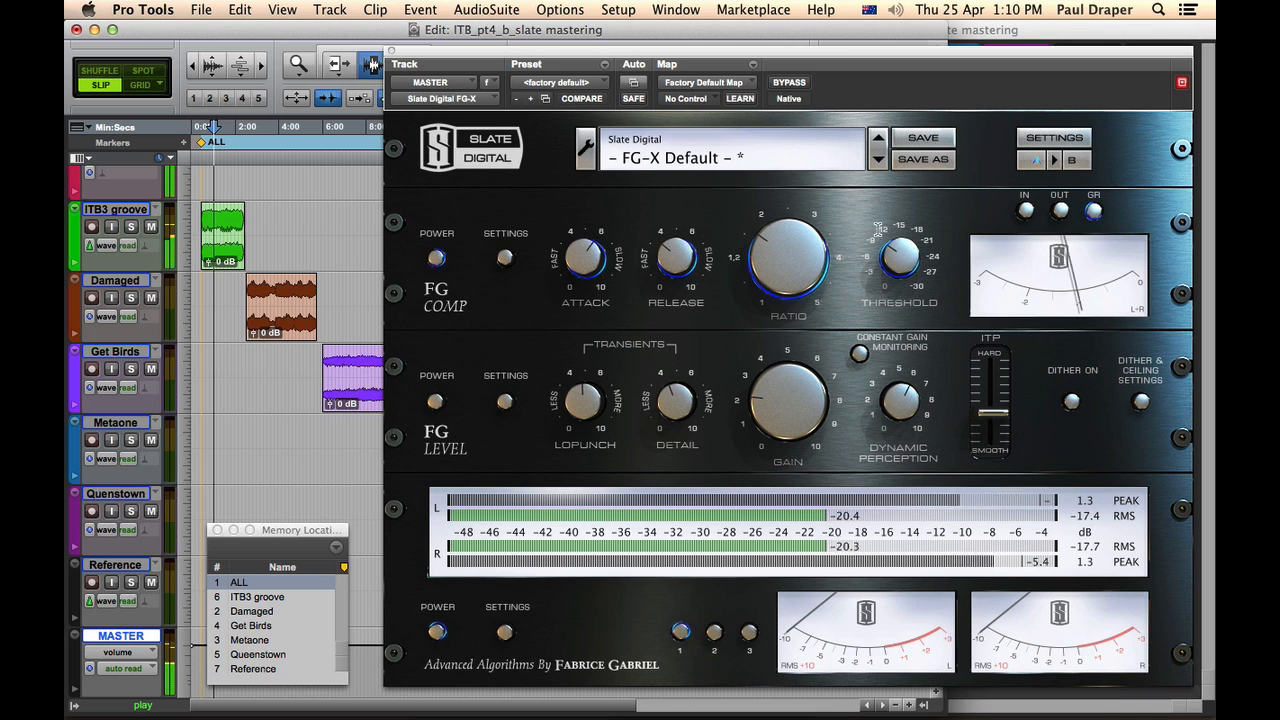
left_click(789, 83)
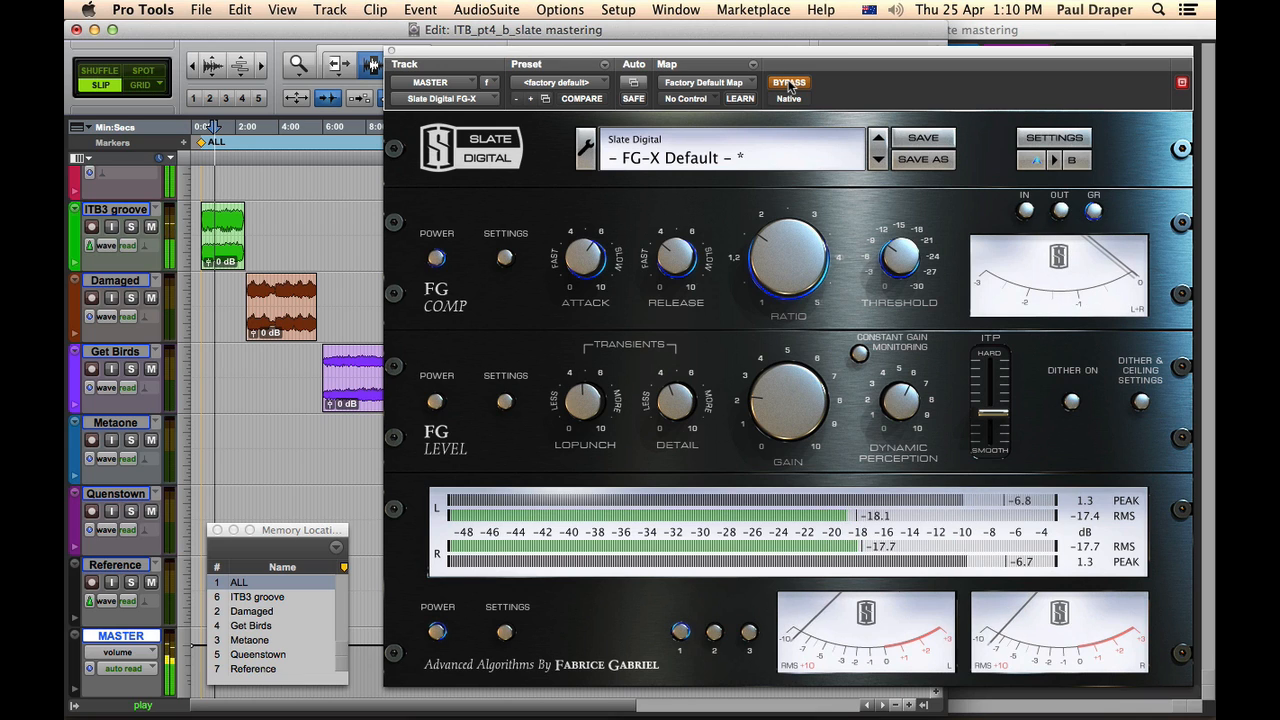
left_click(789, 83)
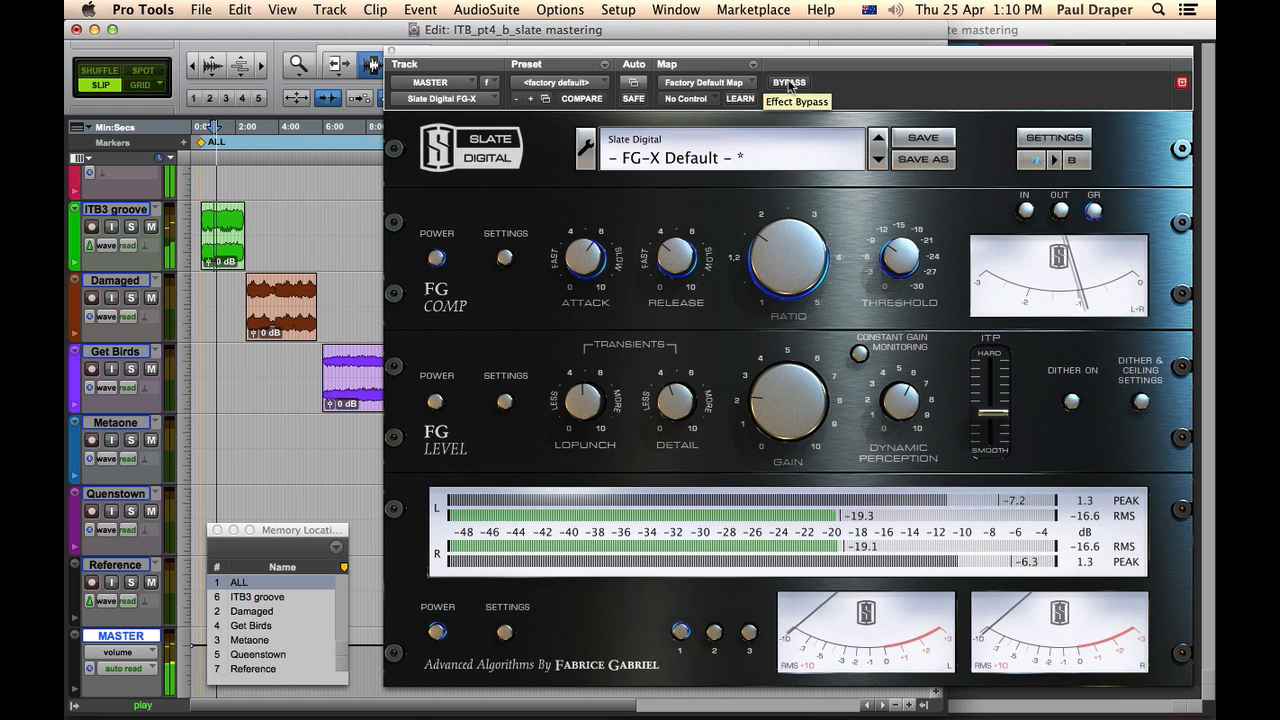
left_click(789, 83)
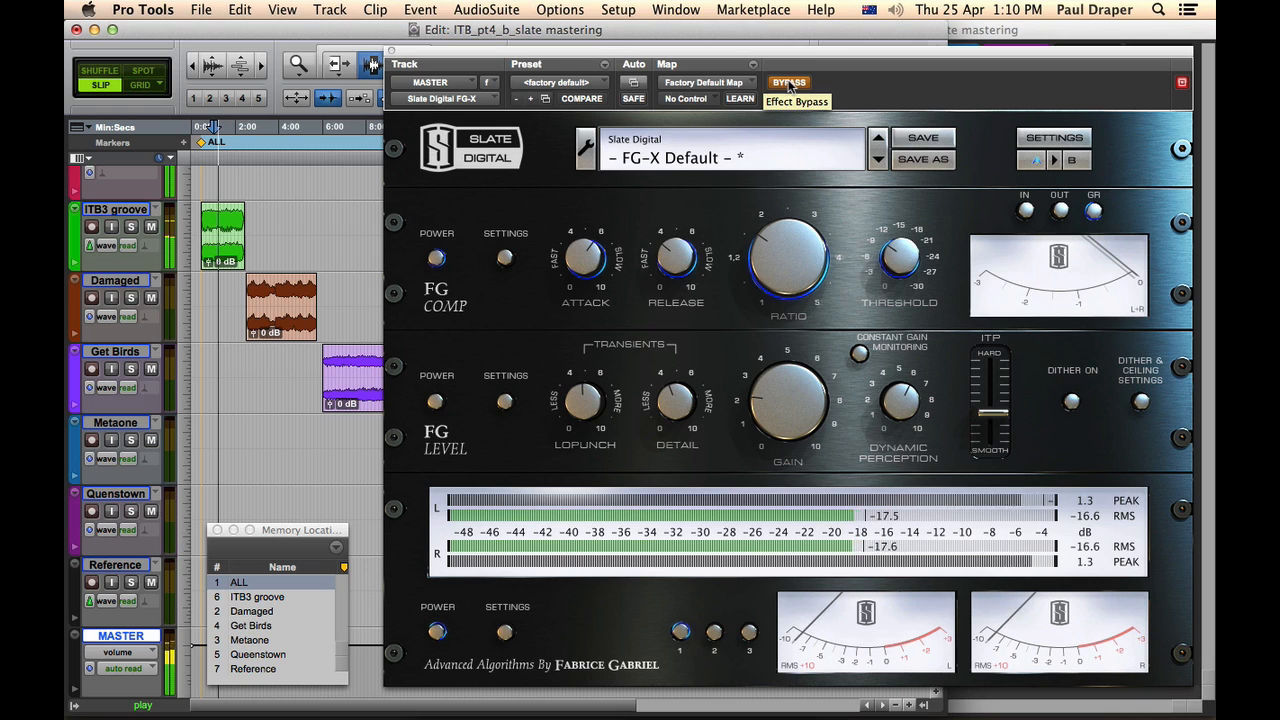
left_click(789, 83)
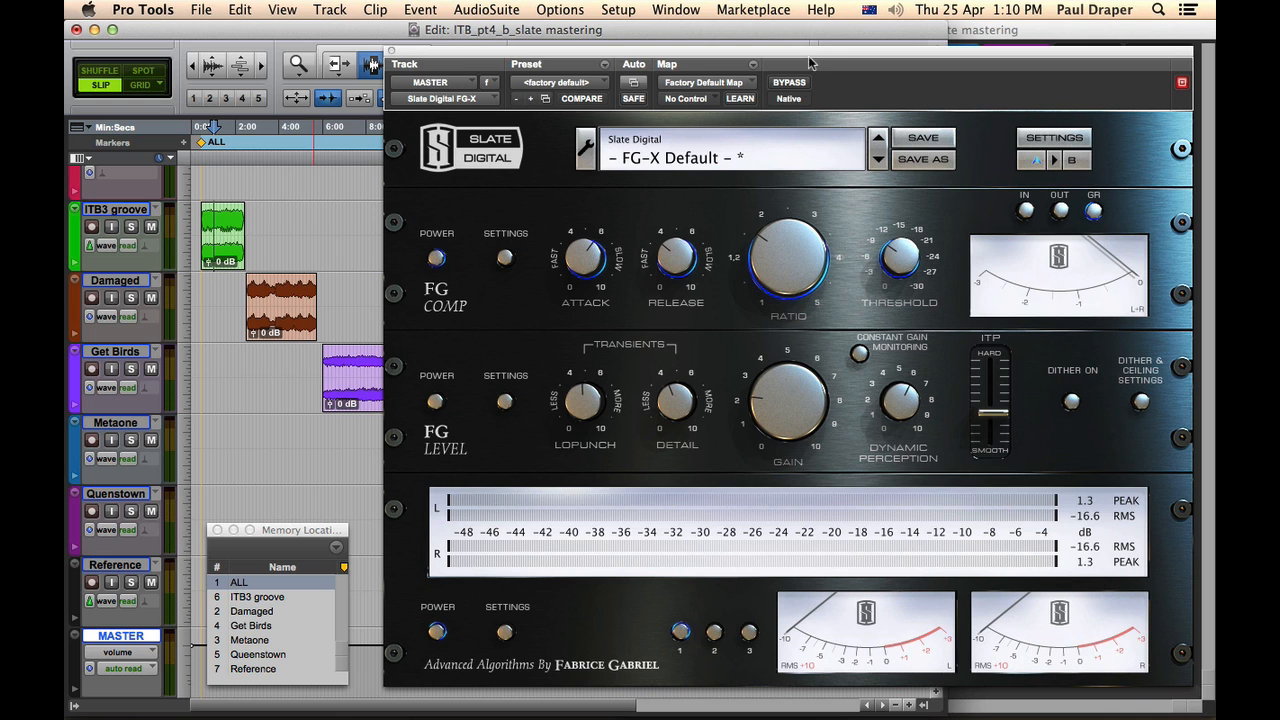
Zero FG LEVEL's LoPunch, Detail, Gain and Dynamic Perception, and set the ITP slider midway between Hard and Smooth.
left_click_drag(812, 62, 680, 49)
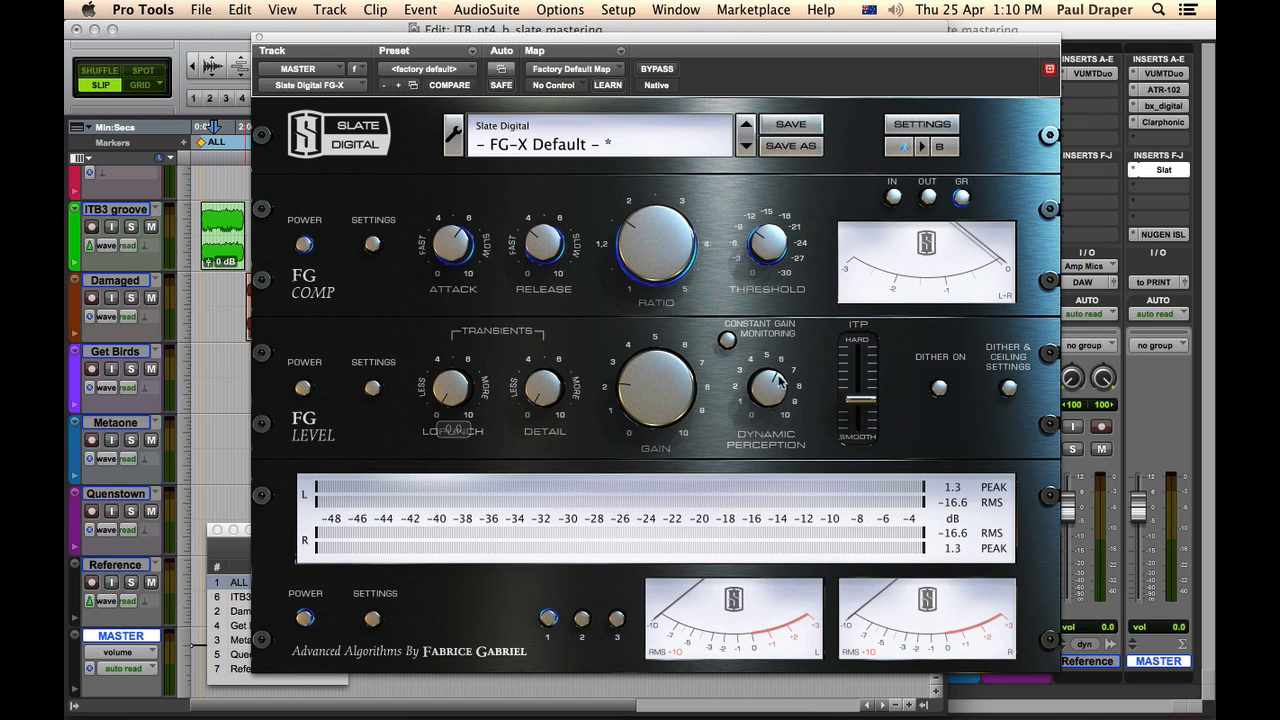
left_click_drag(848, 410, 862, 395)
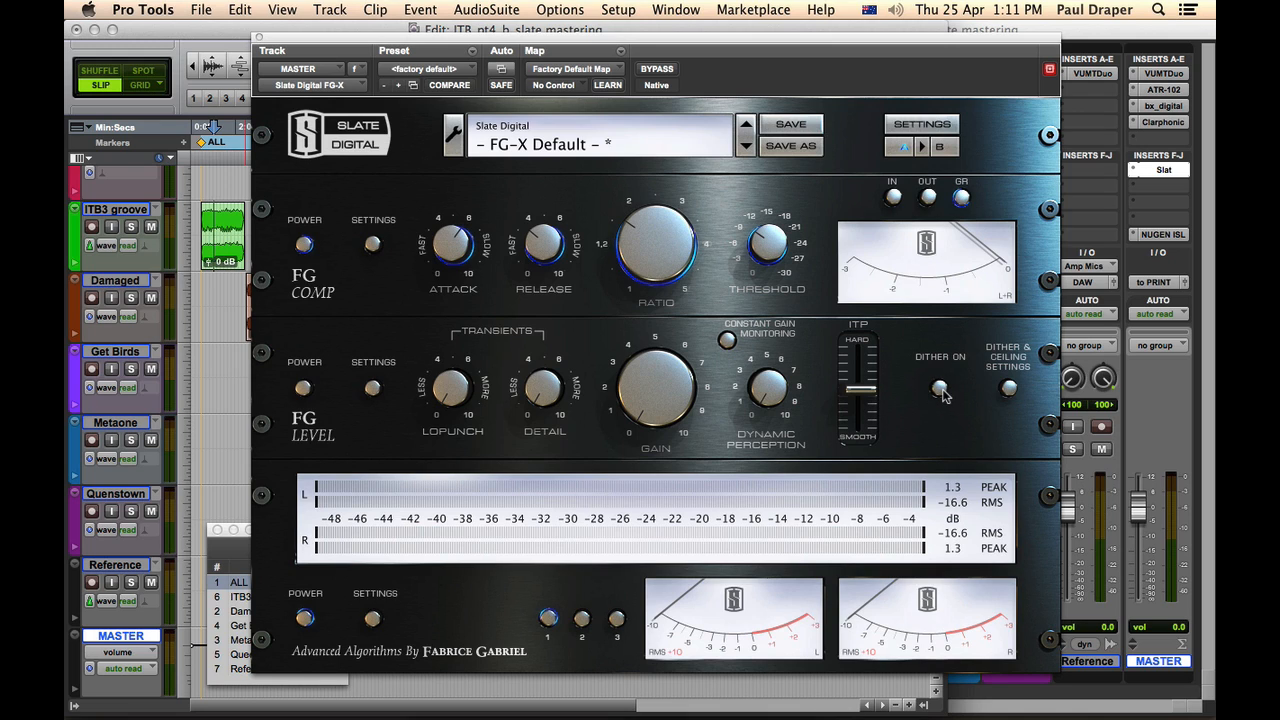
Examine FG-X's dither and ceiling settings with the output bit resolution choices, and try to open the Session setup.
left_click(1010, 390)
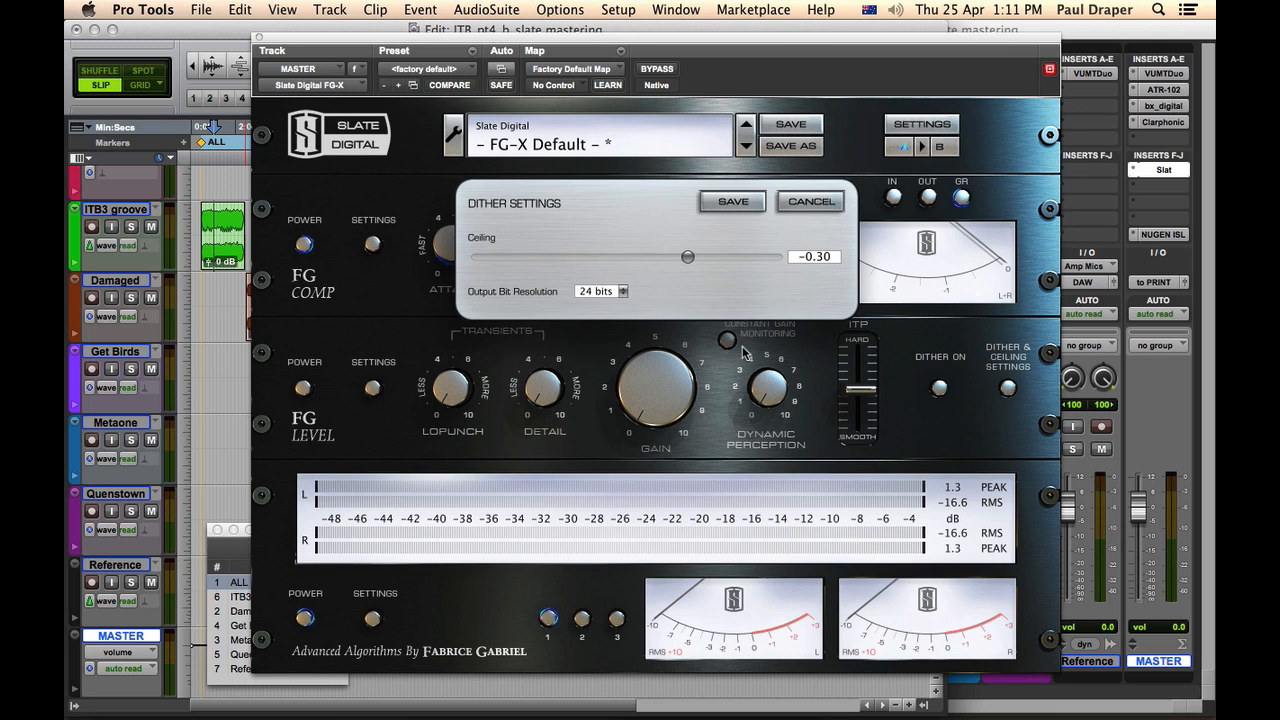
left_click(622, 292)
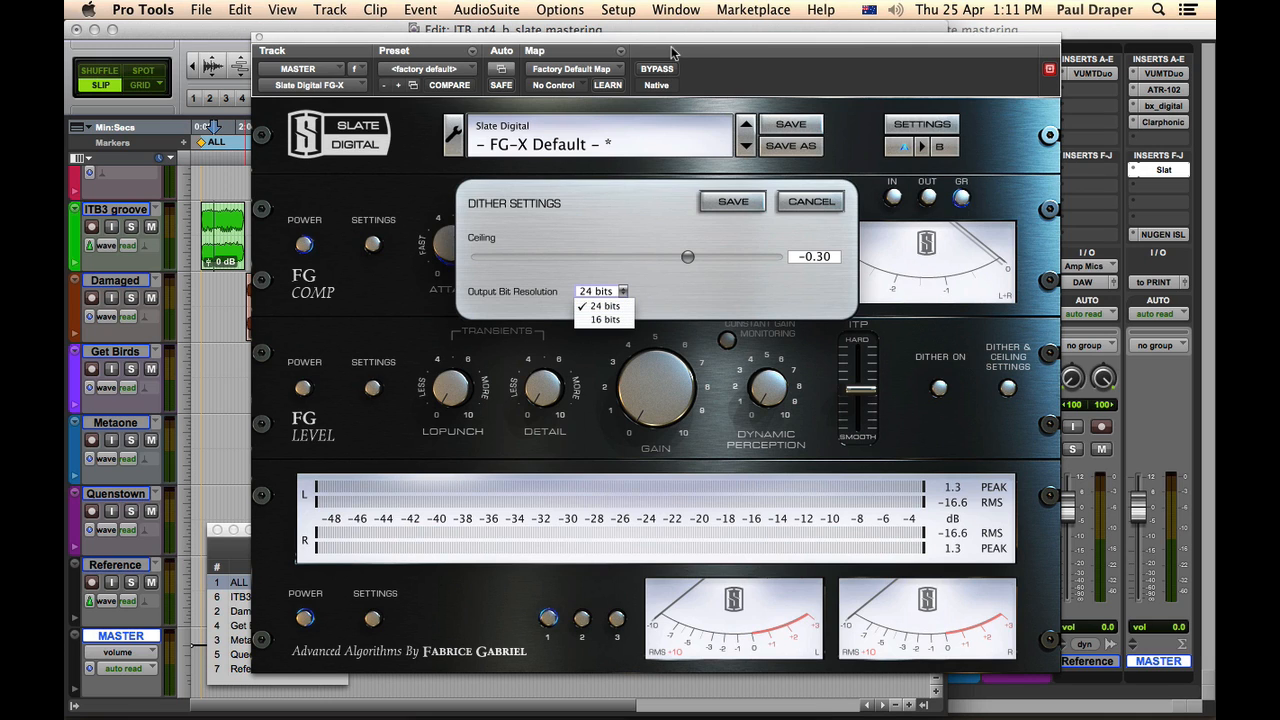
left_click(612, 12)
left_click(644, 164)
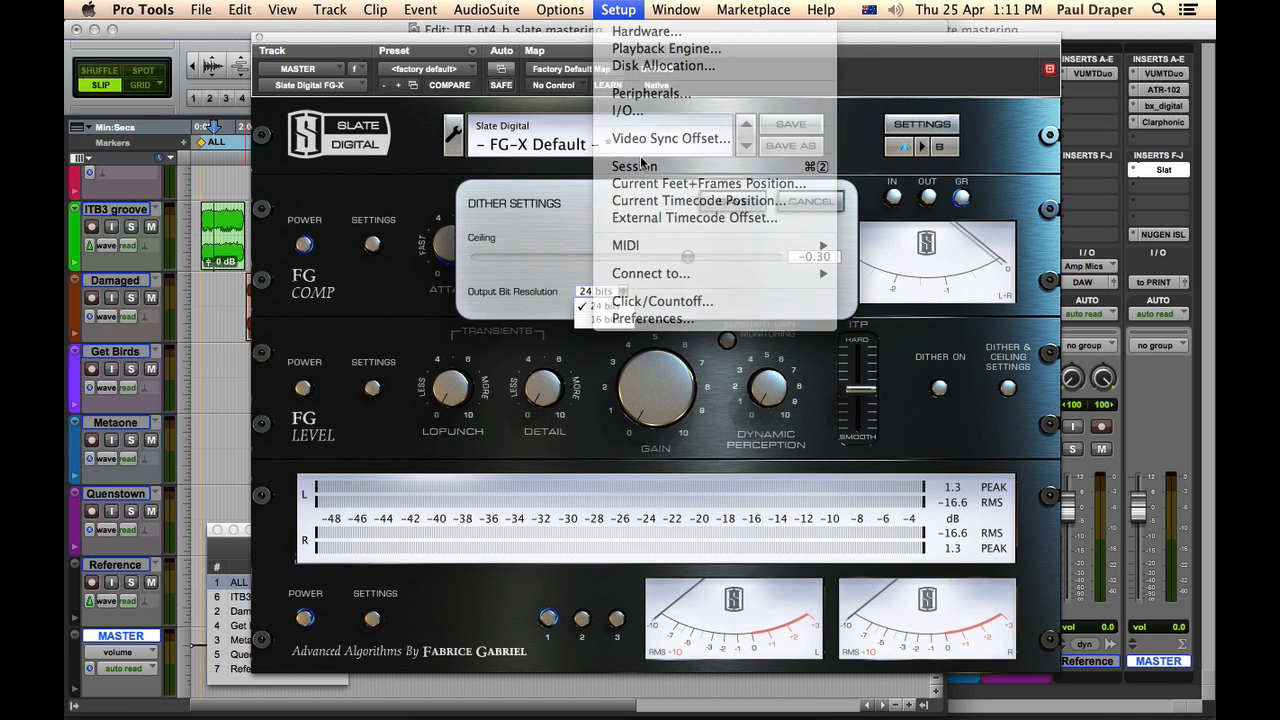
left_click(617, 10)
left_click(630, 163)
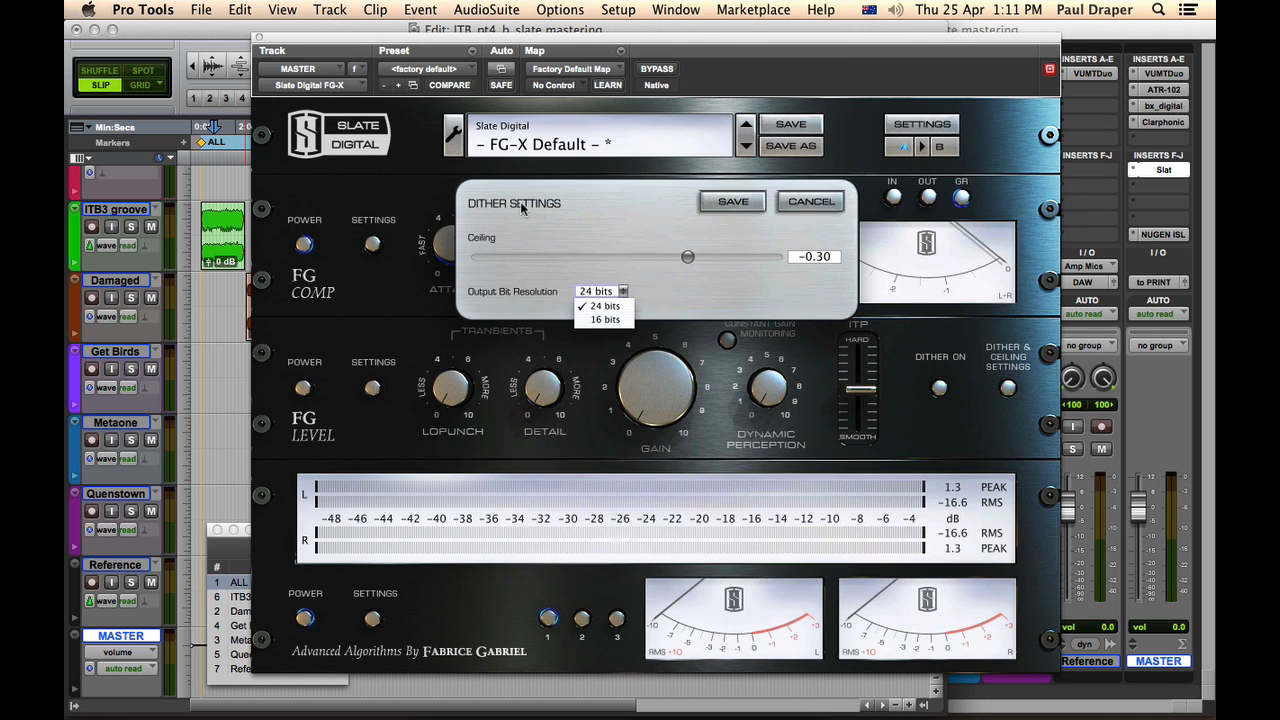
Save the dither settings with a -0.30 ceiling and 24 bits output resolution, and power on FG LEVEL.
left_click(511, 195)
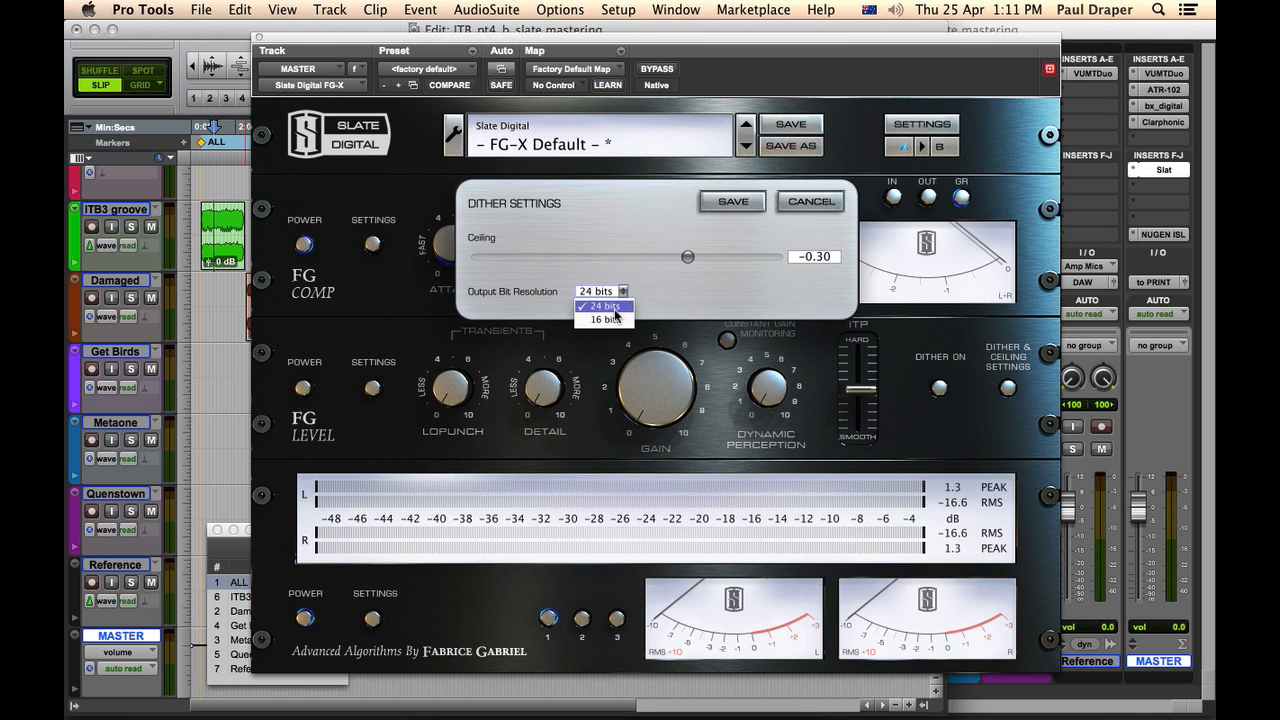
left_click(735, 296)
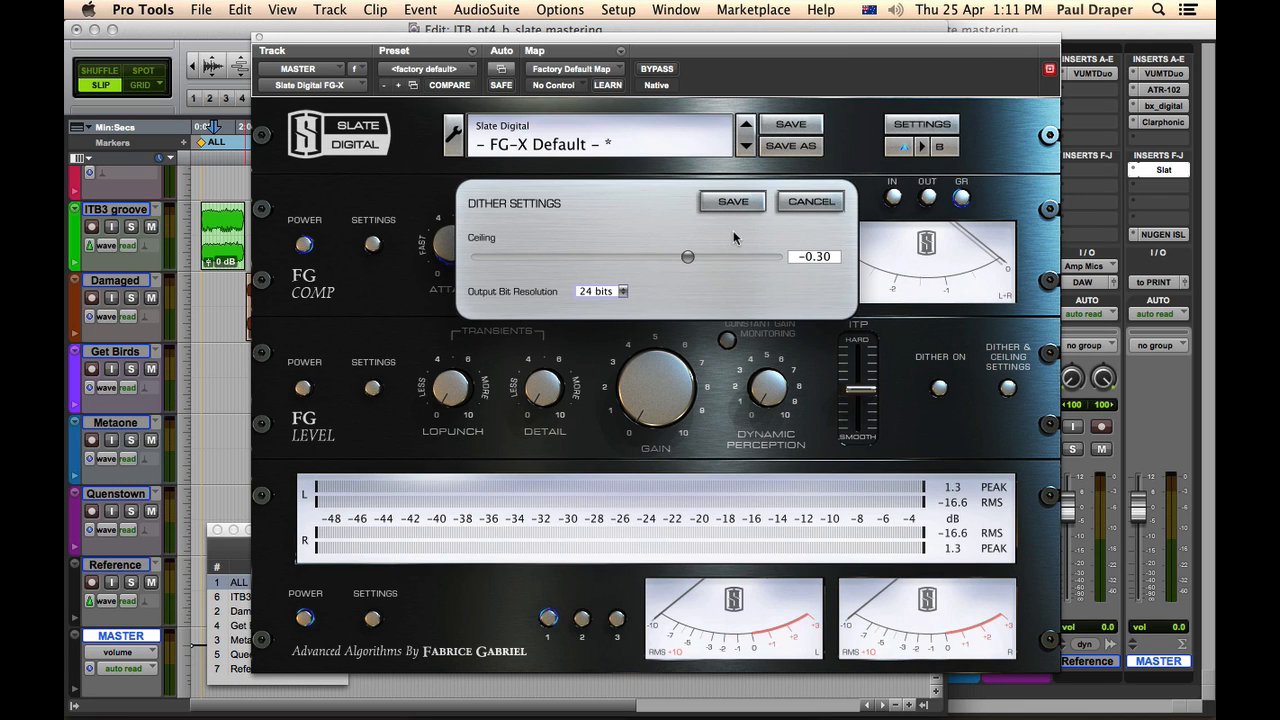
left_click(733, 201)
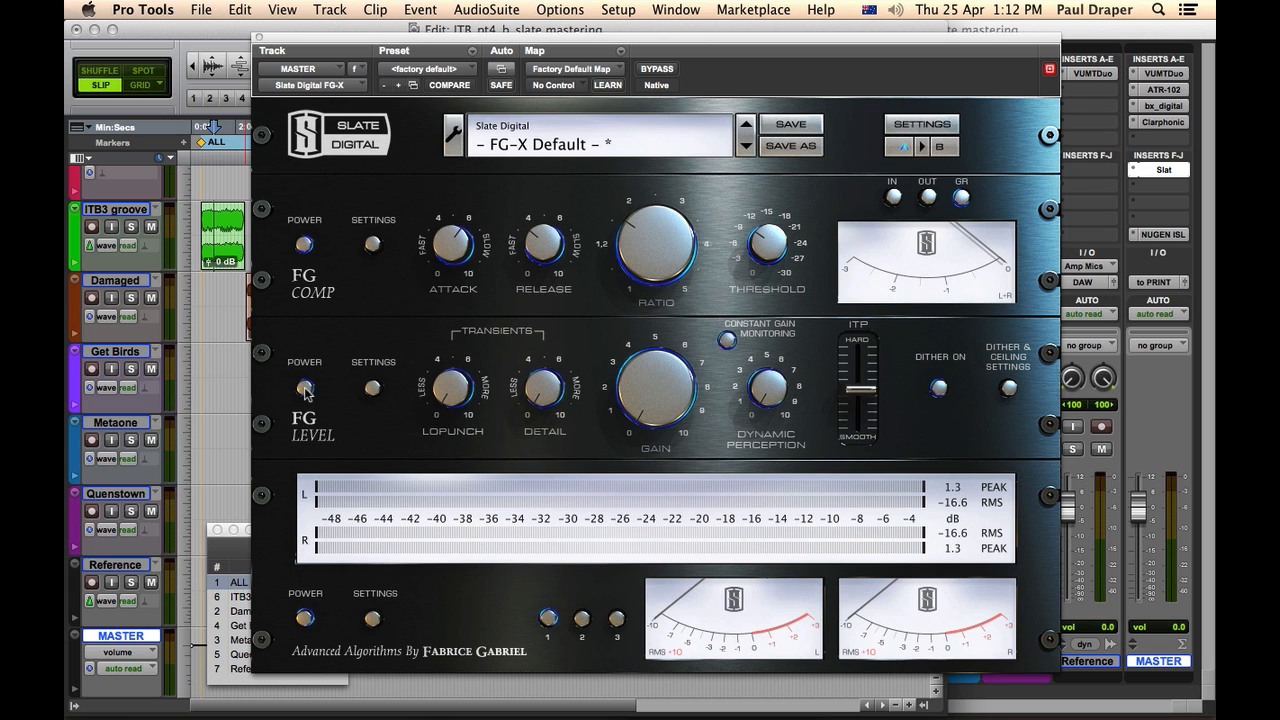
Start playback of the Quenstown clip at about 17:30 with the whole FG-X window in view.
left_click_drag(428, 38, 812, 25)
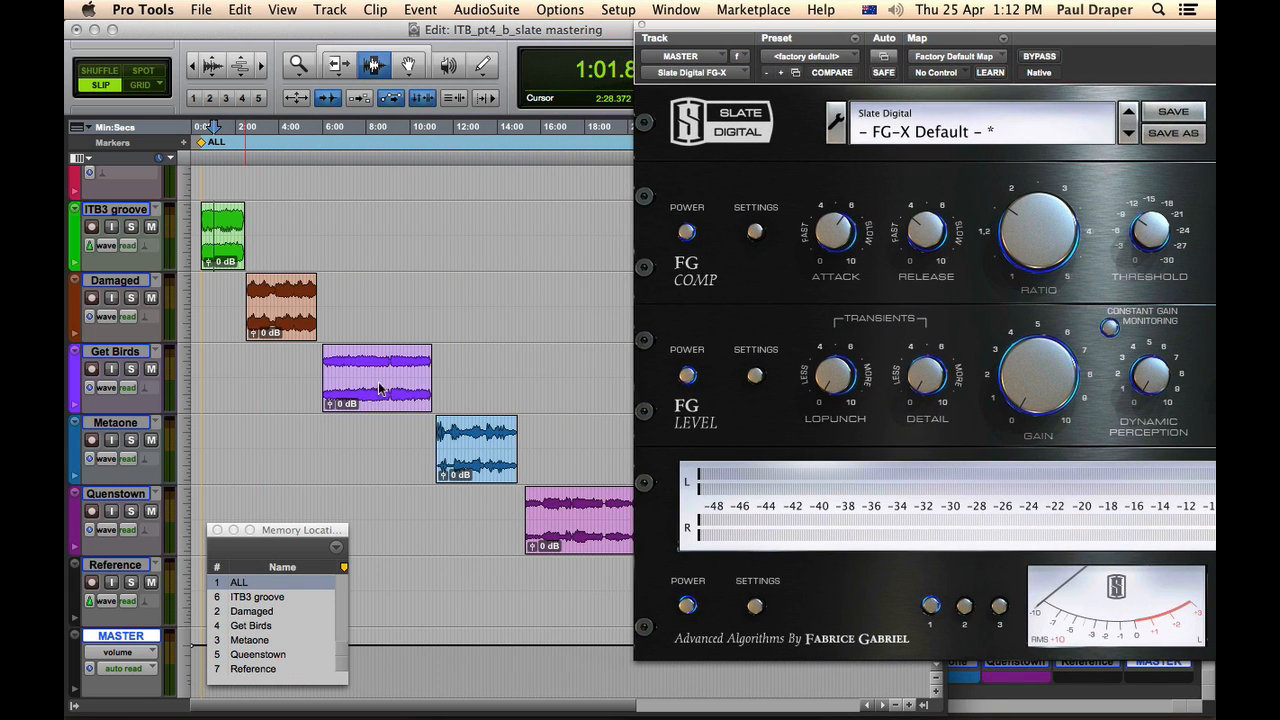
left_click(574, 512)
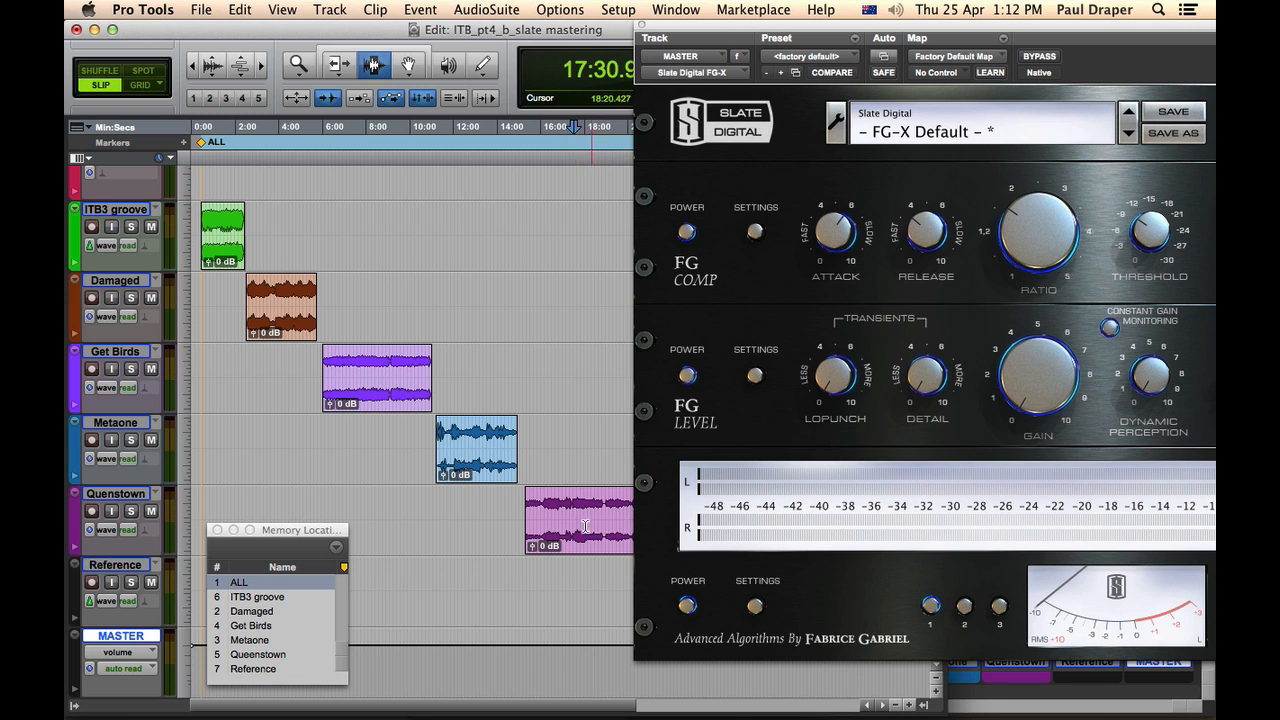
left_click_drag(796, 31, 416, 44)
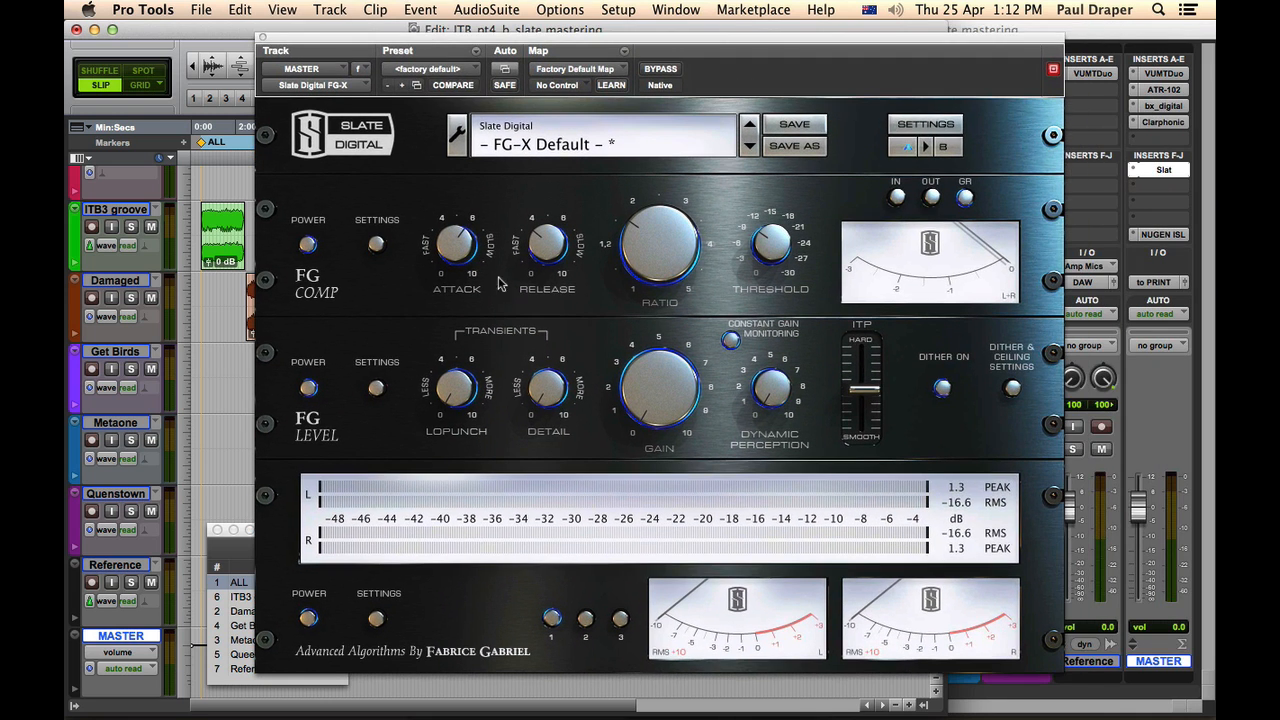
key("space")
Sweep the FG LEVEL Gain up and down while Quenstown plays, settle it just below 4, and stop playback.
left_click_drag(654, 416, 637, 342)
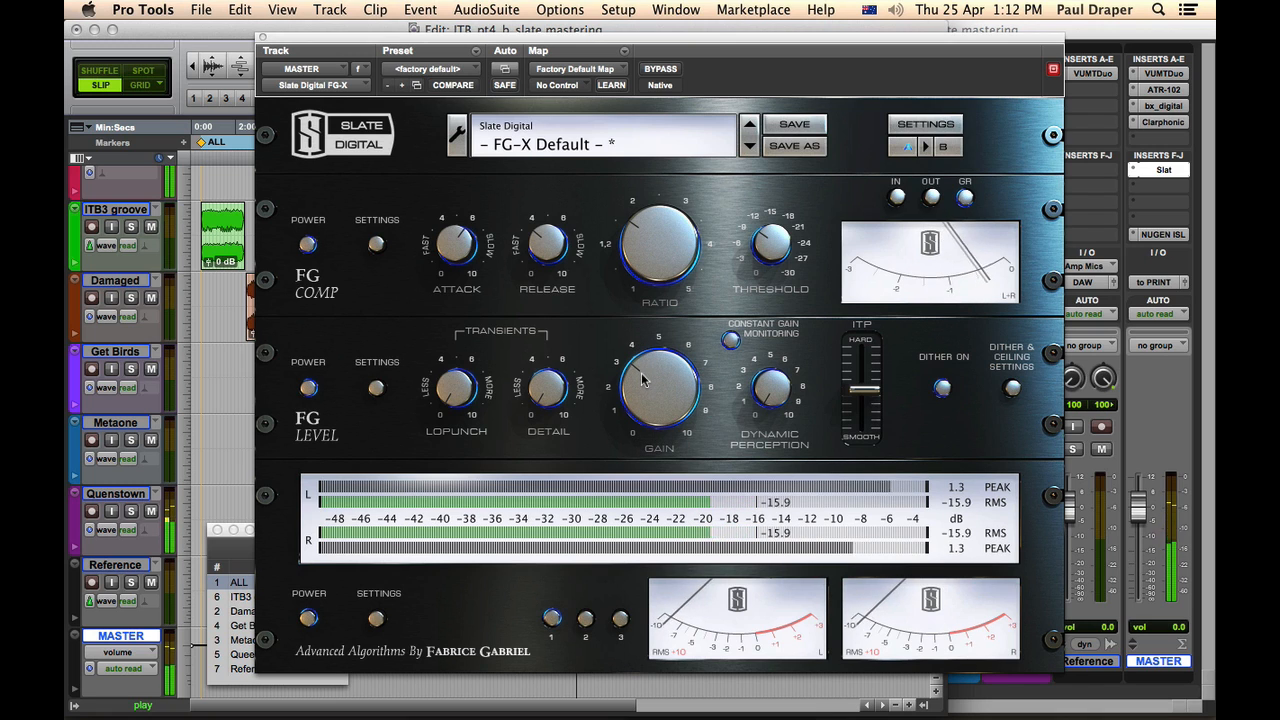
left_click_drag(648, 375, 673, 285)
left_click_drag(660, 381, 631, 479)
mouse_move(646, 398)
left_mouse_down()
mouse_move(665, 322)
mouse_move(628, 406)
mouse_move(631, 388)
left_mouse_up()
key("space")
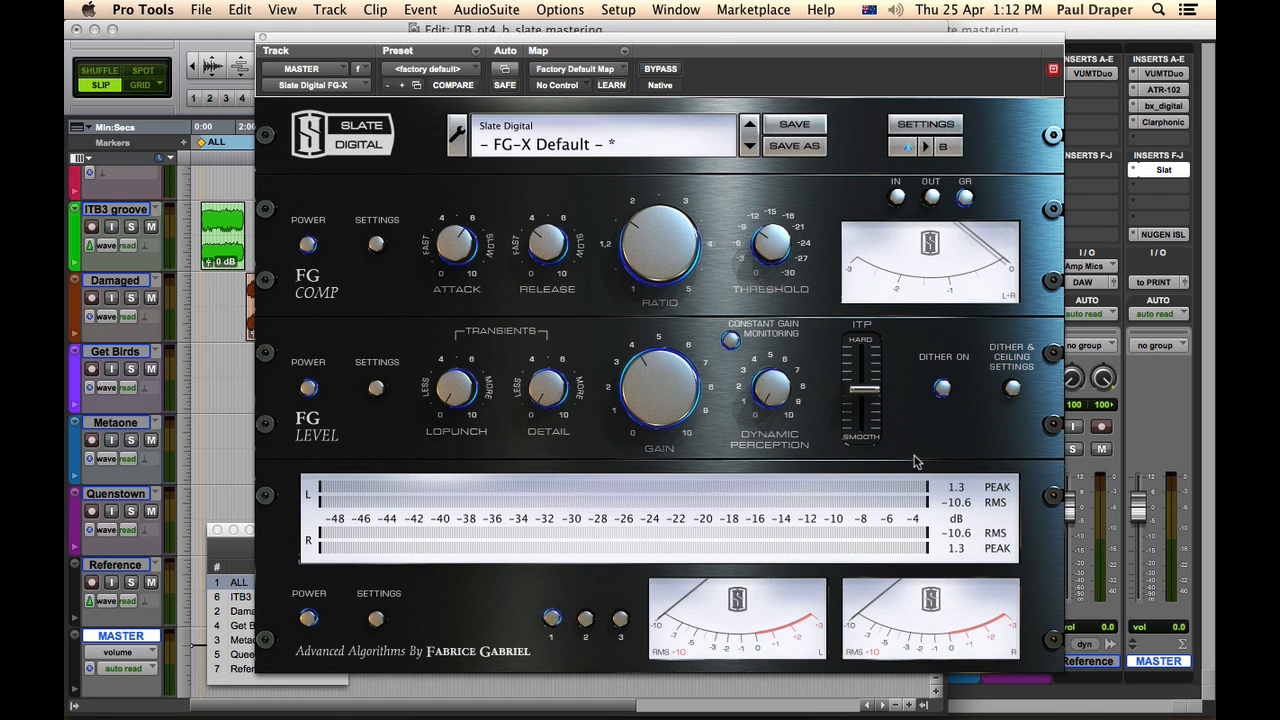
Reset FG-X's peak and RMS readings, replay Quenstown and set the FG LEVEL Gain to 4.2 dB.
left_click_drag(759, 44, 737, 34)
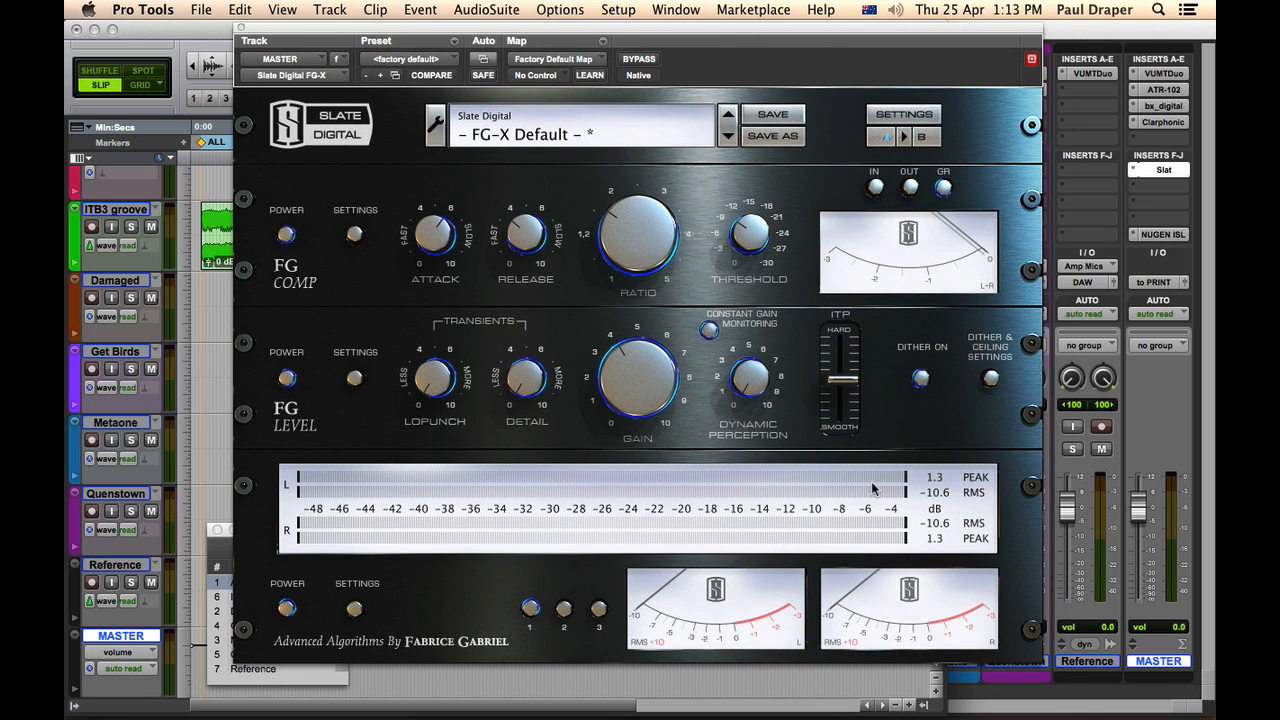
left_click(957, 492)
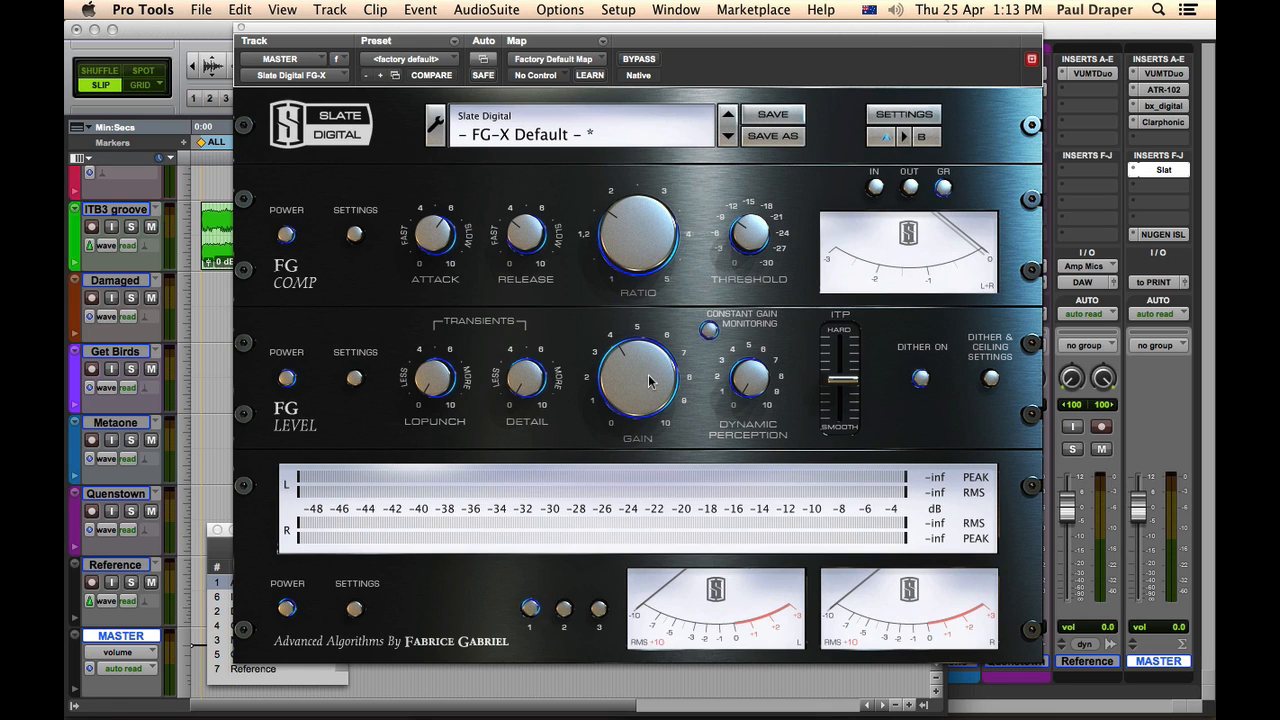
key("space")
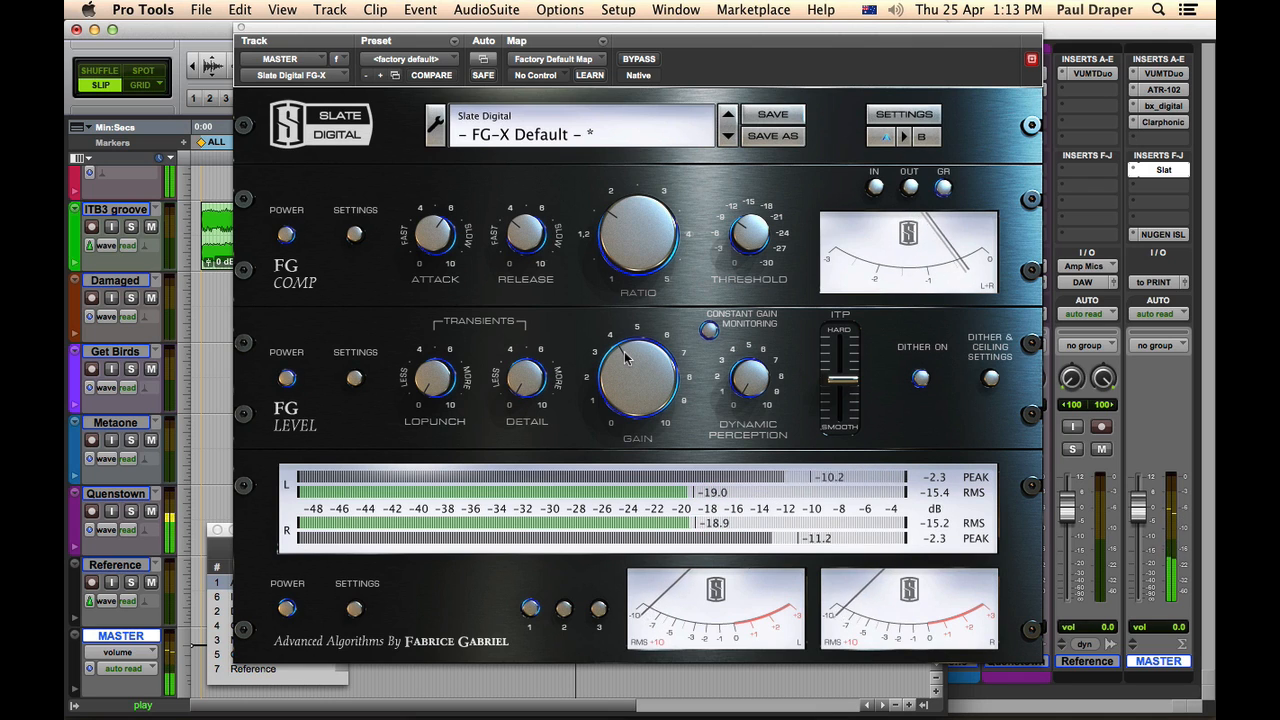
key("space")
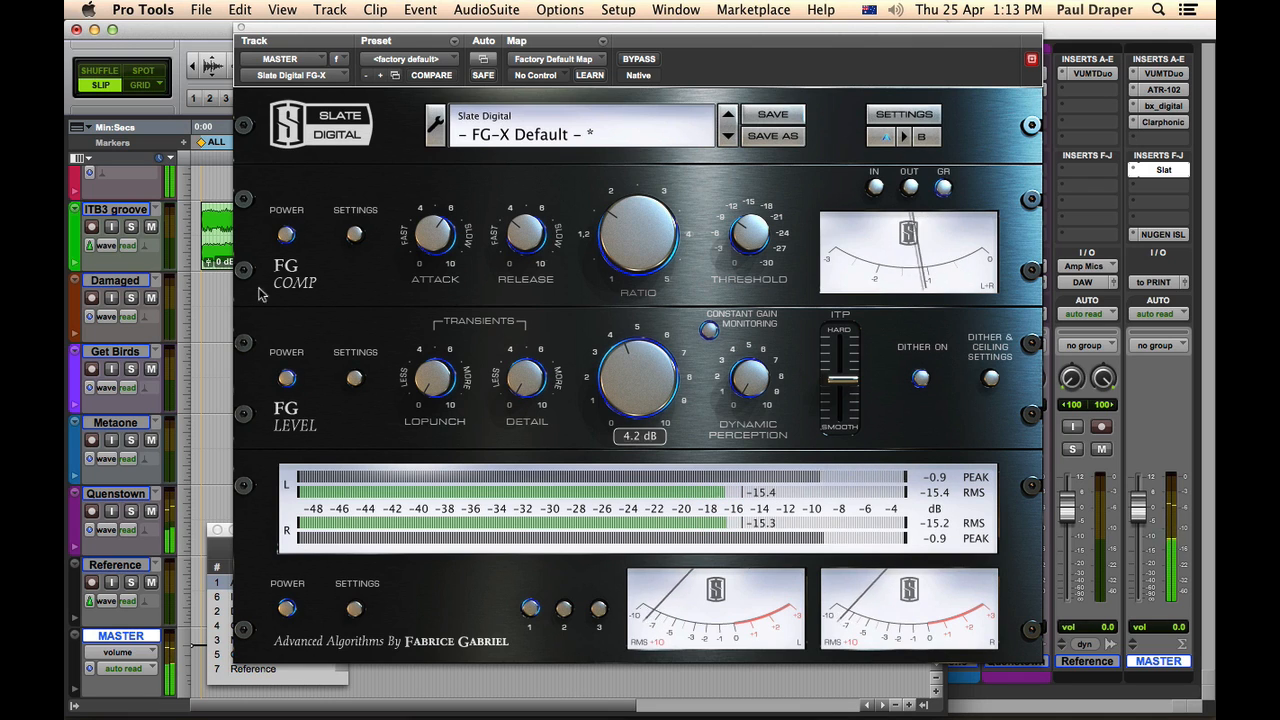
Play the ITB3 groove clip while raising the FG LEVEL Gain to about 5, and shift the FG-X window off the clips.
key("space")
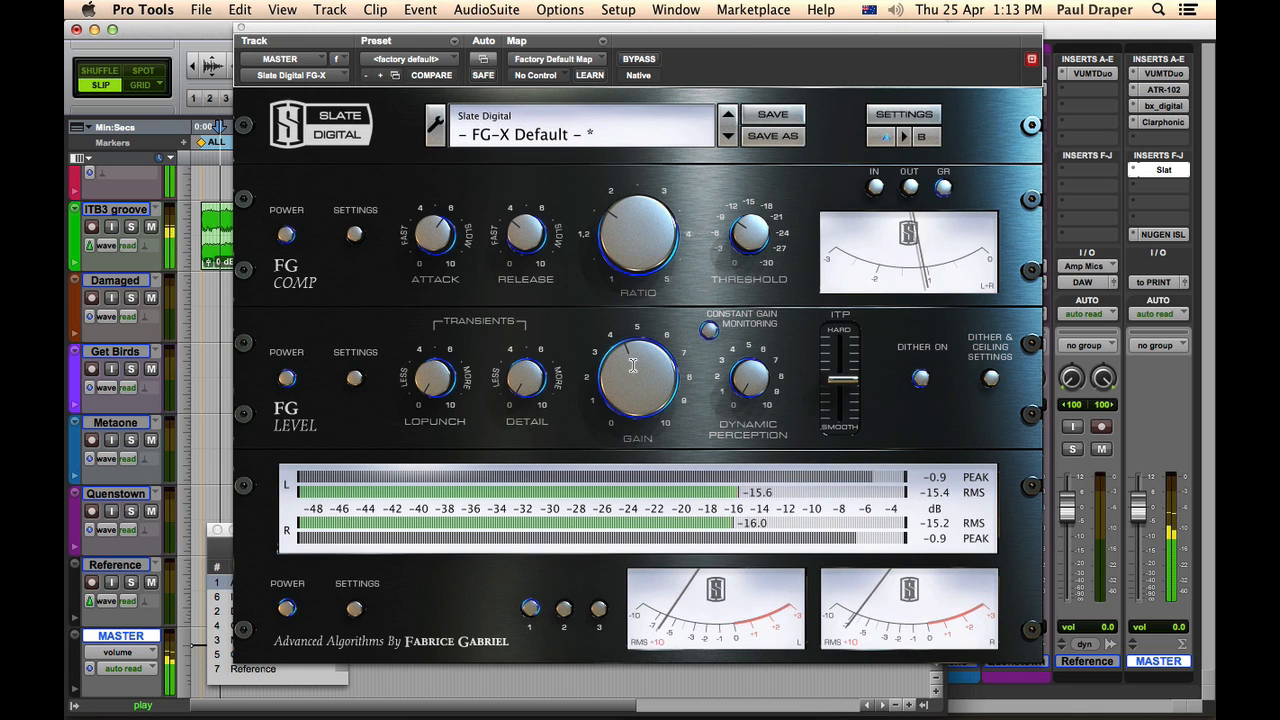
left_click_drag(633, 366, 634, 352)
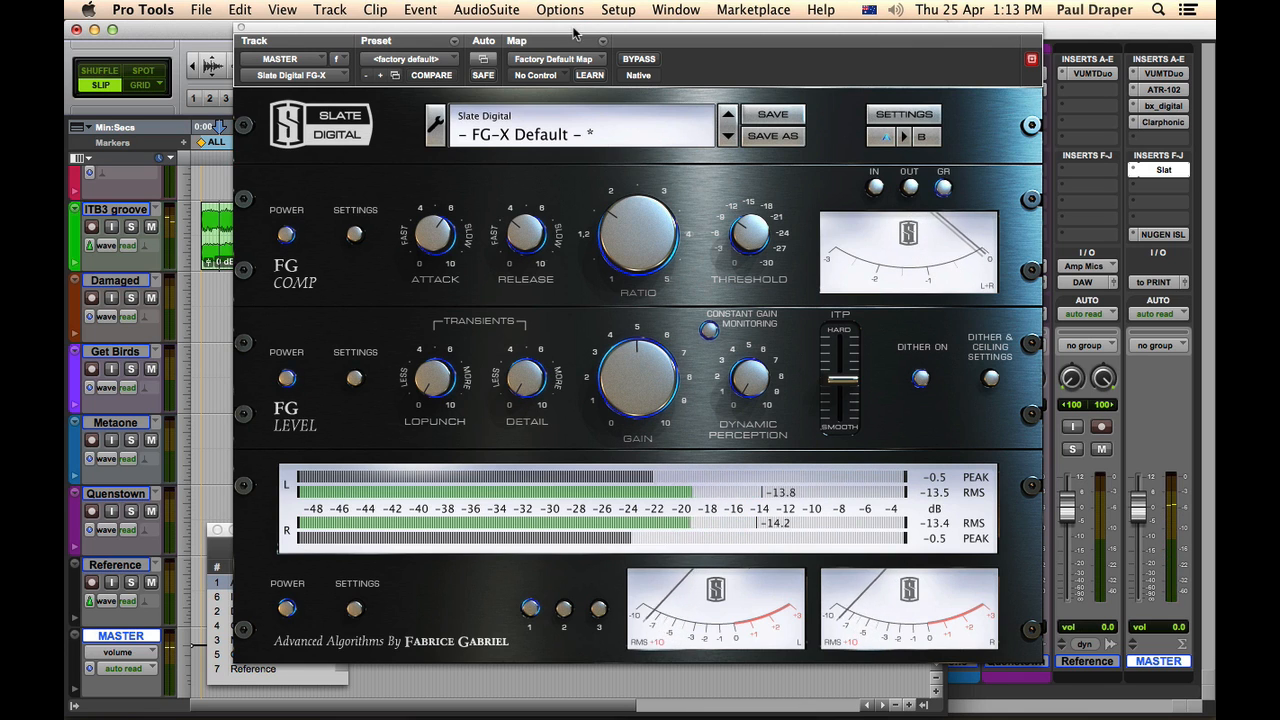
left_click_drag(575, 33, 665, 48)
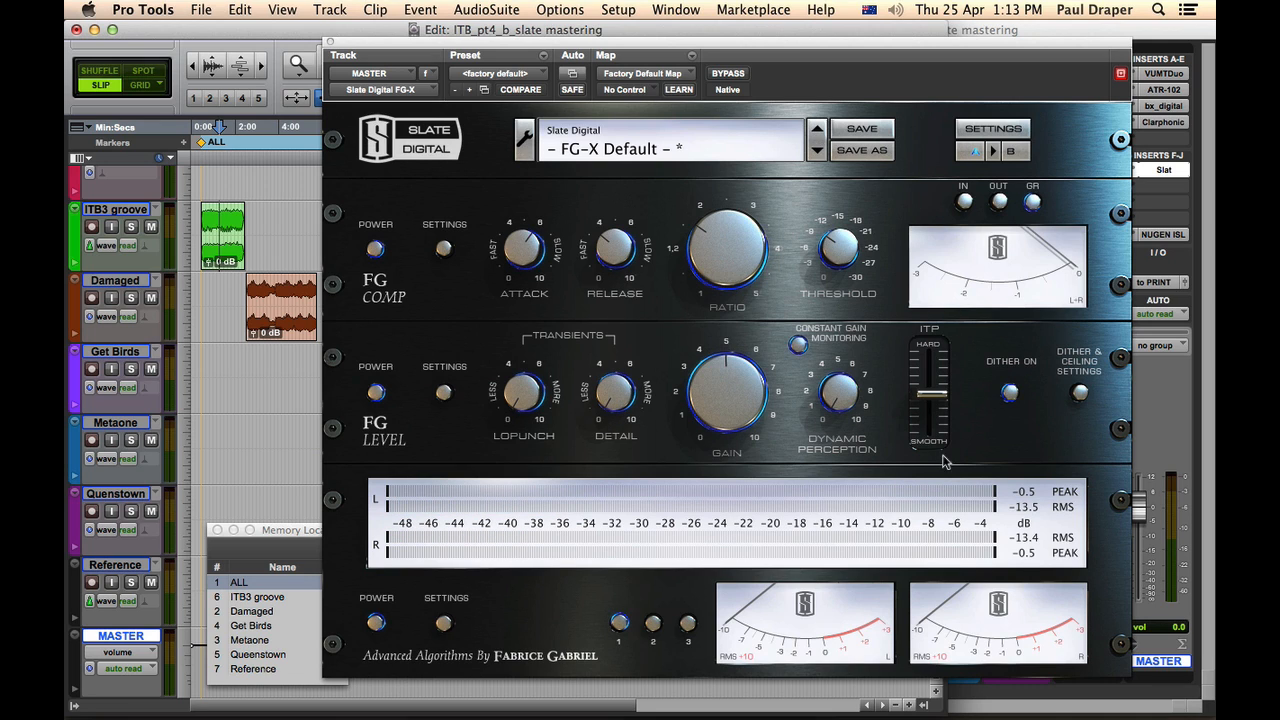
Try raised LoPunch, Detail and Dynamic Perception positions in FG LEVEL and return each knob to 0.0.
left_click_drag(520, 398, 567, 257)
left_click_drag(612, 407, 620, 318)
left_click_drag(838, 401, 853, 297)
left_click_drag(845, 381, 818, 450)
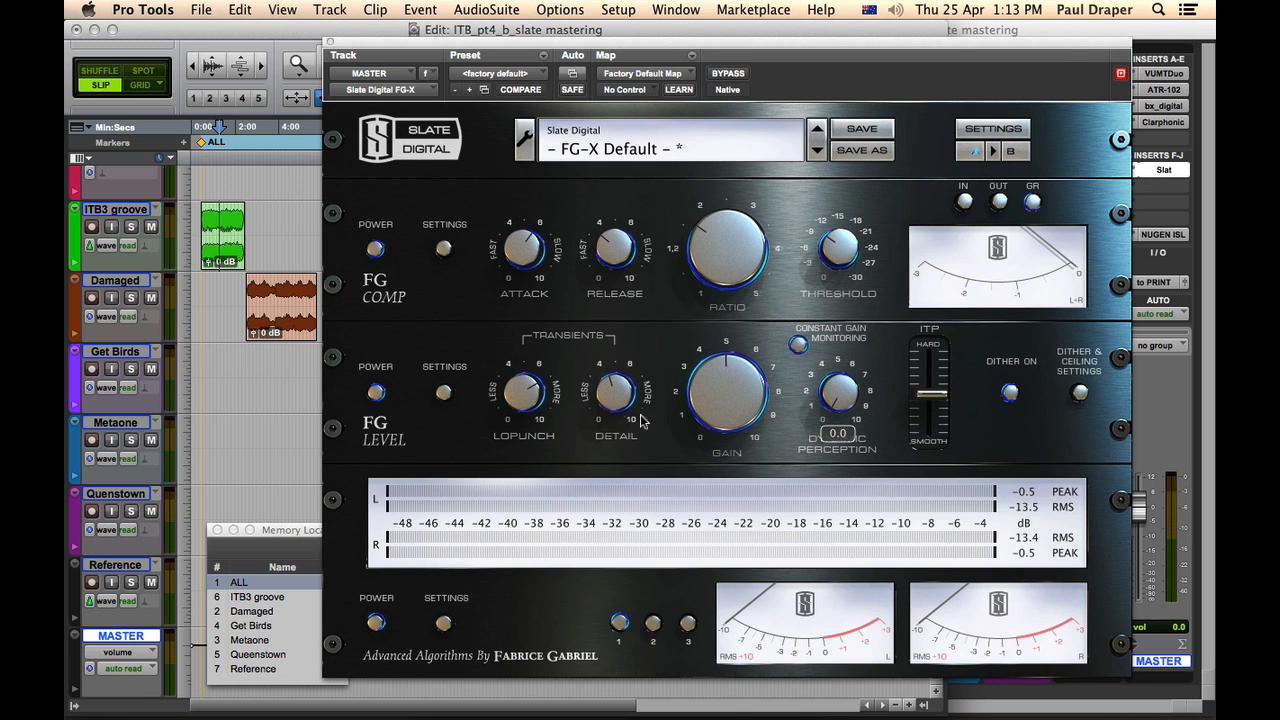
left_click_drag(615, 392, 591, 527)
left_click_drag(531, 386, 518, 543)
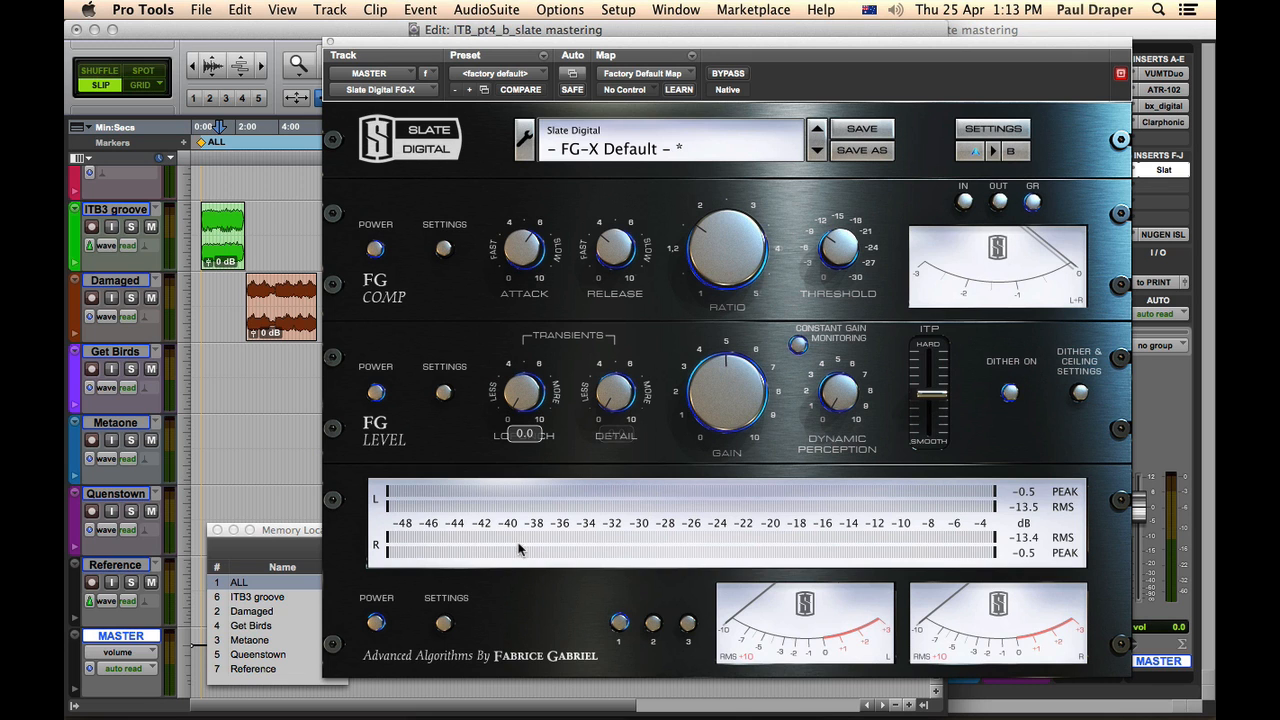
Replay Quenstown, raise the FG LEVEL LoPunch and Detail to mid-range, and settle the Gain at about 4.
left_click_drag(535, 47, 865, 66)
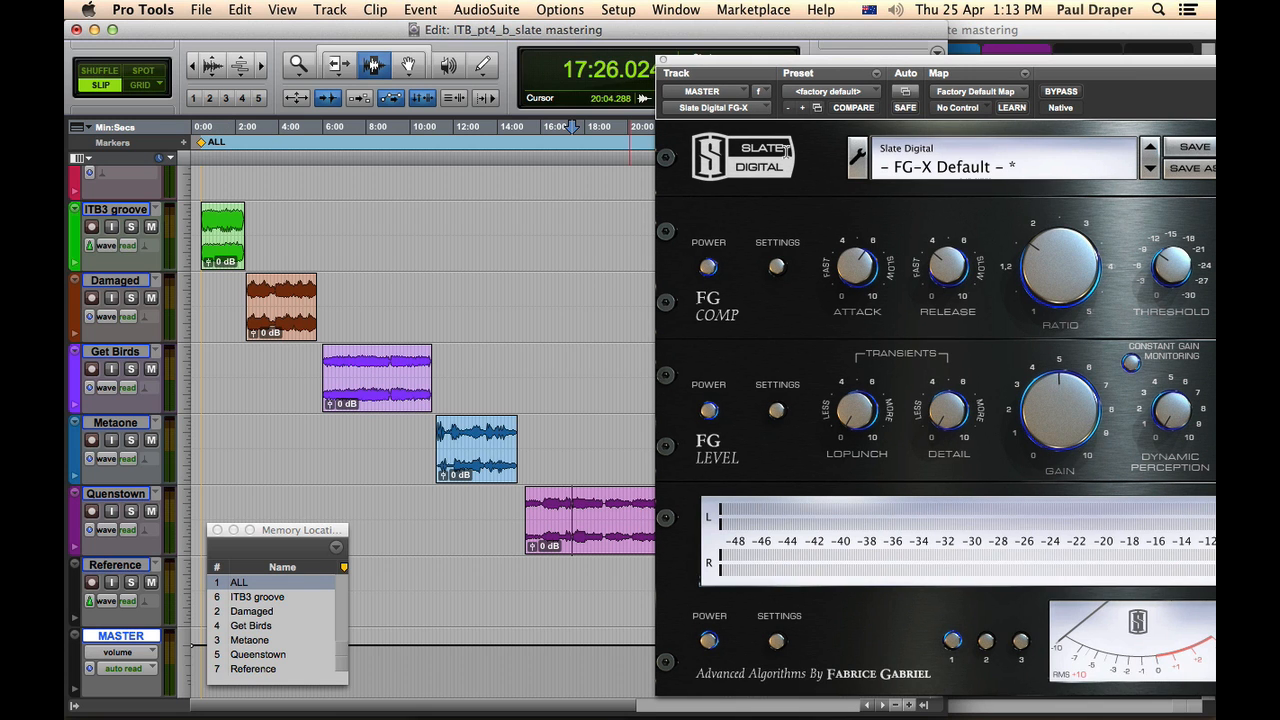
left_click_drag(828, 60, 525, 30)
key("space")
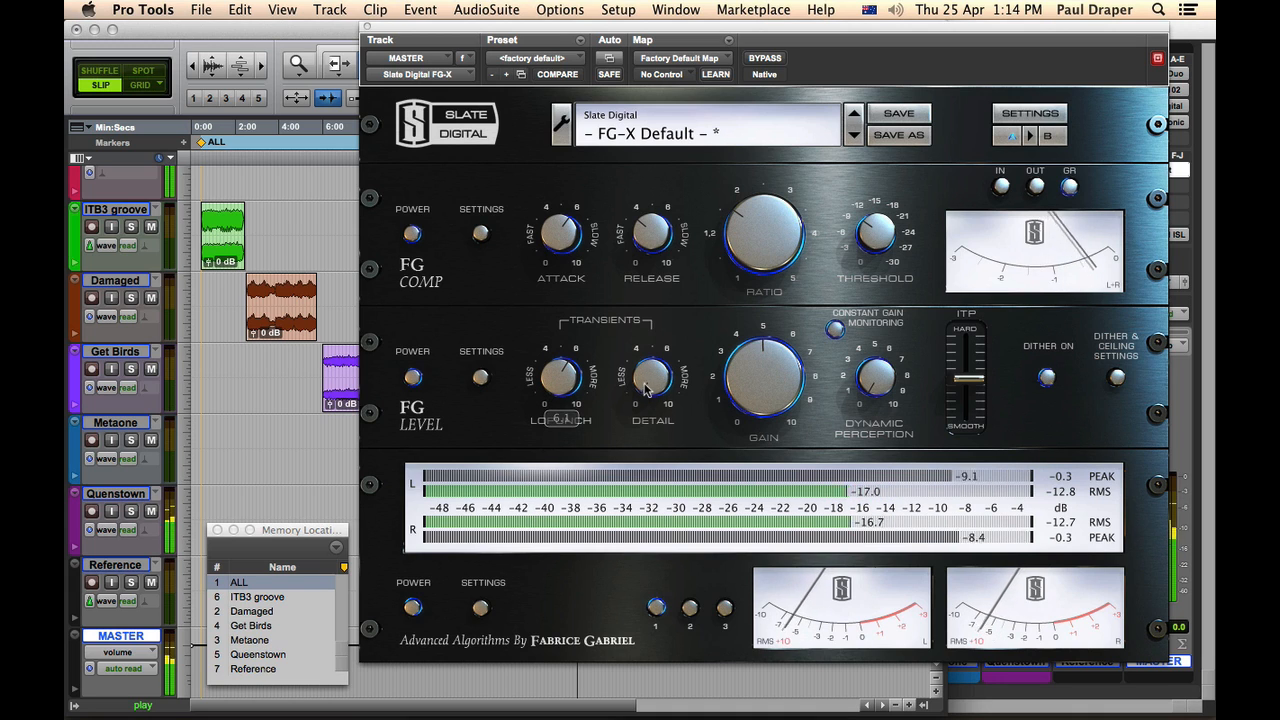
left_click_drag(646, 389, 648, 343)
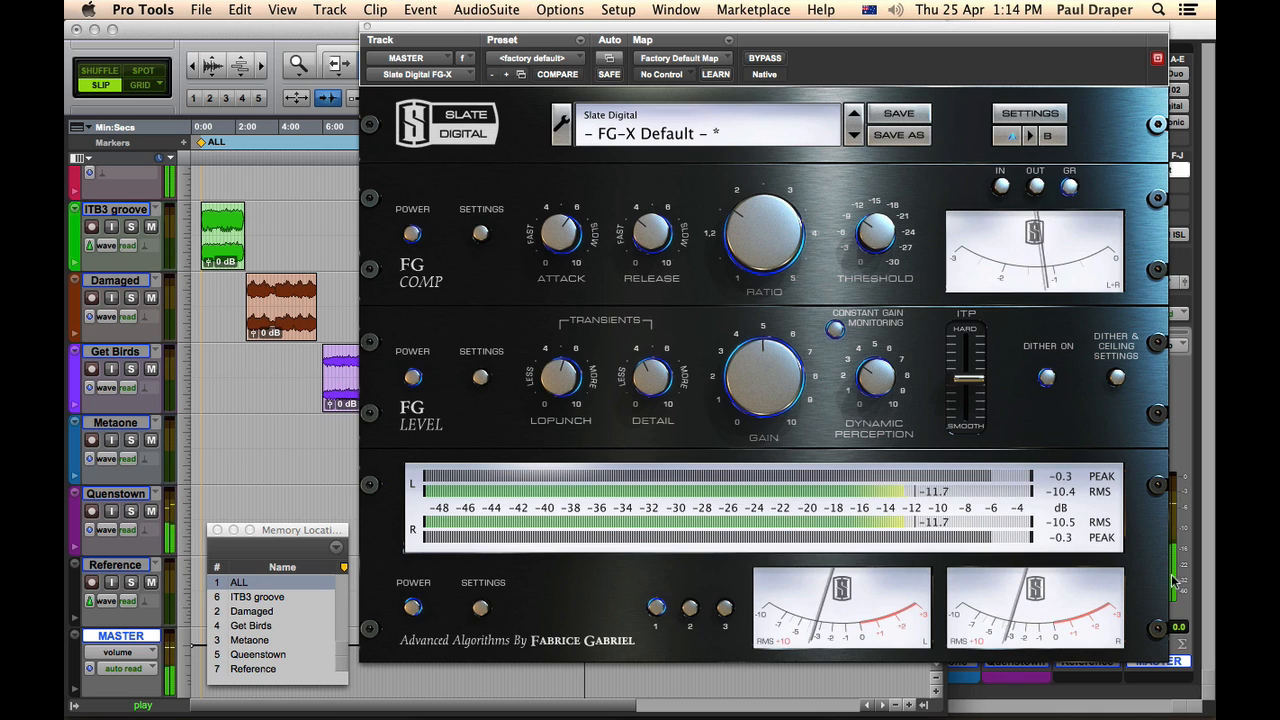
left_click_drag(763, 370, 752, 375)
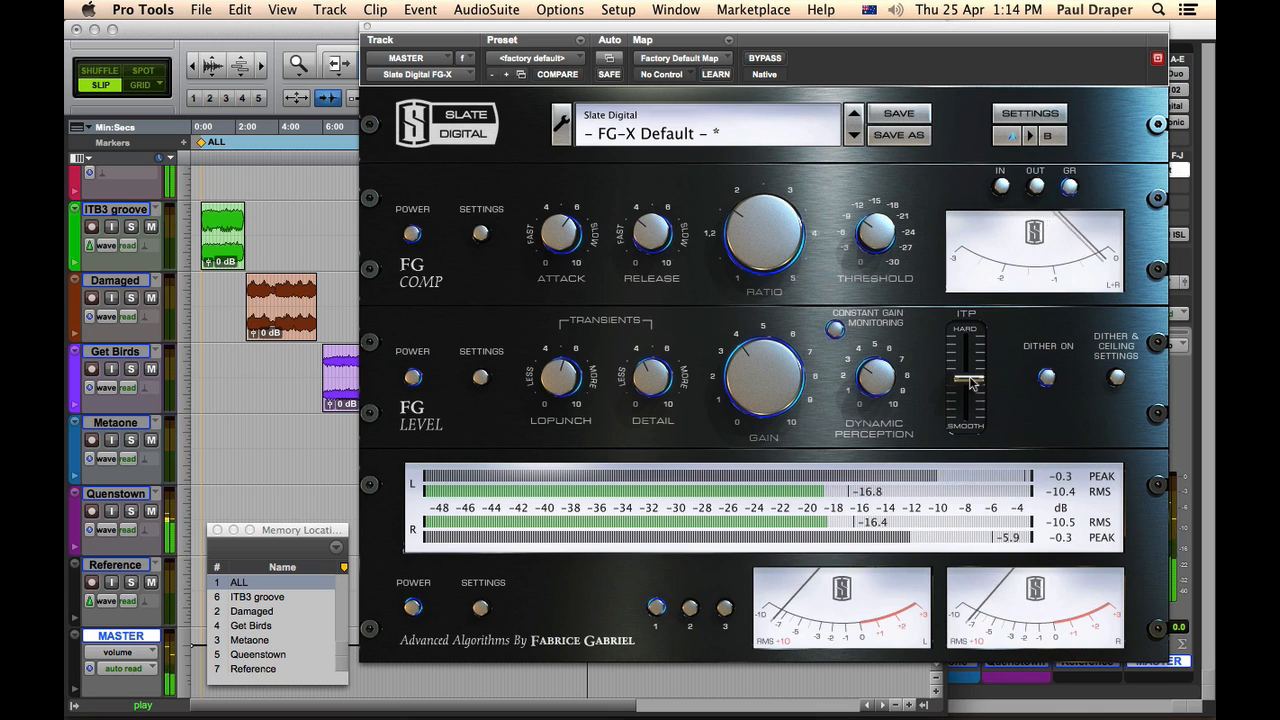
Move the FG LEVEL ITP slider towards Smooth at about -0.5 and set Dynamic Perception to 4.1.
mouse_move(970, 380)
left_mouse_down()
mouse_move(968, 415)
mouse_move(967, 400)
left_mouse_up()
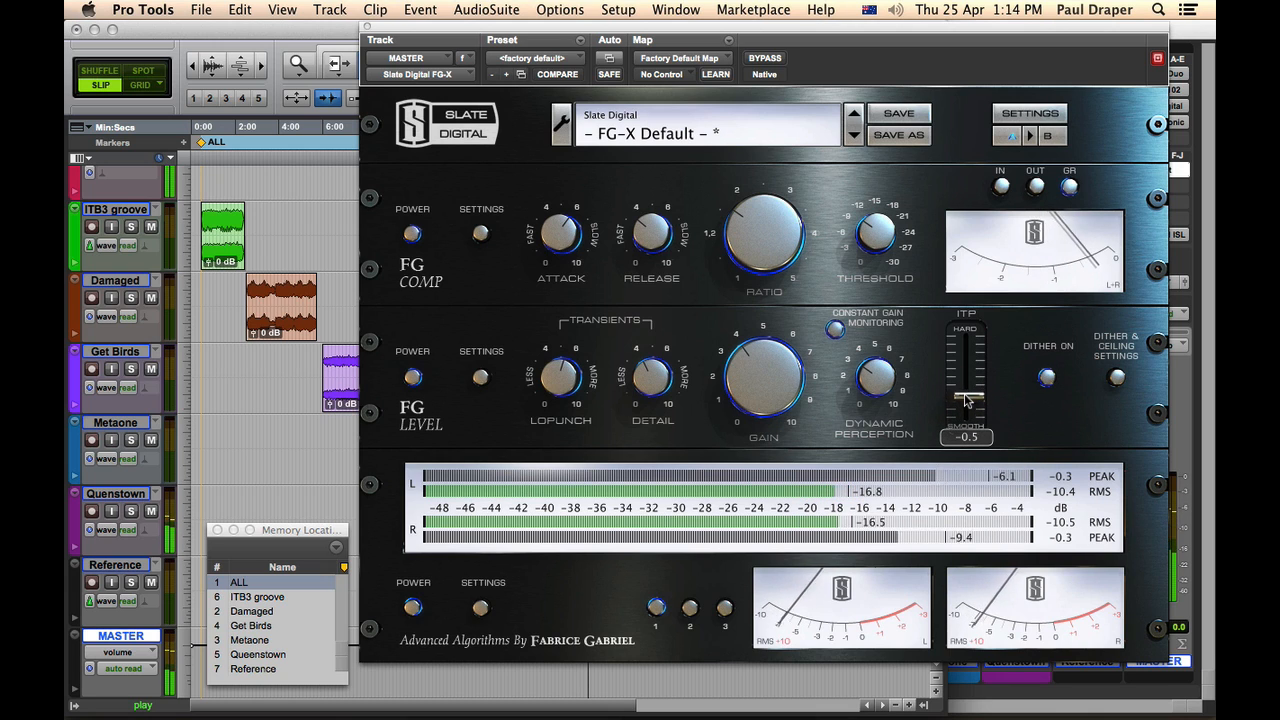
mouse_move(966, 400)
left_mouse_down()
mouse_move(967, 347)
mouse_move(958, 400)
left_mouse_up()
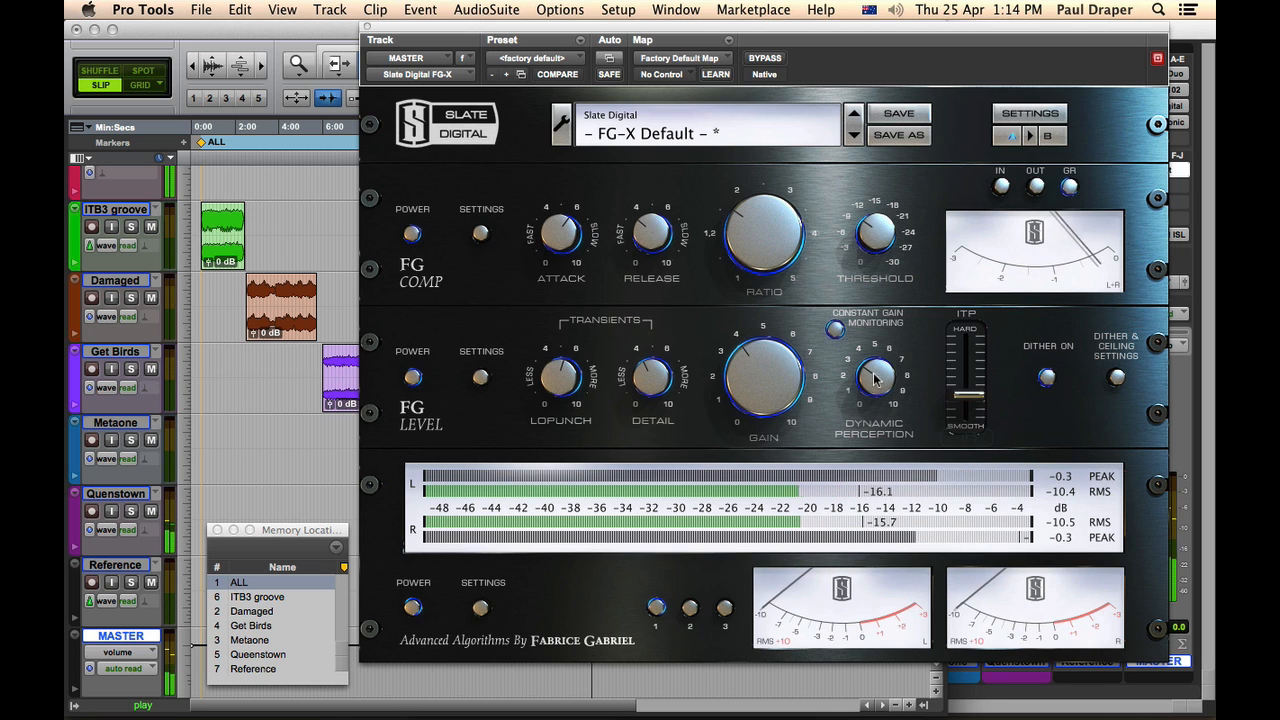
left_click_drag(872, 375, 872, 353)
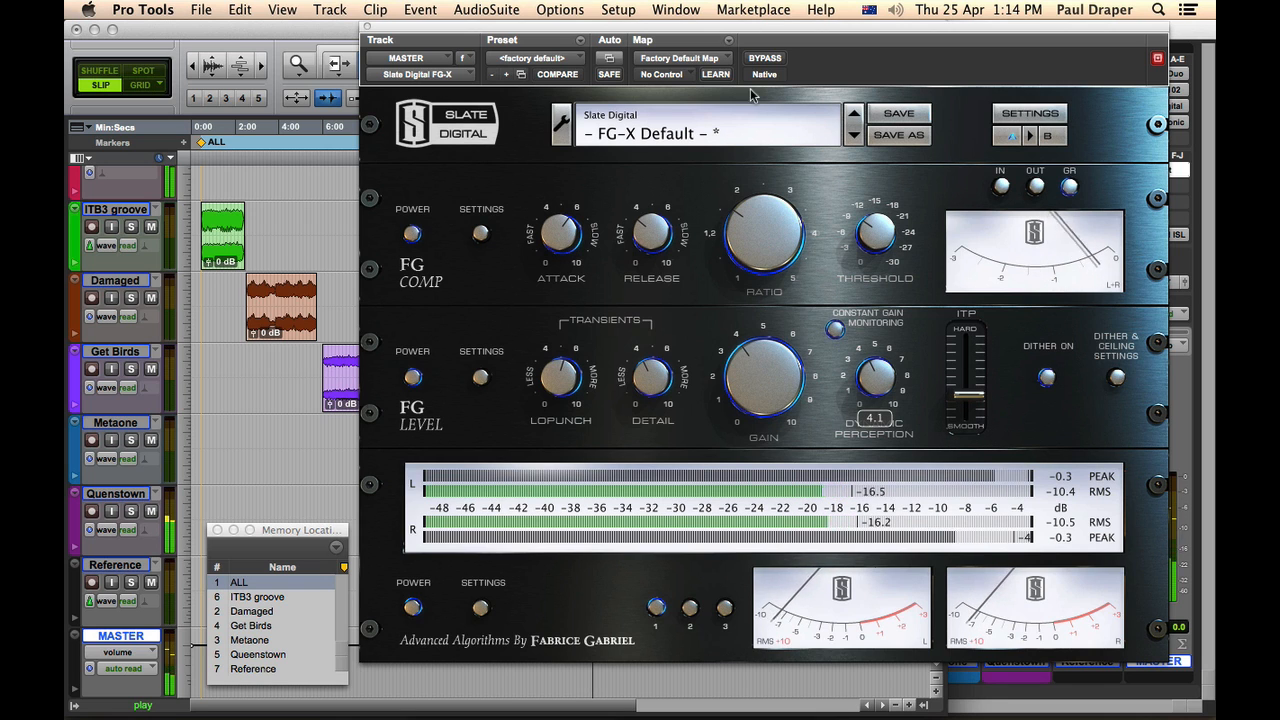
Stop playback, turn off Constant Gain Monitoring and replay Quenstown at its true output level.
left_click_drag(775, 37, 1090, 142)
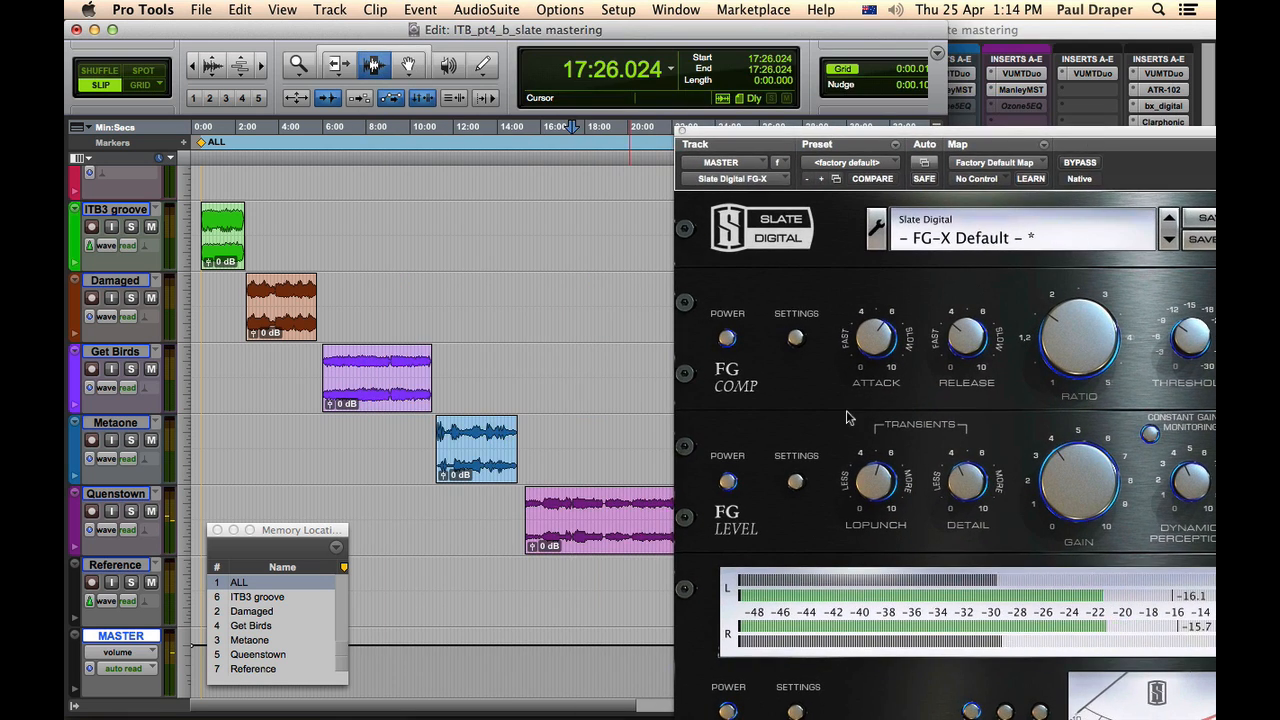
left_click_drag(873, 134, 477, 48)
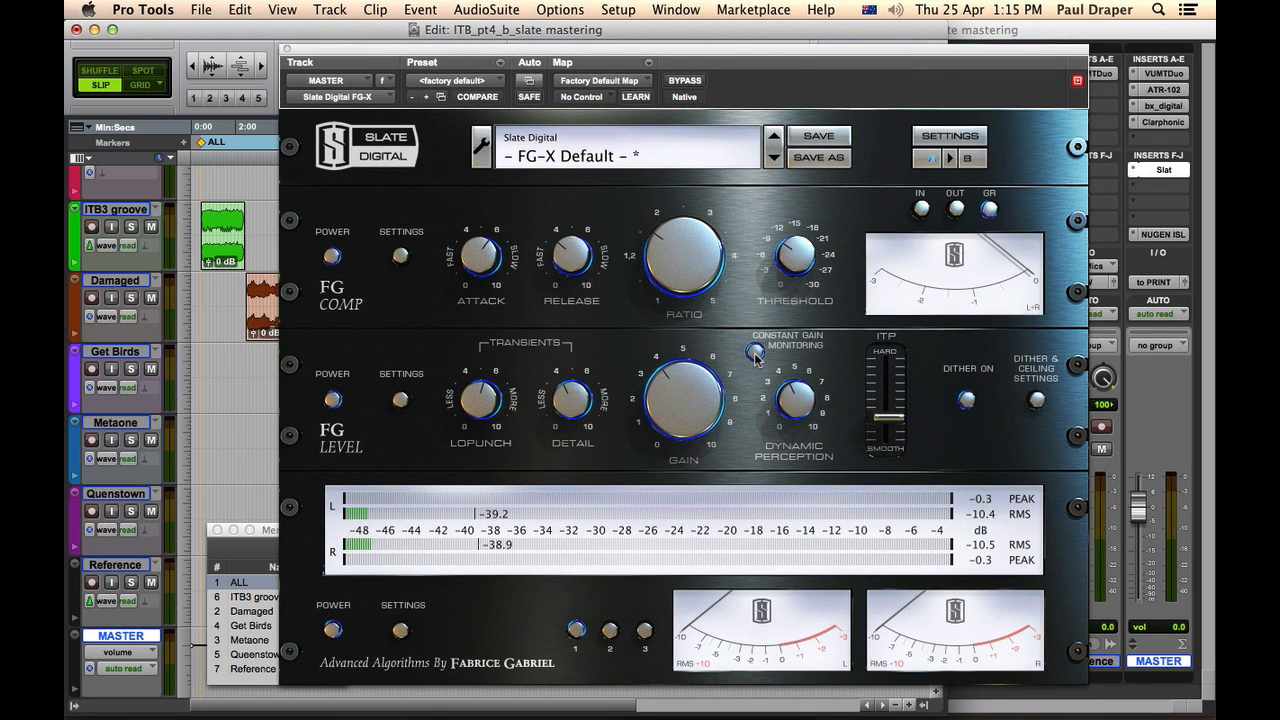
key("space")
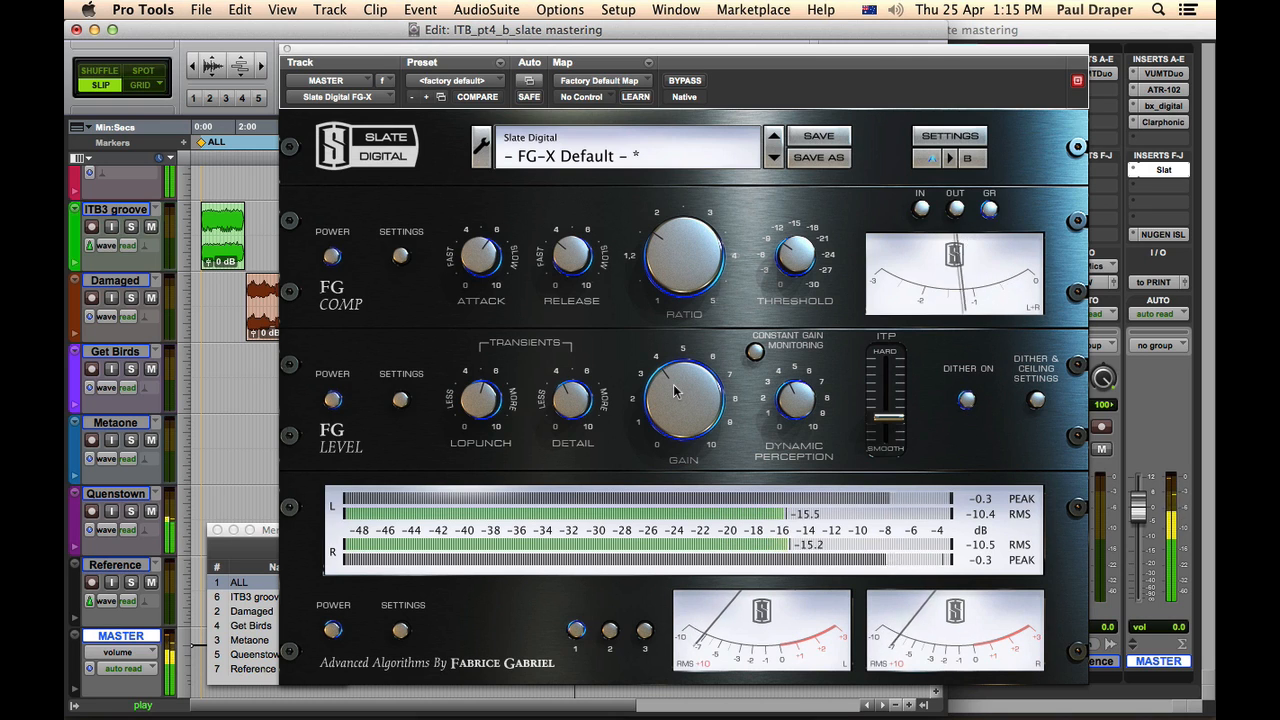
mouse_move(674, 392)
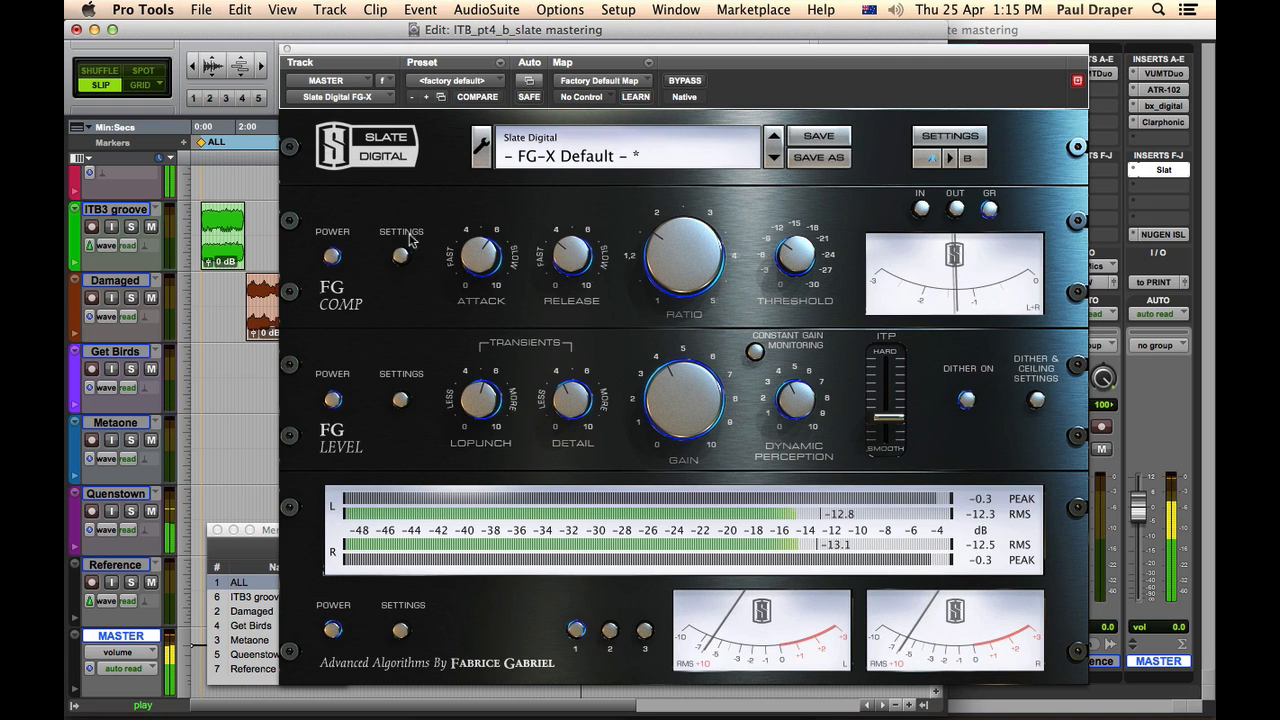
Stop Quenstown, audition the Damaged clip through FG-X, and move the FG-X window off the clips.
key("space")
key("space")
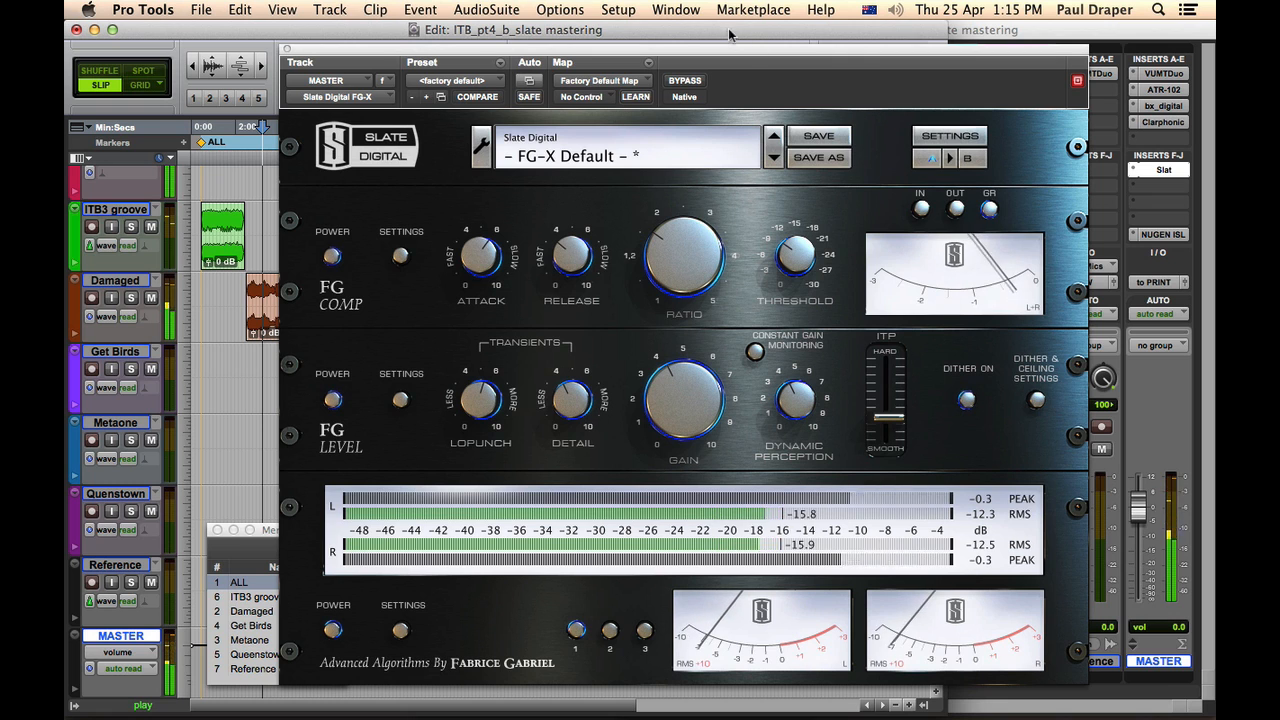
left_click_drag(716, 53, 780, 42)
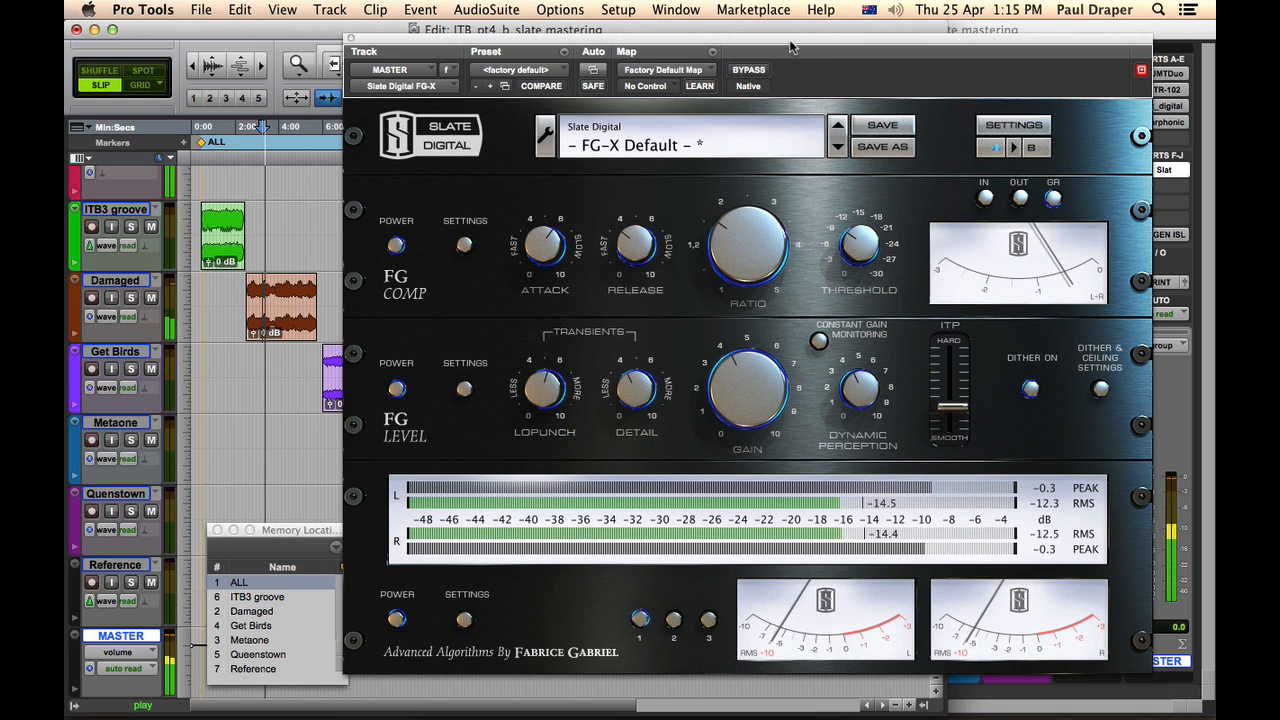
left_click_drag(791, 45, 891, 36)
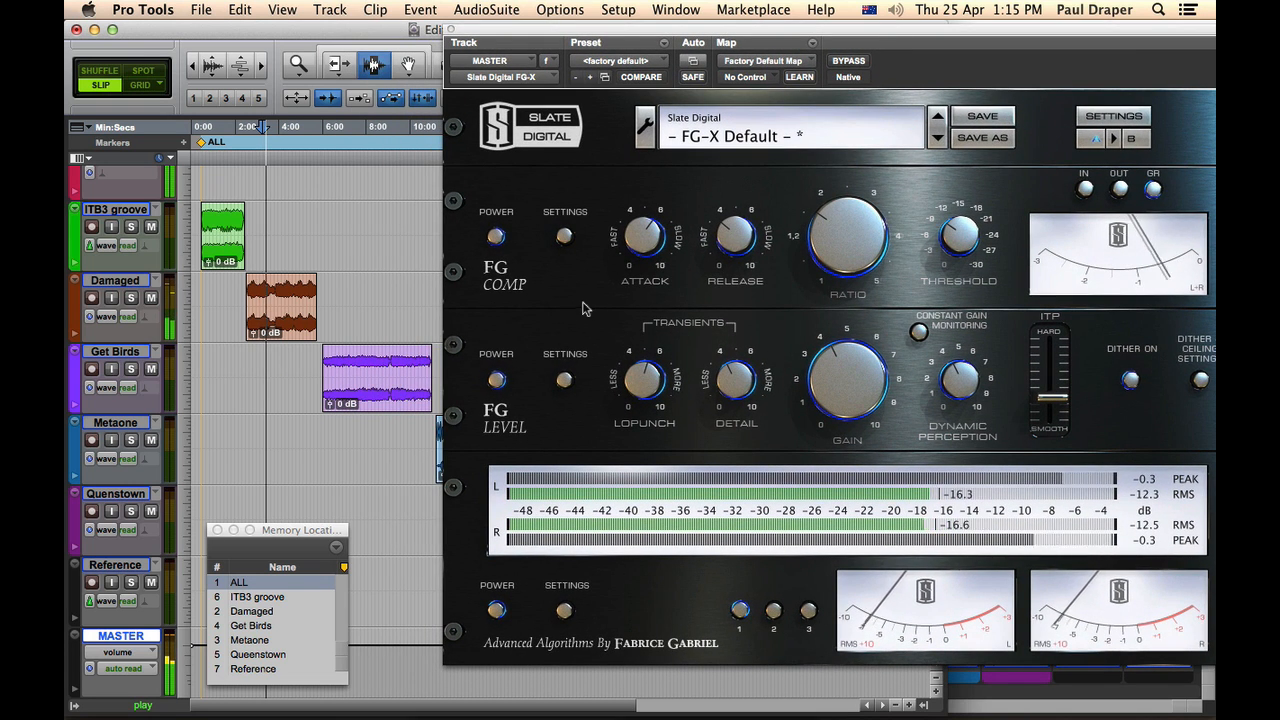
Stop Damaged, audition Get Birds from its start and check the FG LEVEL ITP value.
key("space")
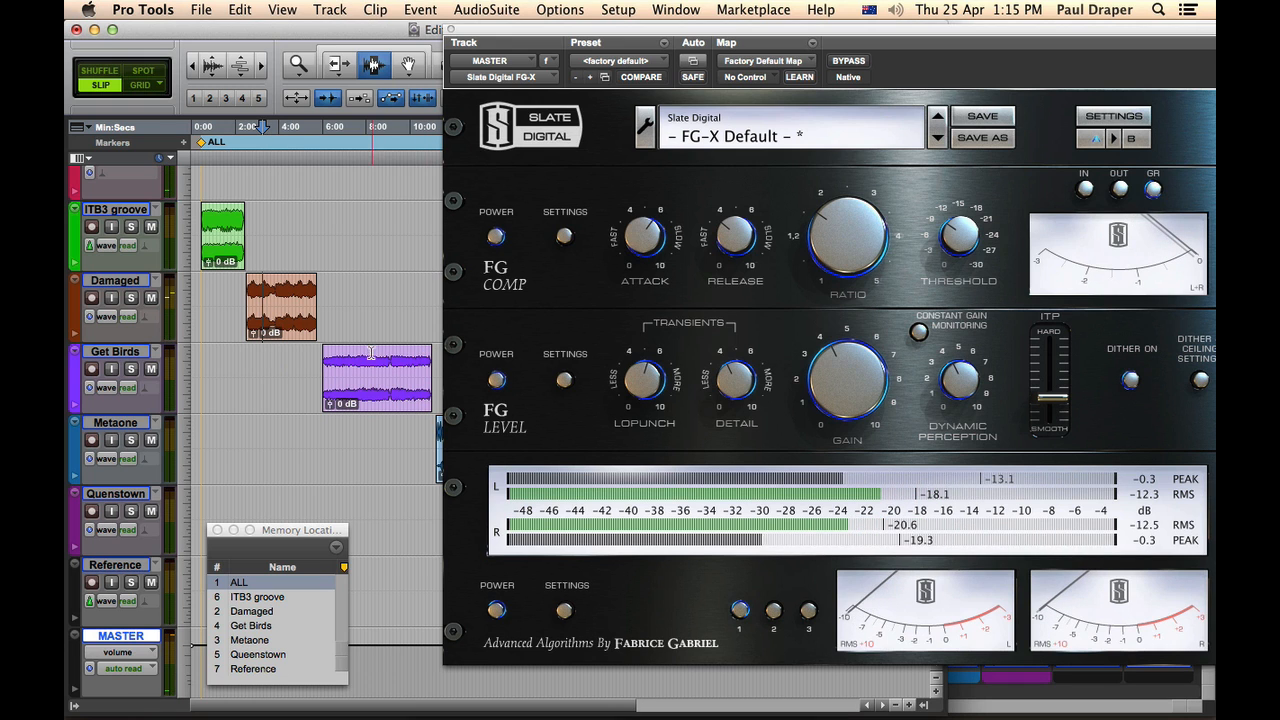
left_click(323, 357)
key("space")
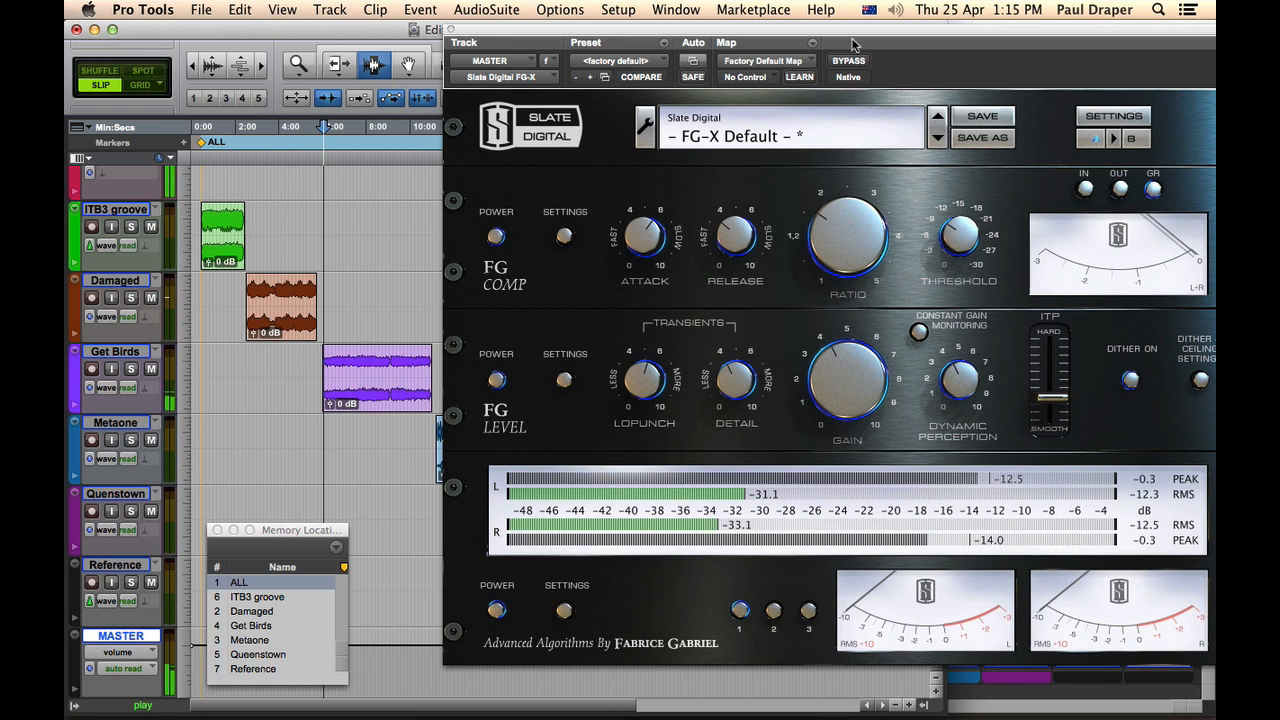
left_click_drag(744, 32, 615, 37)
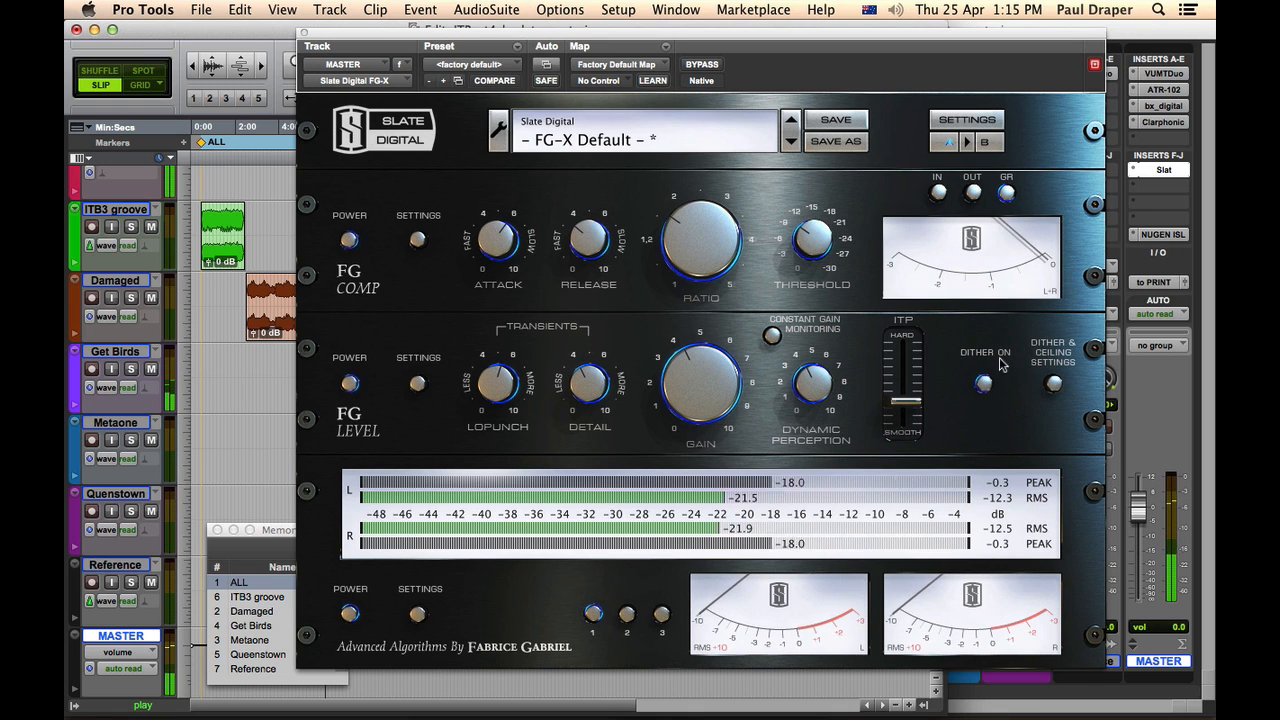
left_click_drag(901, 398, 901, 398)
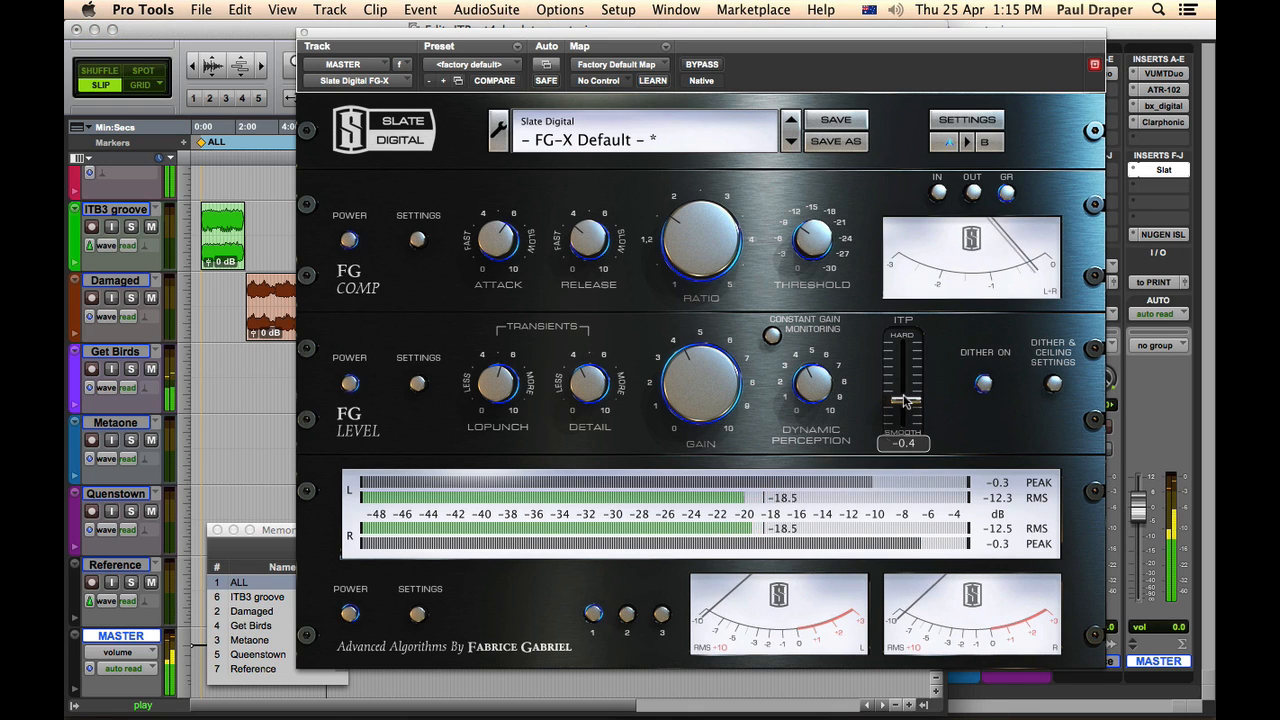
Look at MASTER's Clariphonic settings, return to FG-X and check its Ratio, Threshold, Detail, LoPunch and Dynamic Perception values.
left_click(1160, 122)
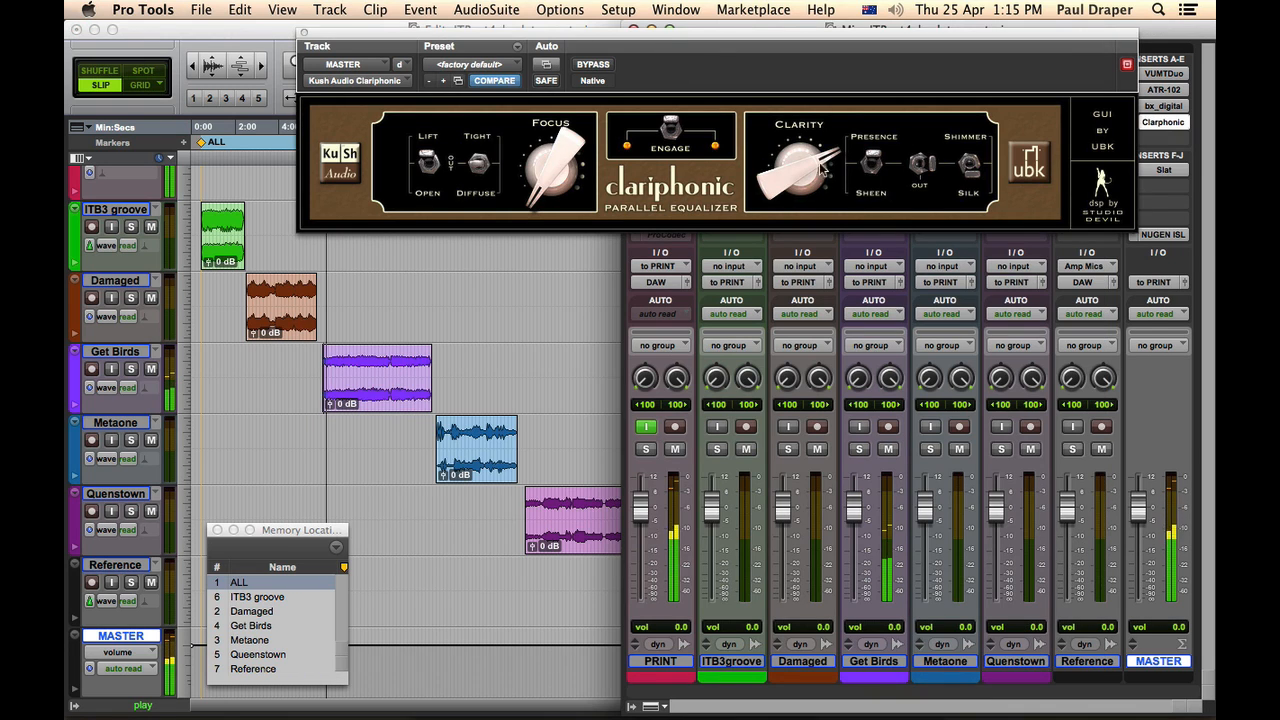
left_click(1159, 170)
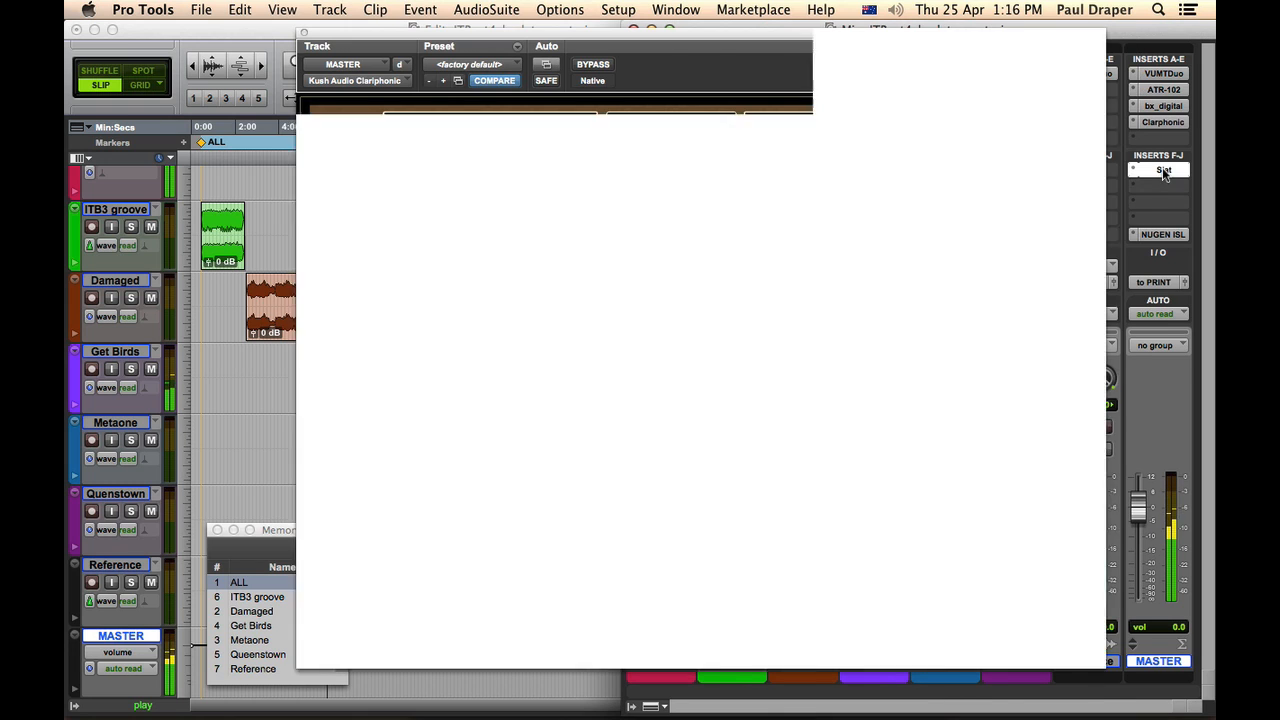
left_click_drag(690, 237, 690, 232)
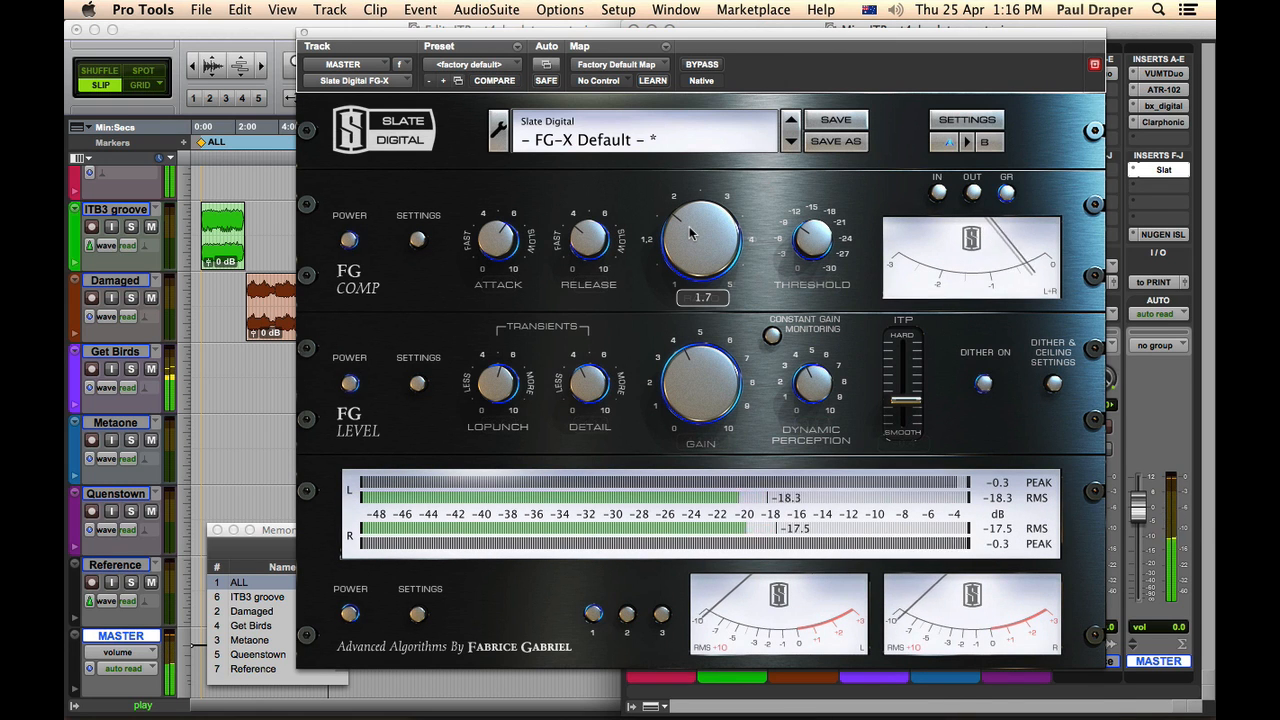
left_click_drag(822, 237, 814, 240)
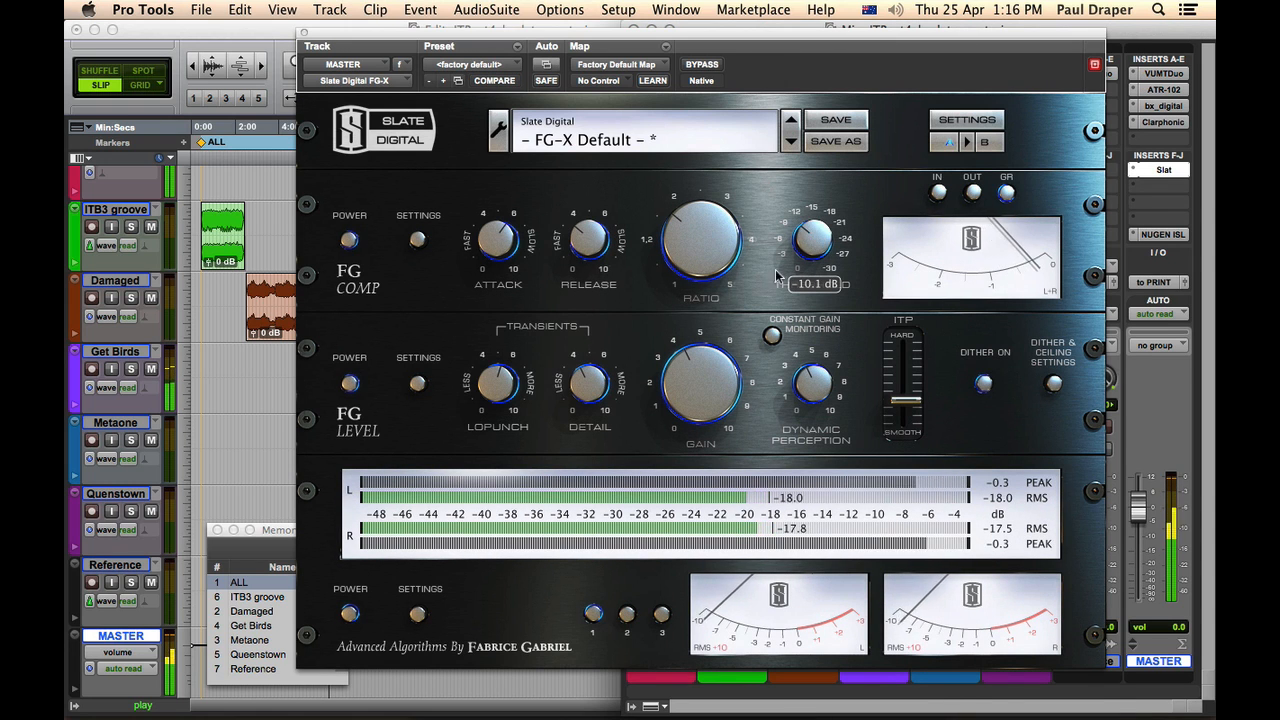
left_click_drag(586, 383, 586, 381)
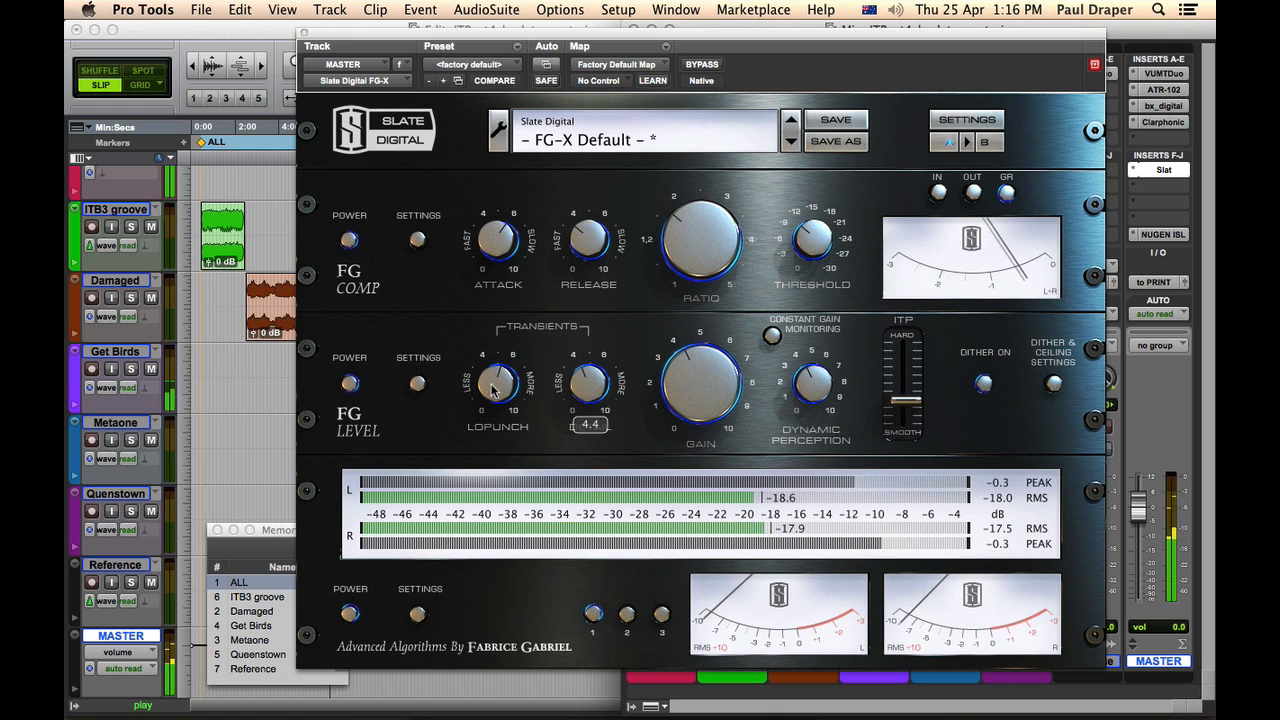
left_click_drag(495, 384, 497, 381)
left_click(812, 388)
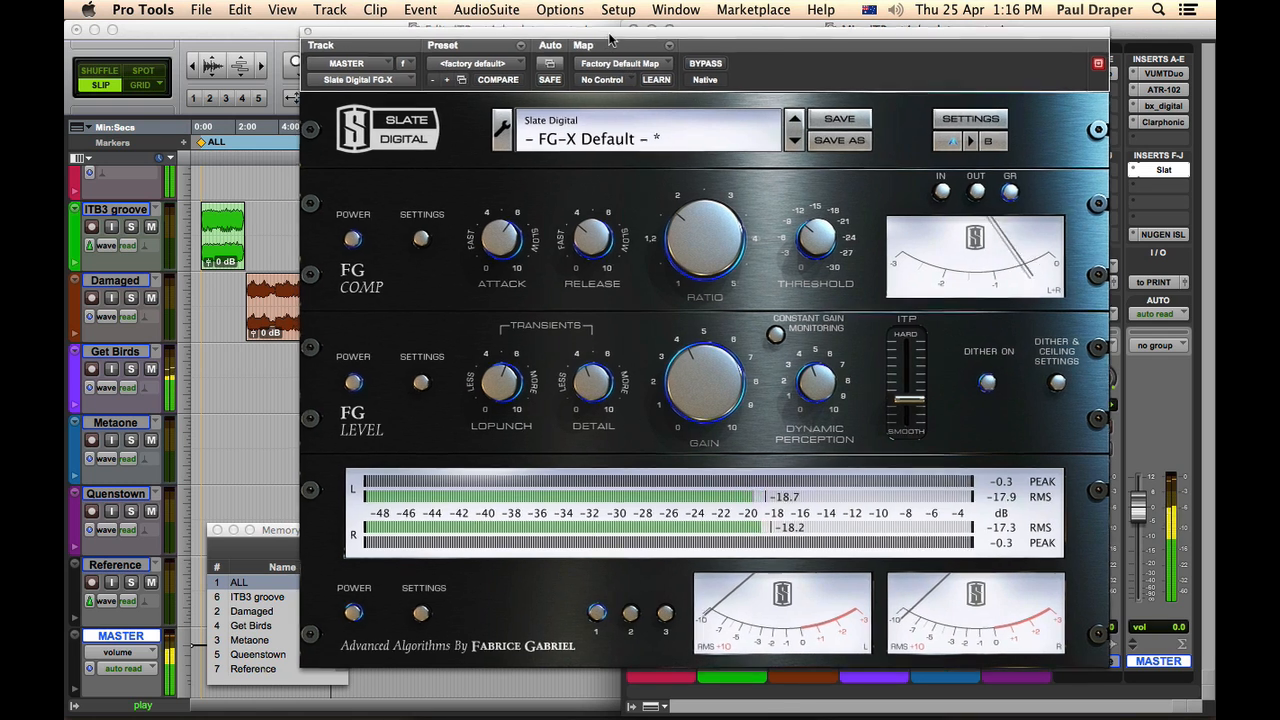
Audition the Metaone clip from about 13:28 and bring the full FG-X meters into view.
left_click_drag(604, 41, 831, 12)
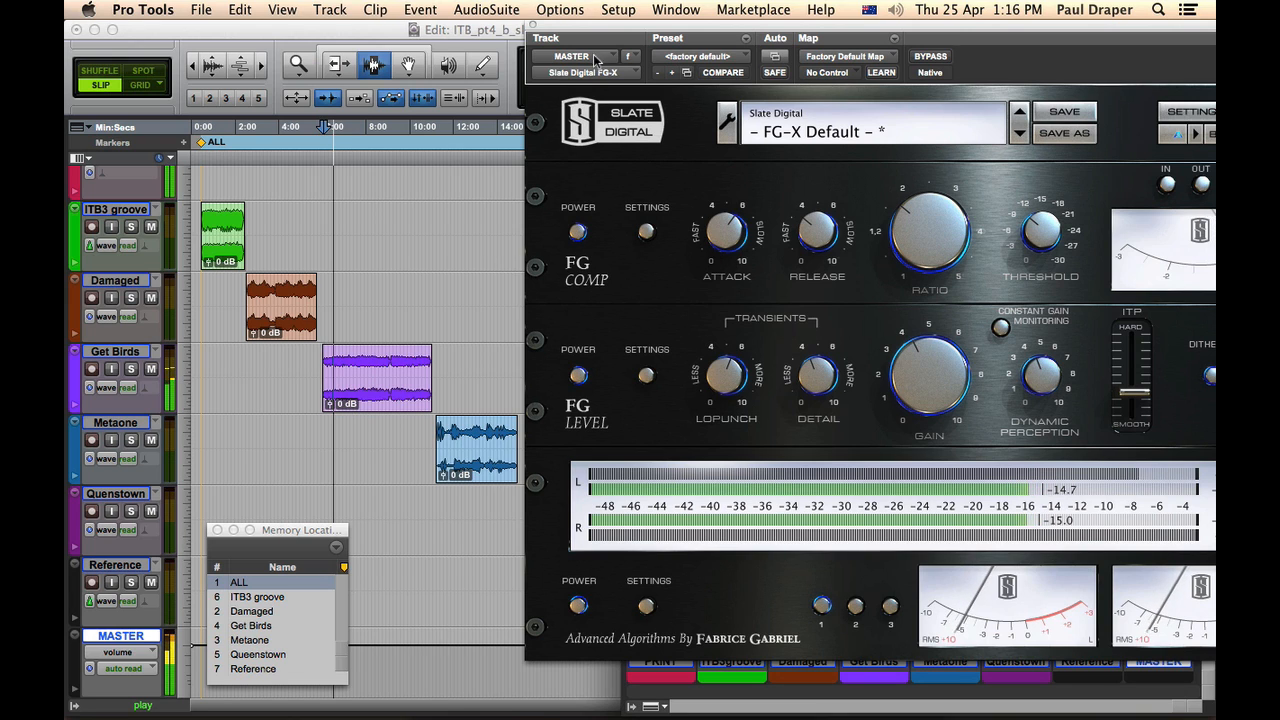
left_click(469, 444)
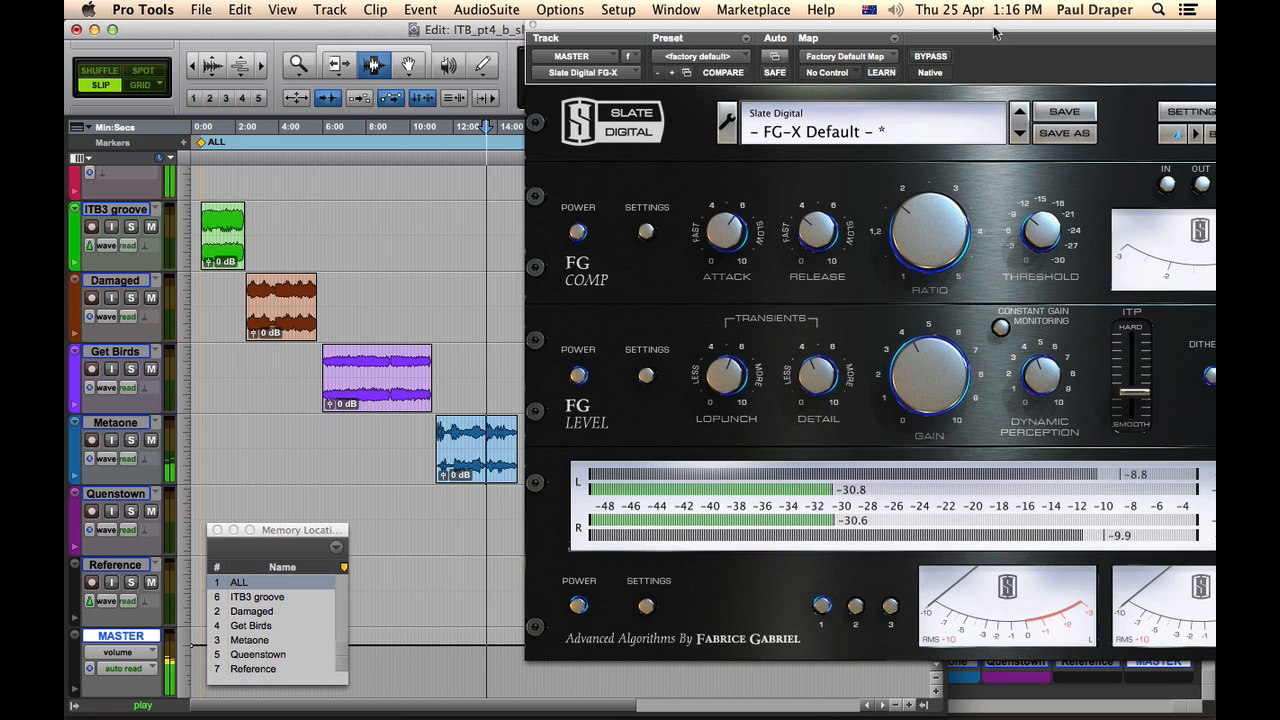
left_click_drag(991, 32, 715, 37)
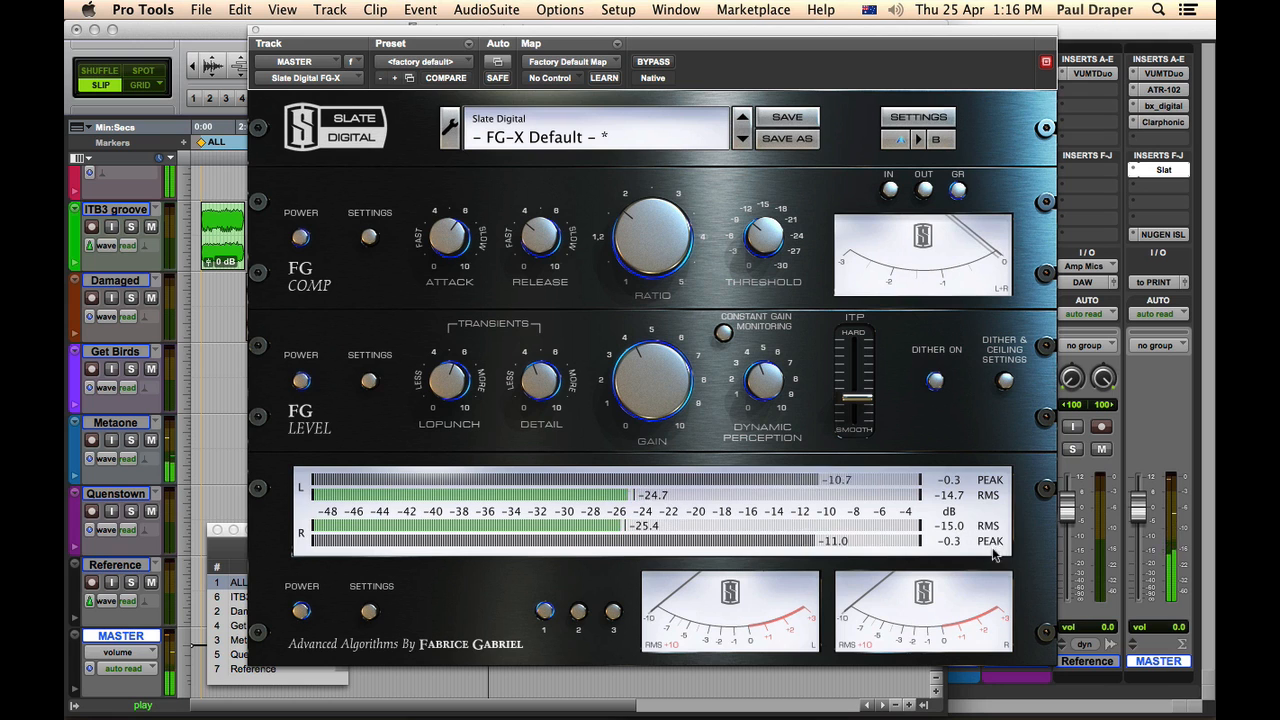
Replay Metaone from about 12:57 and raise the FG LEVEL Gain to about 4.5.
left_click_drag(470, 31, 845, 35)
key("space")
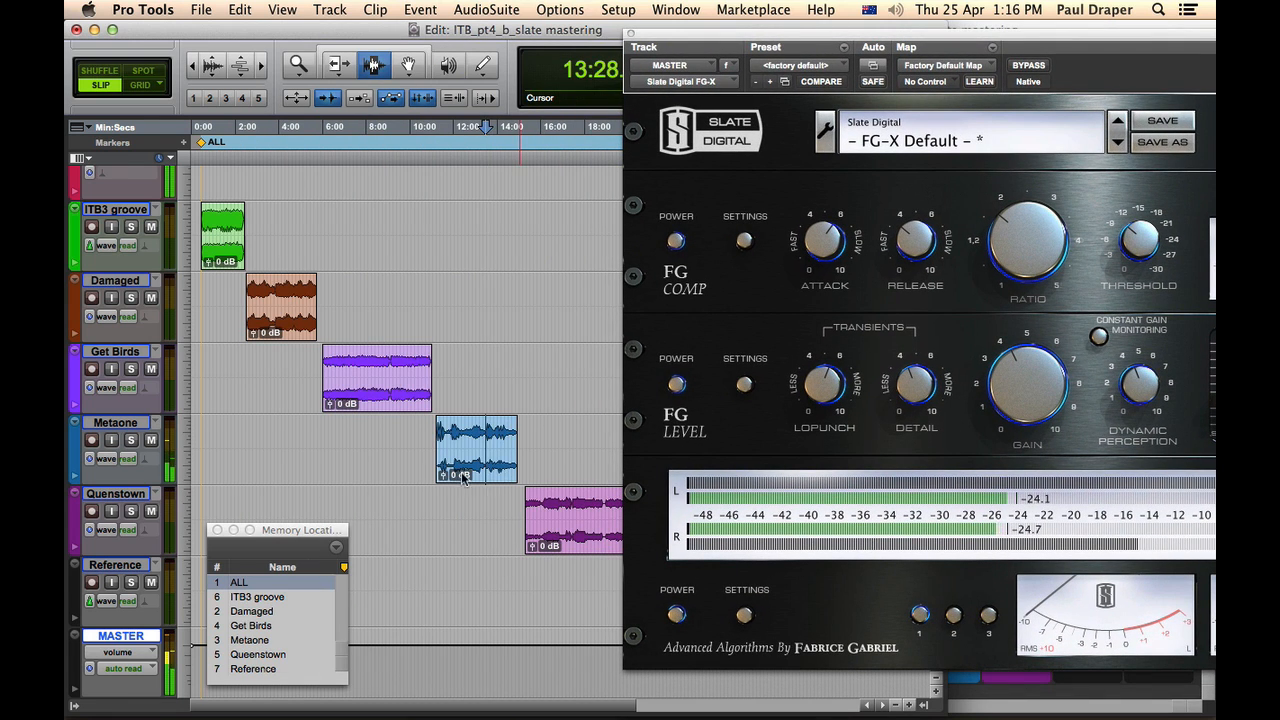
left_click(459, 464)
key("space")
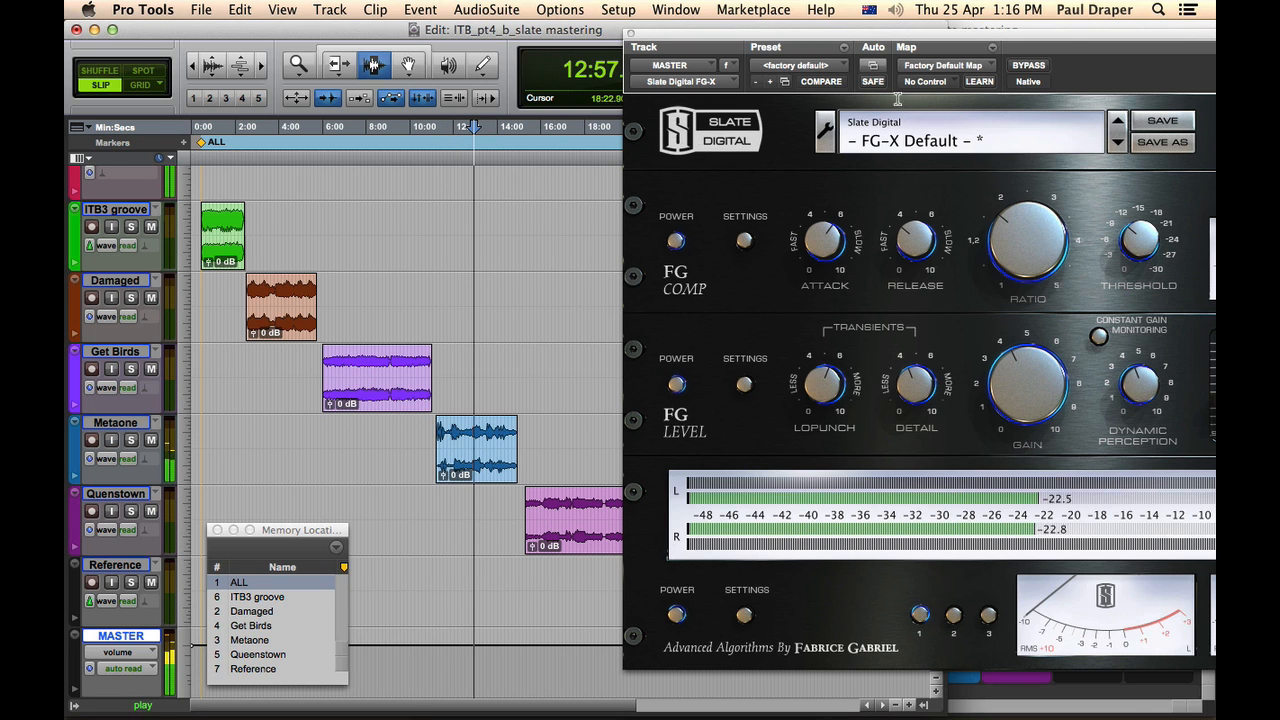
left_click_drag(897, 99, 603, 95)
left_click_drag(714, 364, 714, 359)
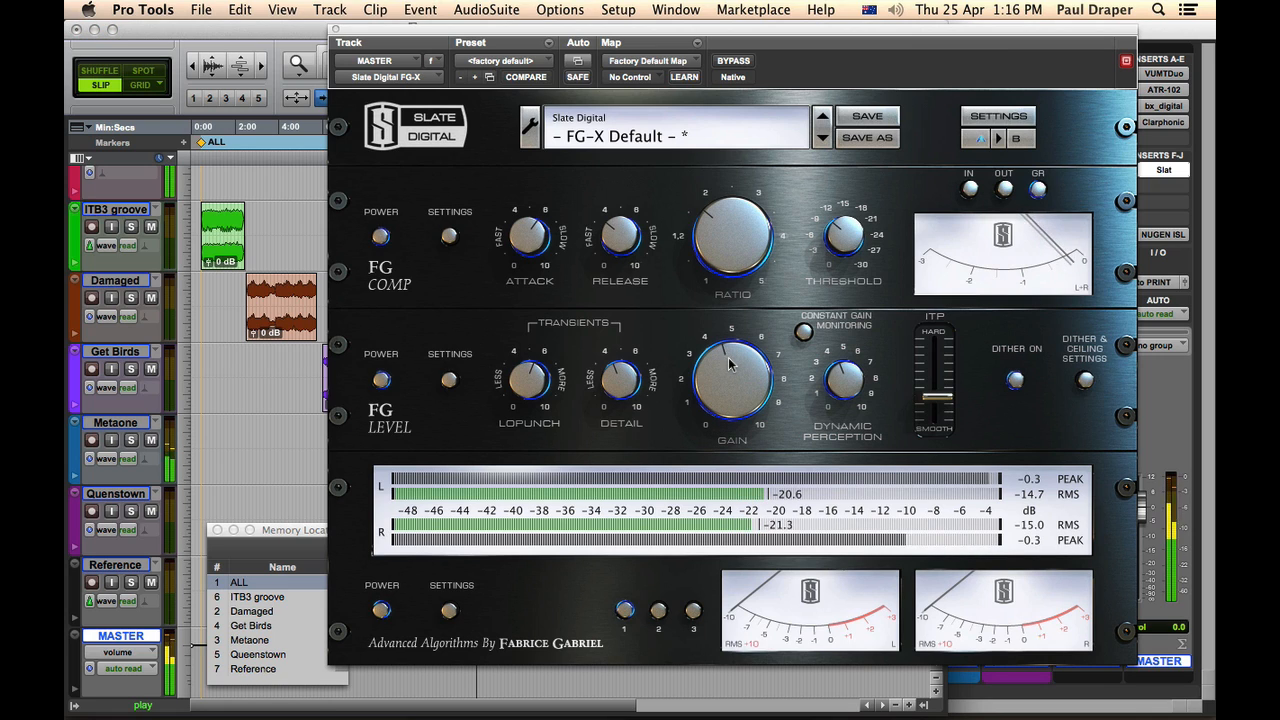
Audition Quenstown from 20:16.652 through FG-X and open the bx_digital V2 insert on the MASTER track.
left_click_drag(556, 31, 937, 68)
key("space")
left_click_drag(842, 67, 1003, 75)
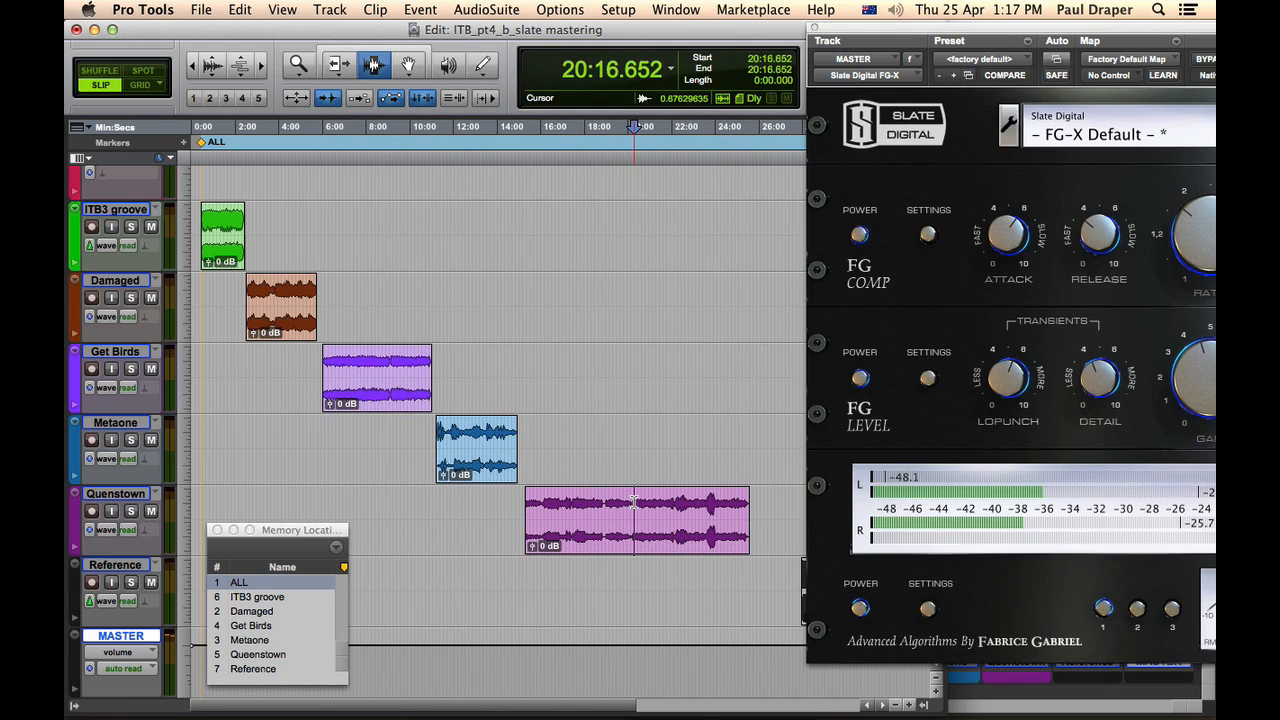
key("space")
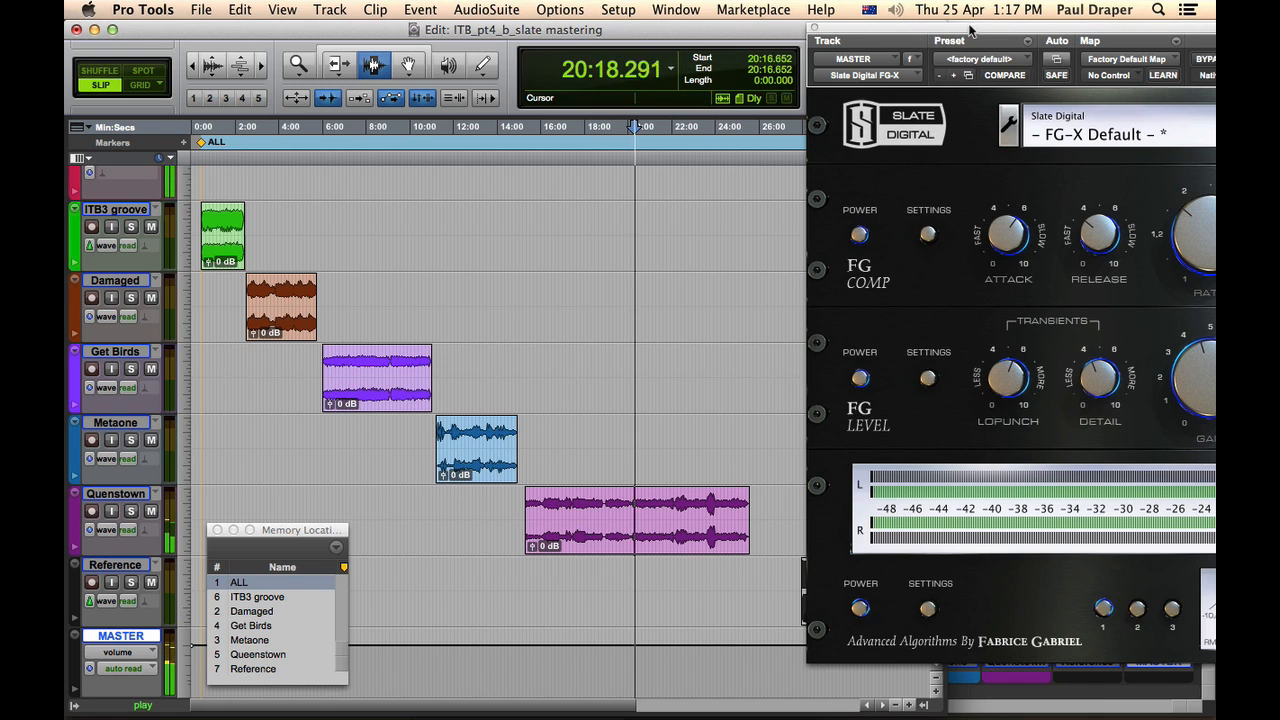
left_click_drag(970, 28, 415, 35)
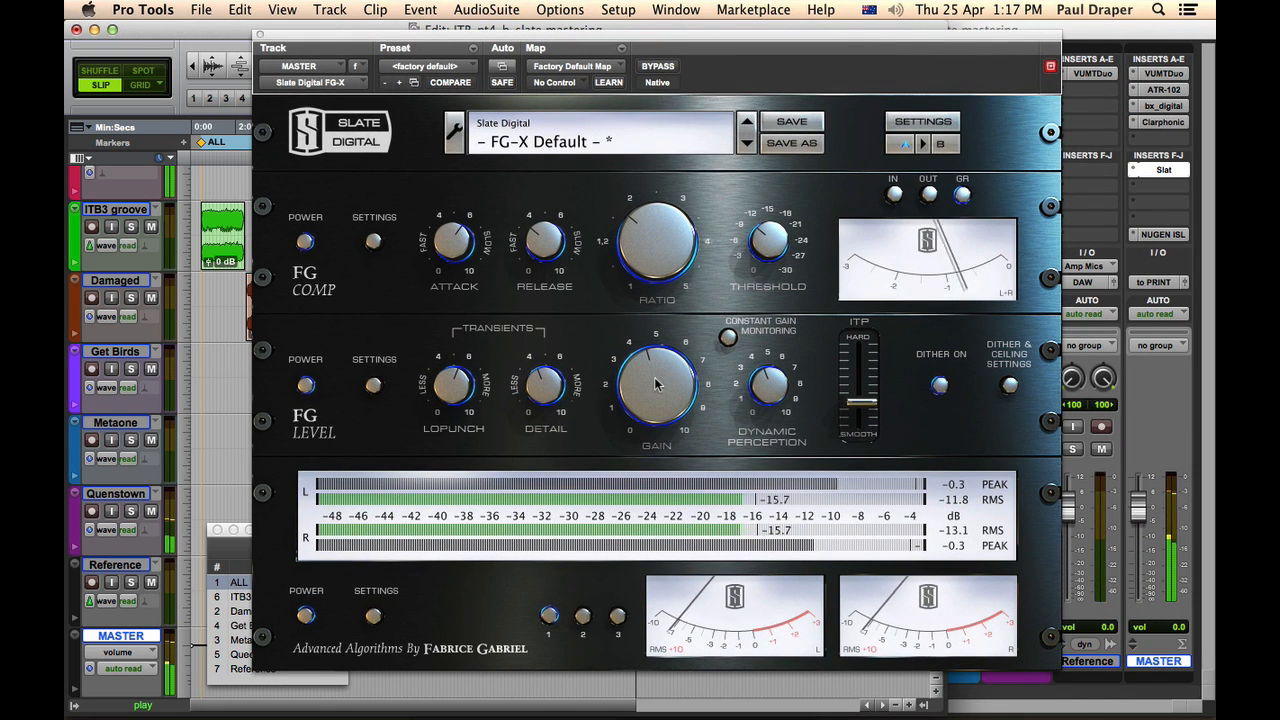
left_click_drag(701, 35, 702, 34)
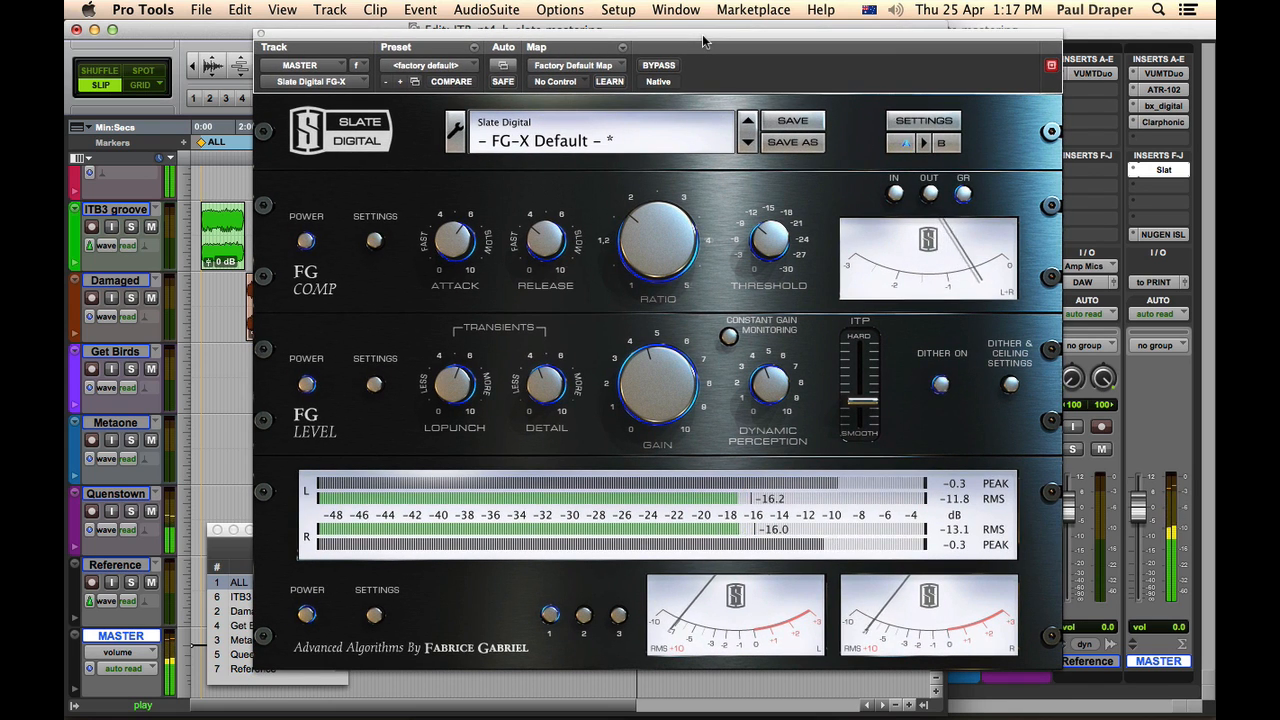
left_click(1163, 105)
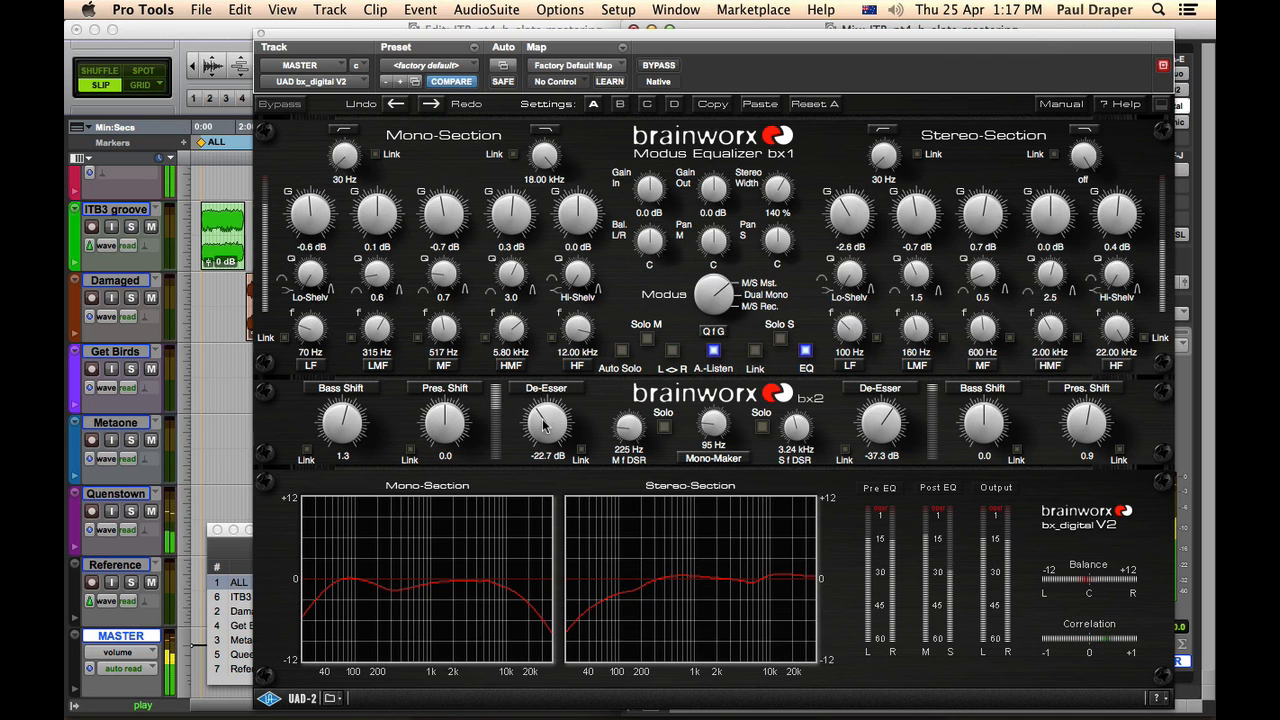
Set the mono-section De-Esser of bx_digital V2 to -22.0 dB and close the plug-in.
left_click_drag(545, 427, 546, 423)
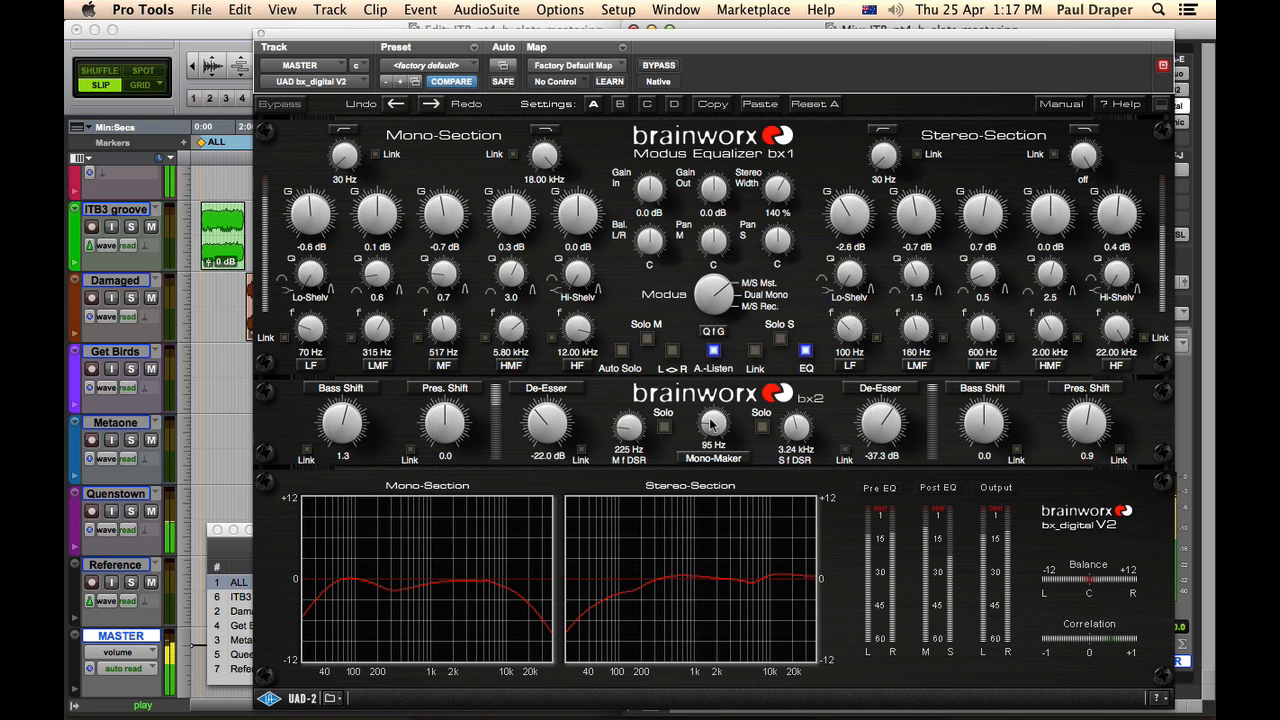
left_click(261, 36)
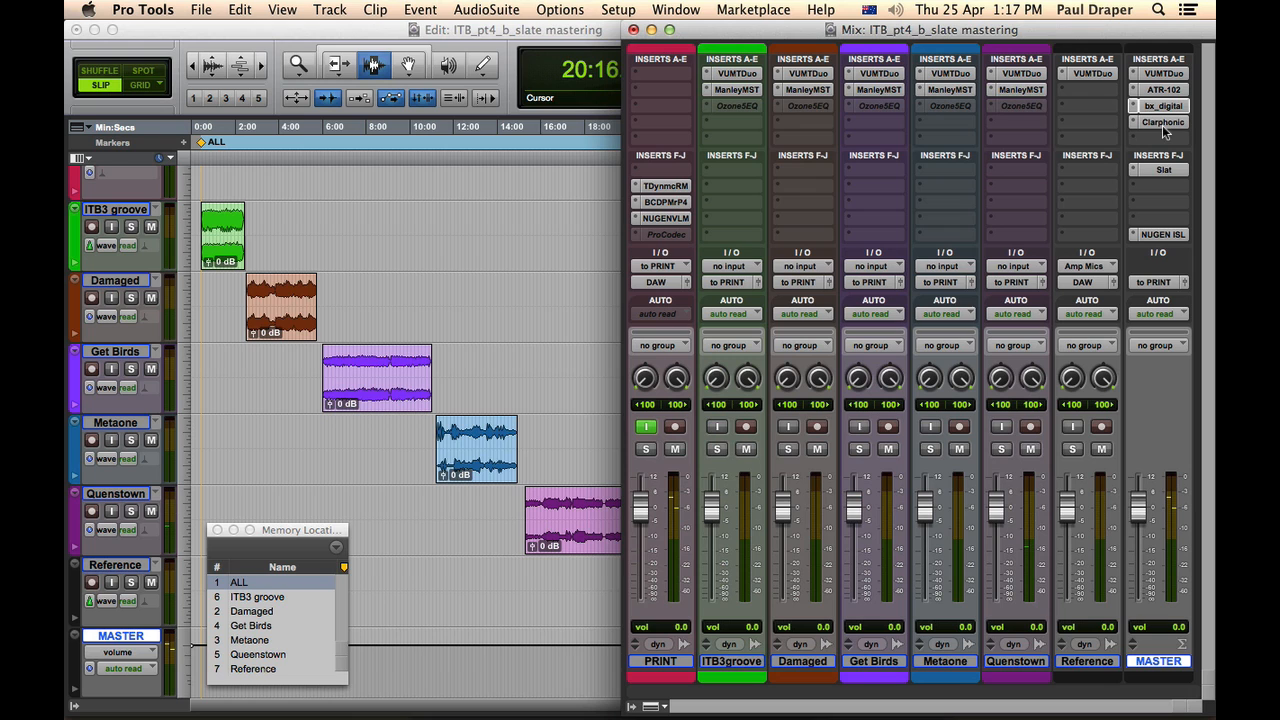
Open FG-X on the MASTER track and check its dither Ceiling and Output Bit Resolution settings.
left_click(1158, 170)
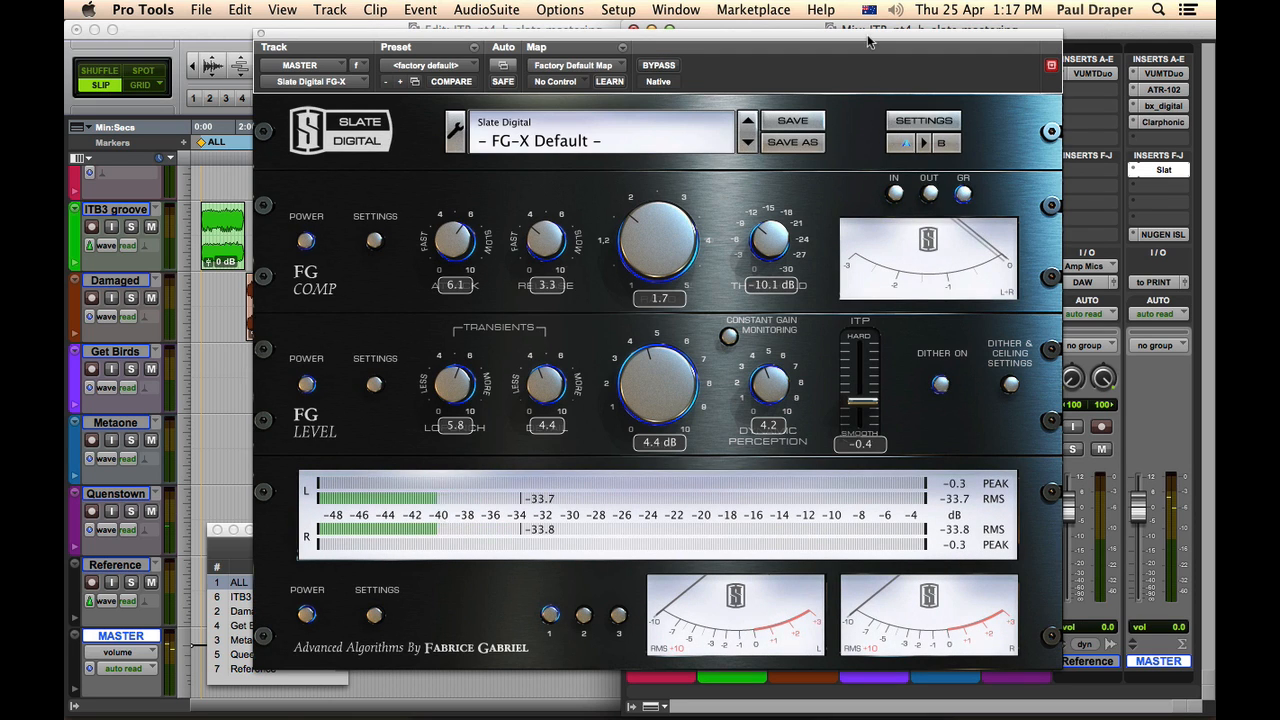
left_click_drag(868, 41, 779, 43)
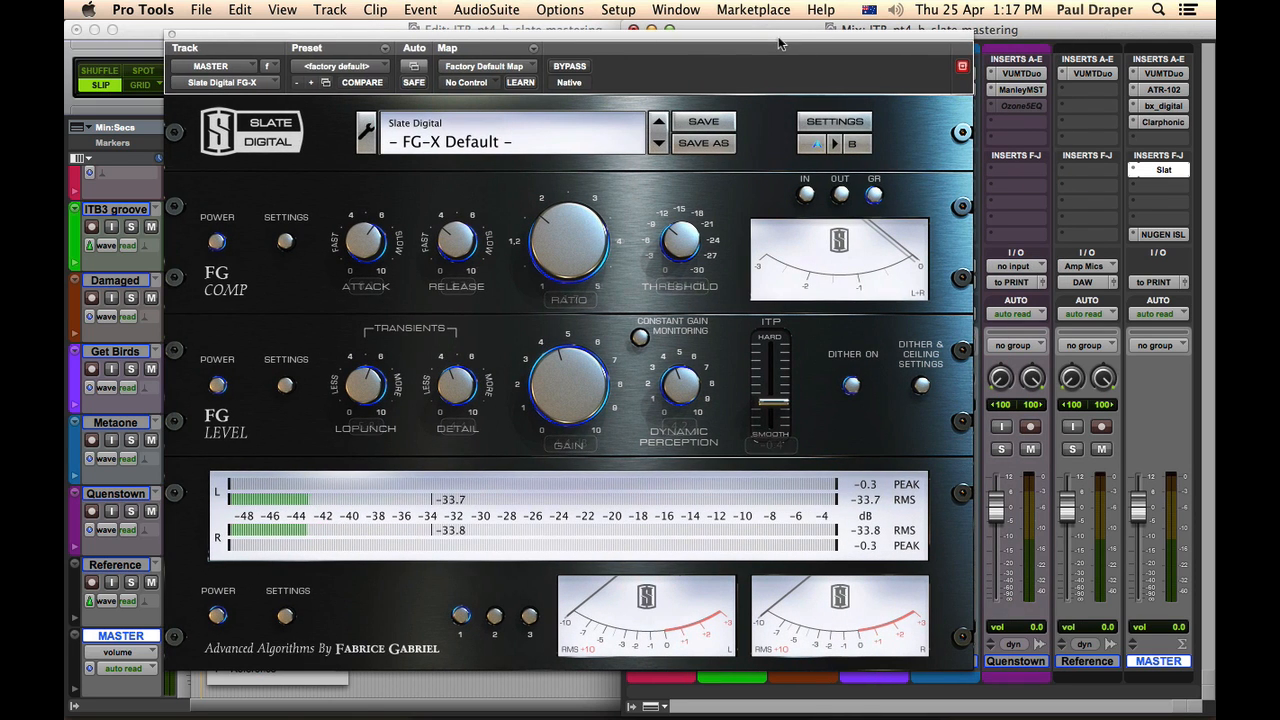
left_click(922, 388)
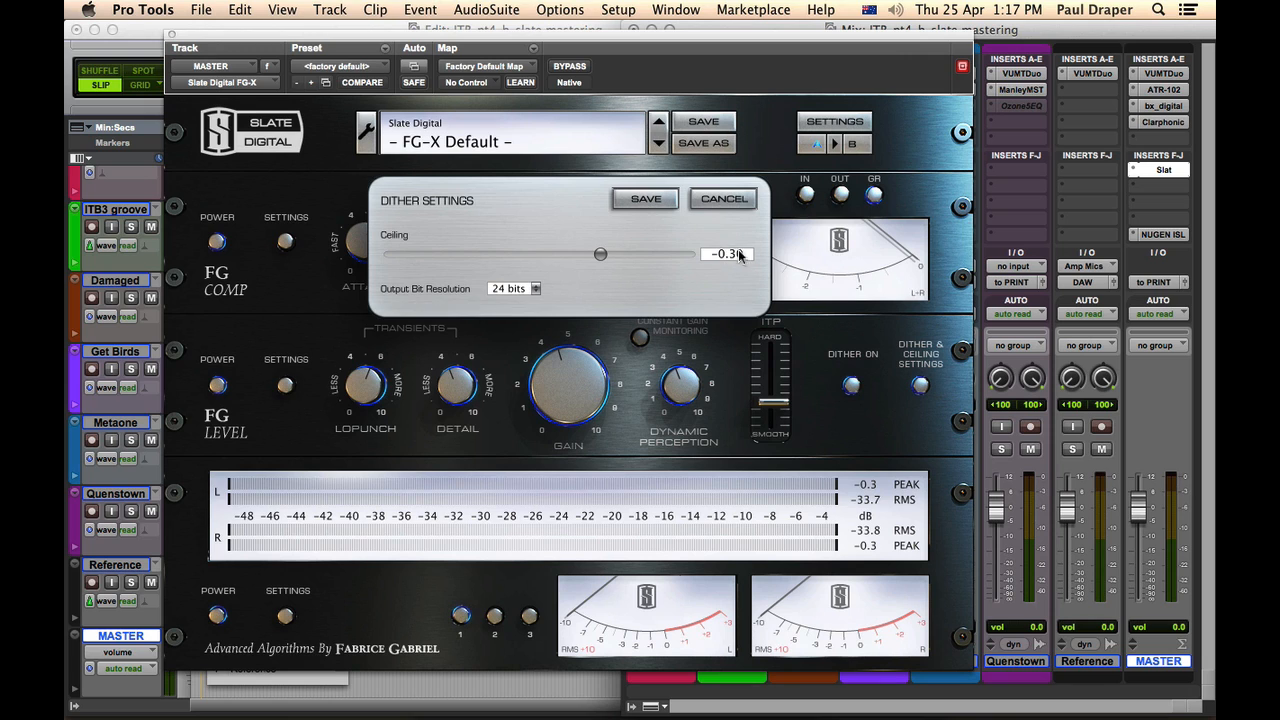
left_click(672, 205)
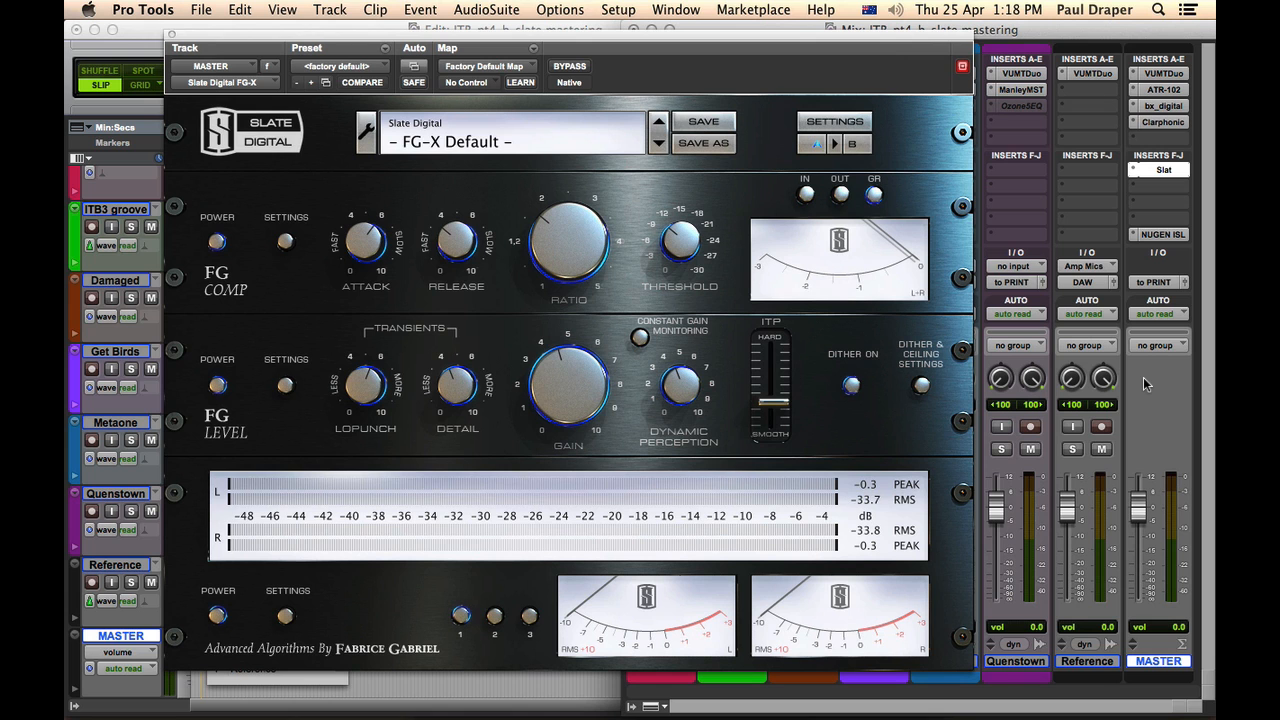
left_click_drag(828, 37, 761, 52)
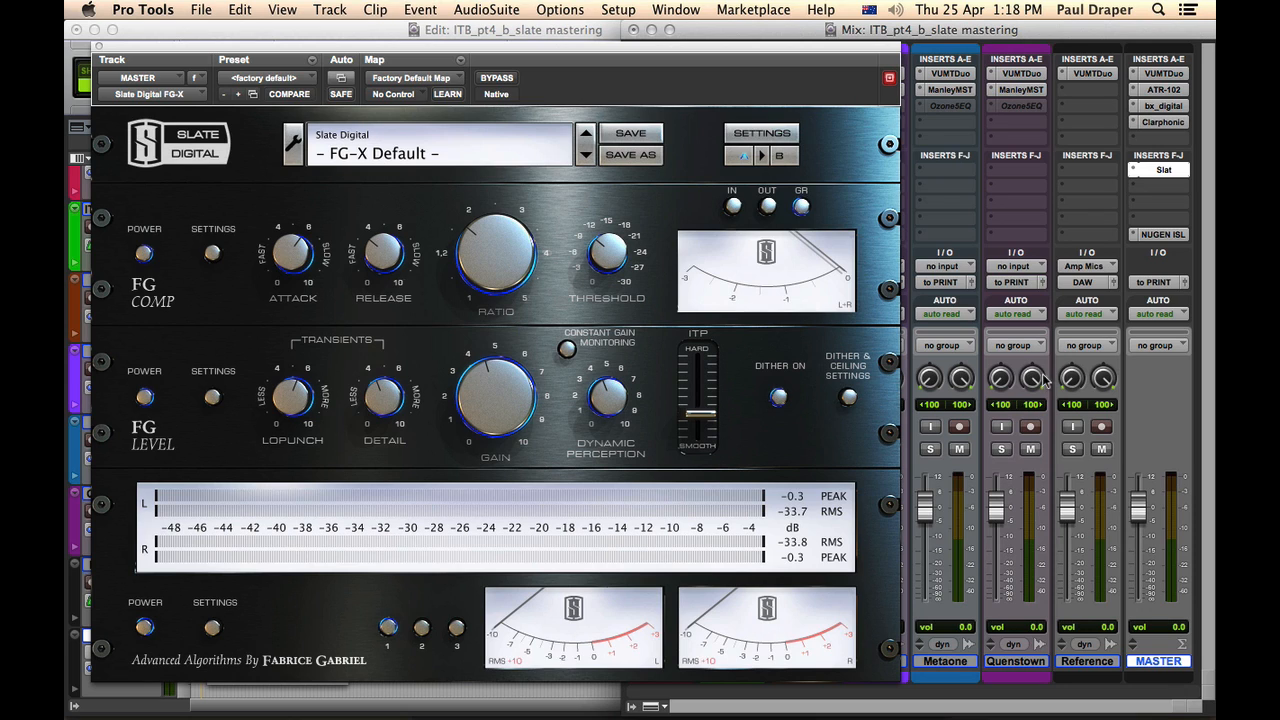
left_click(848, 398)
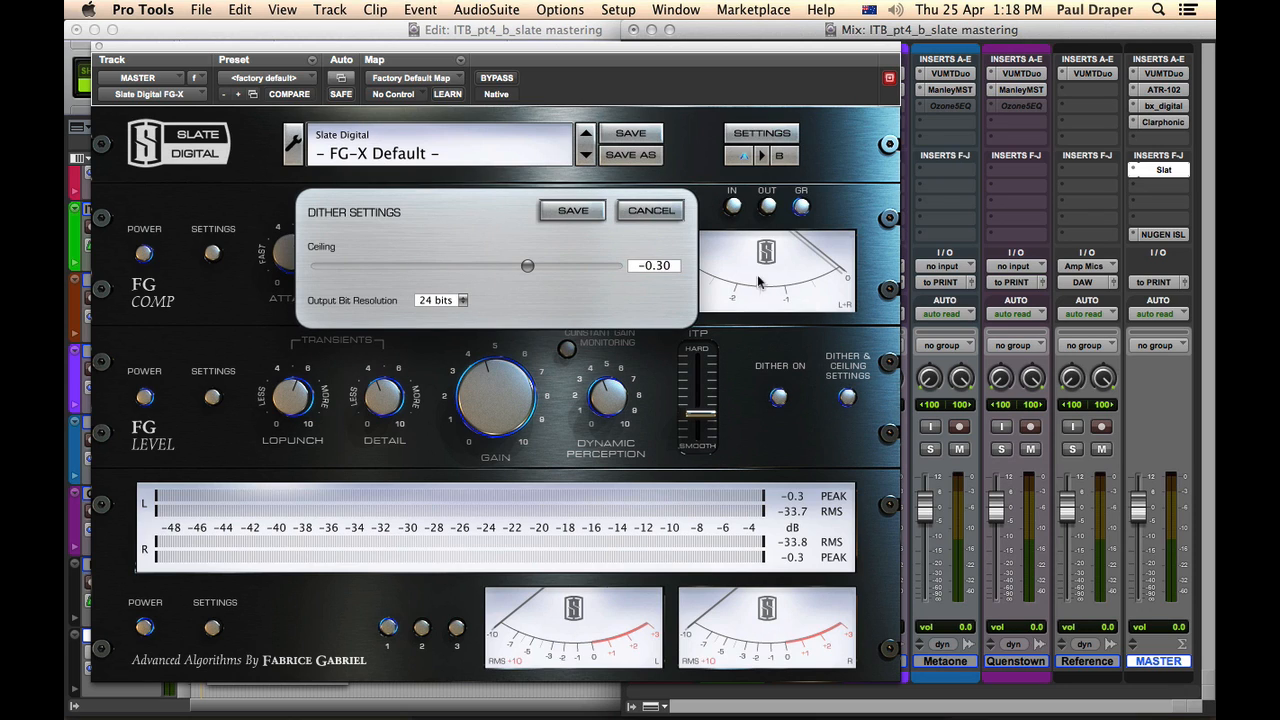
left_click(575, 208)
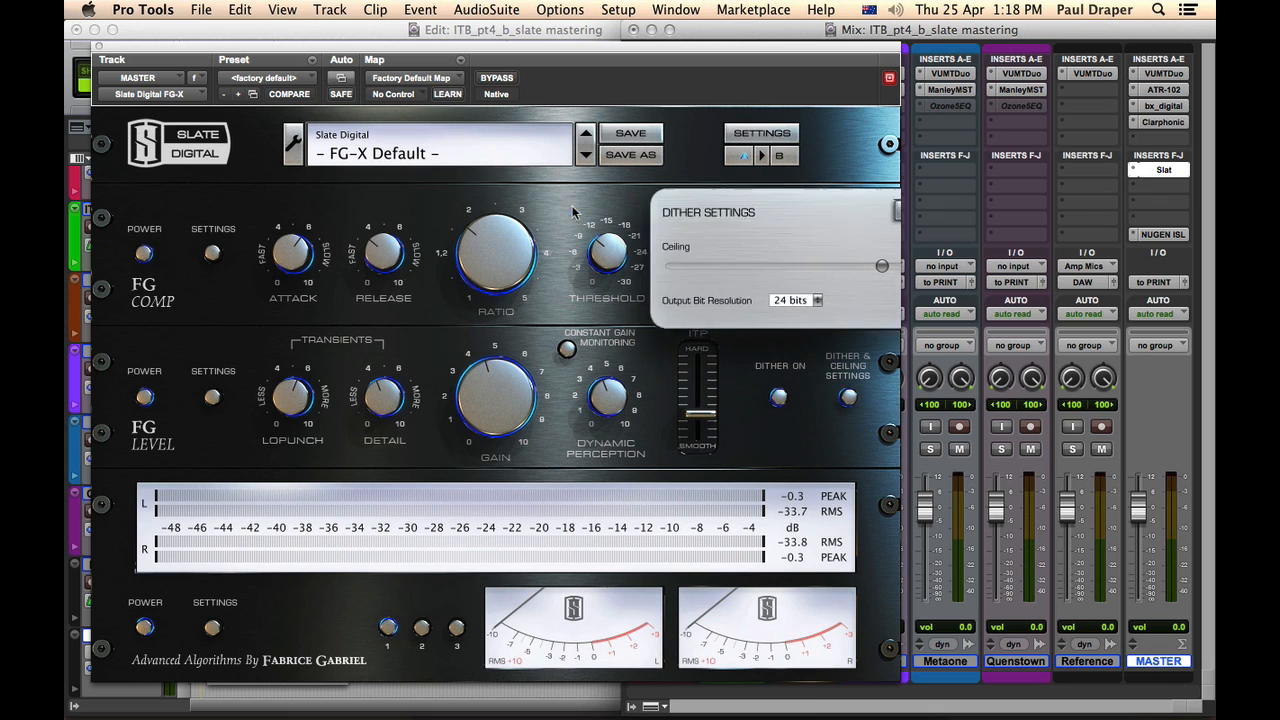
Open the NUGEN ISL true peak limiter on MASTER and place it beside FG-X to examine its settings.
left_click(1164, 235)
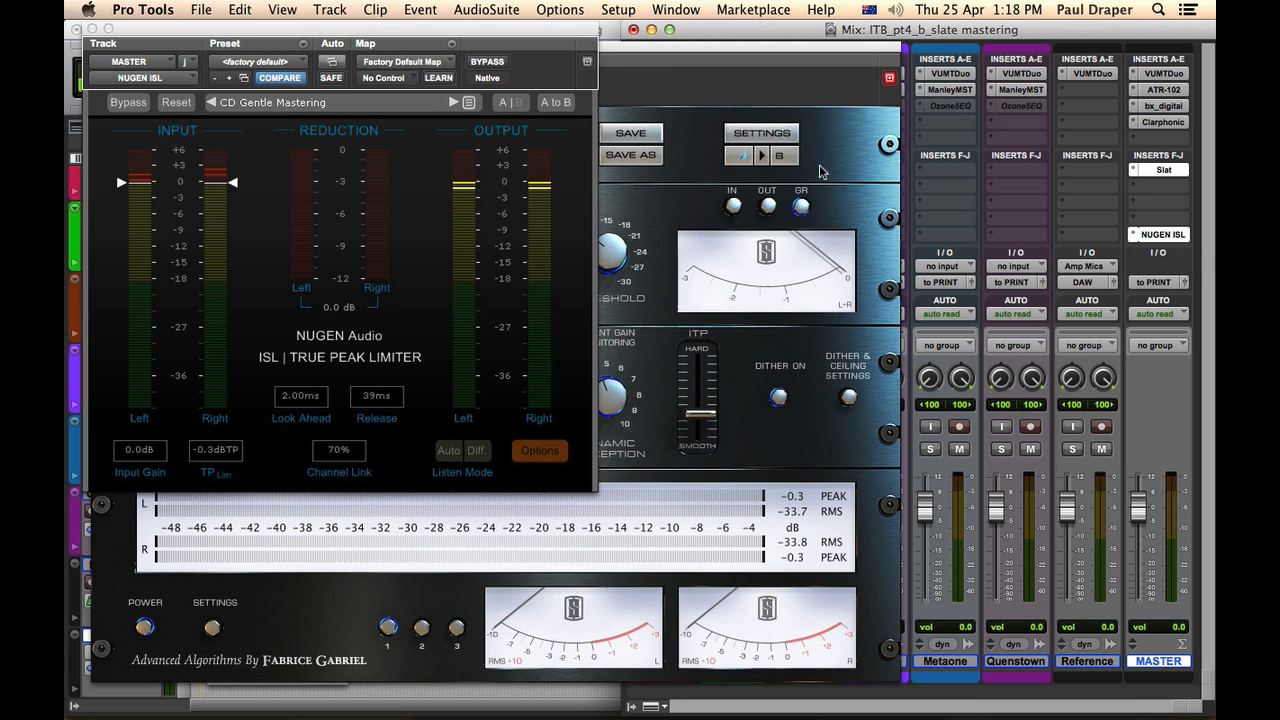
left_click_drag(530, 33, 1143, 123)
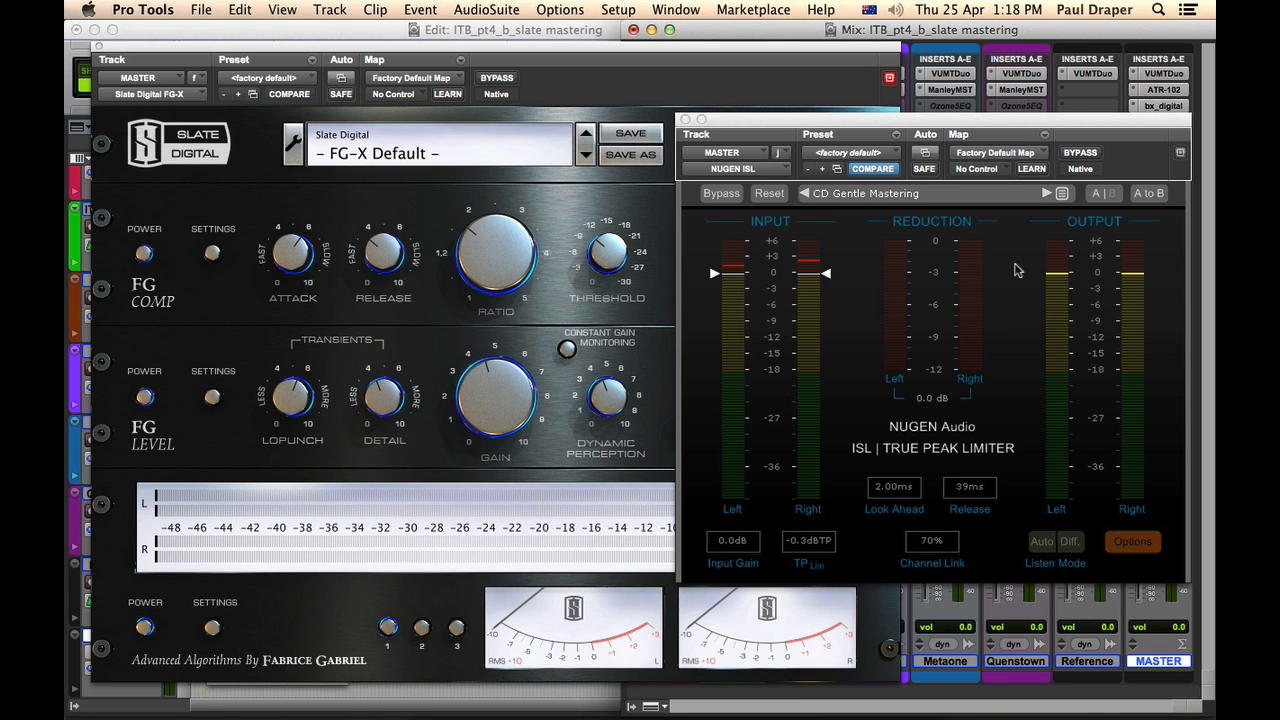
left_click_drag(1014, 120, 1000, 94)
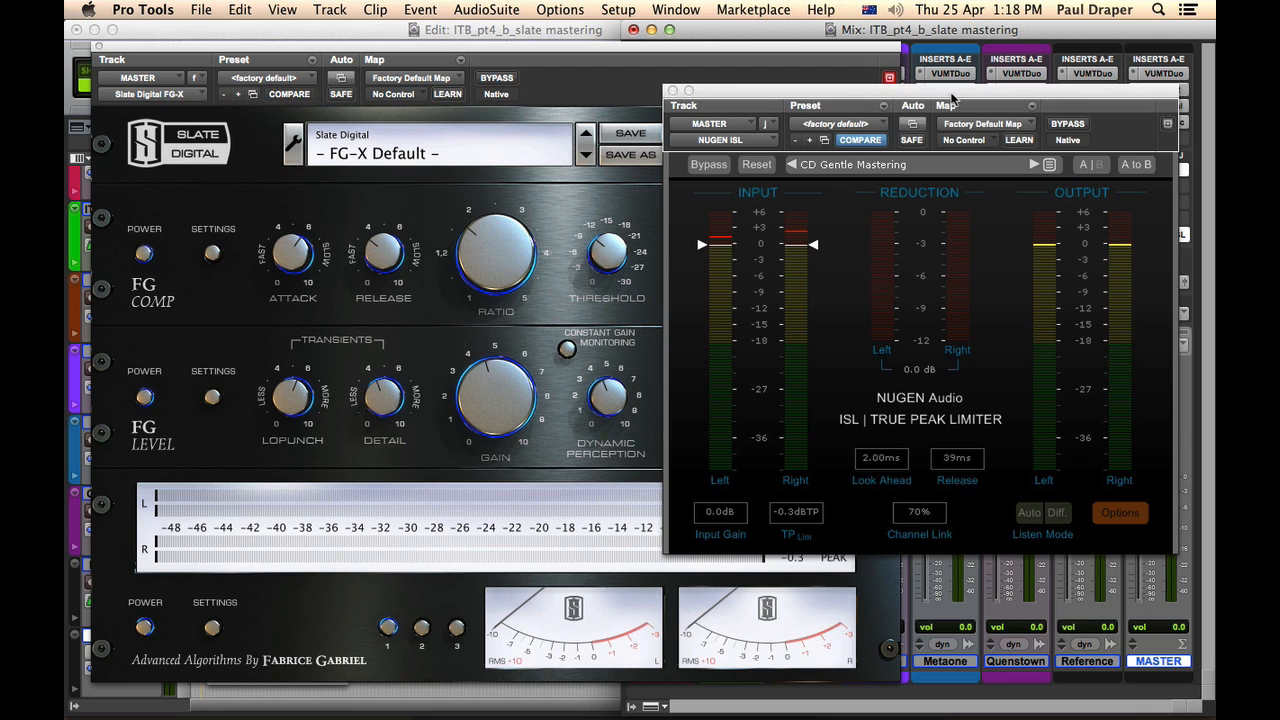
left_click_drag(955, 92, 918, 127)
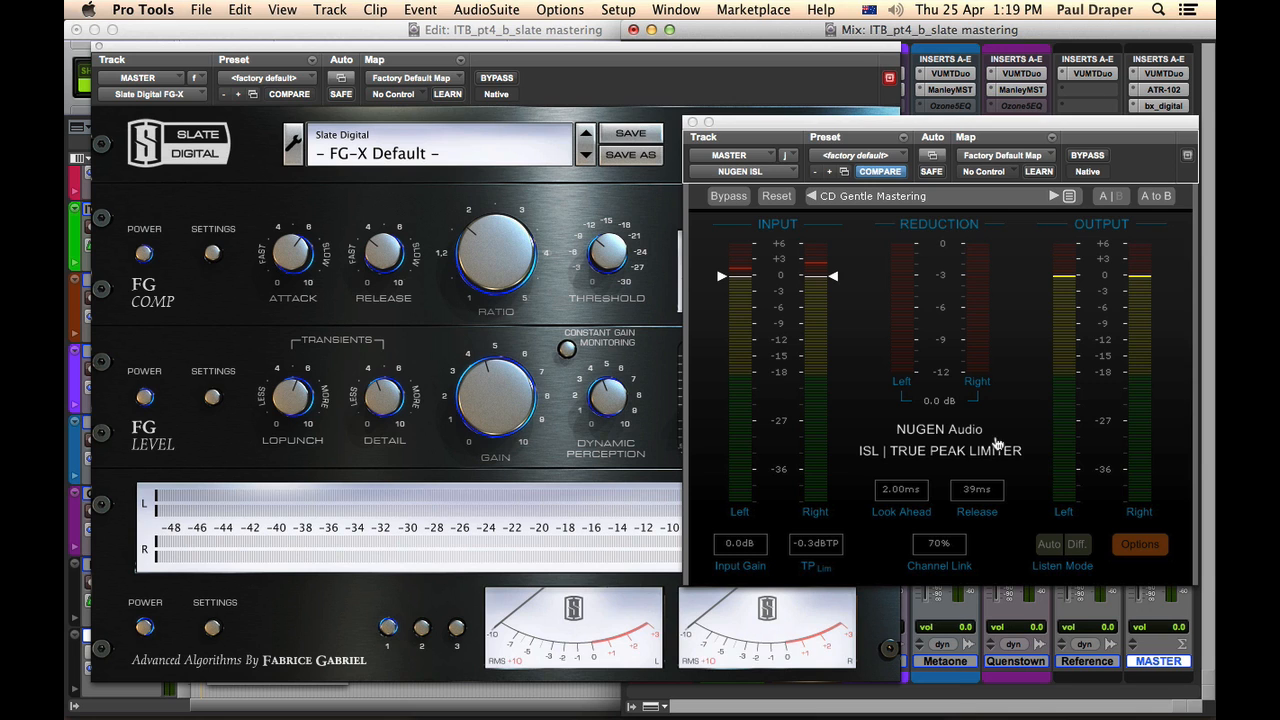
left_click_drag(933, 122, 955, 229)
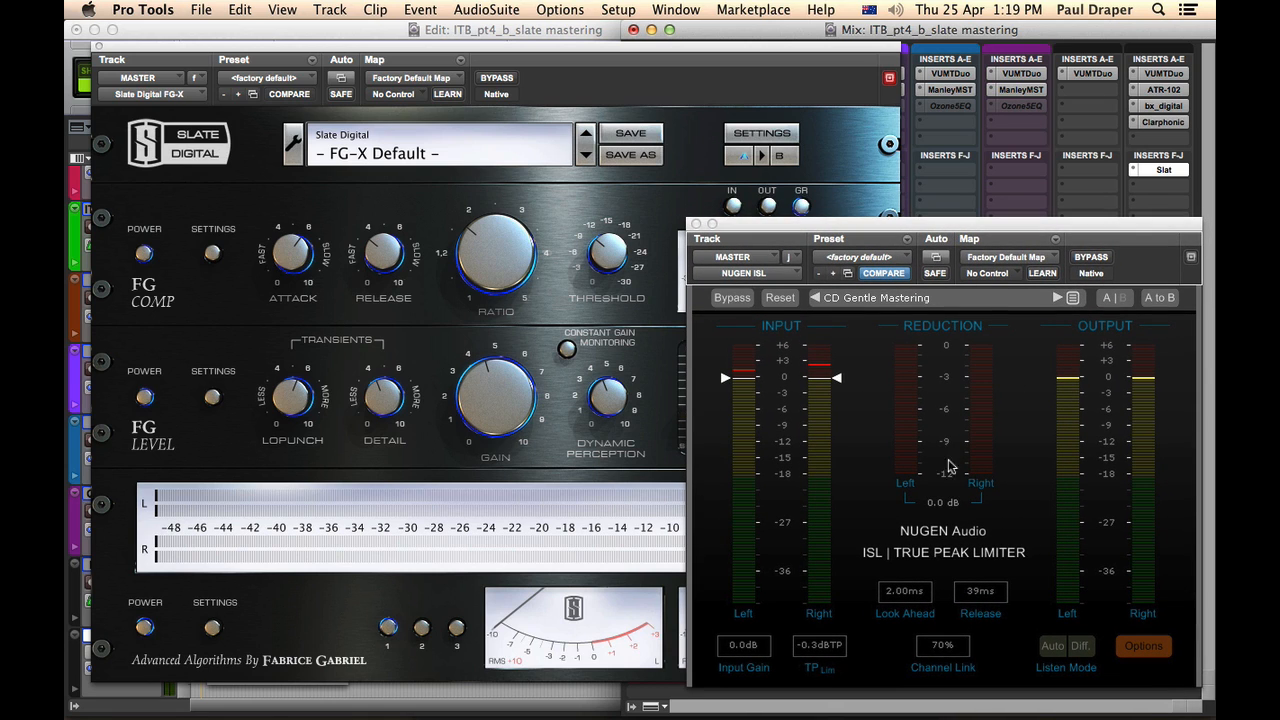
Compare the FG-X dither Ceiling with the NUGEN ISL true peak limit.
left_click(643, 216)
left_click(847, 397)
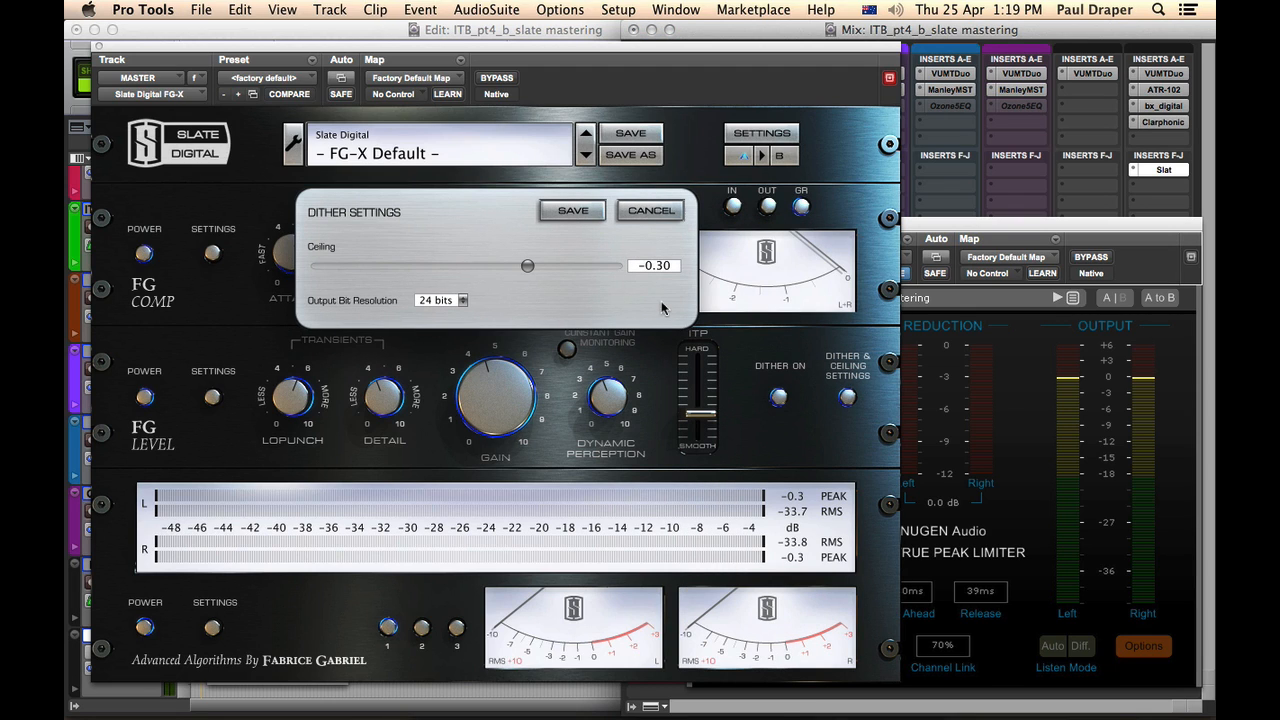
left_click(581, 213)
left_click(968, 336)
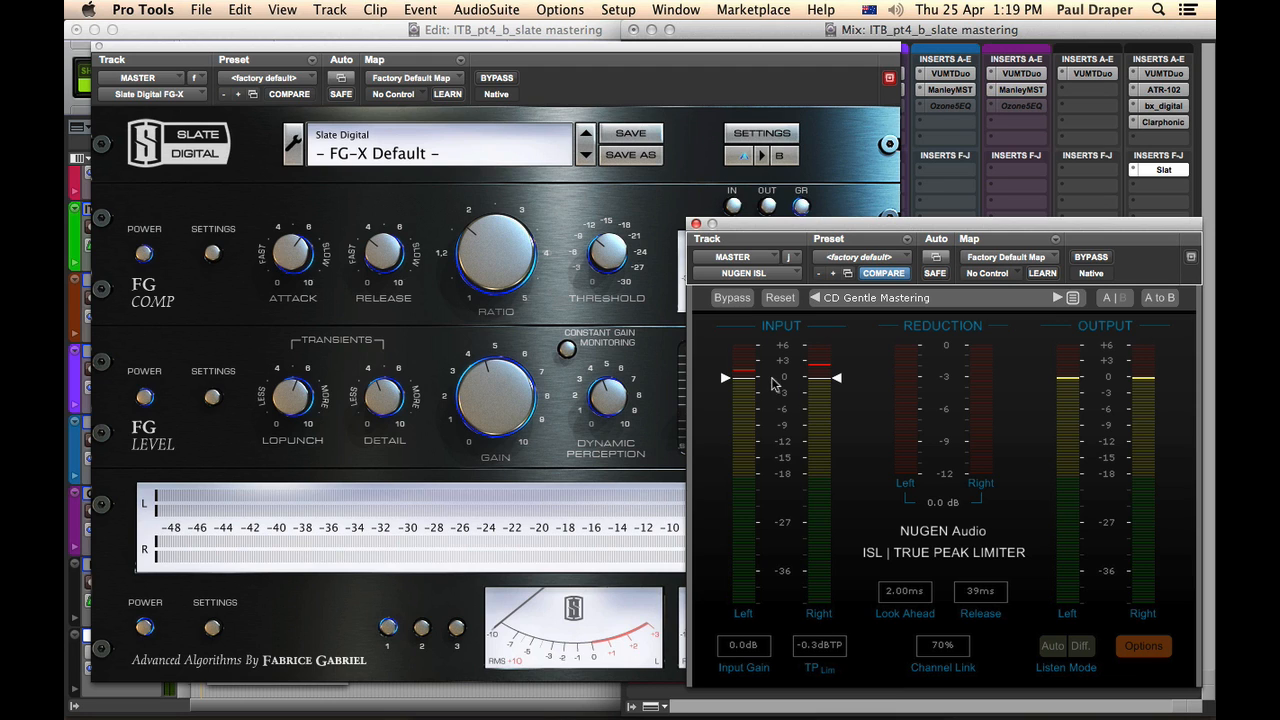
left_click_drag(871, 227, 845, 187)
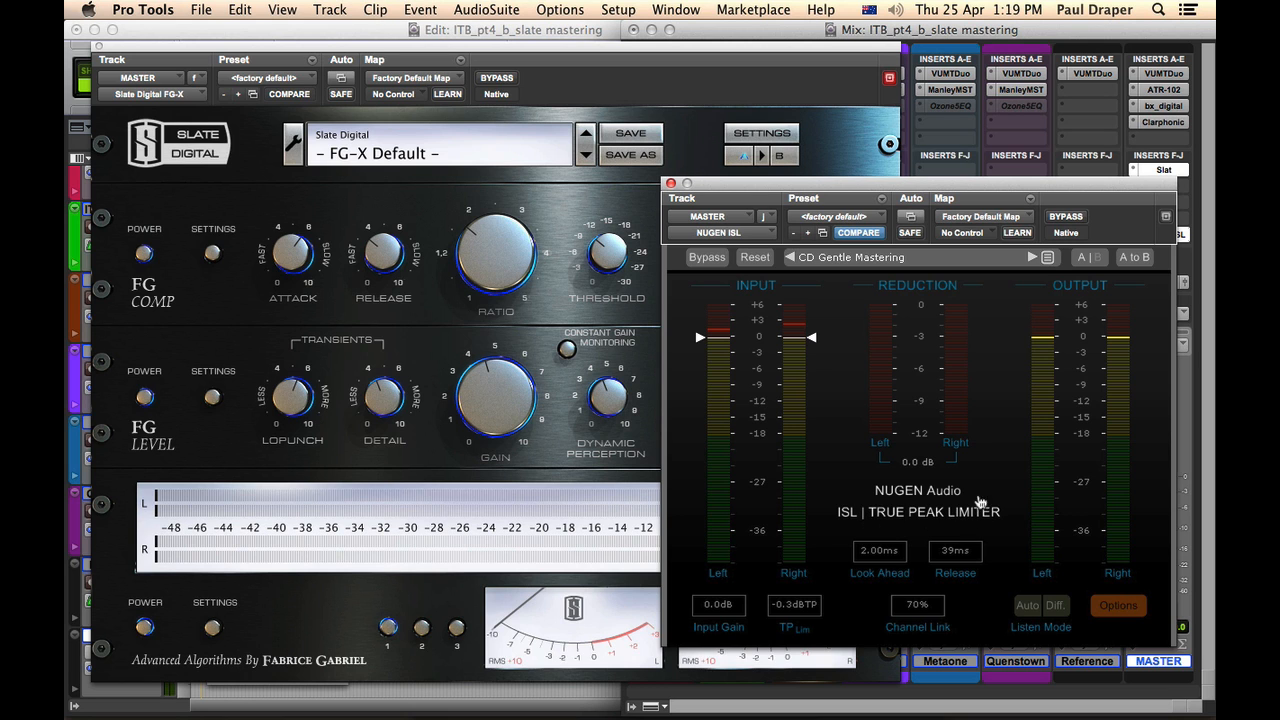
Audition ITB3 groove from 1:36.441 with the FG-X and NUGEN ISL meters in view, and close both plug-ins.
left_click_drag(606, 52, 875, 71)
left_click(269, 184)
left_click(227, 226)
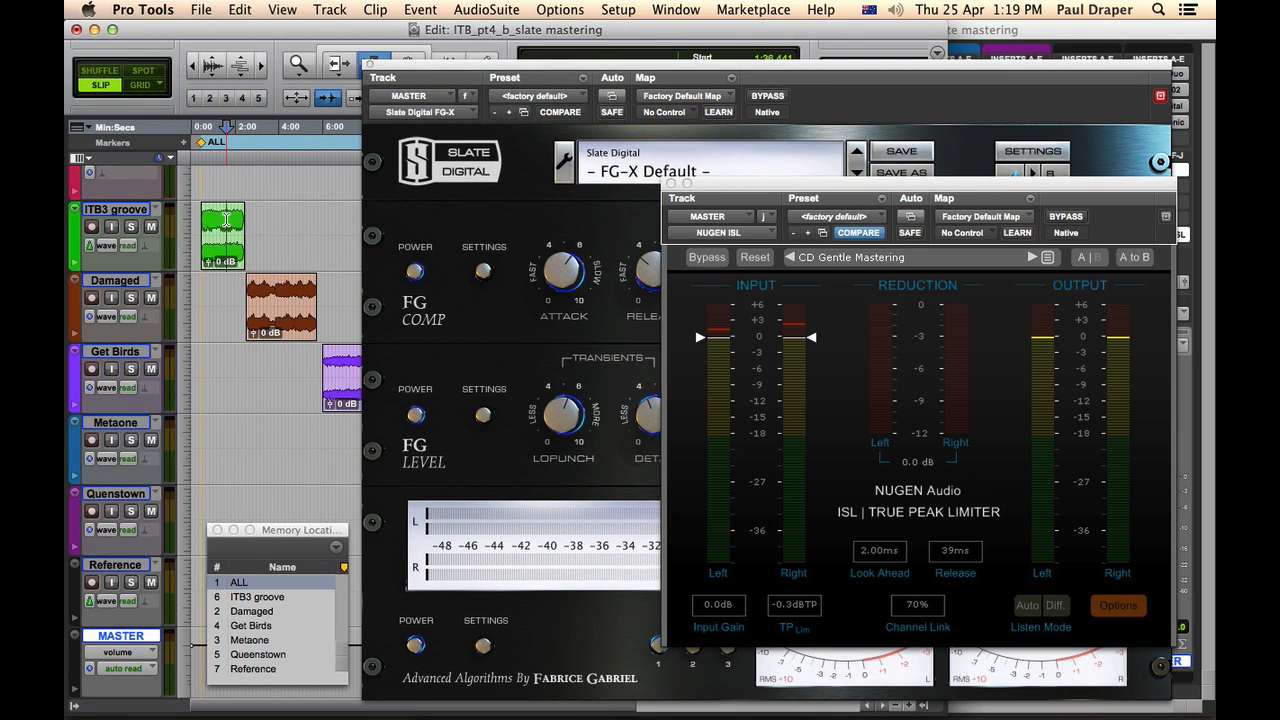
key("space")
left_click_drag(790, 75, 648, 54)
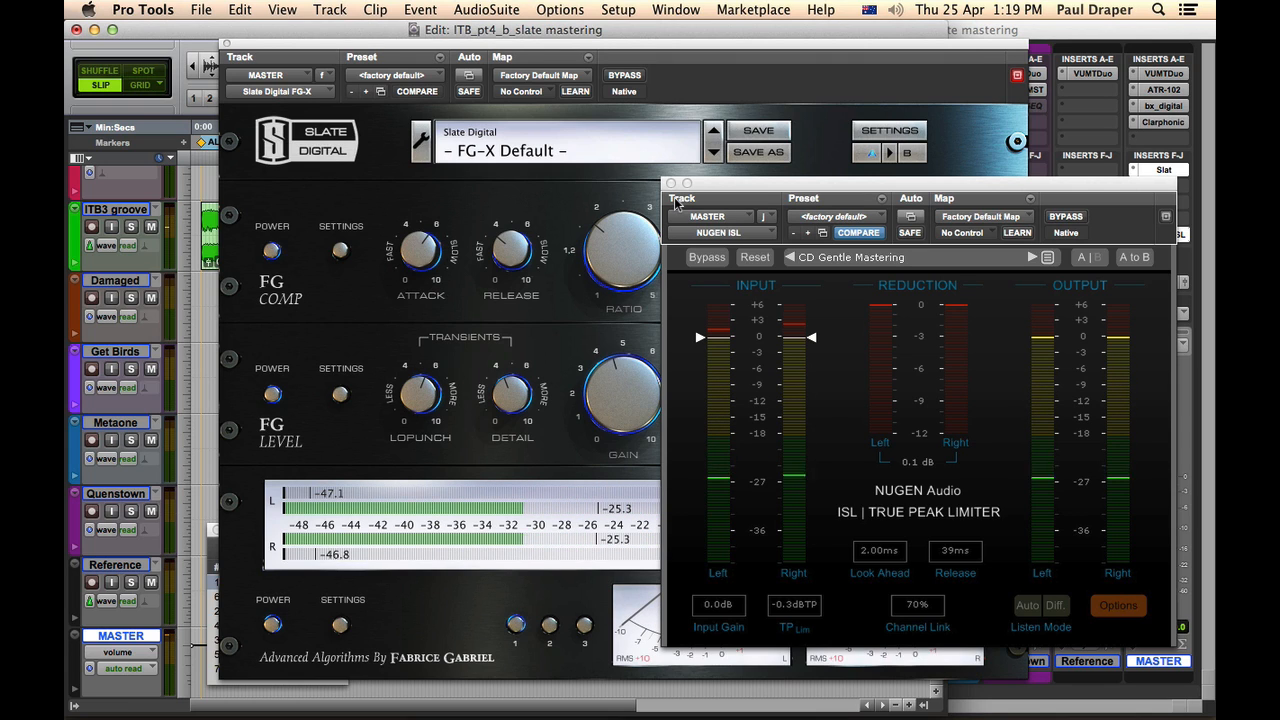
left_click_drag(711, 183, 718, 184)
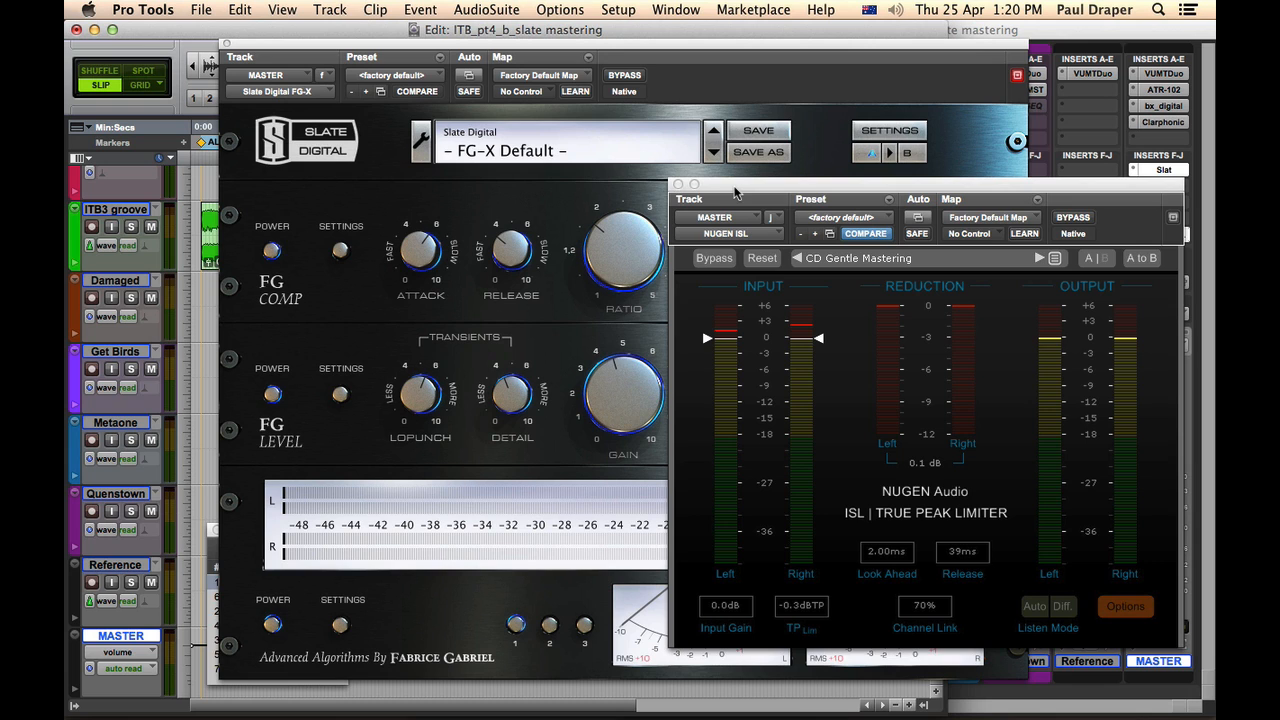
left_click(678, 185)
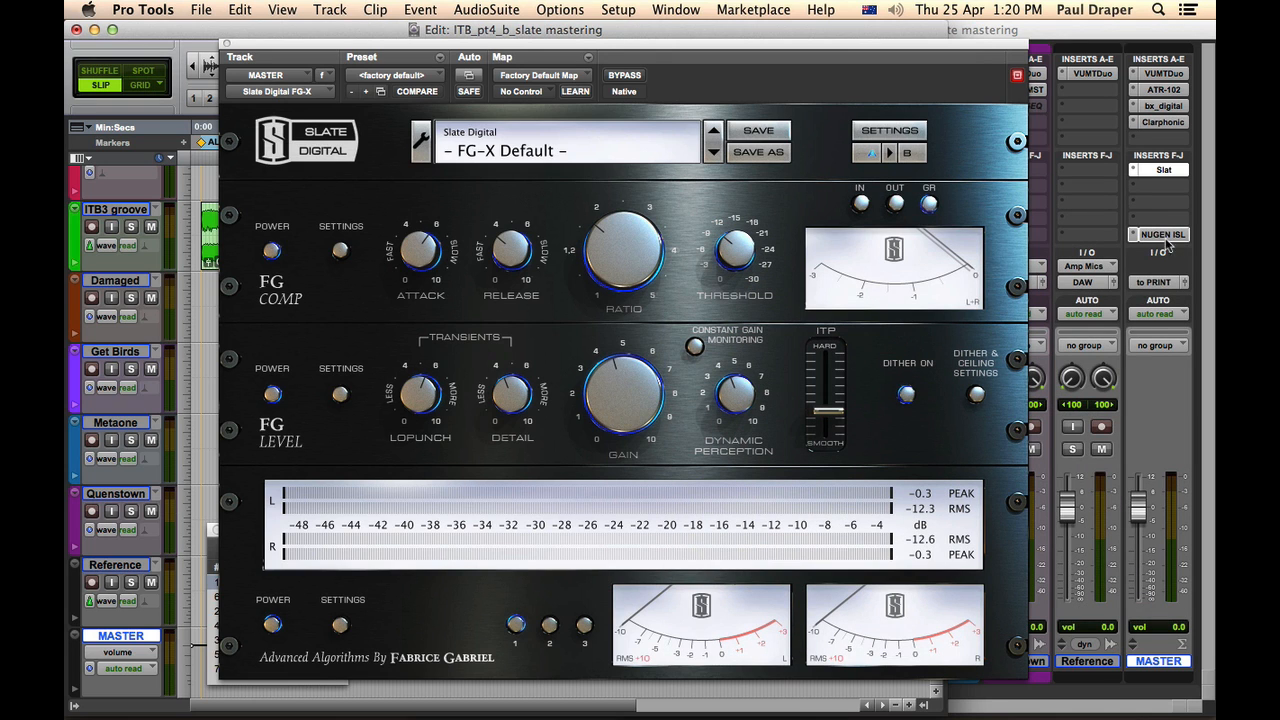
left_click_drag(288, 46, 368, 58)
left_click(308, 56)
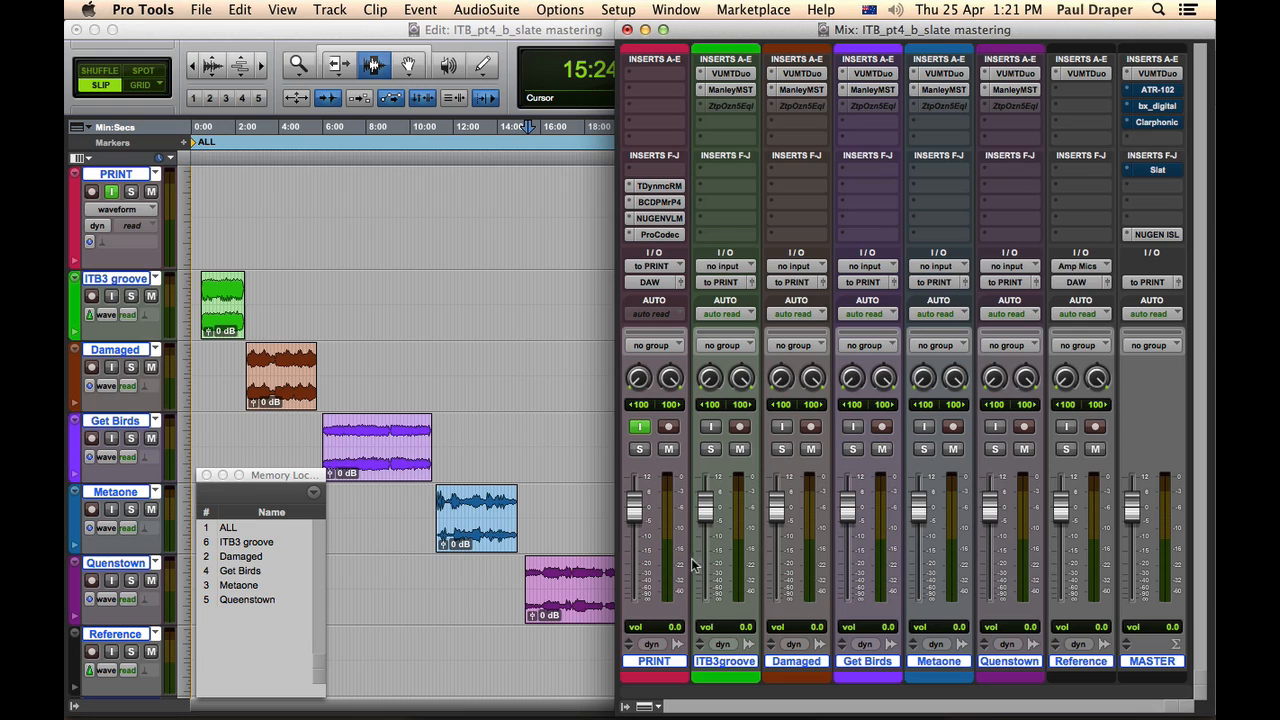
Inspect the Sonnox Fraunhofer Pro-Codec insert on the PRINT track and make it inactive.
left_click(664, 236)
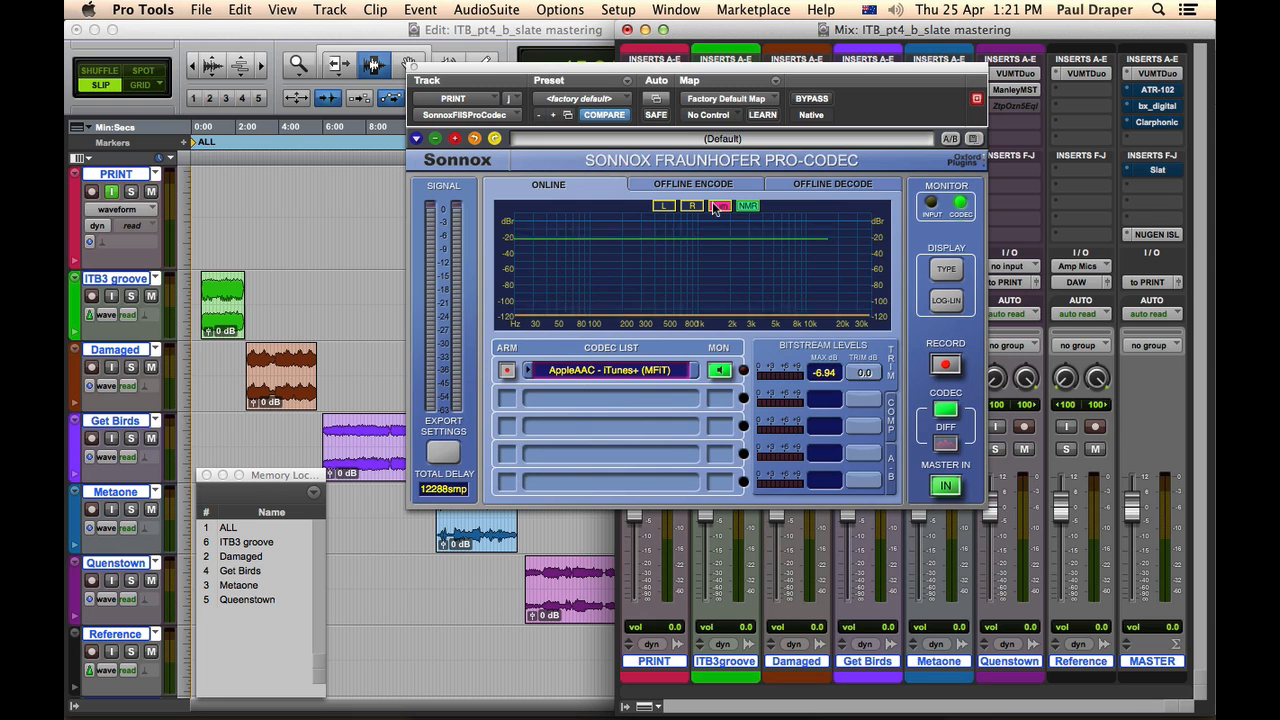
left_click_drag(698, 67, 621, 57)
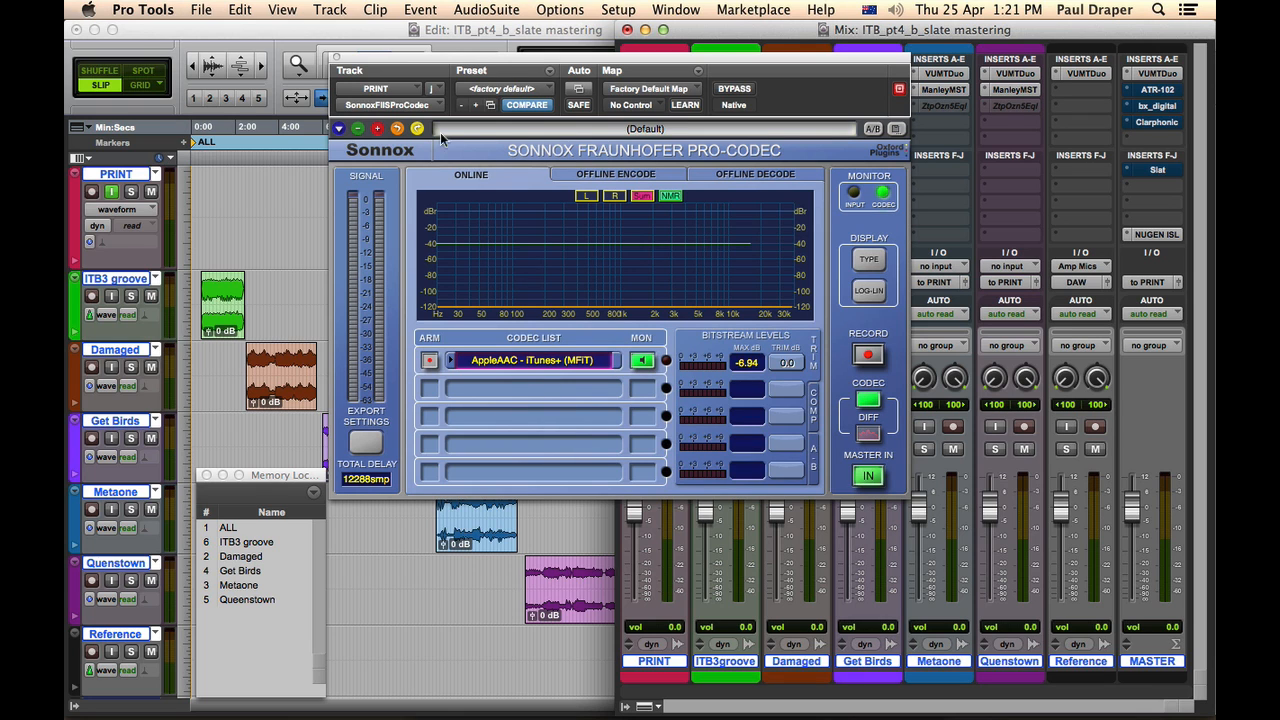
left_click_drag(366, 68, 486, 170)
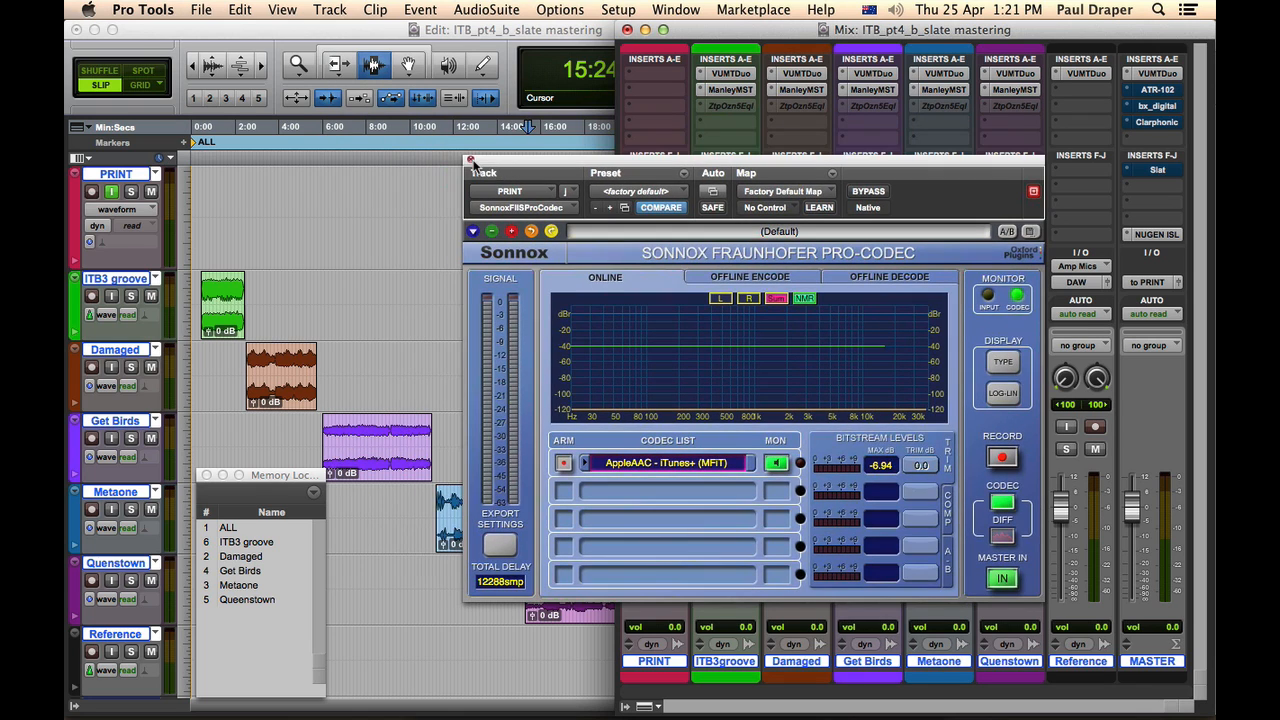
left_click(466, 158)
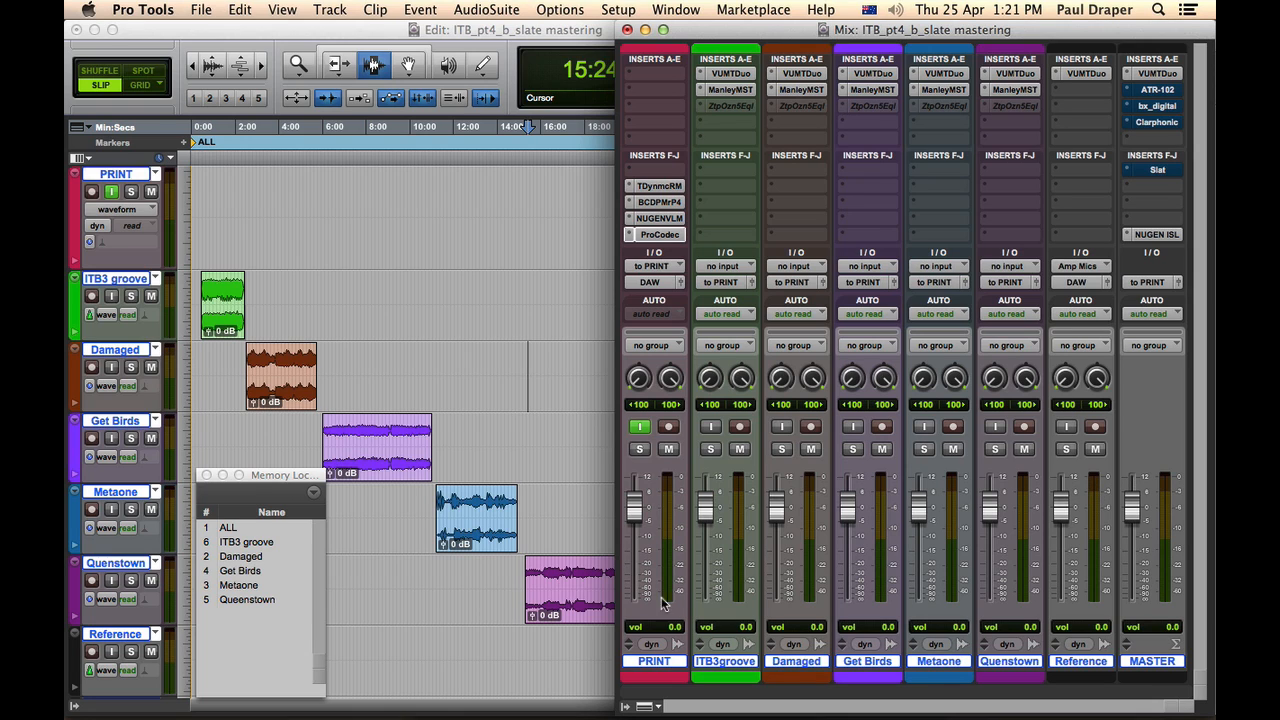
right_click(657, 236)
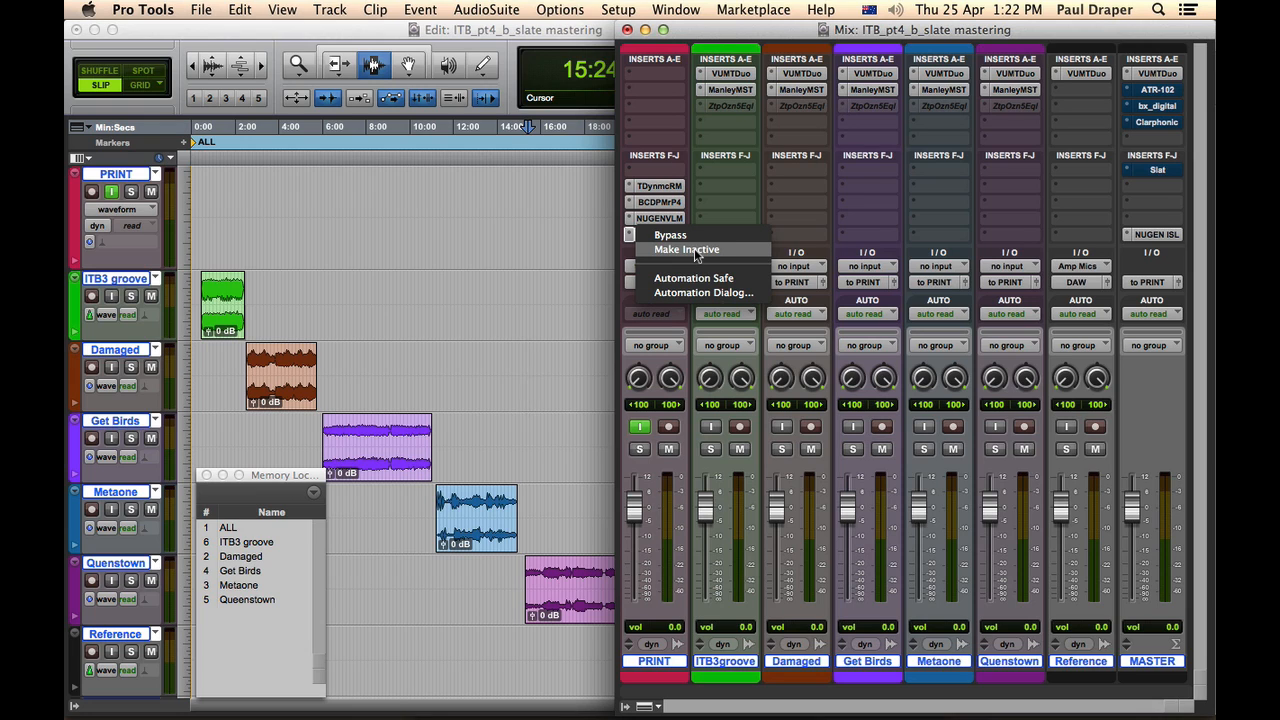
left_click(696, 251)
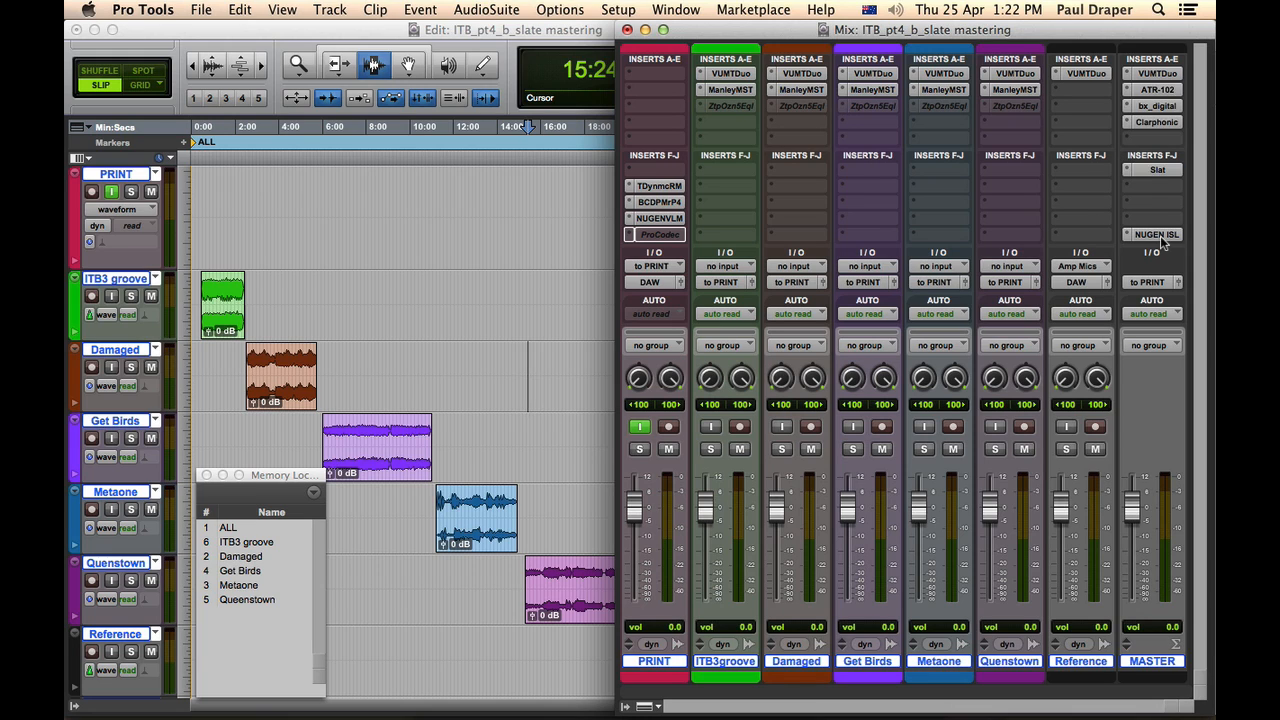
Check NUGEN ISL on MASTER and examine the loudness display and options of NUGEN VisLM on PRINT.
left_click(1158, 236)
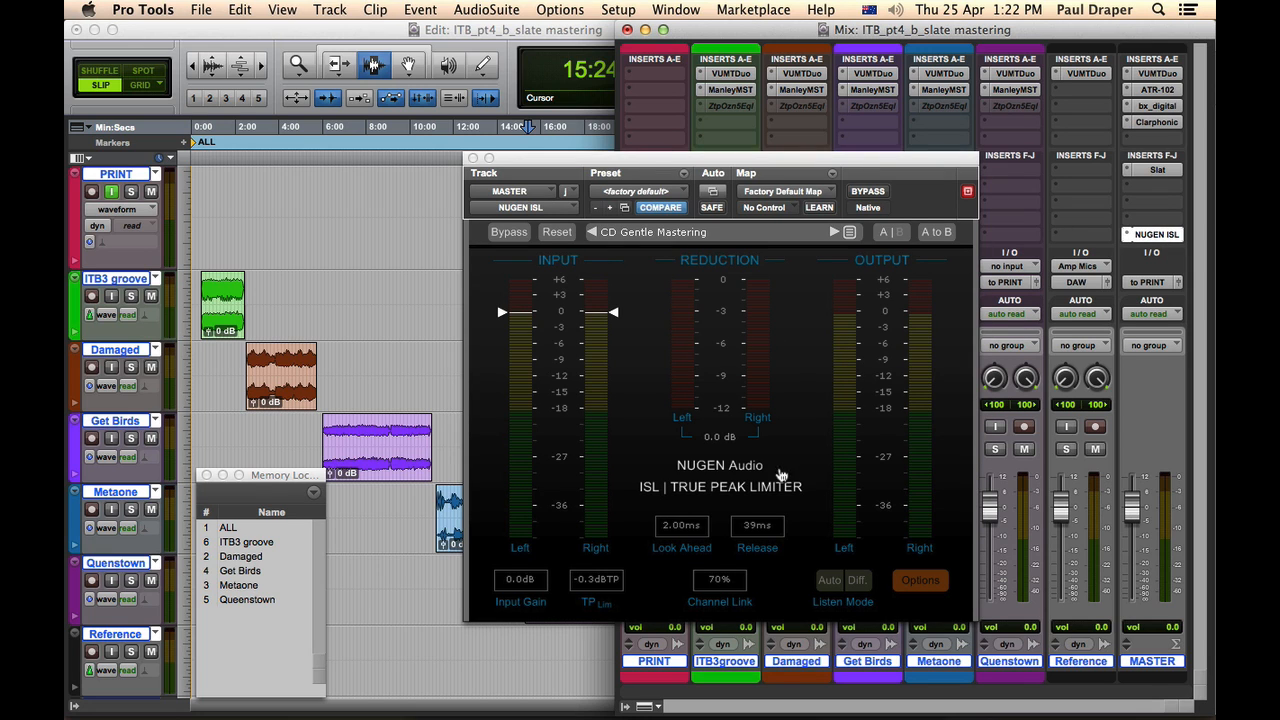
left_click(473, 158)
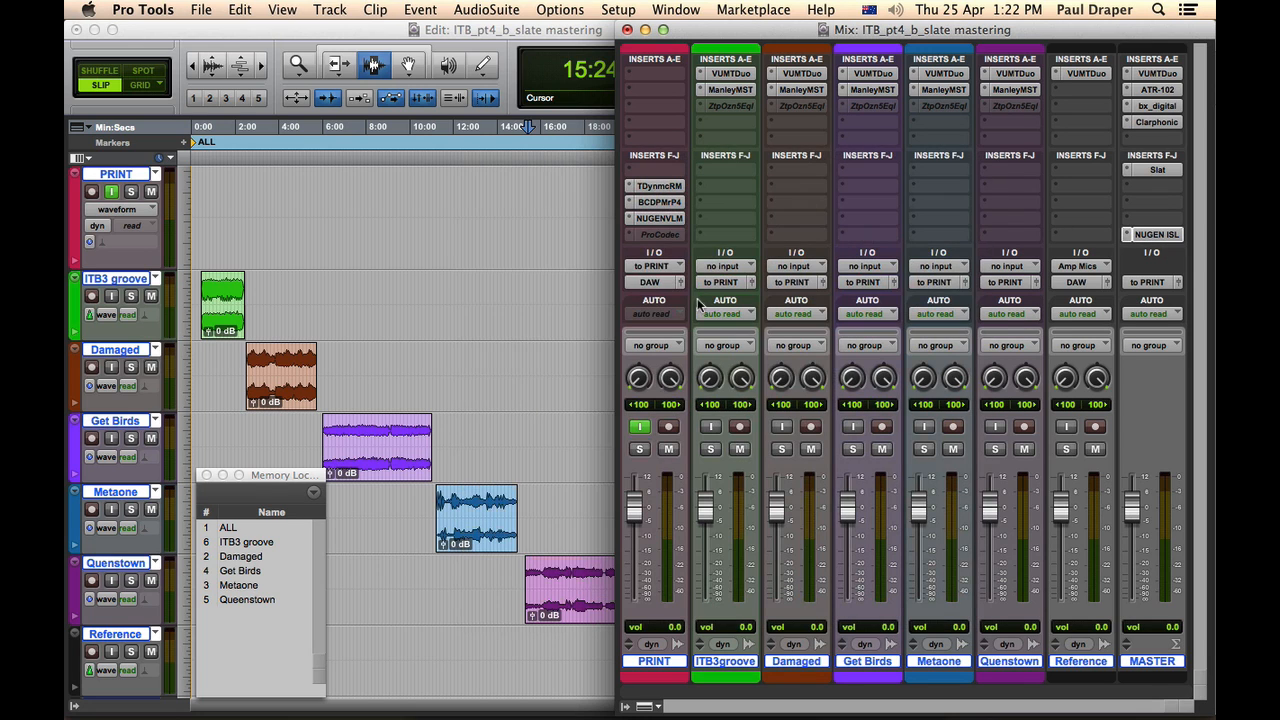
left_click(657, 219)
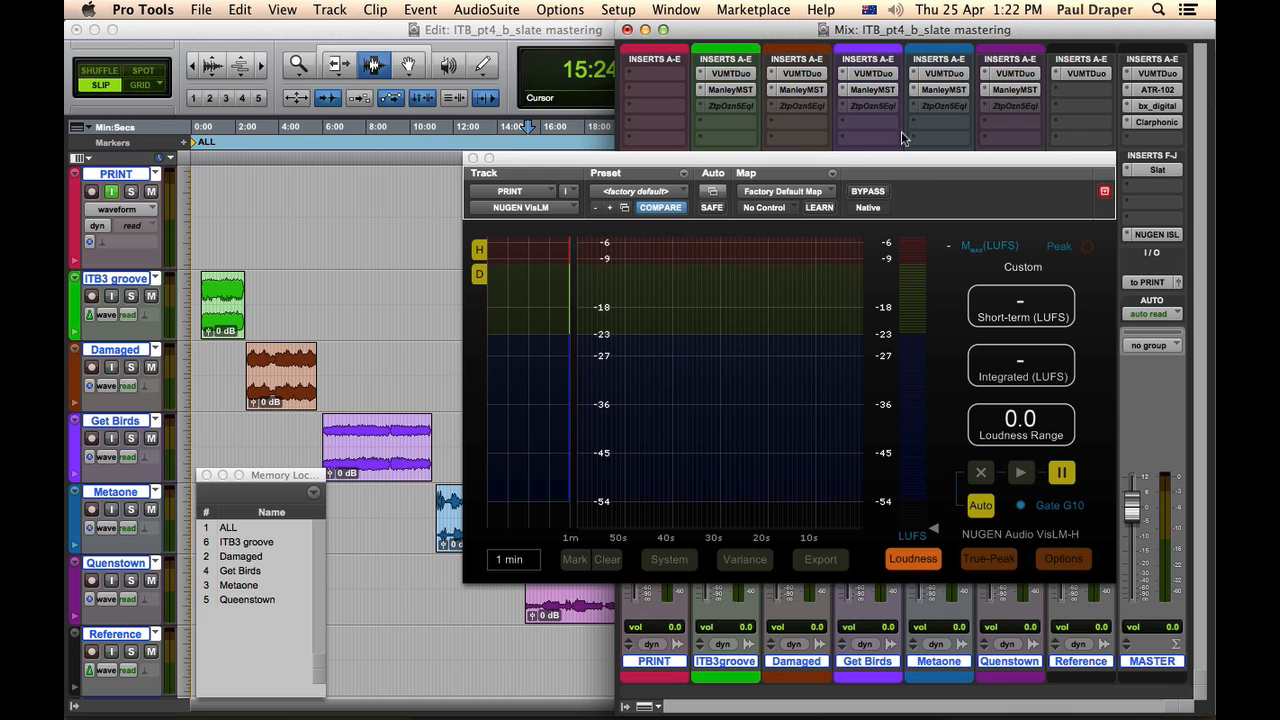
left_click_drag(901, 154, 898, 111)
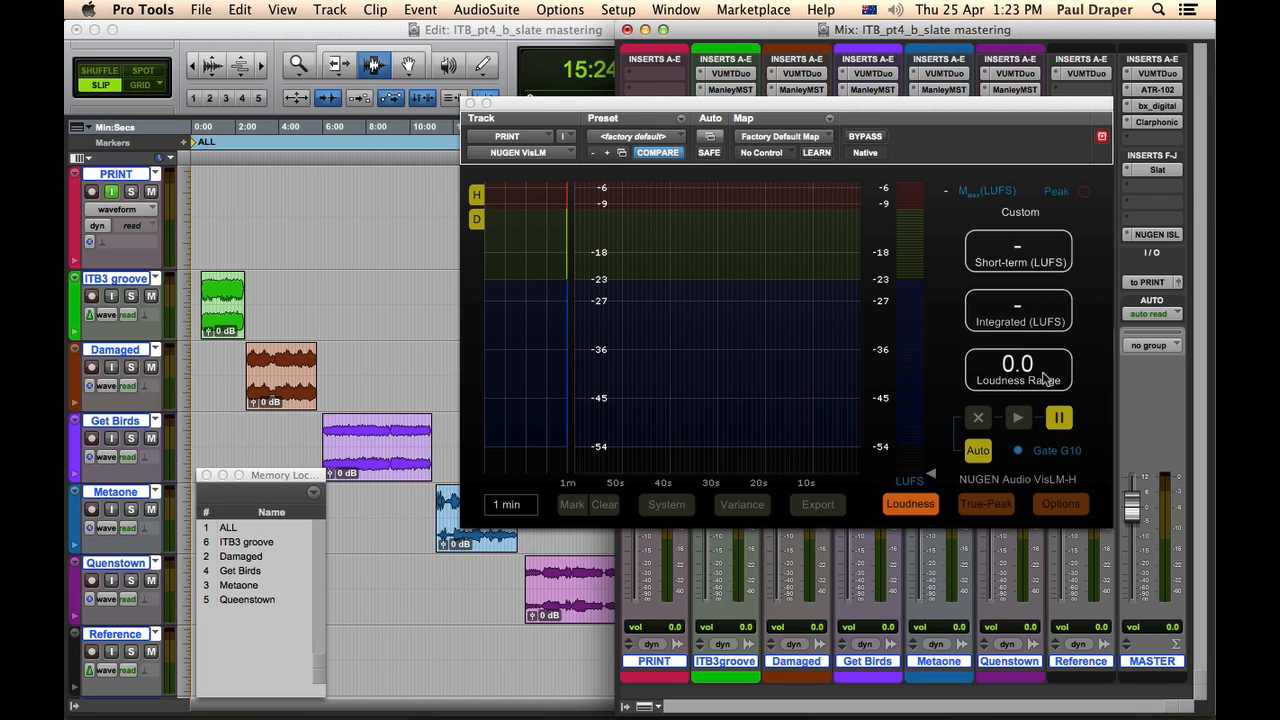
left_click(1065, 503)
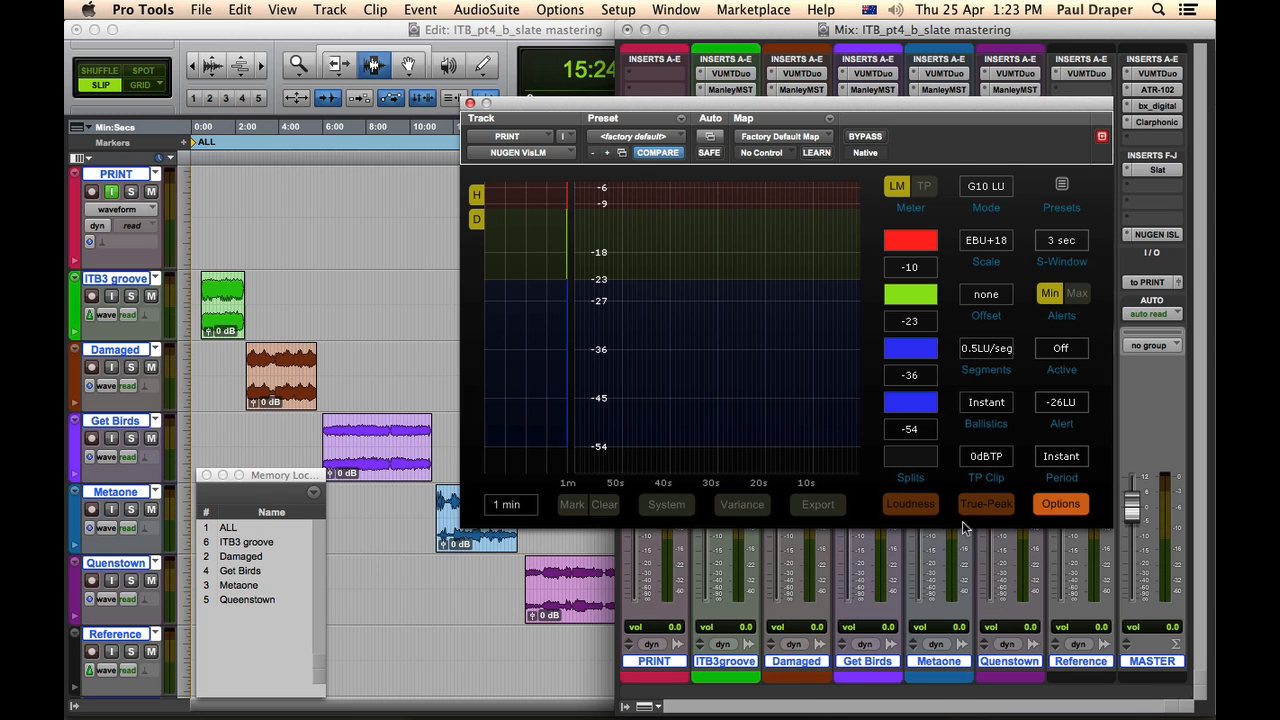
left_click(918, 505)
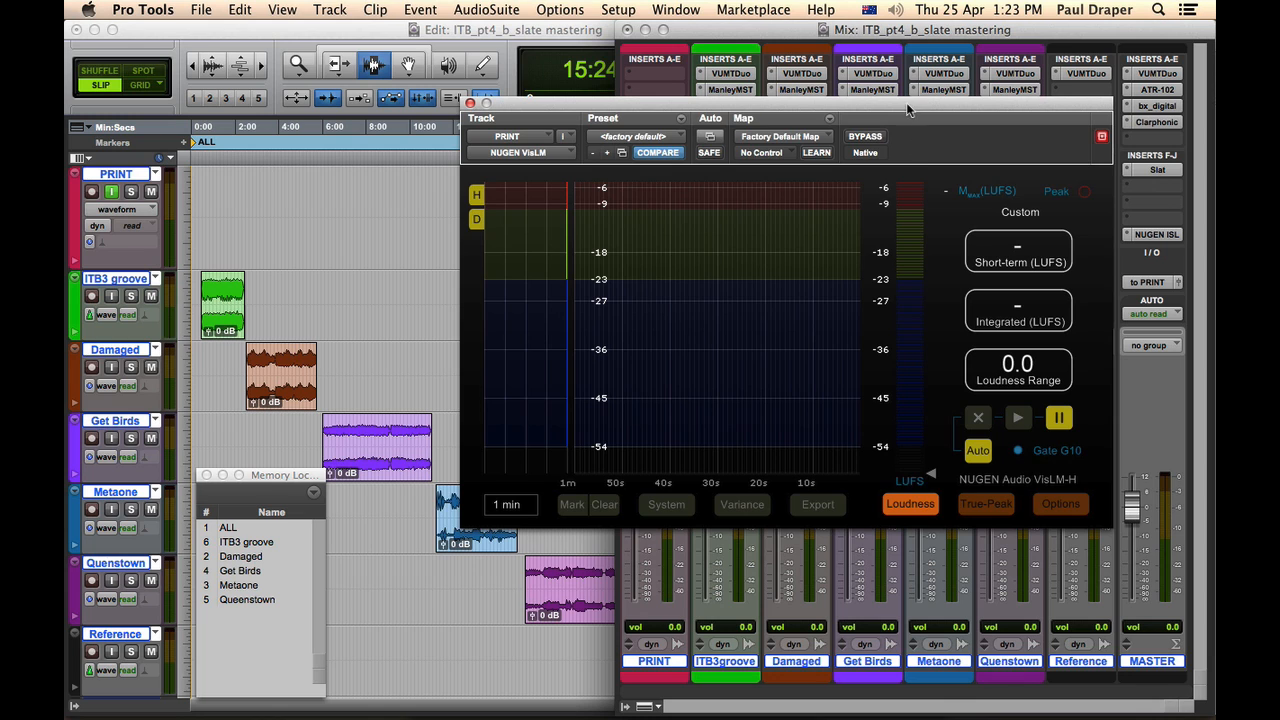
left_click_drag(906, 102, 976, 179)
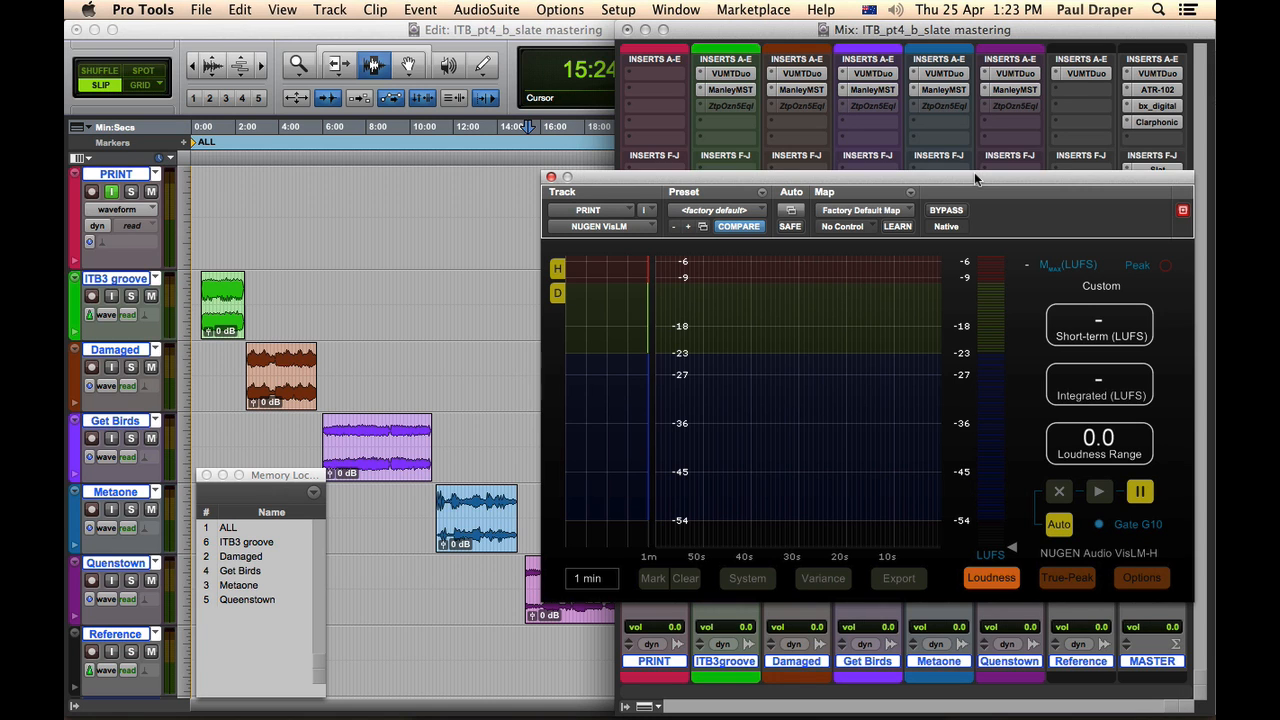
Audition ITB3 groove from 1:31.496 while watching the NUGEN VisLM loudness meter on PRINT.
left_click_drag(975, 176, 991, 144)
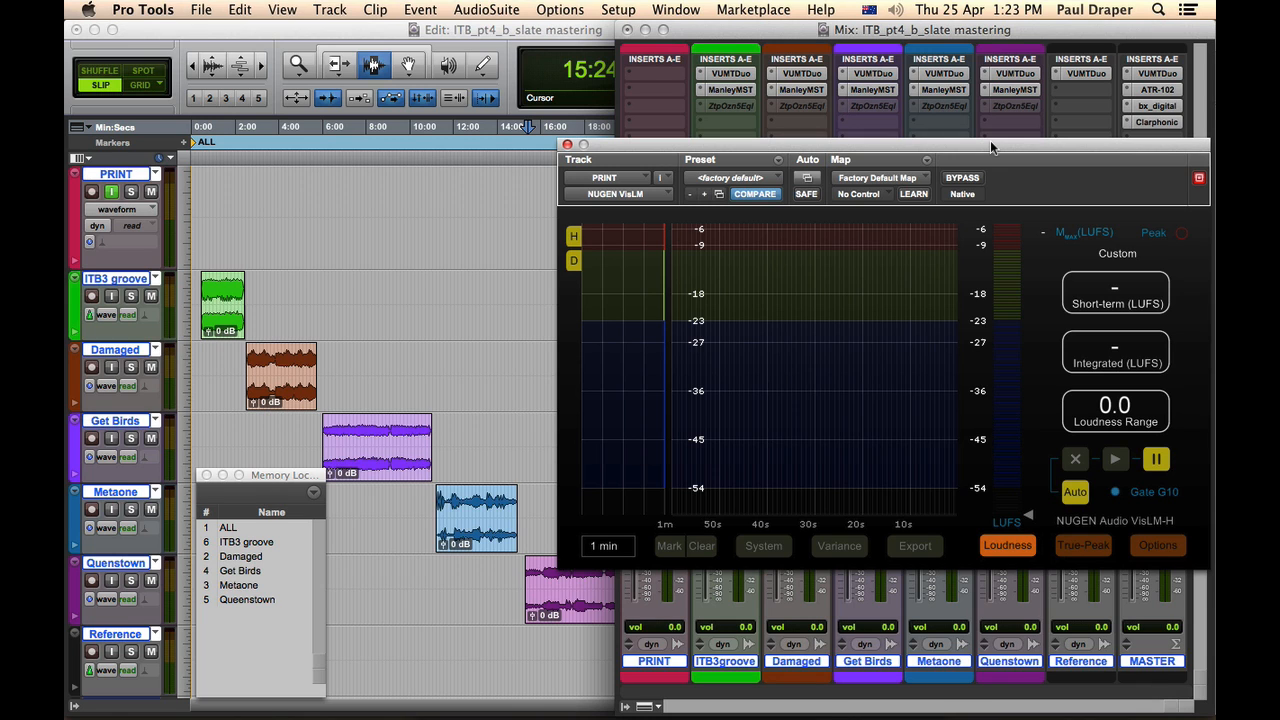
left_click_drag(990, 142, 988, 268)
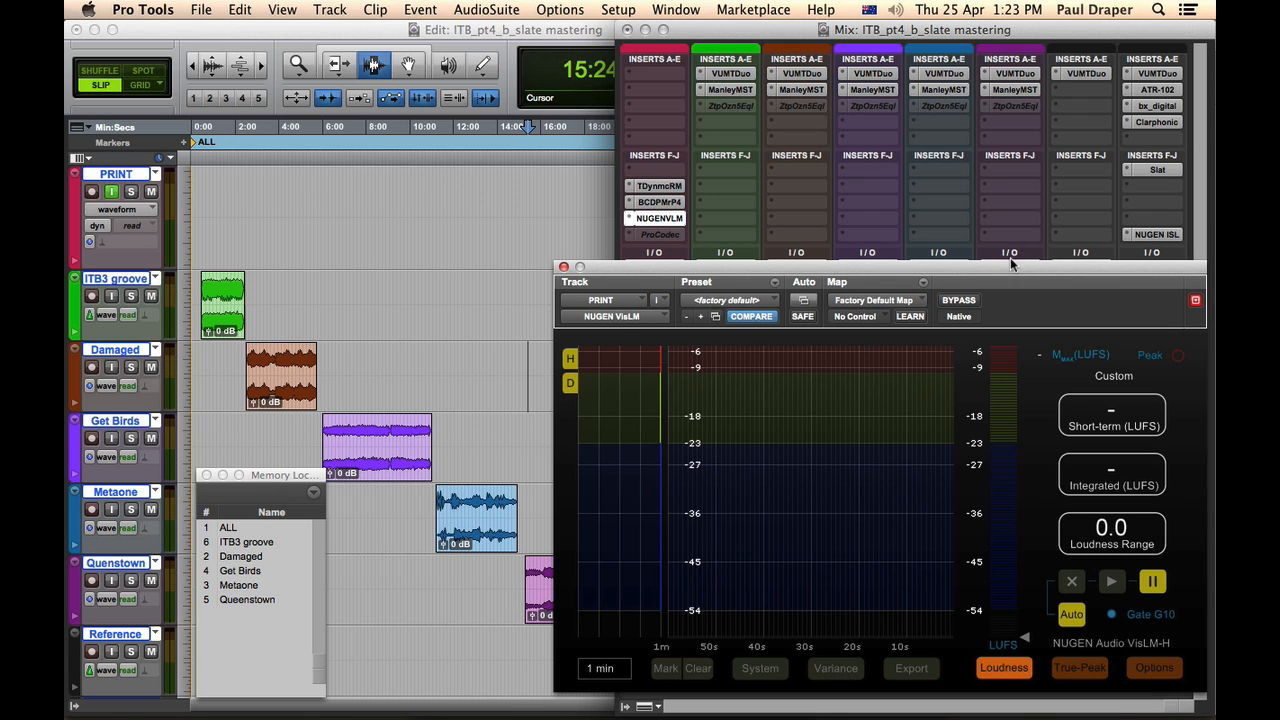
left_click_drag(1008, 266, 1000, 269)
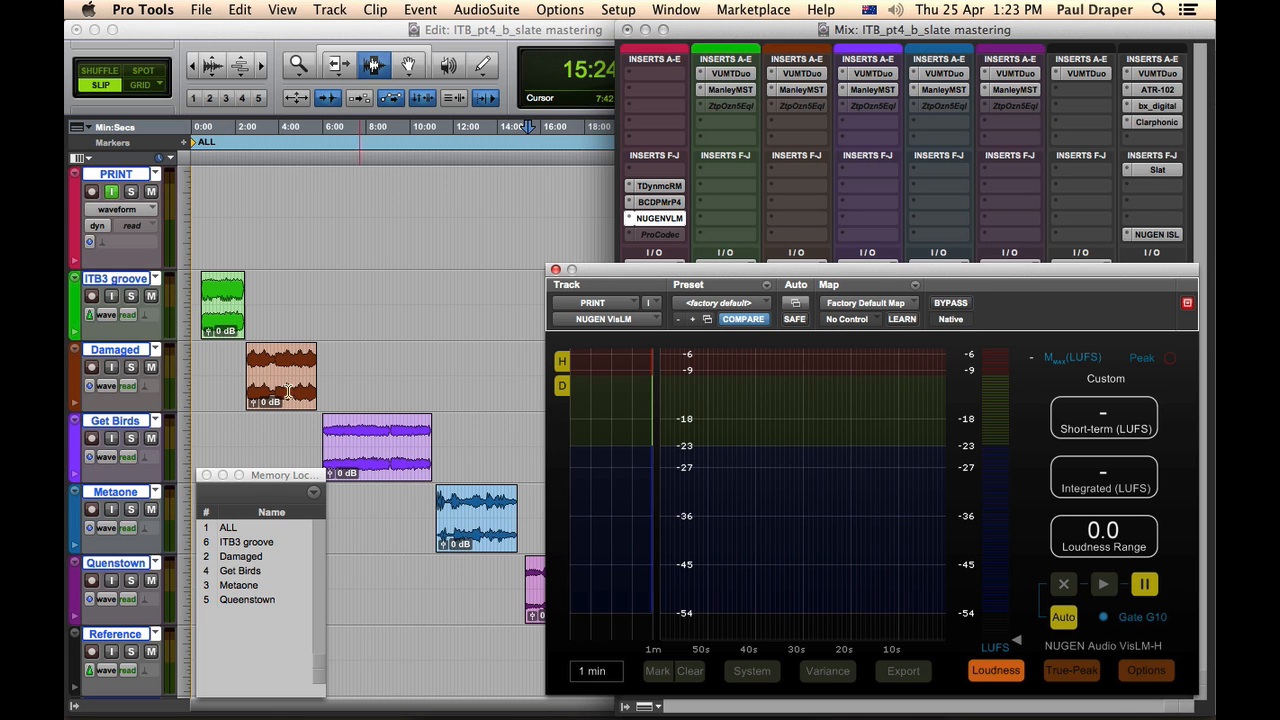
key("super+equal")
key("space")
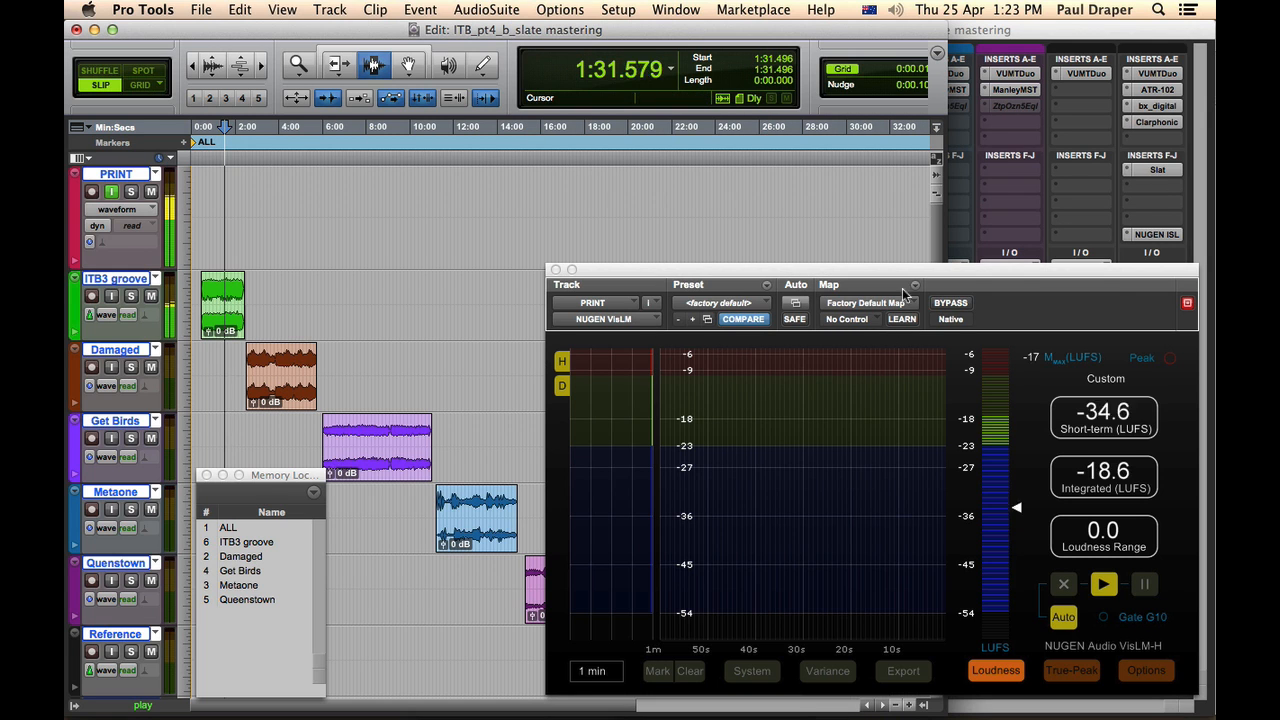
mouse_move(908, 271)
left_mouse_down()
mouse_move(898, 240)
mouse_move(884, 242)
mouse_move(904, 263)
left_mouse_up()
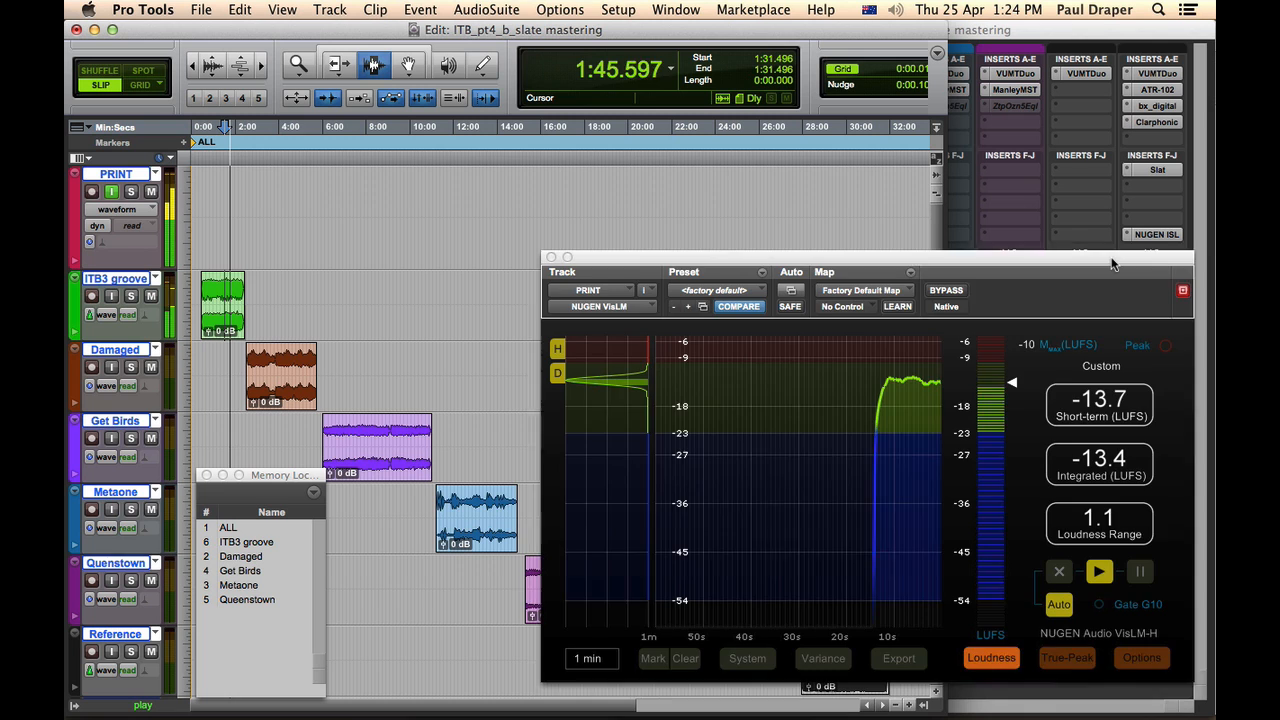
left_click_drag(1106, 258, 1073, 272)
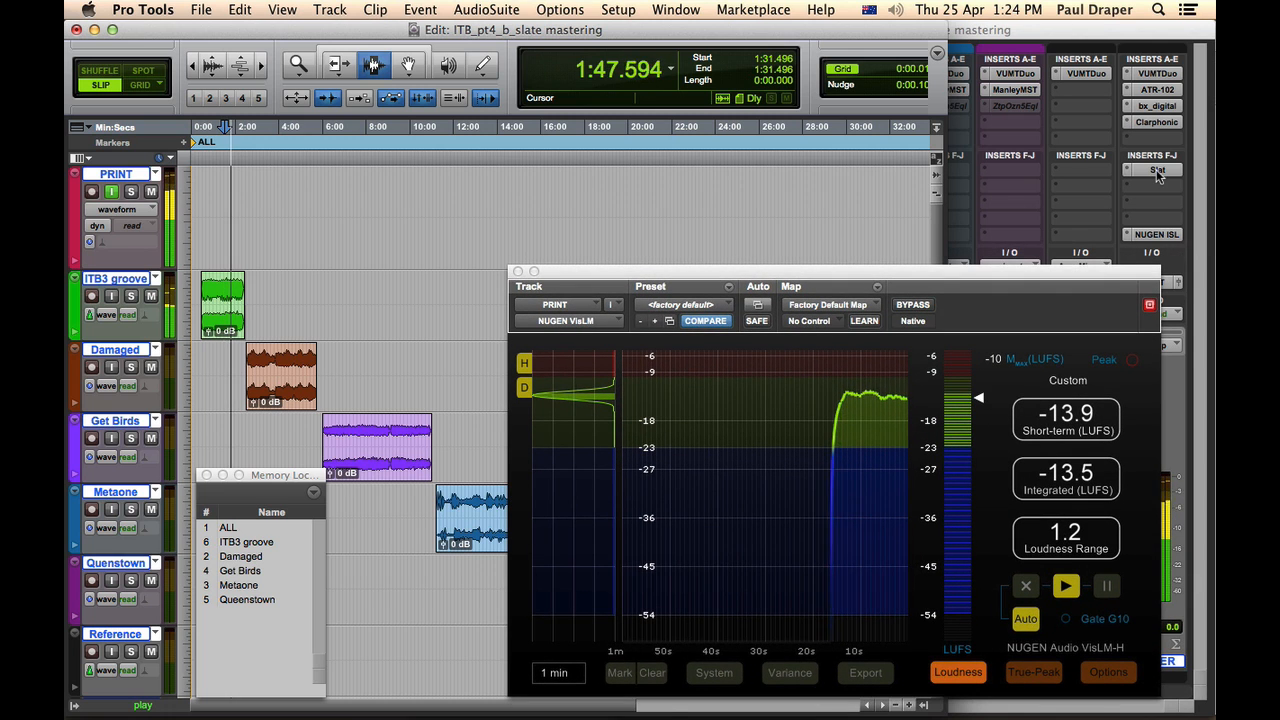
Open FG-X on MASTER, compare its RMS and peak readings with the VisLM loudness, and stop playback.
left_click(1156, 171)
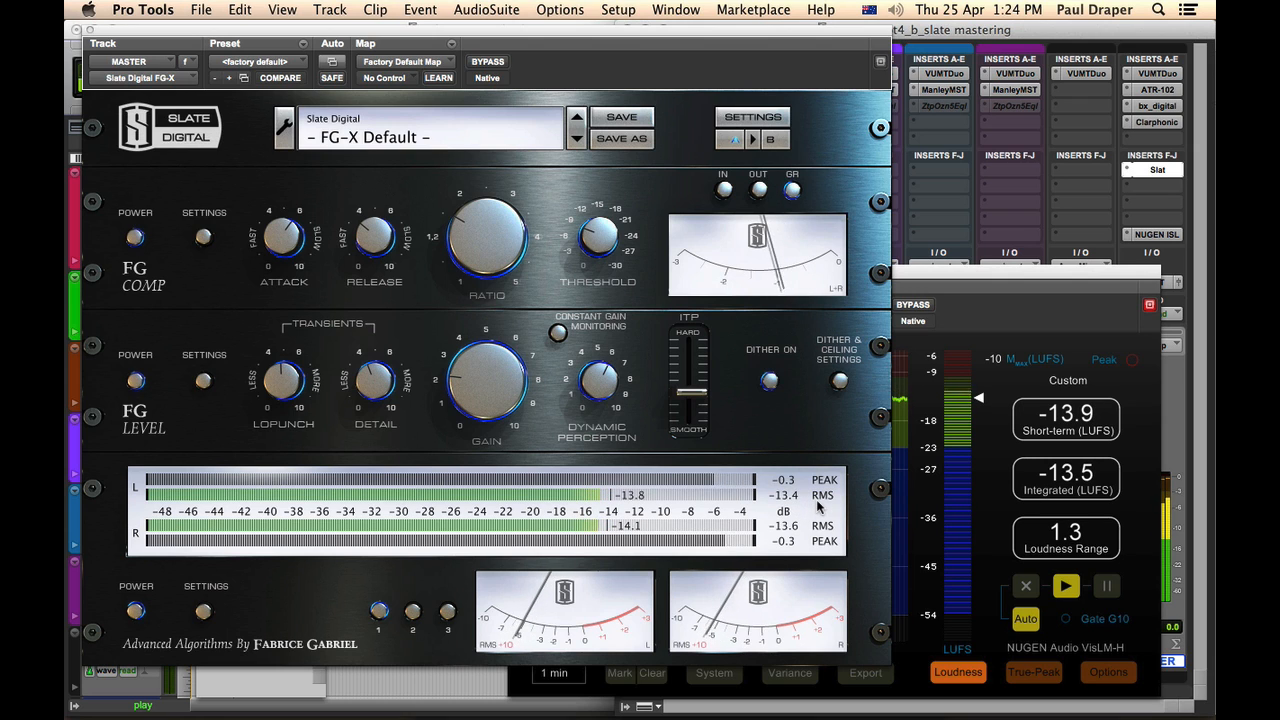
key("space")
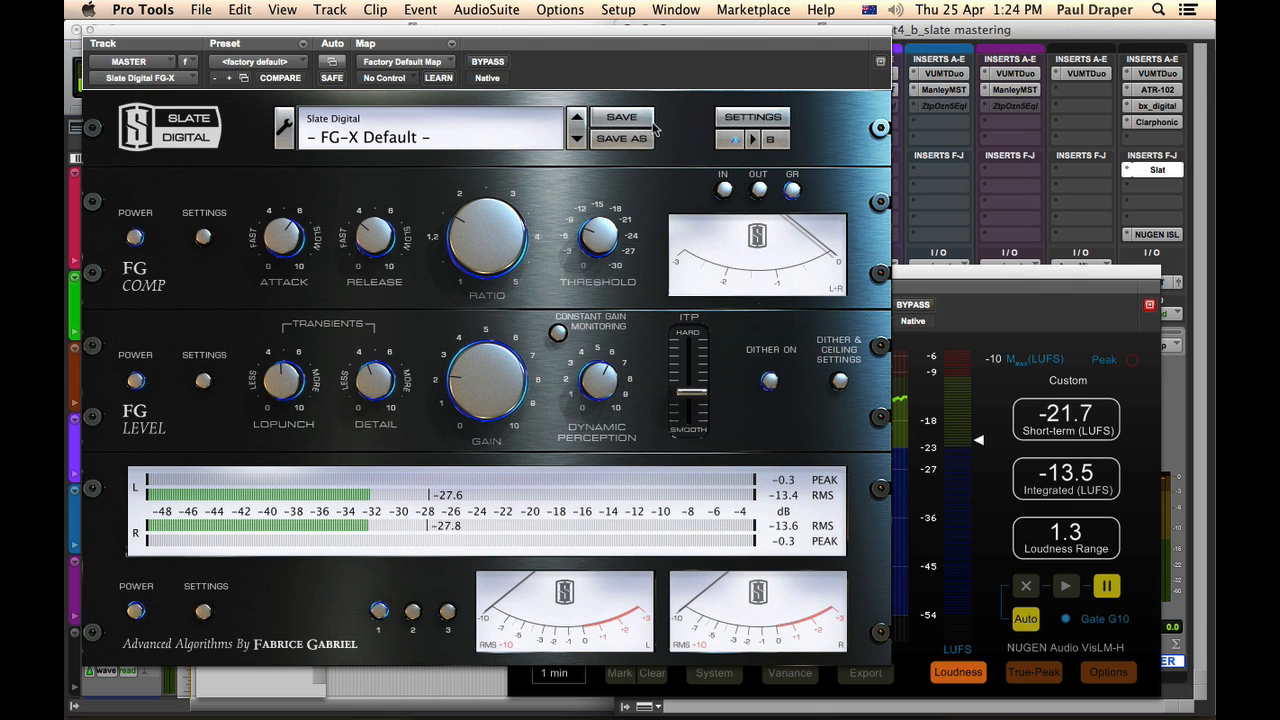
left_click_drag(664, 35, 966, 33)
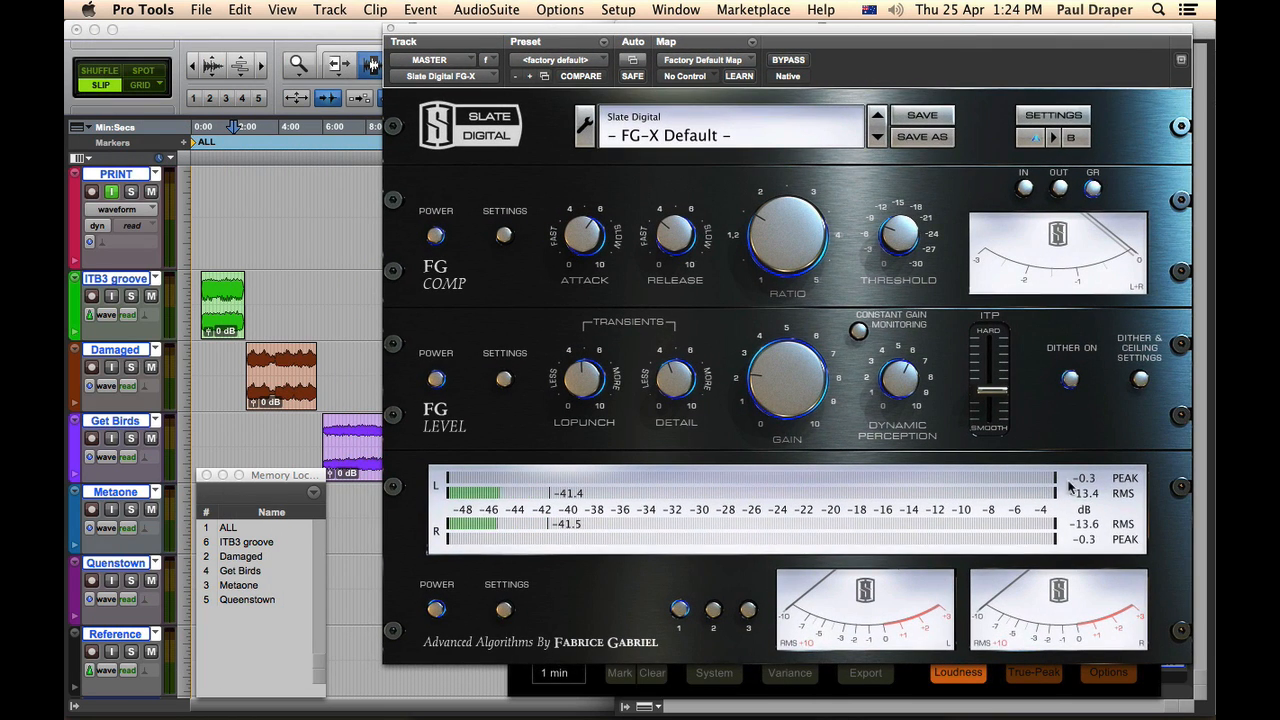
Audition the latter part of Get Birds with VisLM and FG-X side by side to compare loudness and RMS.
left_click(310, 286)
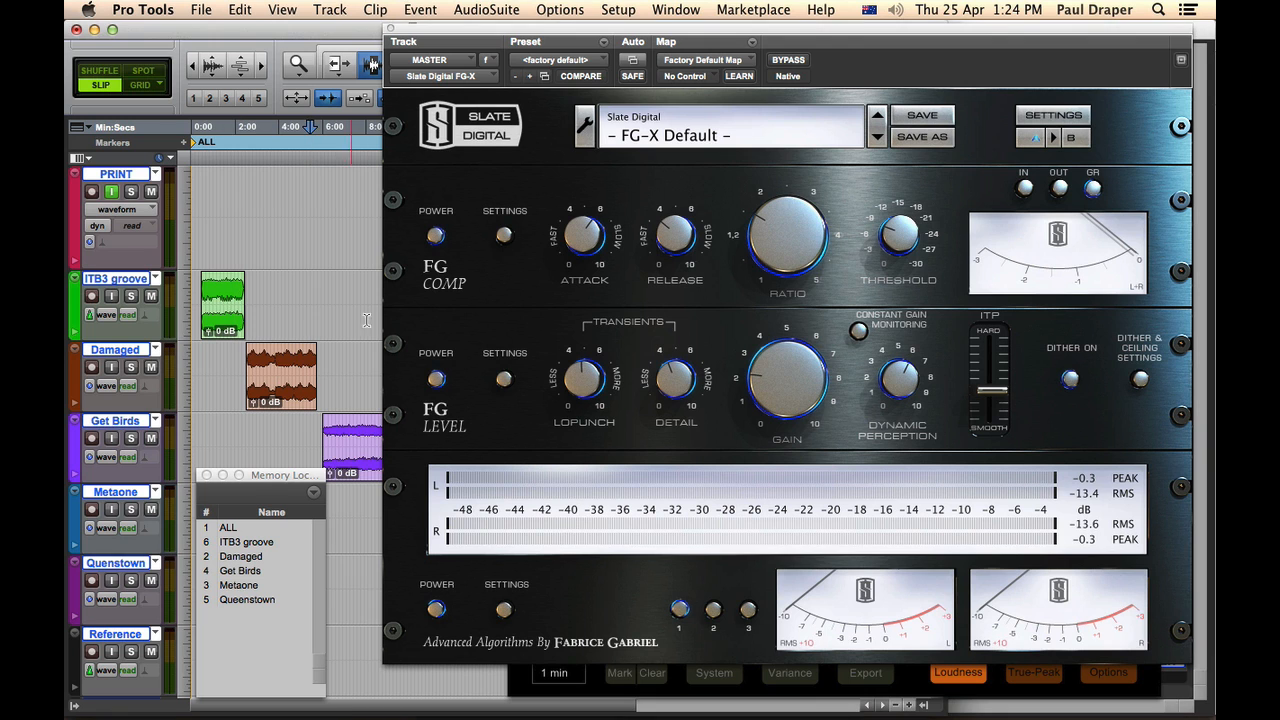
left_click_drag(466, 33, 769, 58)
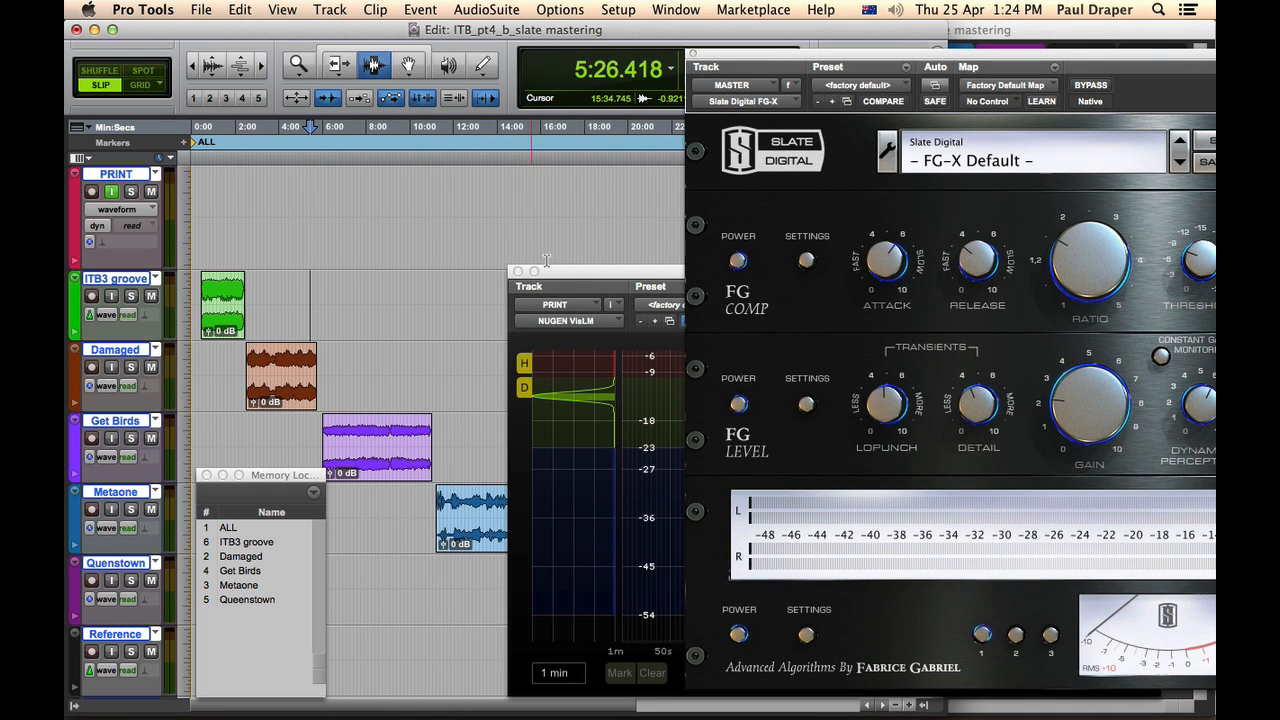
left_click_drag(564, 271, 760, 241)
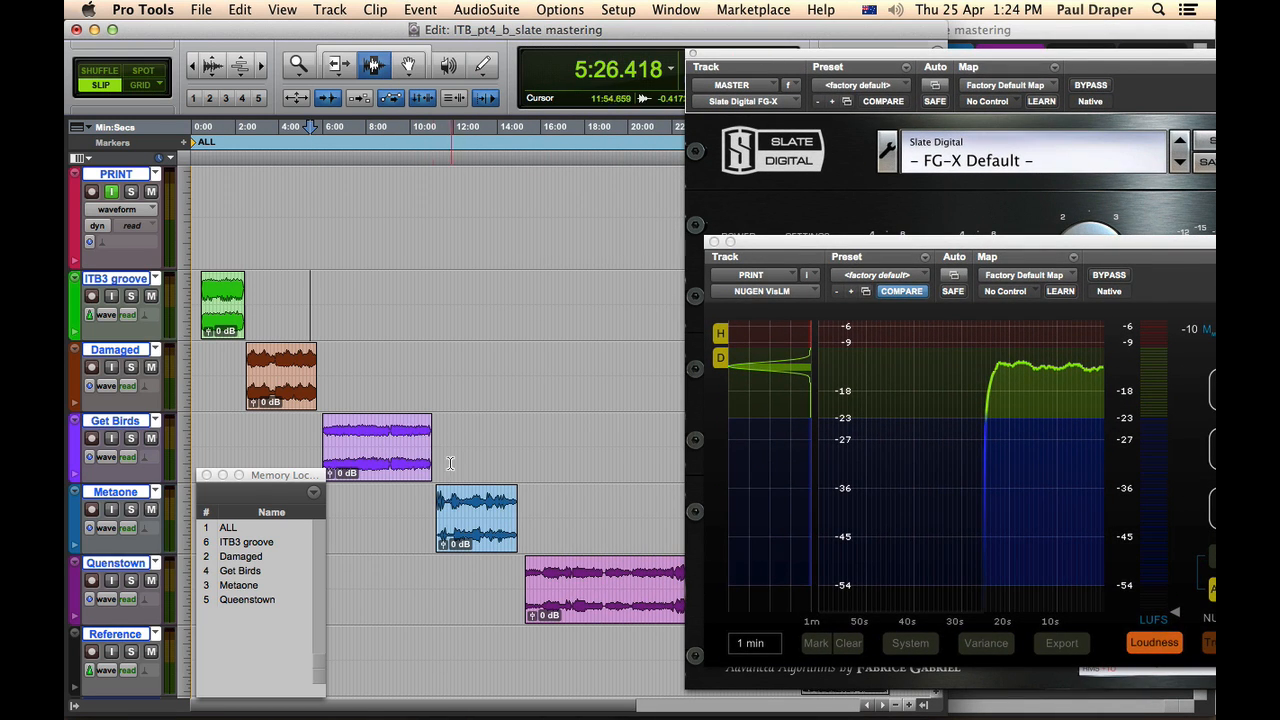
left_click(410, 434)
key("space")
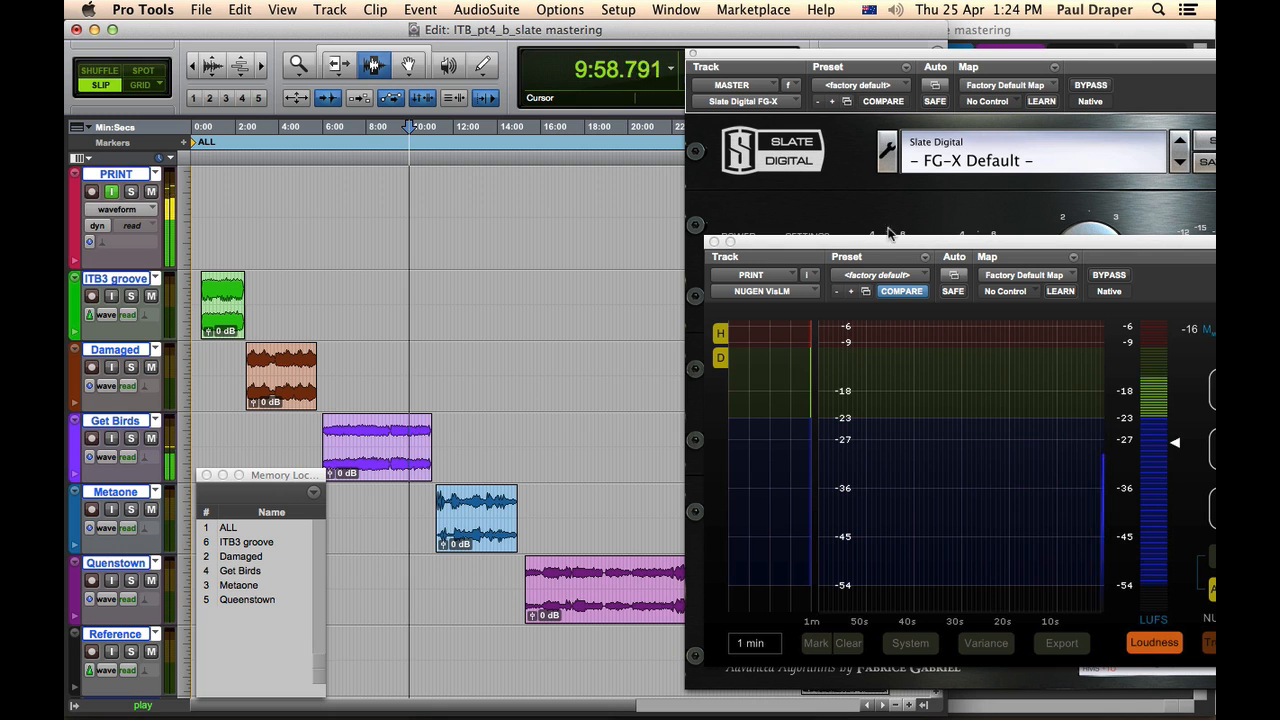
left_click_drag(917, 241, 302, 173)
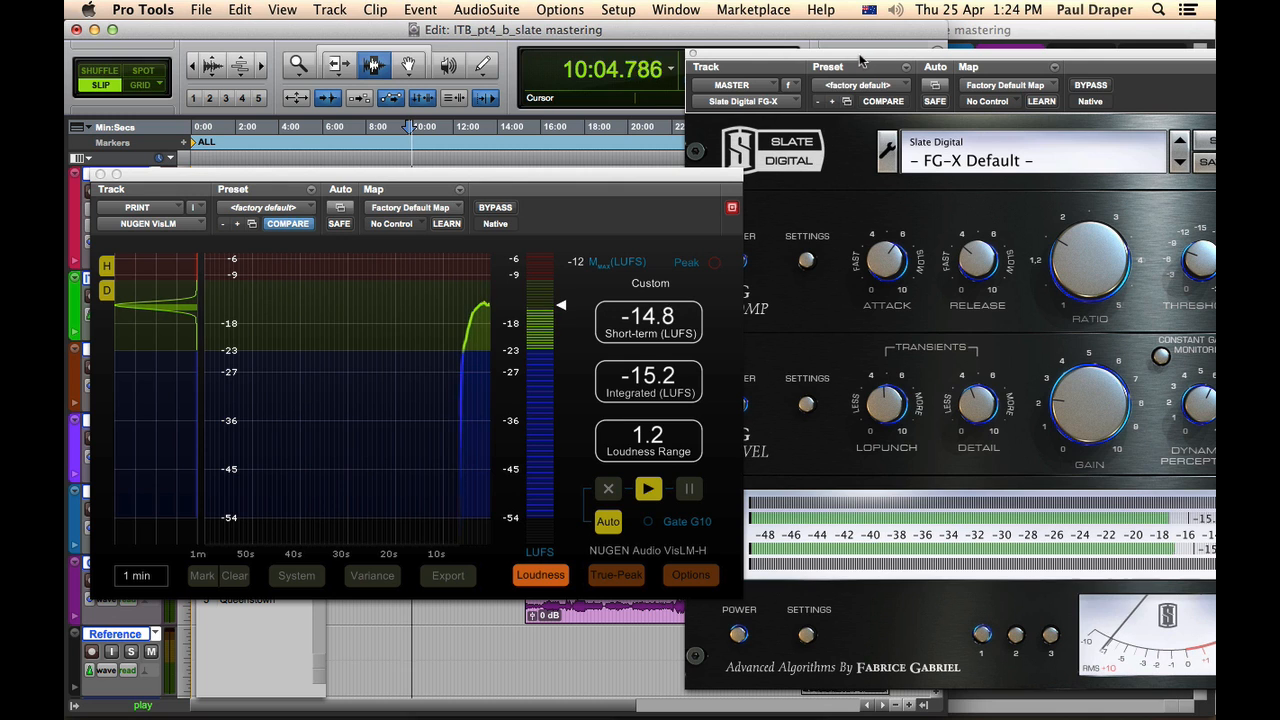
left_click_drag(851, 63, 622, 21)
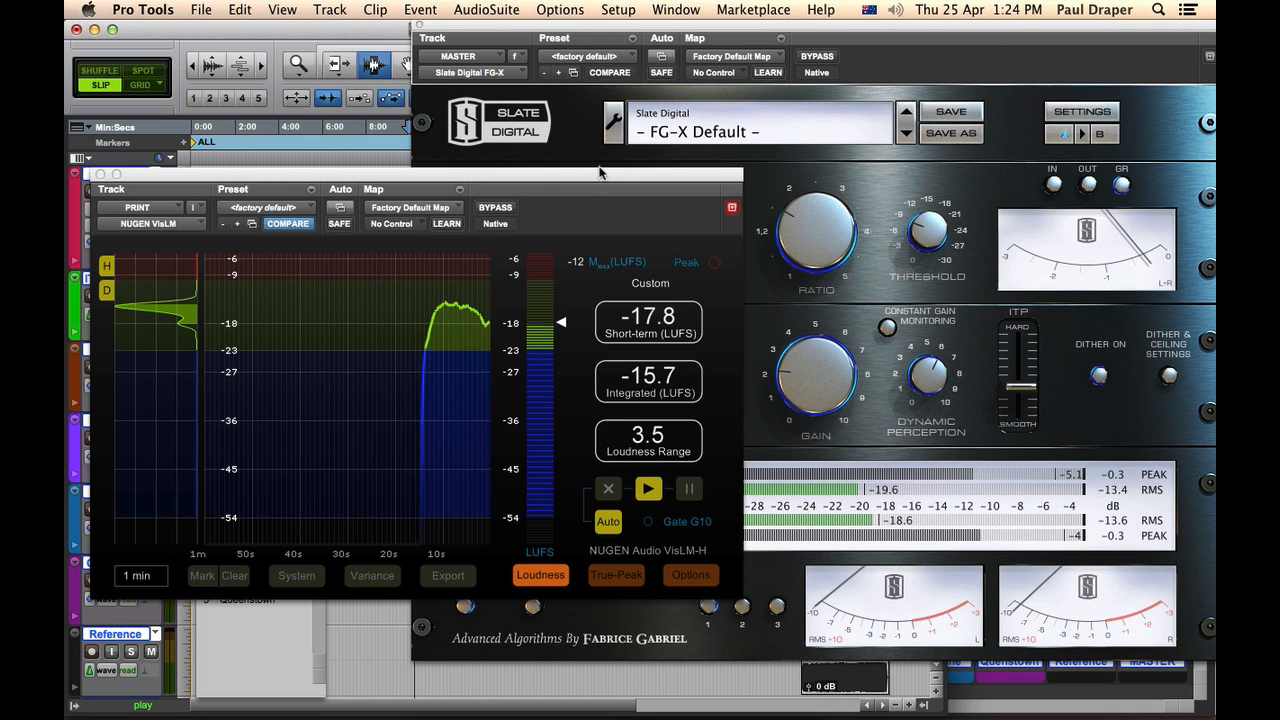
left_click_drag(655, 303, 835, 345)
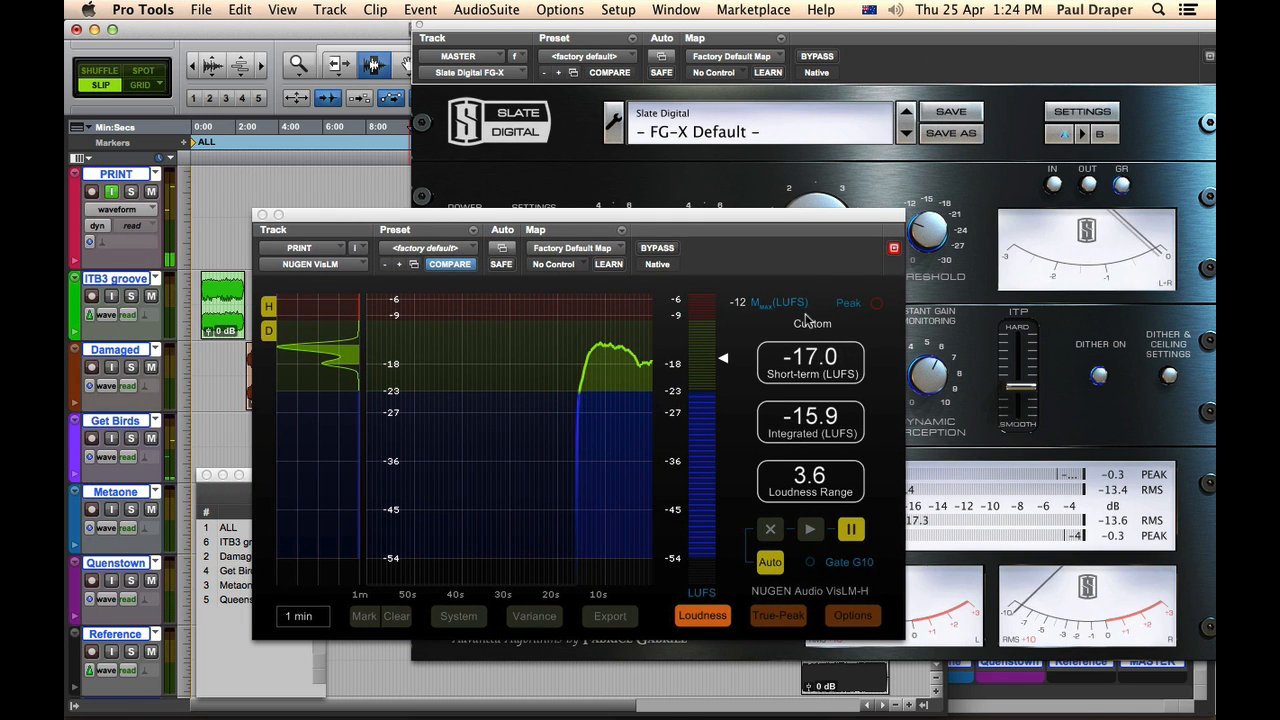
Audition the Quenstown track from about 17:30, compare the VisLM loudness with the FG-X levels, and stop playback.
left_click_drag(741, 213, 1005, 207)
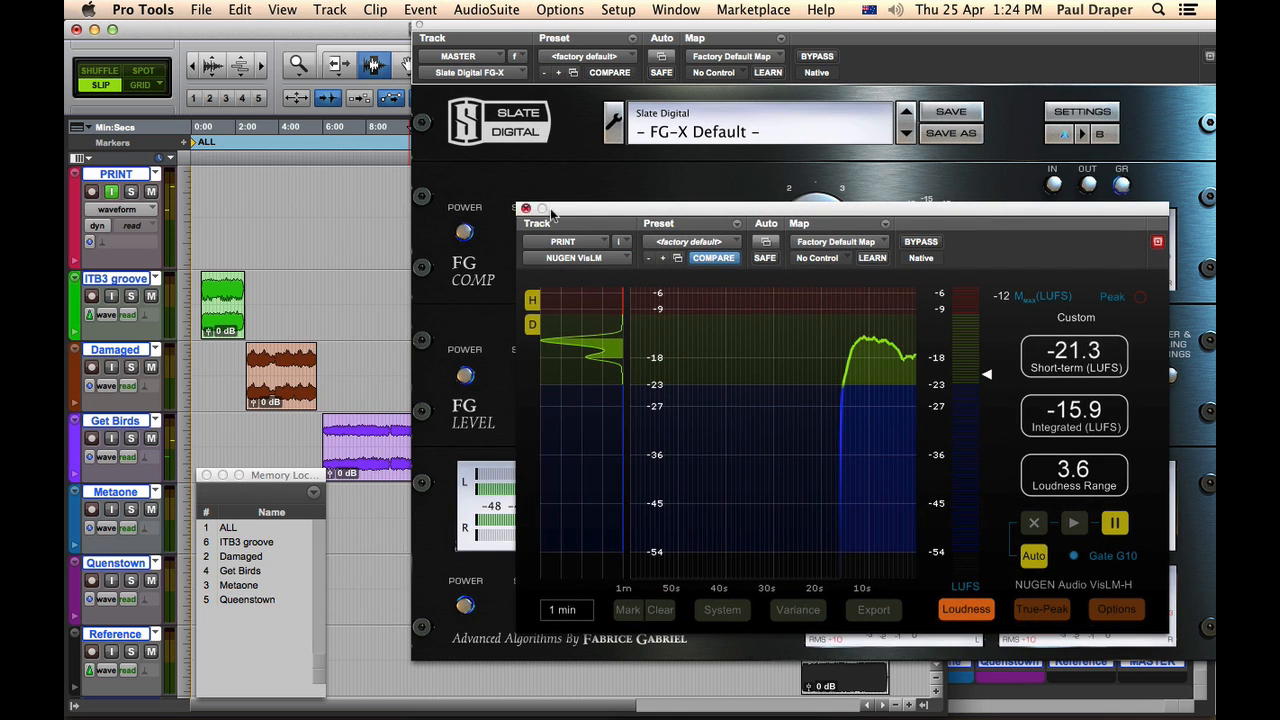
left_click_drag(510, 35, 816, 64)
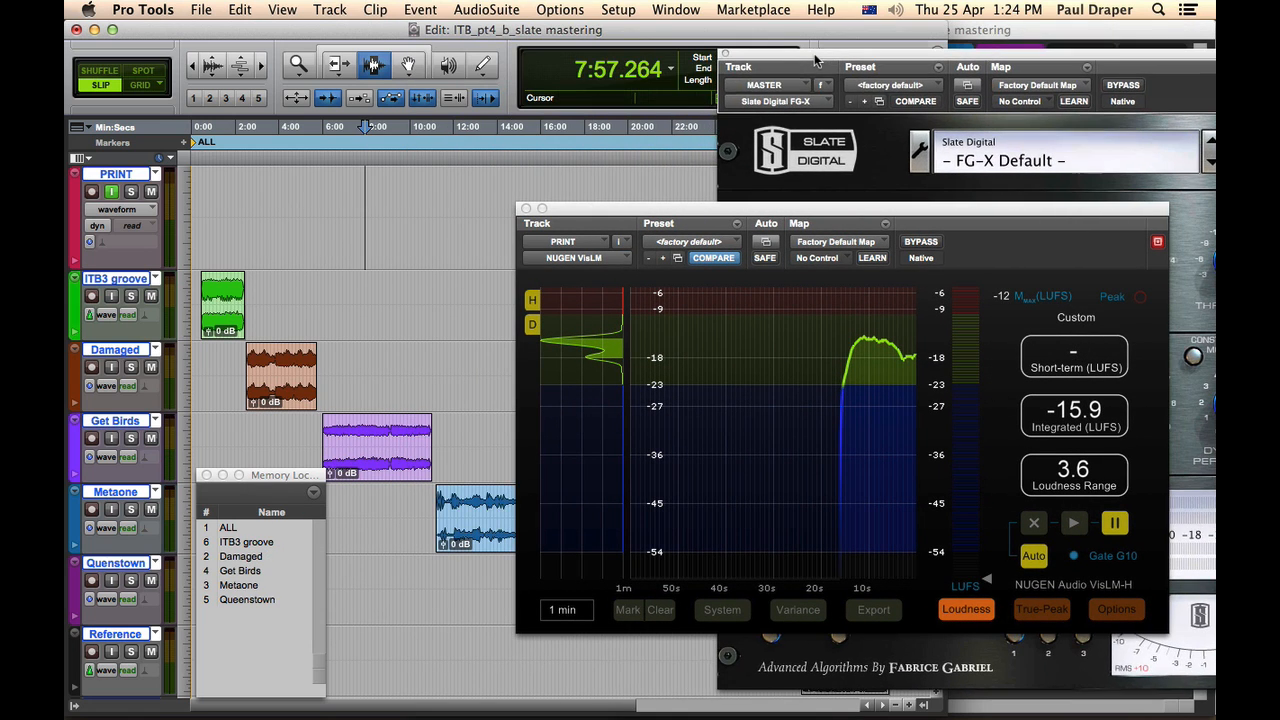
left_click_drag(586, 211, 789, 207)
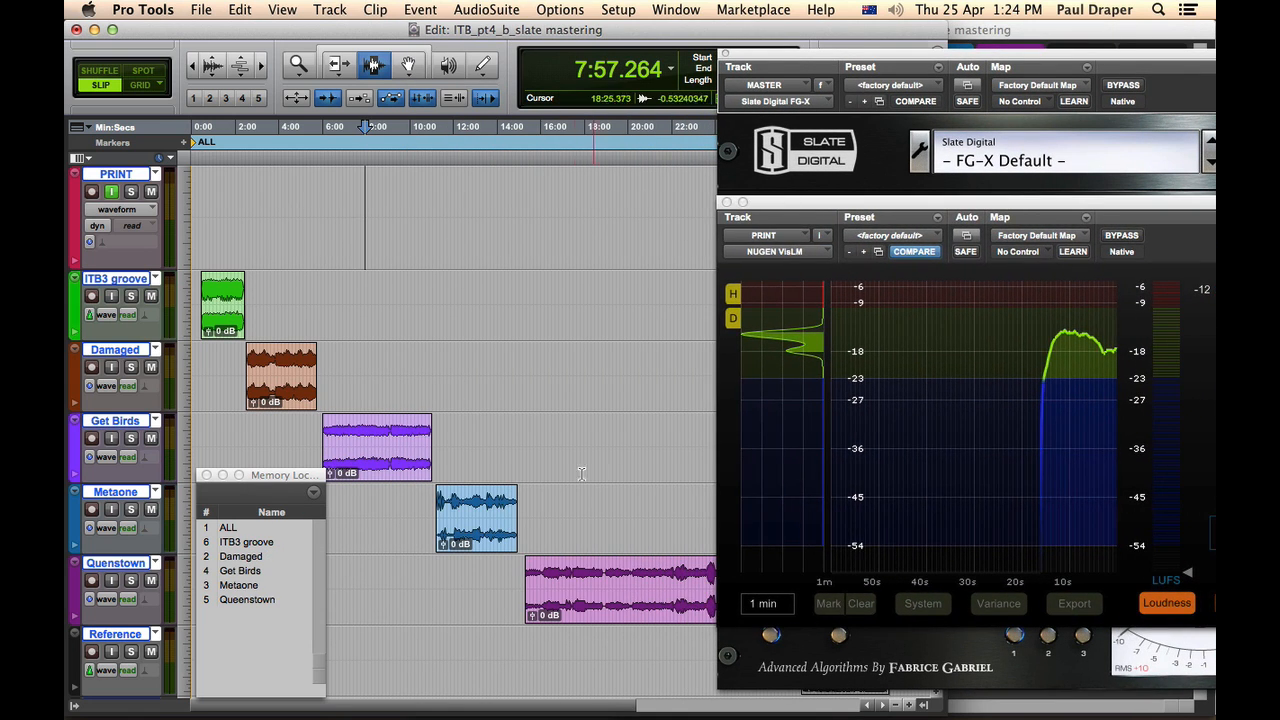
left_click(575, 570)
key("space")
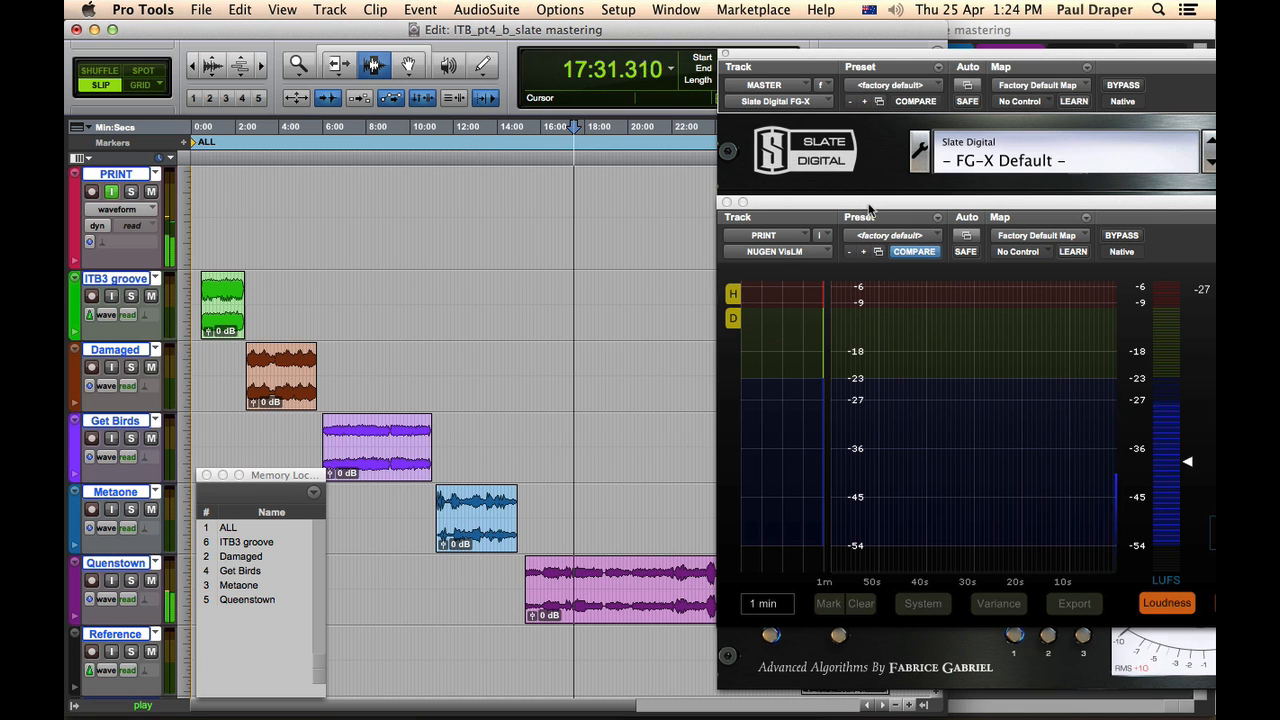
left_click_drag(812, 214, 225, 158)
left_click_drag(829, 60, 489, 31)
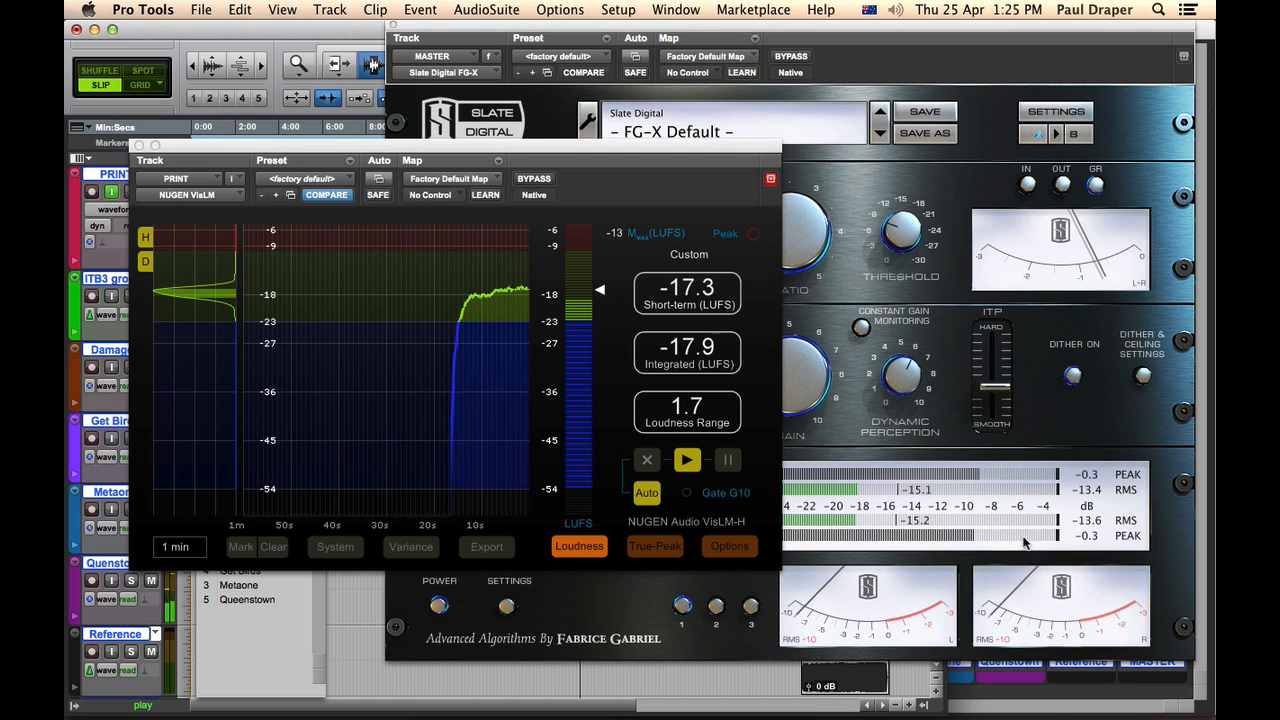
left_click(727, 460)
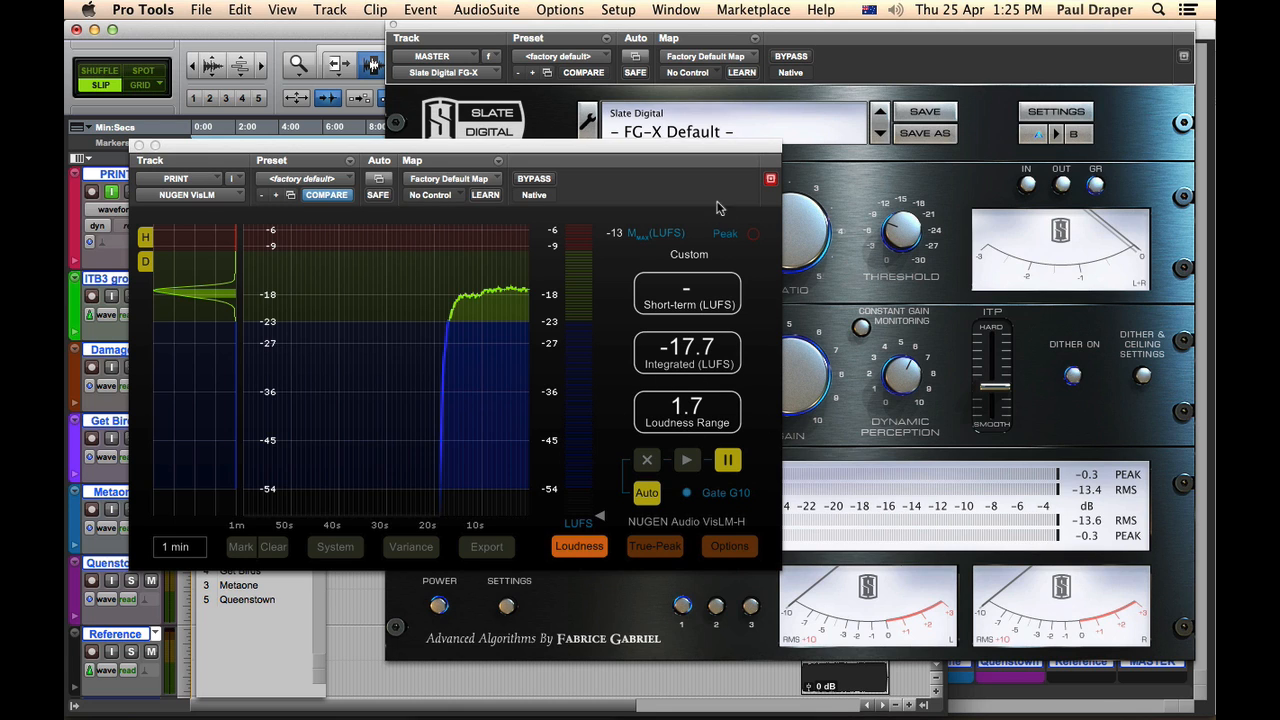
left_click_drag(706, 146, 732, 132)
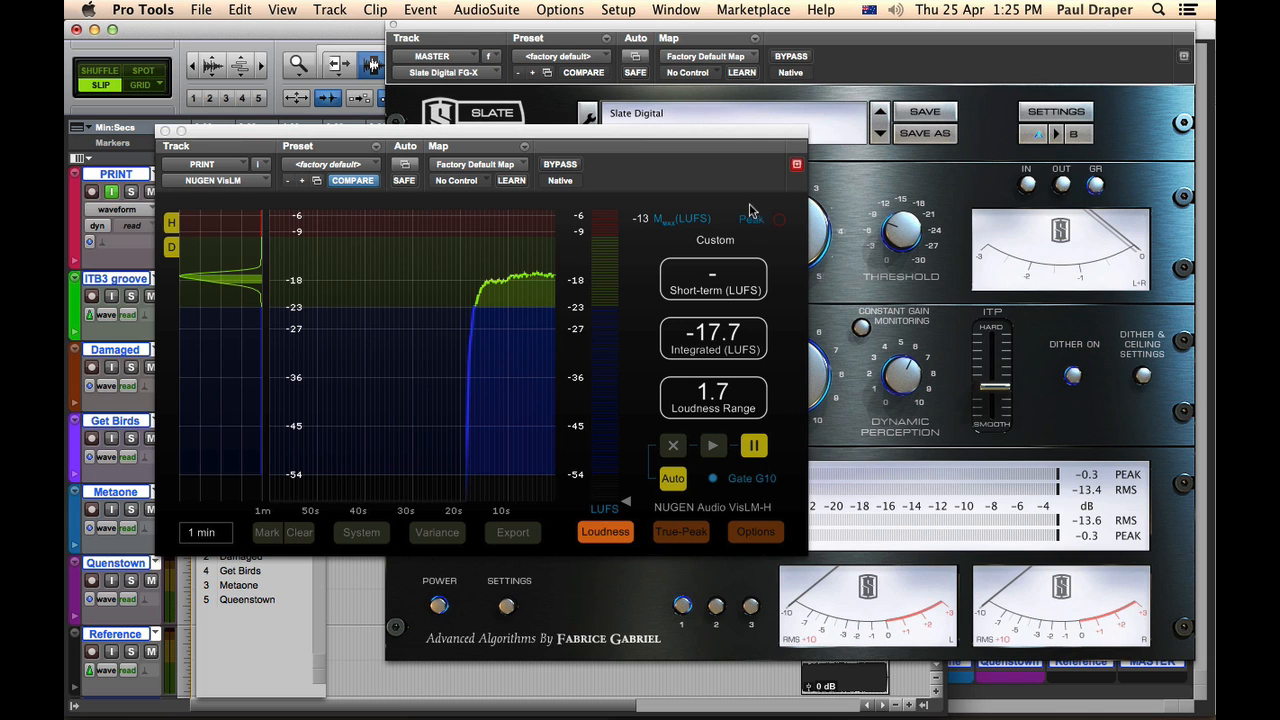
left_click_drag(736, 142, 718, 118)
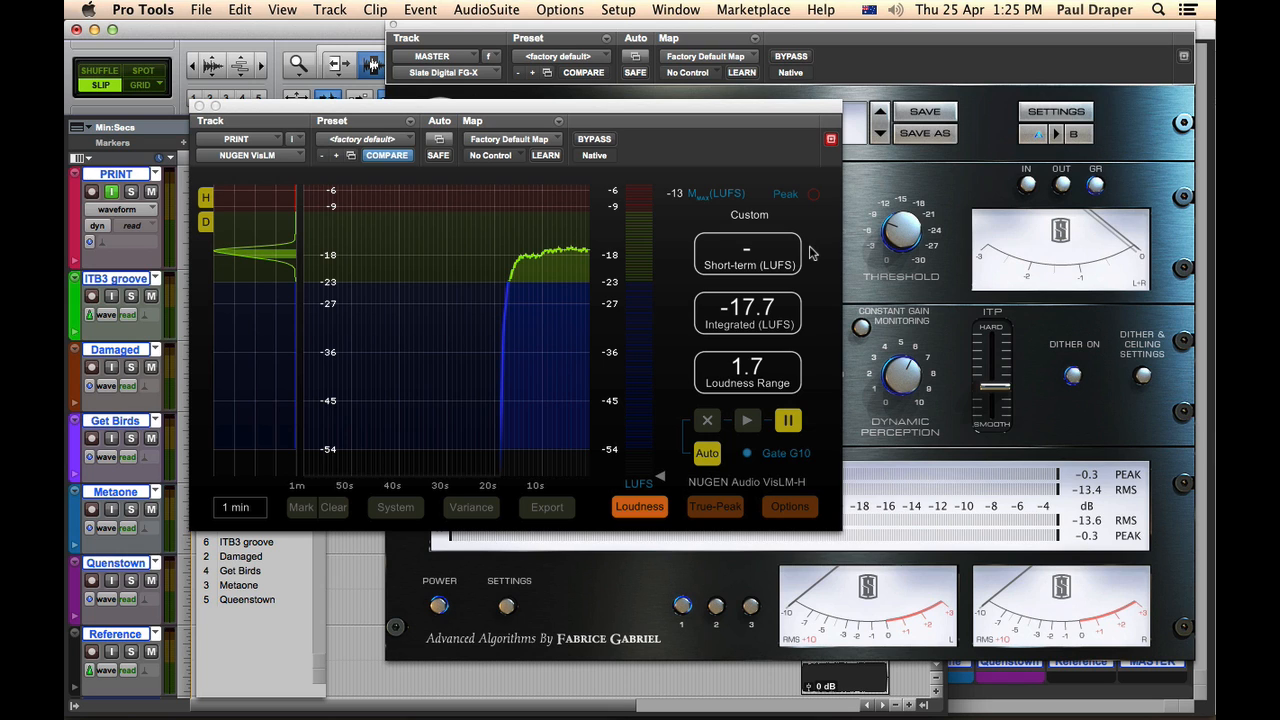
left_click_drag(706, 110, 807, 205)
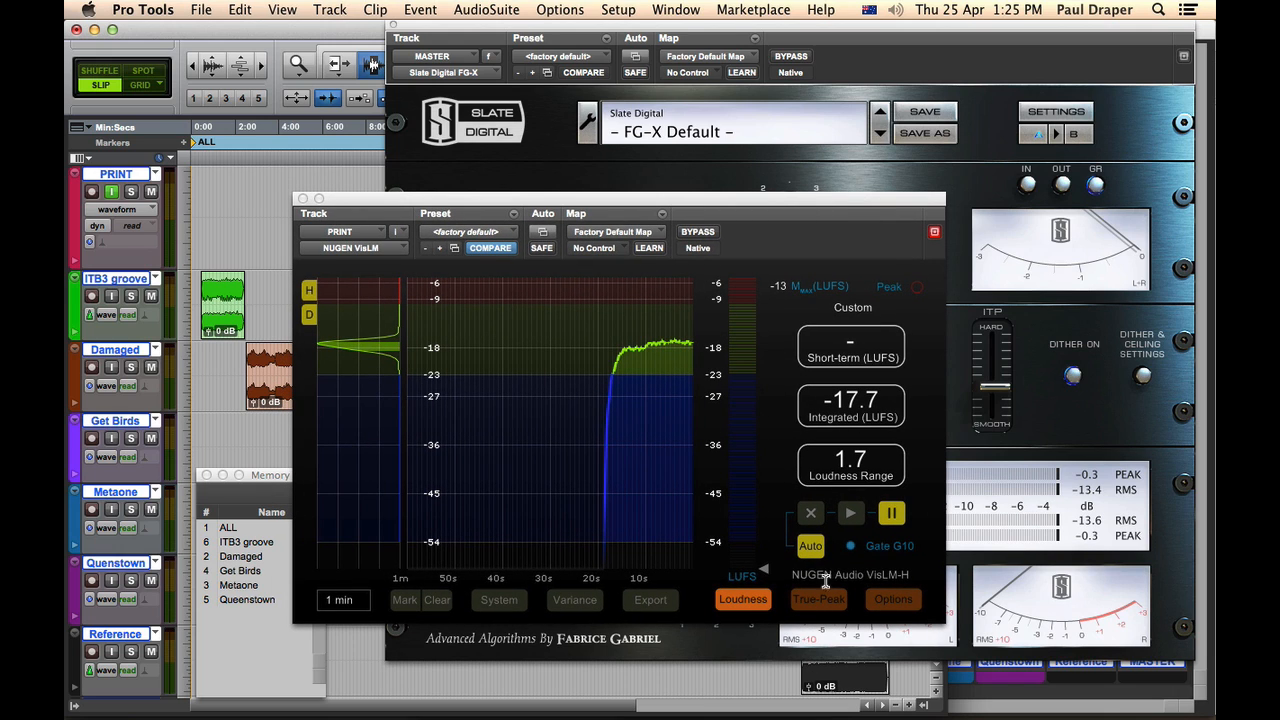
left_click_drag(764, 206, 759, 193)
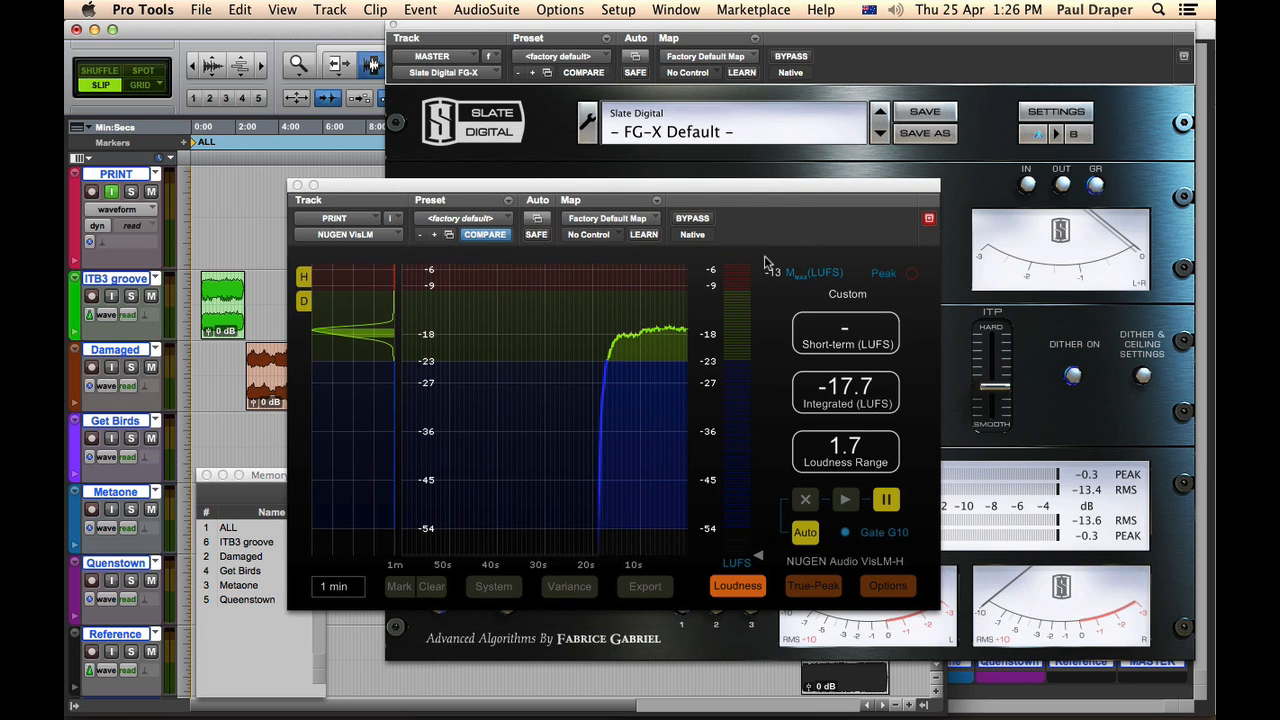
left_click(732, 183)
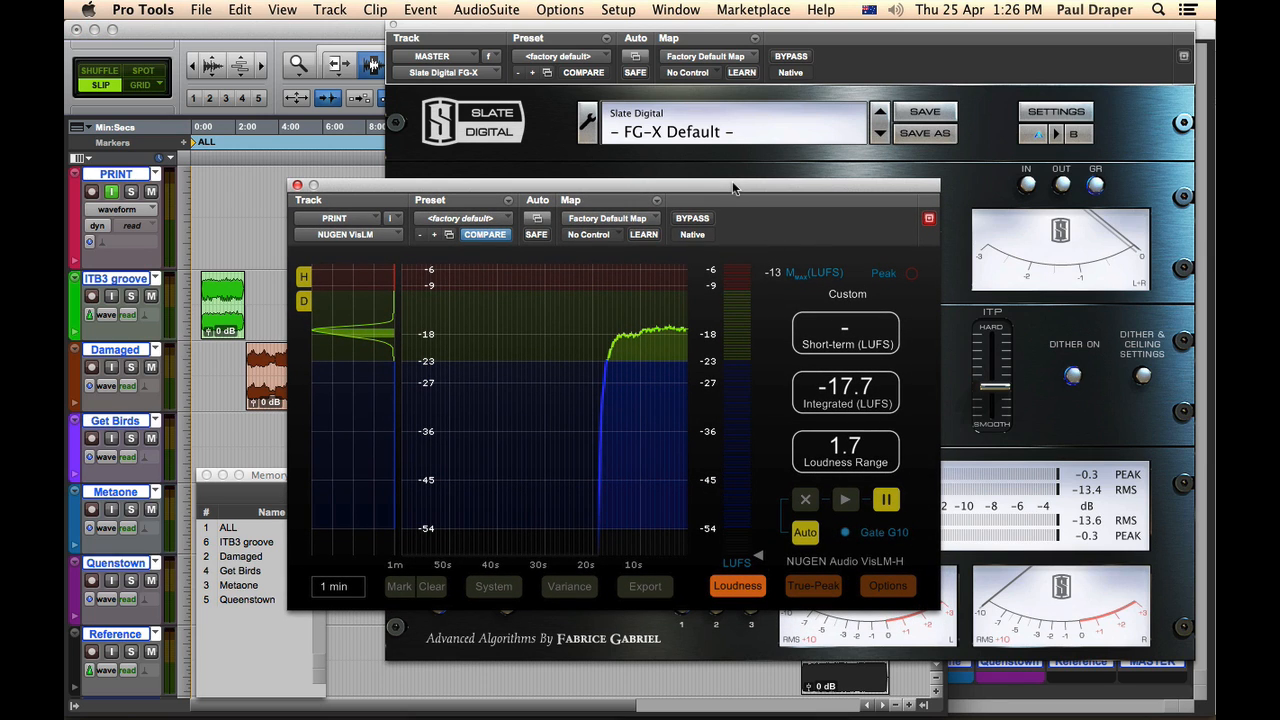
left_click_drag(732, 181, 744, 180)
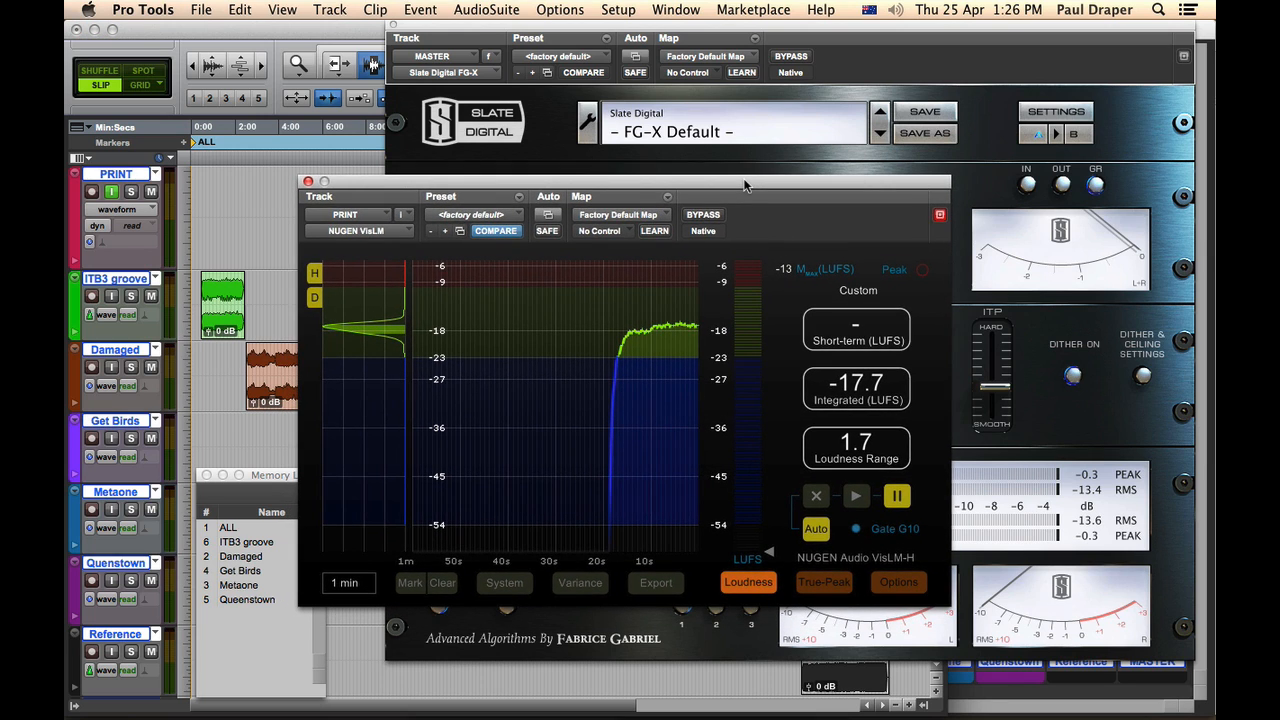